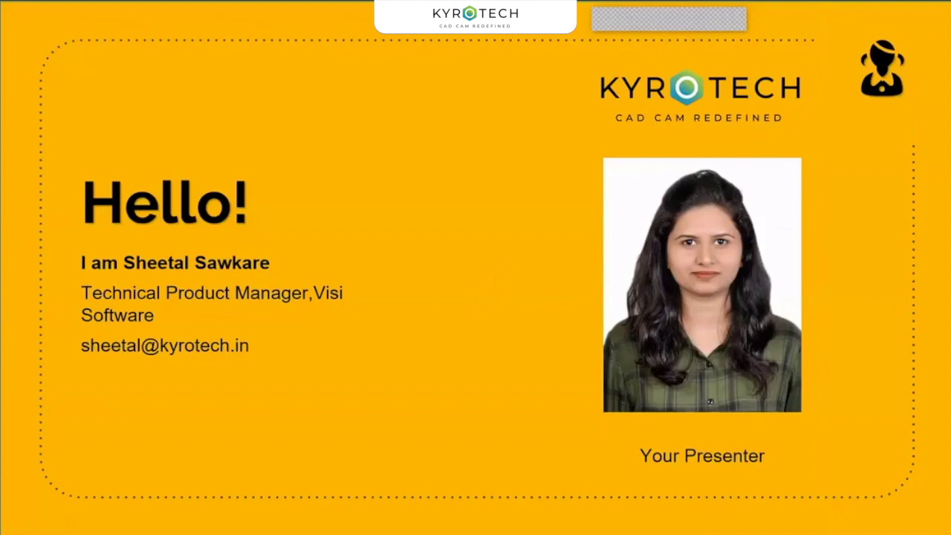
right_click(839, 196)
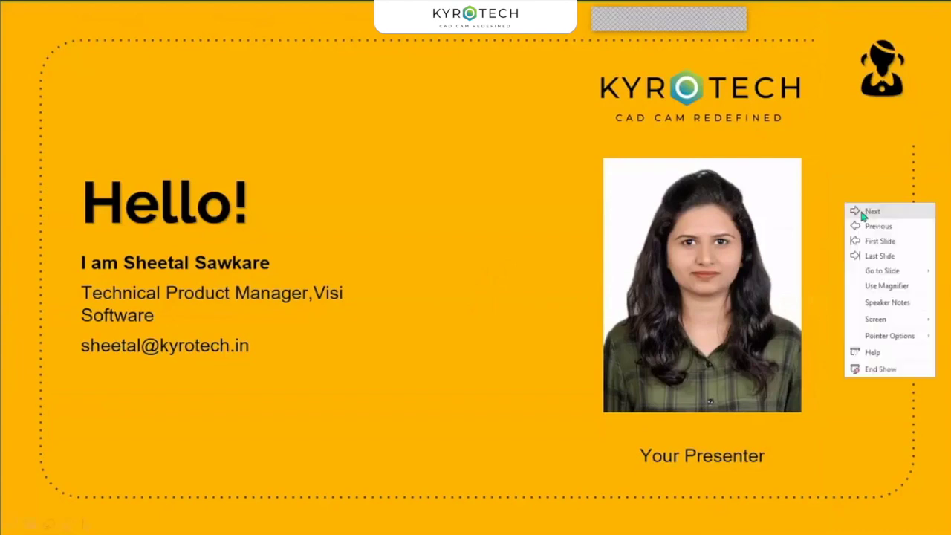
left_click(863, 215)
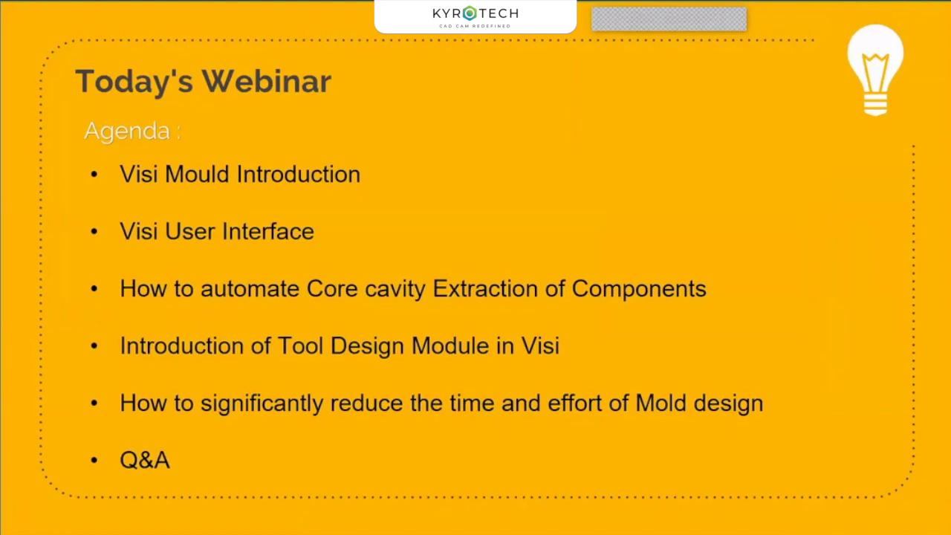
key("Right")
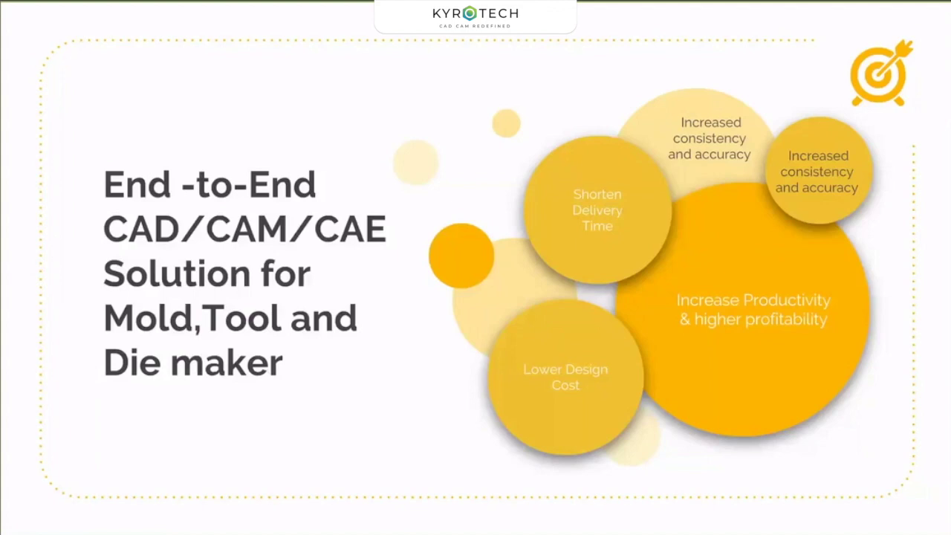
key("Right")
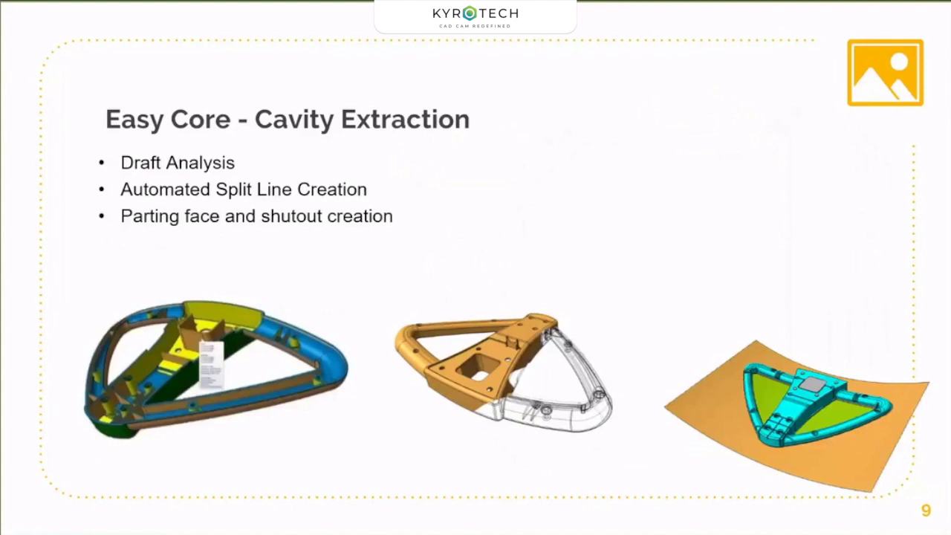
key("Right")
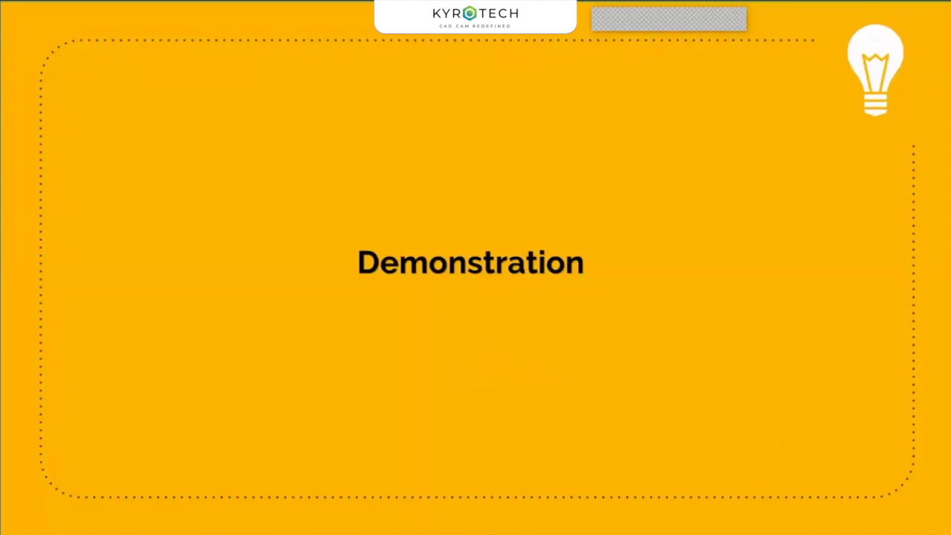
- End the slide show and switch to VISI, where the red cover model is open
key("Escape")
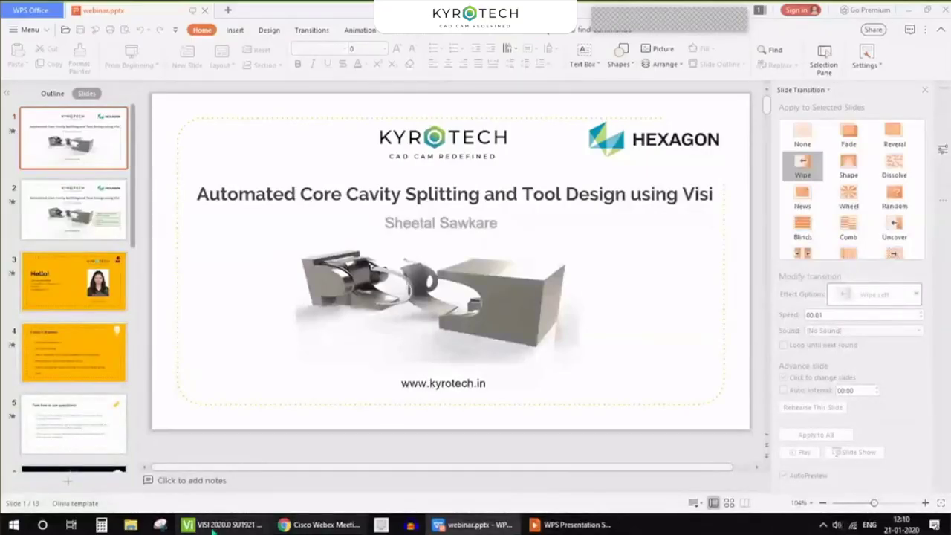
left_click(213, 528)
scroll(462, 245, "down", 3)
scroll(460, 243, "up", 5)
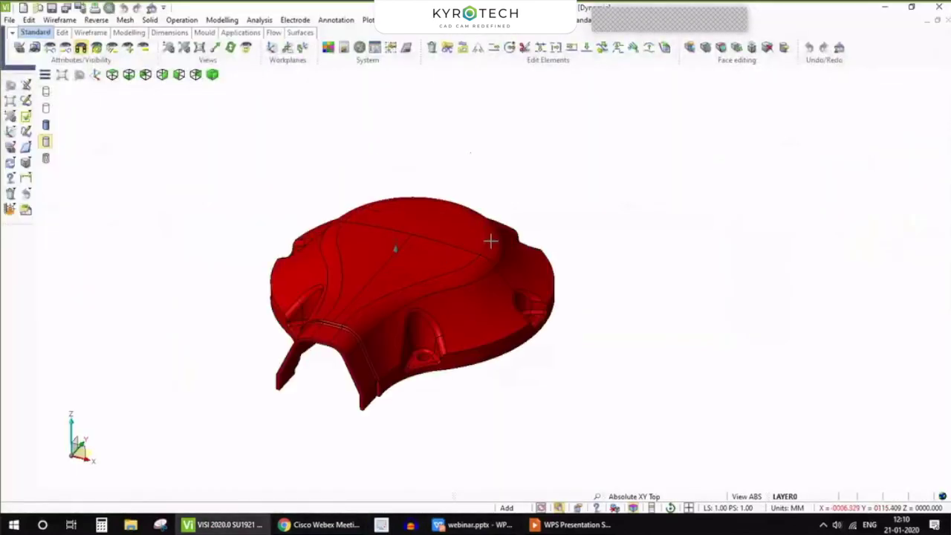
- Examine the red cover's outer surface, screw bosses and open channel end from several directions
middle_click_drag(558, 238, 524, 276)
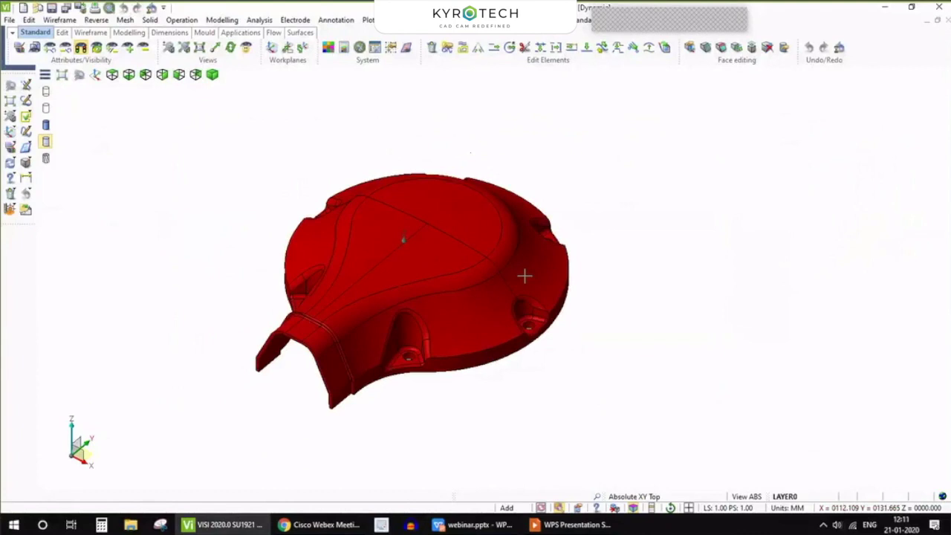
scroll(514, 296, "up", 1)
scroll(613, 190, "down", 1)
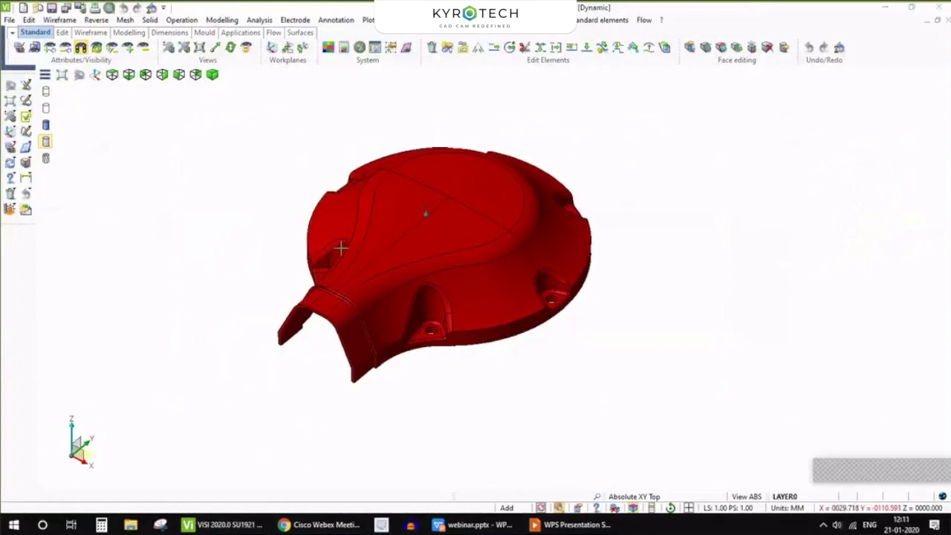
middle_click_drag(340, 247, 243, 248)
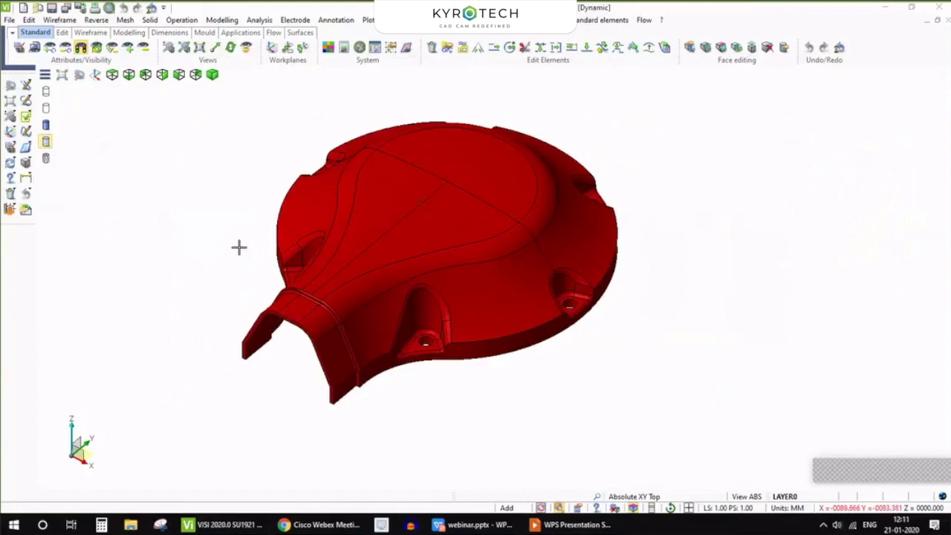
middle_click_drag(231, 222, 192, 274)
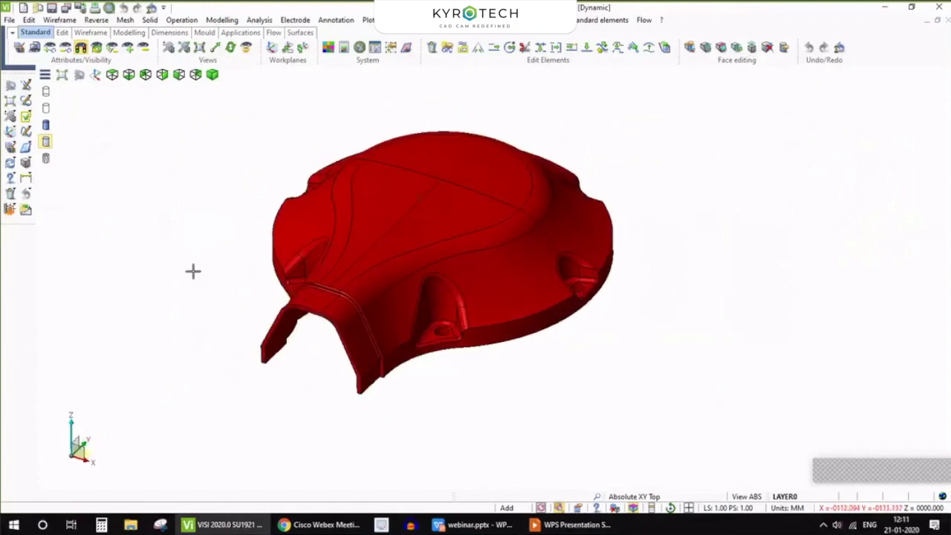
scroll(193, 270, "down", 2)
scroll(193, 271, "up", 6)
scroll(193, 271, "down", 1)
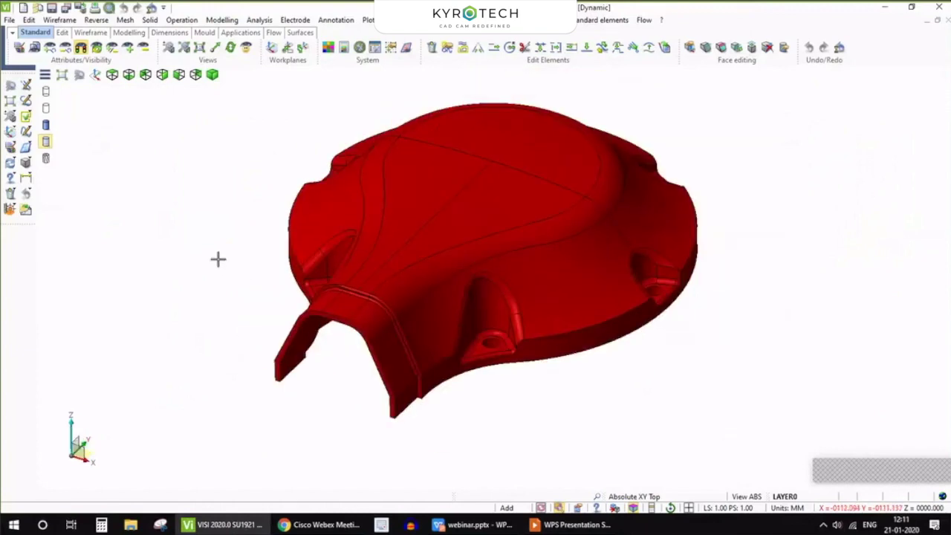
scroll(217, 259, "up", 1)
scroll(218, 259, "down", 5)
middle_click_drag(217, 259, 279, 253)
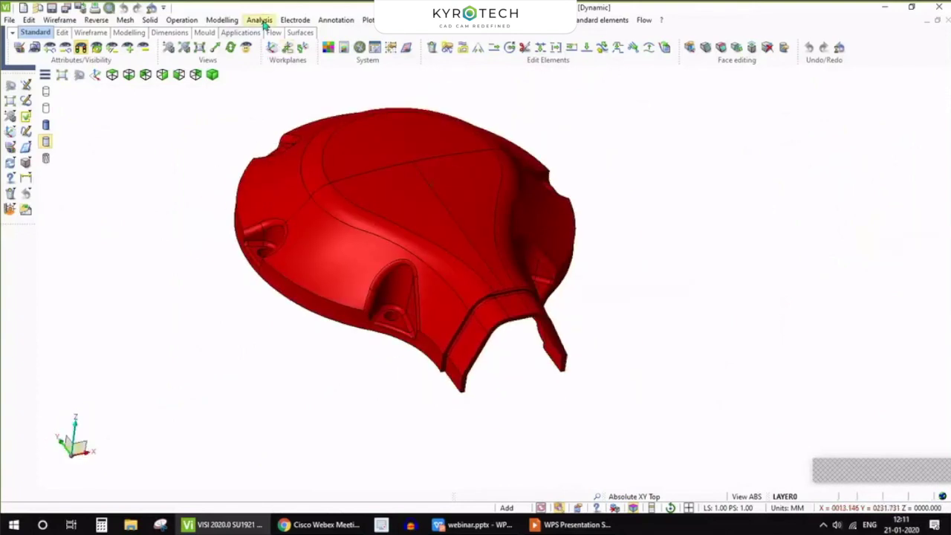
- Start a Split line analysis and select the whole cover body for the silhouette search
left_click(259, 20)
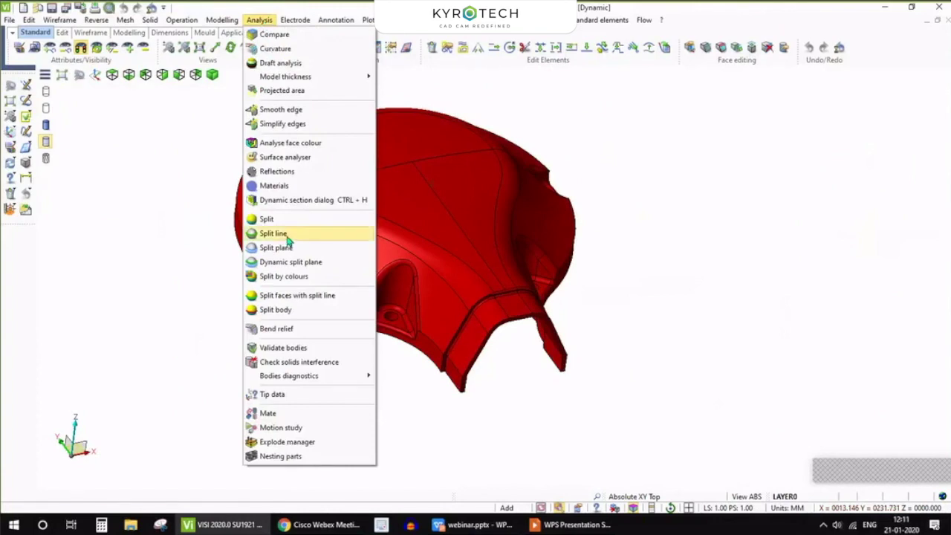
left_click(274, 233)
middle_click_drag(488, 200, 305, 156)
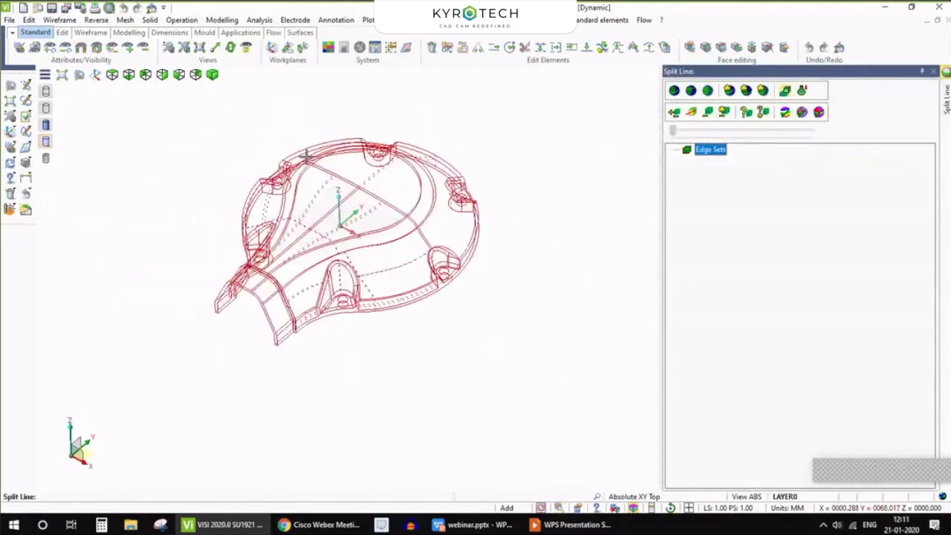
scroll(305, 155, "up", 3)
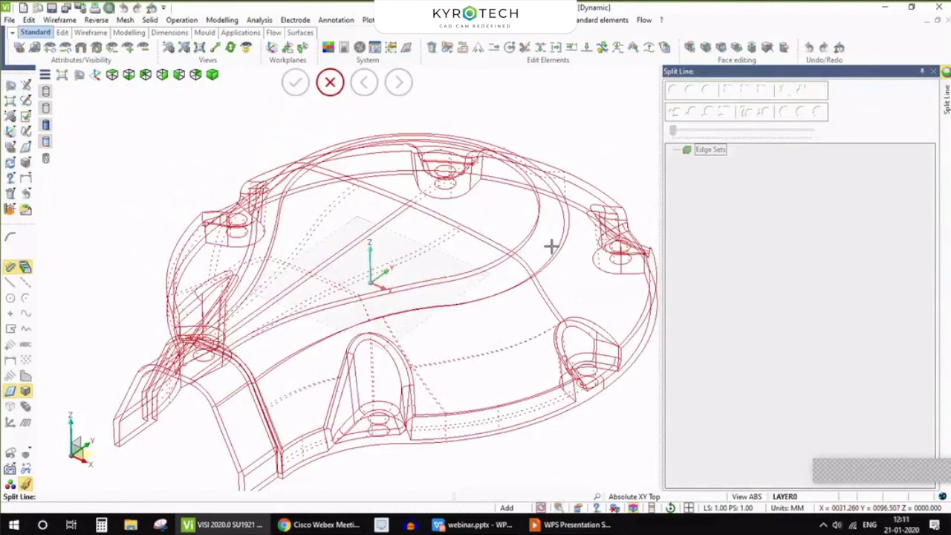
left_click(551, 255)
scroll(551, 252, "down", 4)
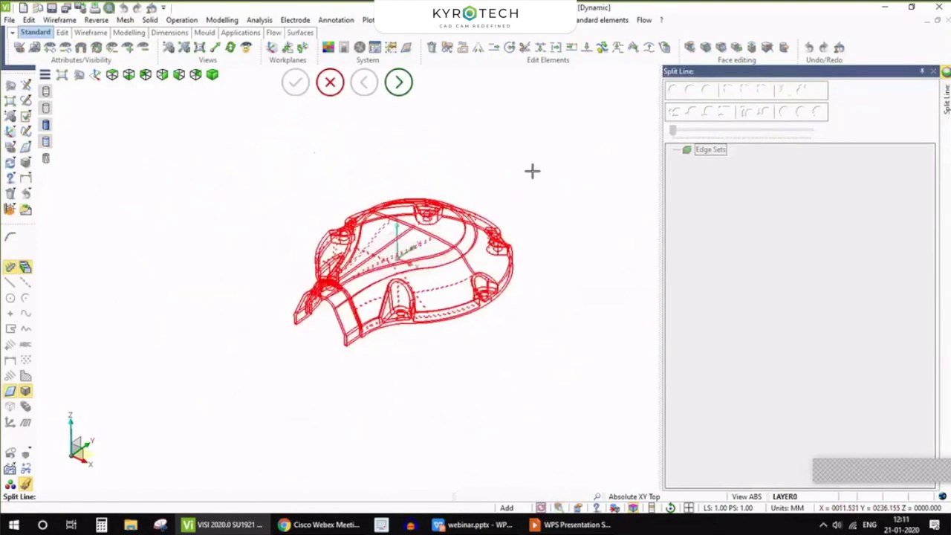
right_click(532, 170)
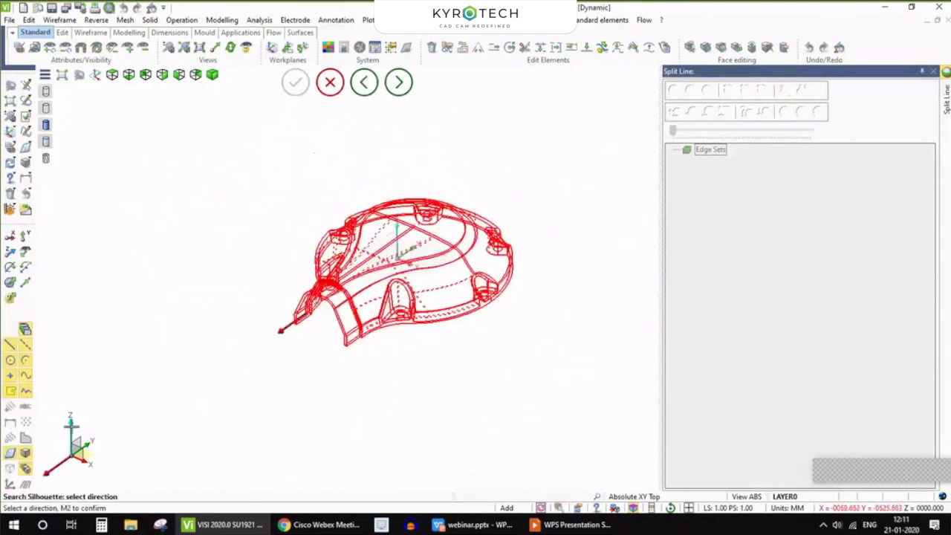
- Set the silhouette search direction to the Z axis and run the search to generate the edge sets
left_click(68, 421)
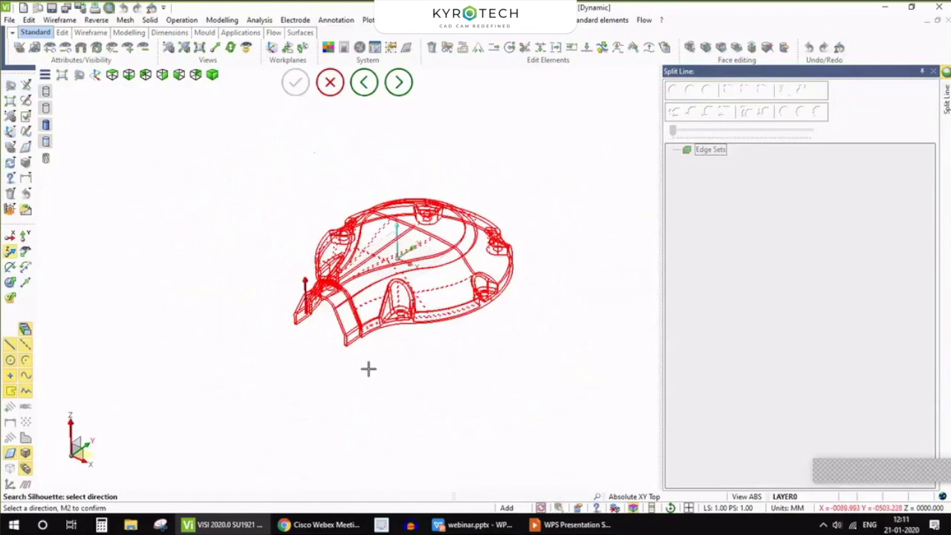
scroll(368, 369, "up", 2)
middle_click(492, 352)
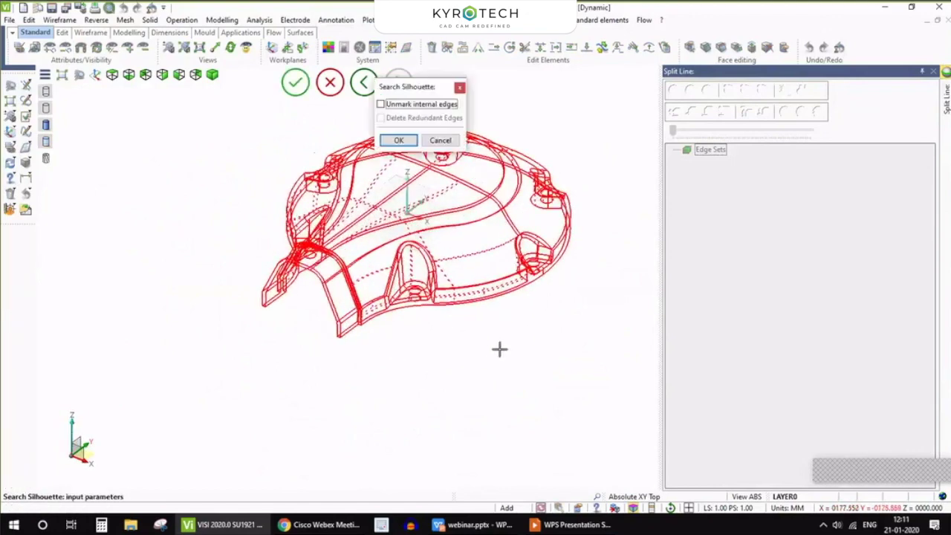
left_click(413, 119)
left_click(401, 140)
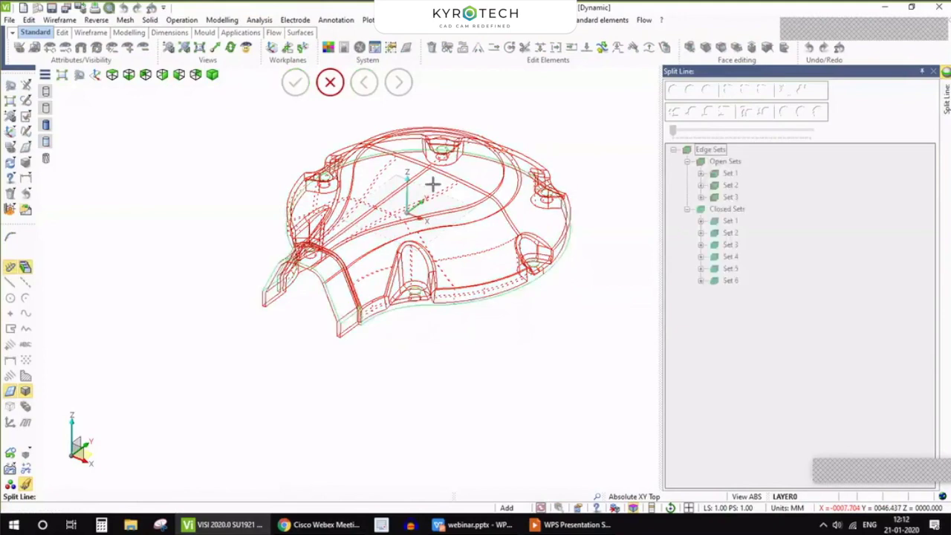
- Switch the cover's display in the Split Line analysis from wireframe to shaded
middle_click_drag(412, 311, 259, 332)
scroll(378, 314, "up", 3)
scroll(258, 332, "up", 2)
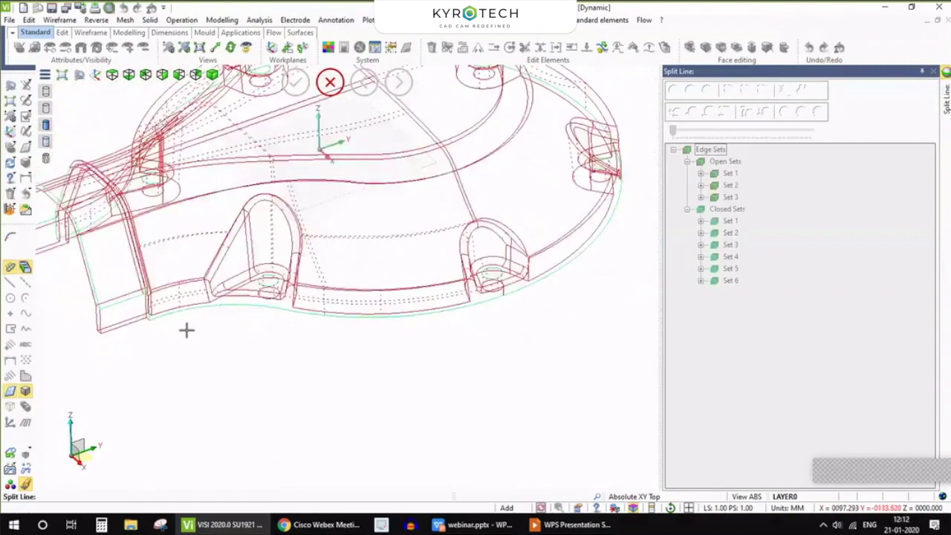
middle_click_drag(186, 330, 250, 327)
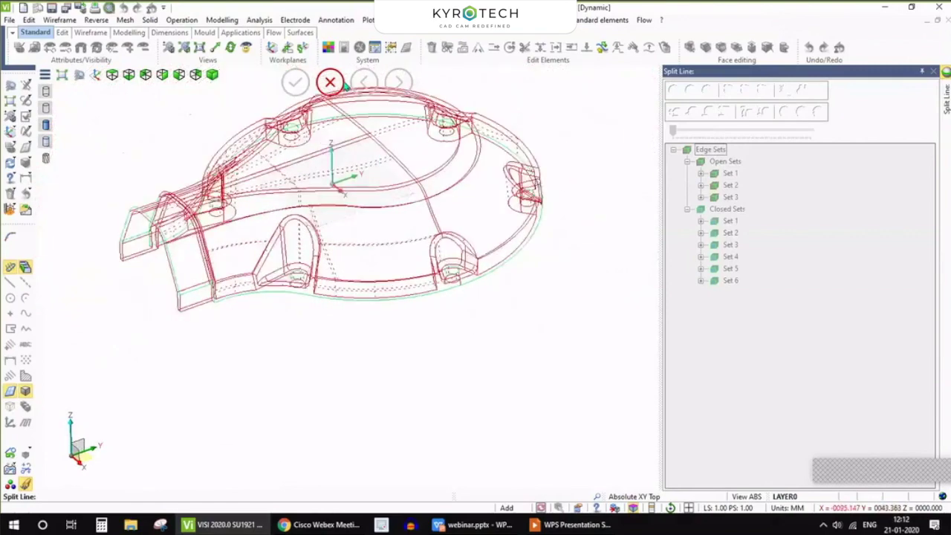
right_click(722, 152)
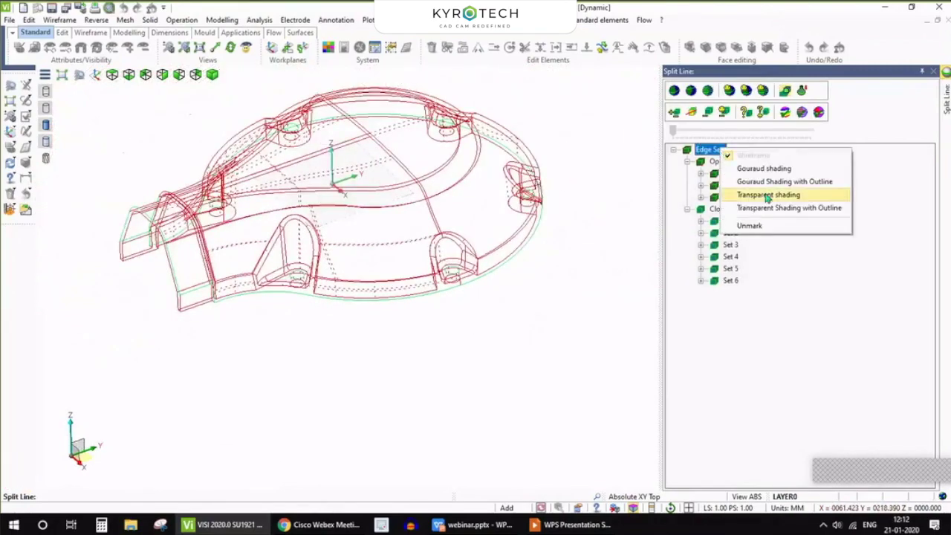
left_click(767, 196)
- Inspect the marked split line edges around the cover's rim, boss holes and open channel end
scroll(273, 333, "up", 3)
middle_click_drag(272, 334, 176, 289)
scroll(187, 289, "down", 3)
scroll(185, 290, "up", 5)
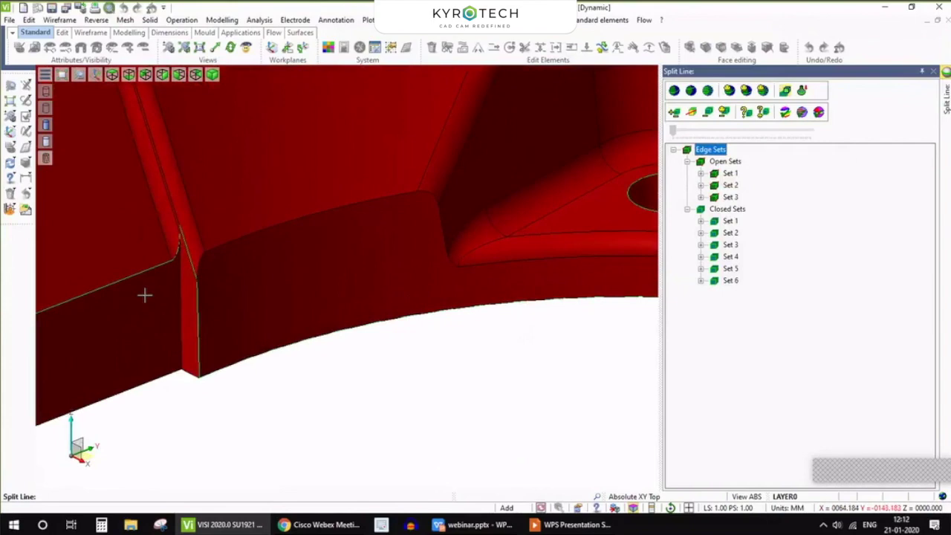
scroll(144, 296, "down", 5)
middle_click_drag(386, 284, 260, 341)
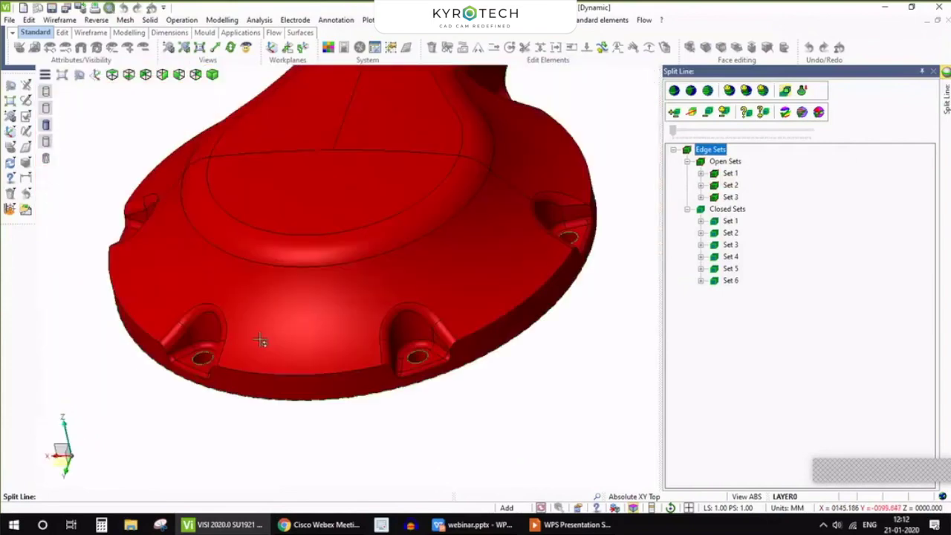
scroll(453, 347, "down", 2)
middle_click_drag(451, 346, 359, 329)
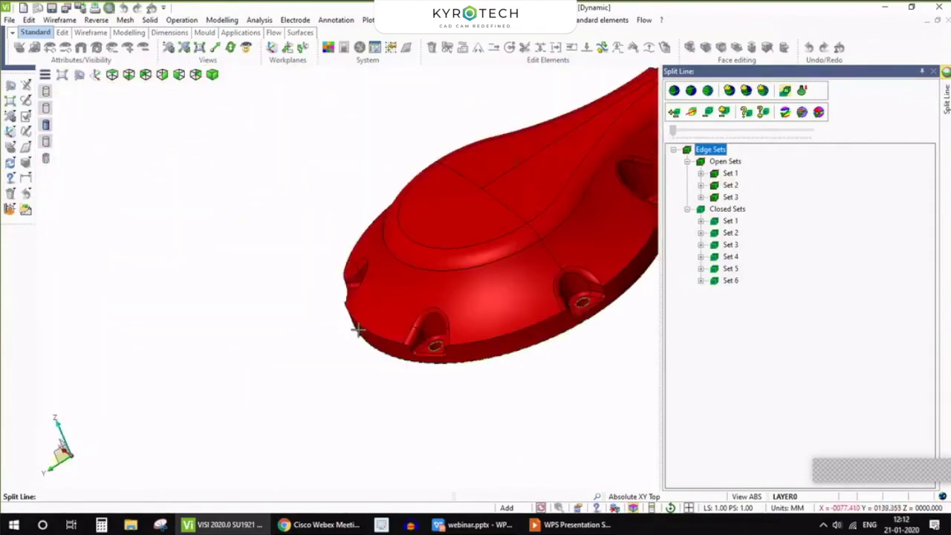
scroll(415, 296, "up", 4)
scroll(415, 297, "down", 4)
middle_click_drag(415, 296, 270, 271)
scroll(349, 289, "up", 3)
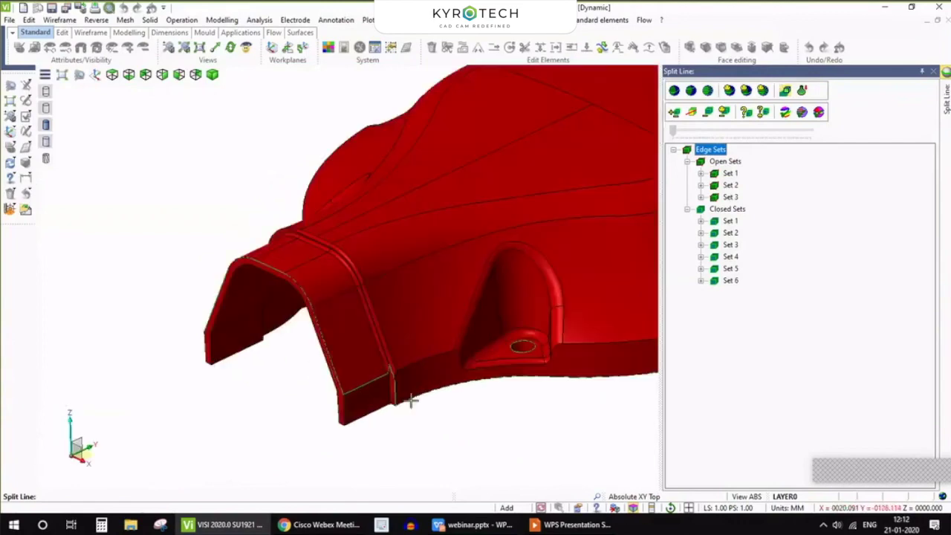
scroll(350, 292, "down", 3)
middle_click_drag(351, 292, 318, 335)
scroll(312, 342, "up", 4)
scroll(295, 344, "up", 2)
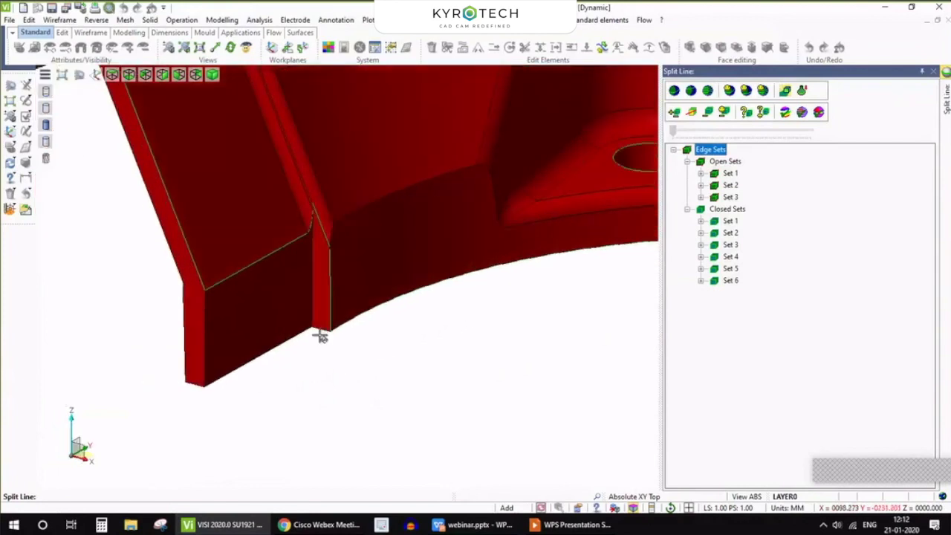
- Review the open and closed edge sets, highlighting open Sets 1 to 3 individually on the model
left_click(730, 162)
left_click(731, 210)
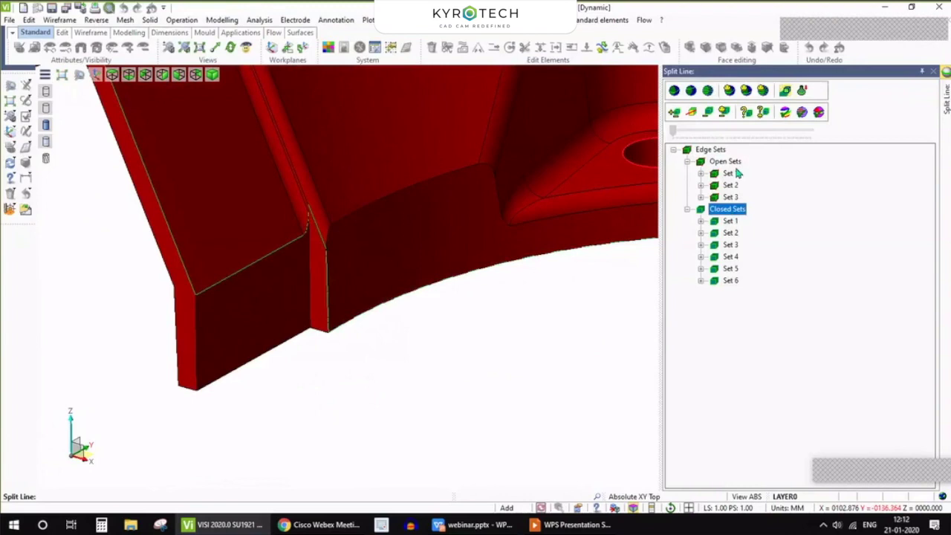
middle_click_drag(361, 346, 416, 327)
left_click(725, 161)
left_click(730, 173)
left_click(732, 186)
left_click(730, 196)
scroll(334, 306, "up", 5)
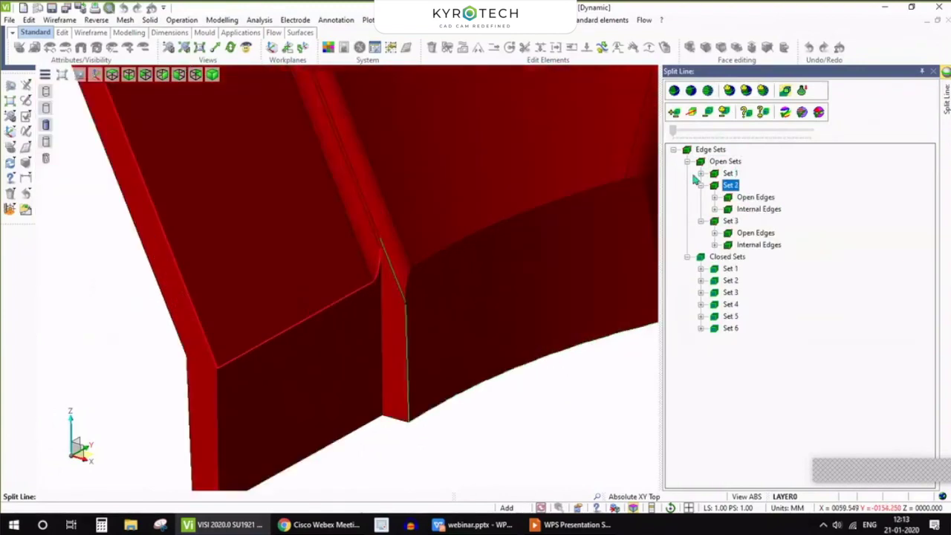
- Unmark the open edge of open Set 1 that slopes along the rib beside the channel's side wall
left_click(701, 174)
left_click(752, 187)
right_click(755, 188)
left_click(786, 215)
- Unmark the short curved open edge of Set 1 where the channel's side wall meets the rib
left_click(700, 173)
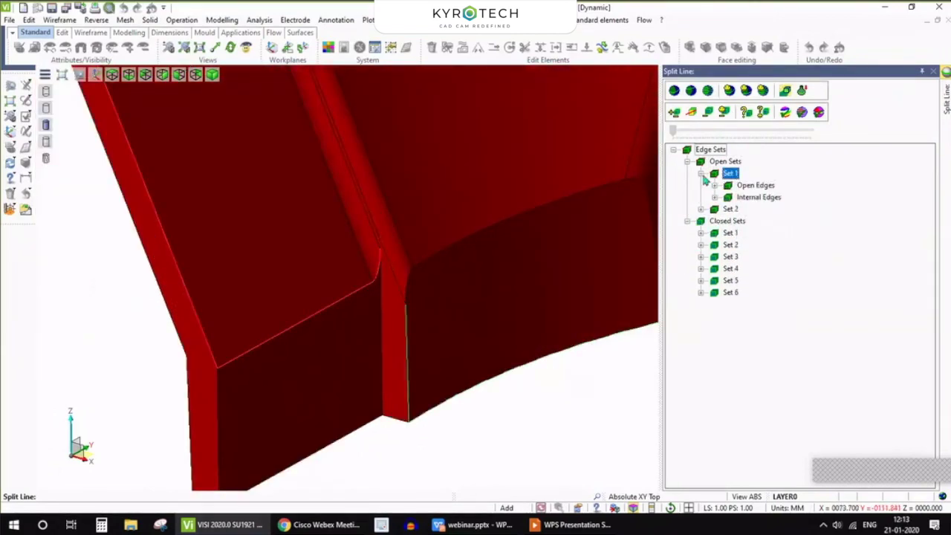
left_click(754, 185)
right_click(755, 194)
left_click(776, 213)
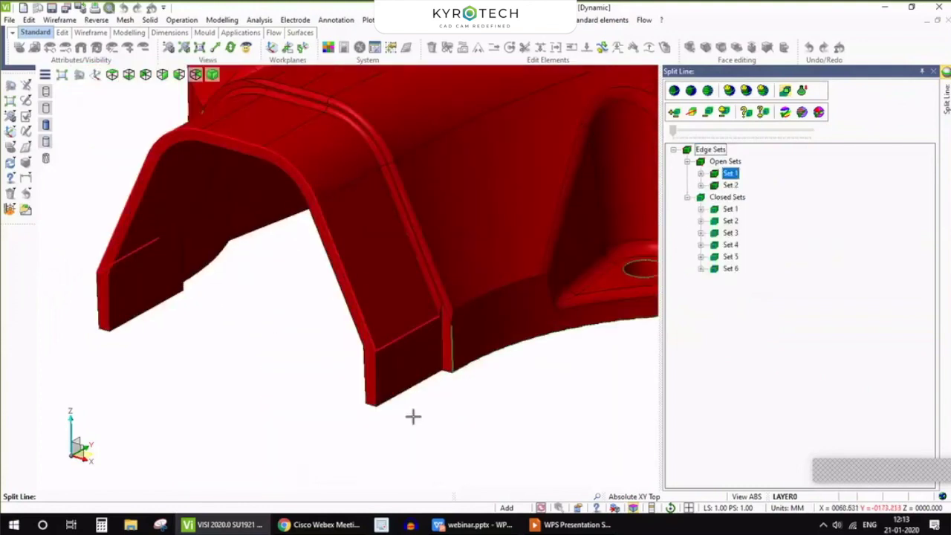
- Unmark the straight open edge of Set 1 that crosses the channel's side wall up to the rib
scroll(409, 418, "up", 2)
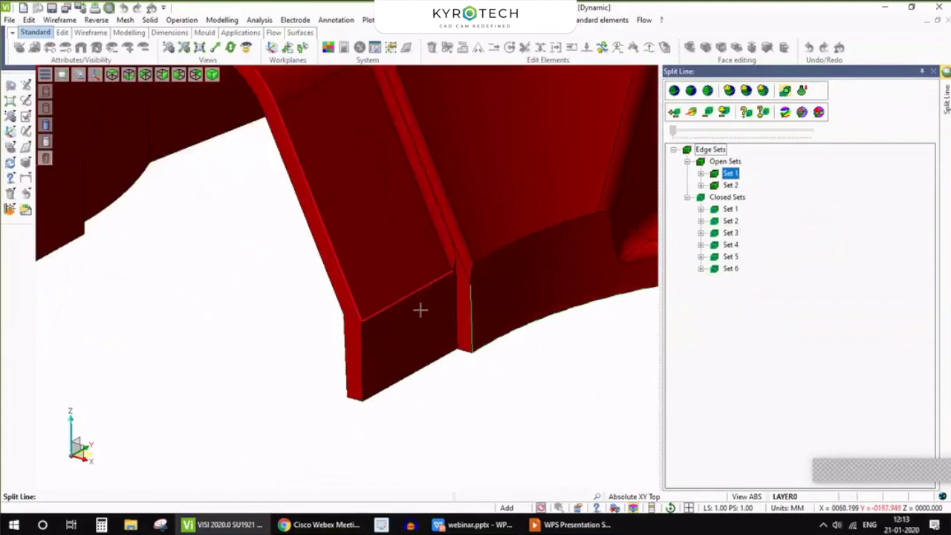
scroll(419, 310, "up", 2)
left_click(700, 173)
right_click(752, 186)
left_click(775, 212)
scroll(420, 329, "up", 3)
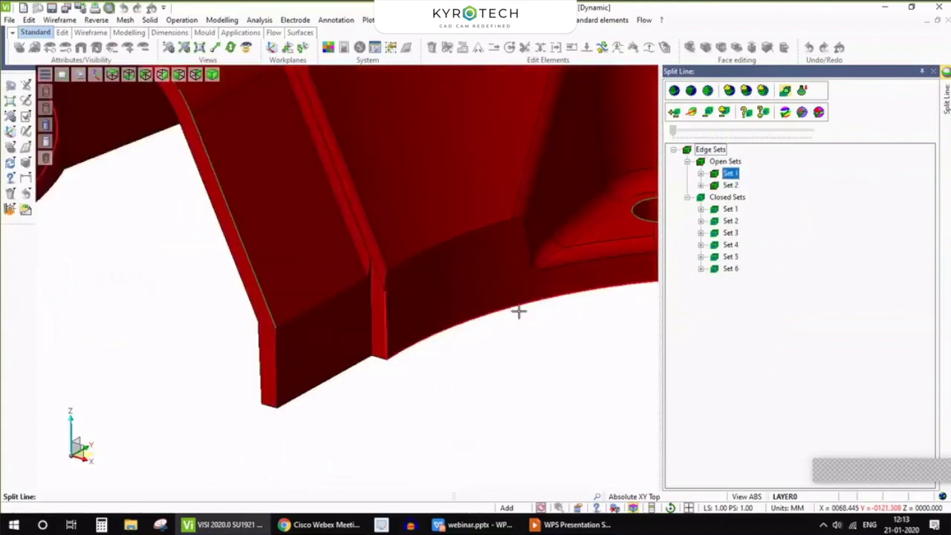
- Unmark the open edges of open Set 1 at the rib's end beside the curved rim
left_click(700, 173)
left_click(754, 185)
right_click(754, 191)
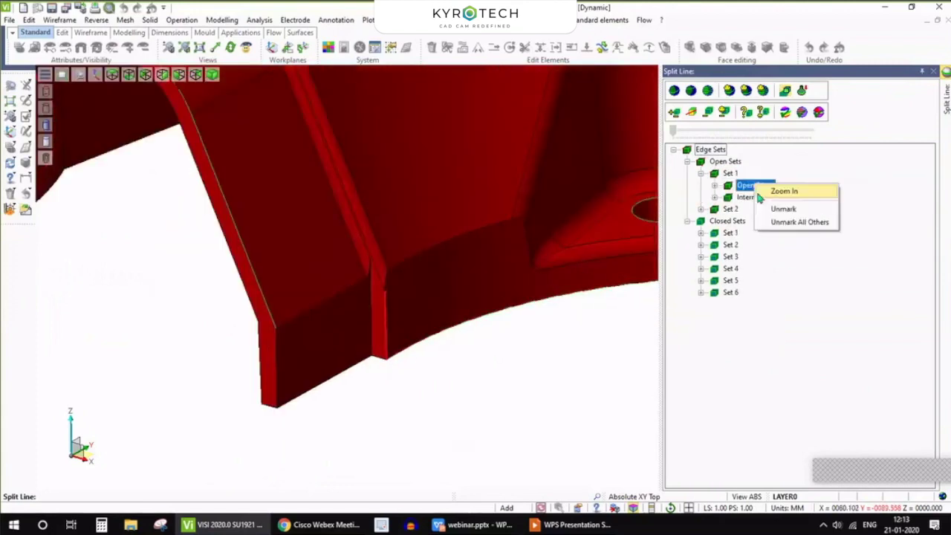
left_click(776, 210)
- Unmark the remaining open edges of Set 1 at the lower end of the rib on the channel's opposite side
middle_click_drag(395, 335, 350, 437)
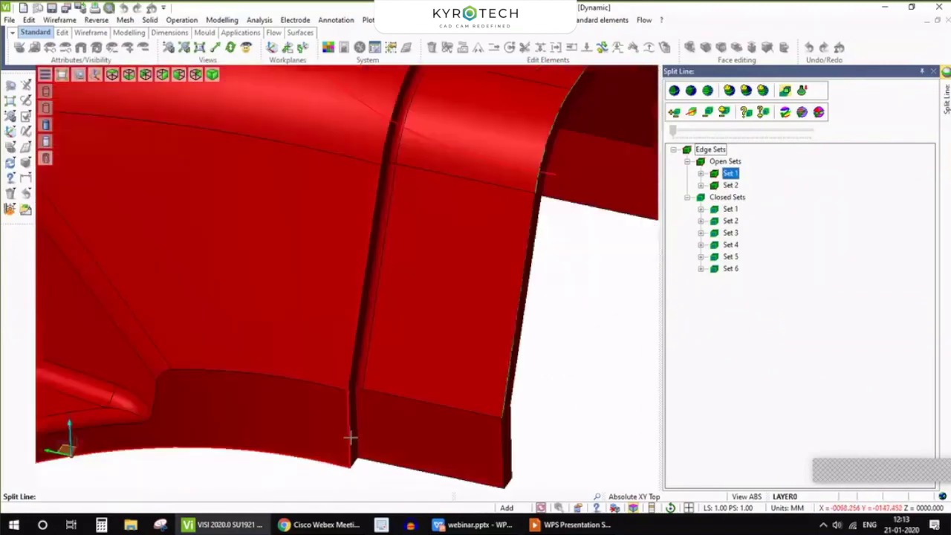
scroll(350, 438, "up", 3)
left_click(701, 174)
left_click(745, 187)
right_click(746, 186)
left_click(717, 187)
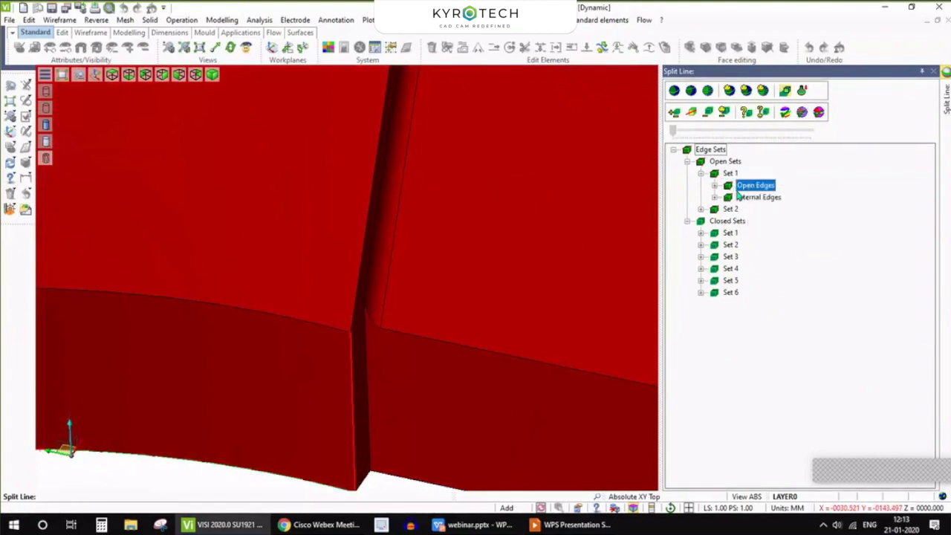
double_click(751, 185)
left_click(765, 197)
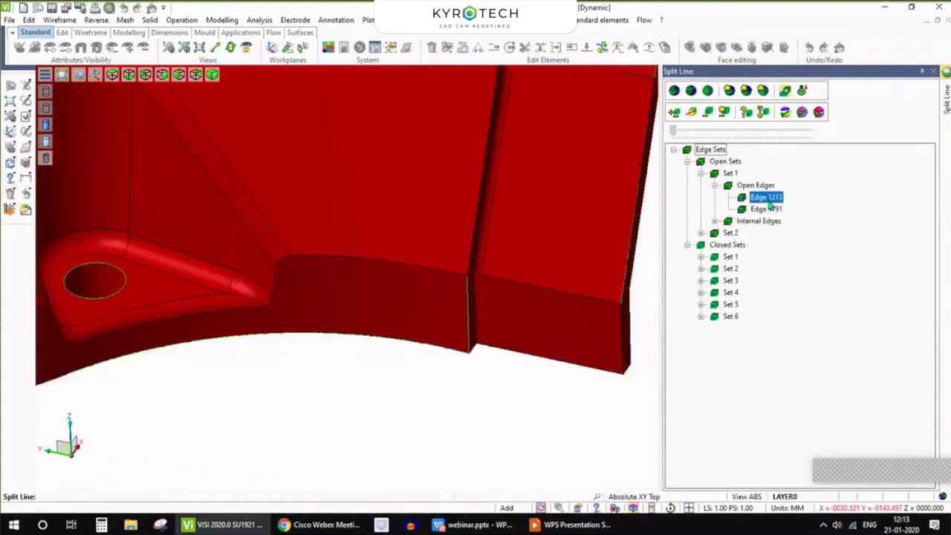
left_click(756, 185)
right_click(759, 186)
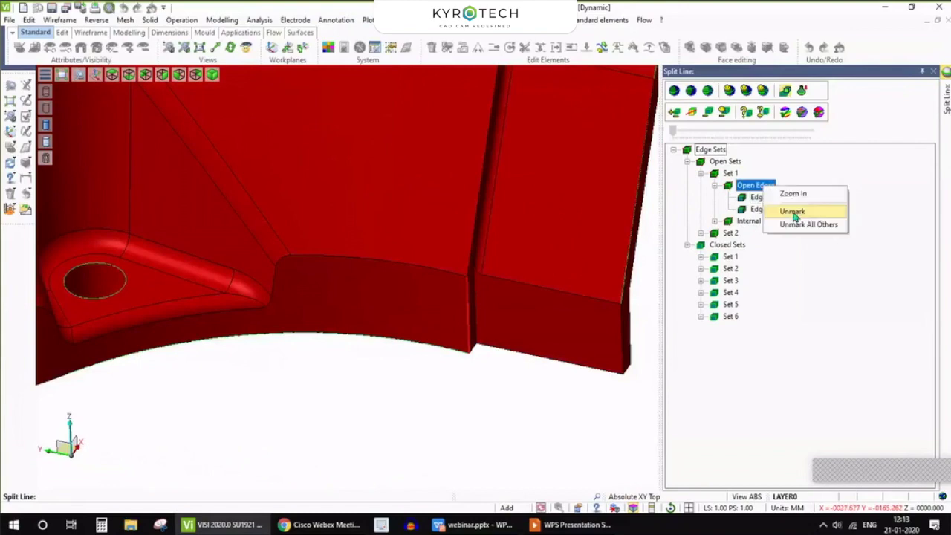
left_click(792, 211)
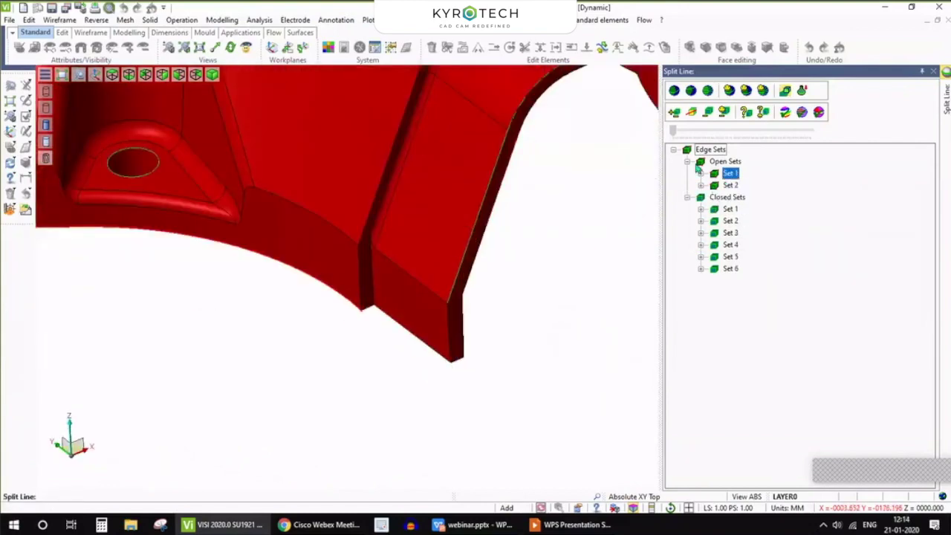
- Add the straight bottom edge of the channel's side wall, from the rib to the channel's end, to the split line
left_click(674, 112)
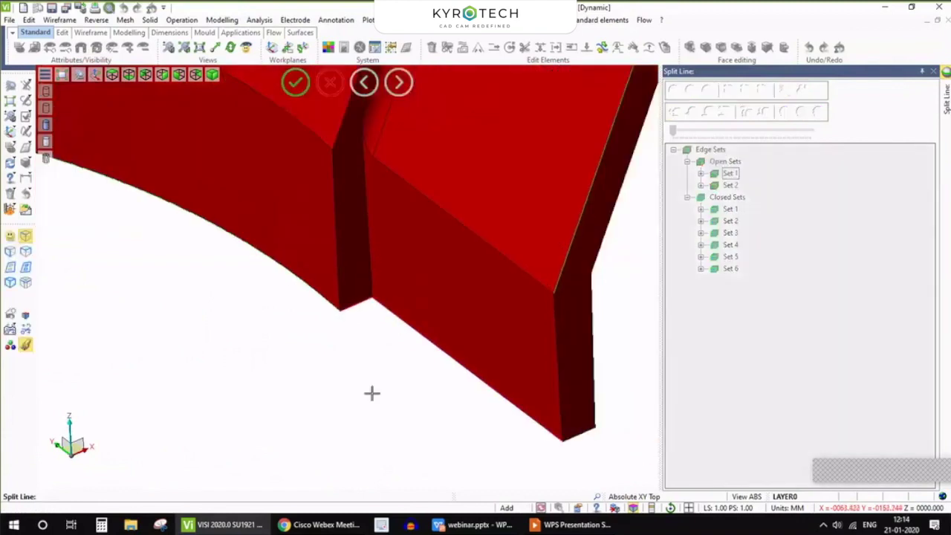
left_click(495, 371)
scroll(305, 330, "down", 5)
left_click(296, 83)
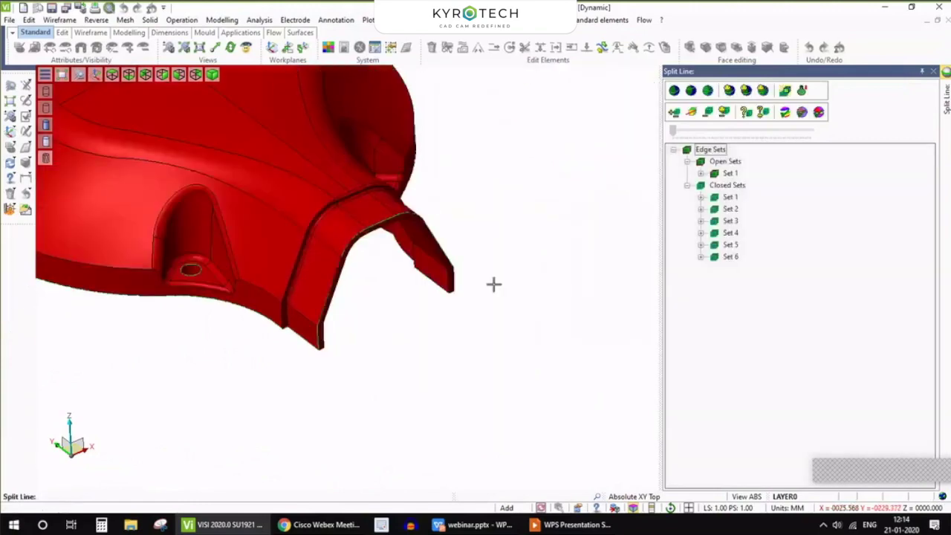
- Add the matching bottom edge of the channel's other side wall to the split line to close the last open set
middle_click_drag(494, 285, 445, 319)
scroll(334, 349, "up", 4)
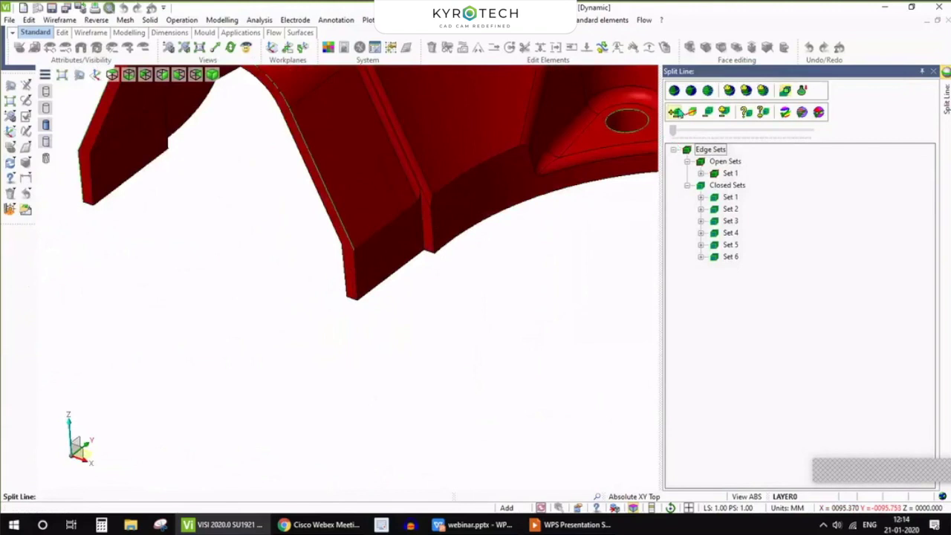
left_click(676, 113)
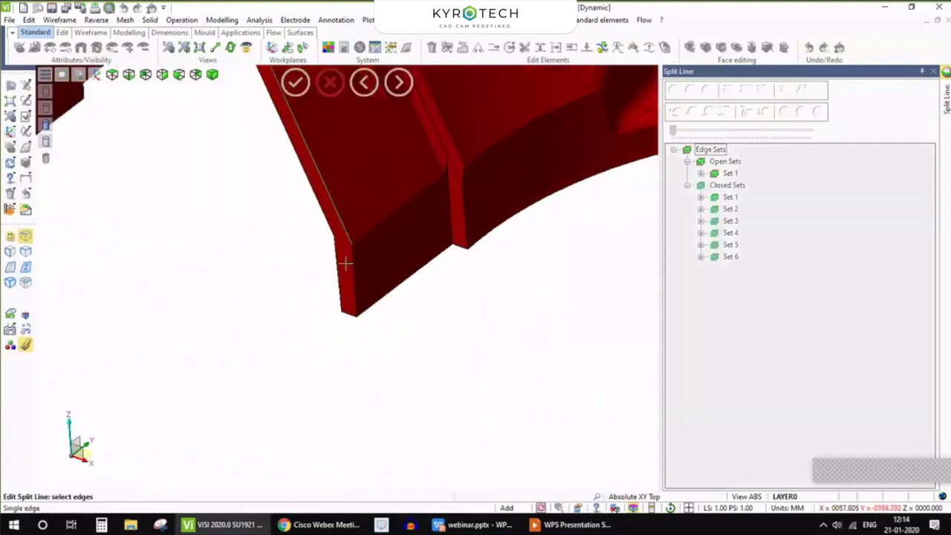
scroll(469, 247, "up", 2)
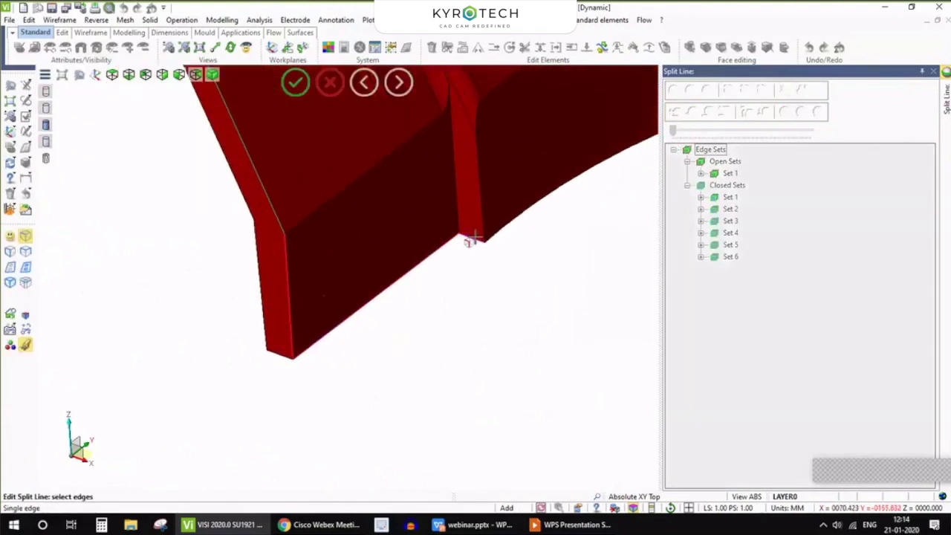
scroll(380, 291, "down", 2)
left_click(378, 294)
scroll(495, 222, "down", 3)
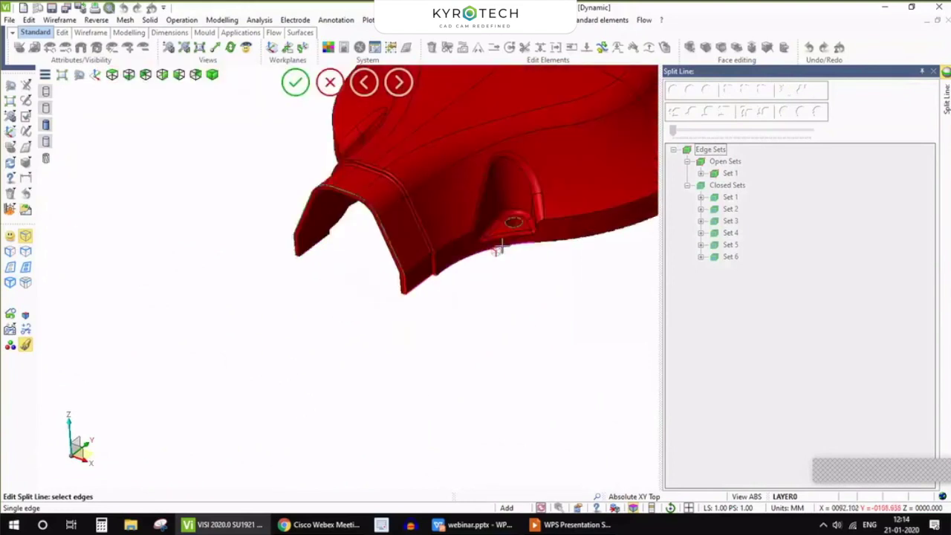
left_click(295, 82)
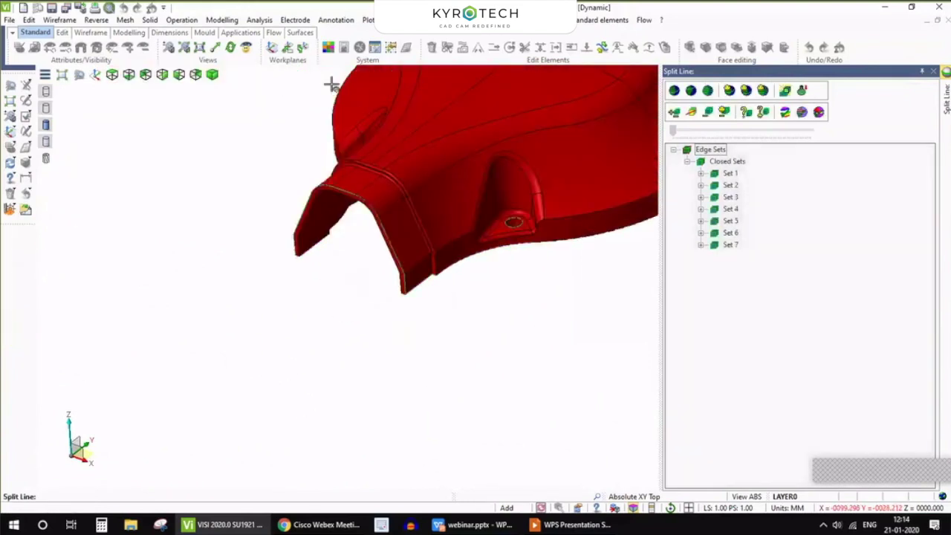
- Examine the closed split line around the cover and highlight the closed sets one by one on the model
scroll(305, 270, "down", 3)
scroll(399, 237, "up", 3)
scroll(394, 244, "down", 2)
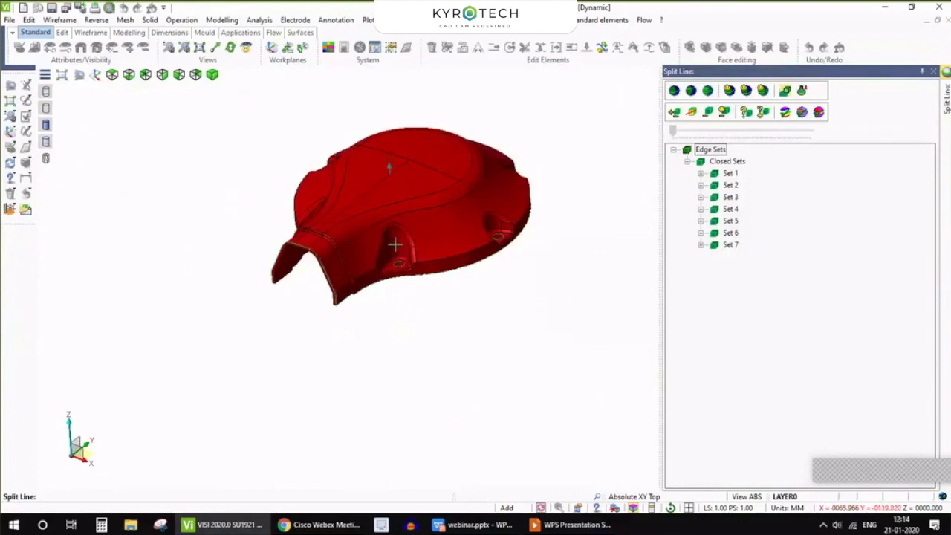
scroll(394, 245, "up", 1)
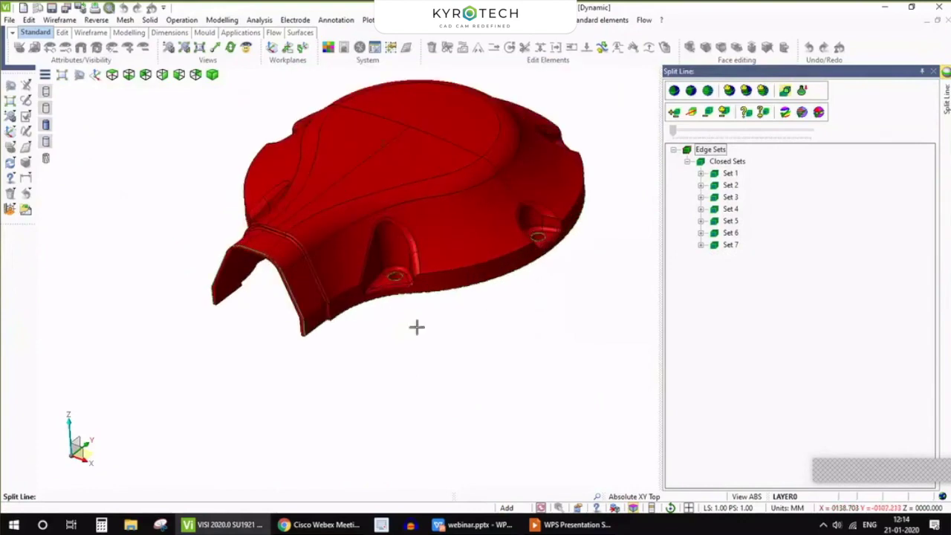
scroll(417, 327, "up", 3)
middle_click_drag(408, 339, 381, 320)
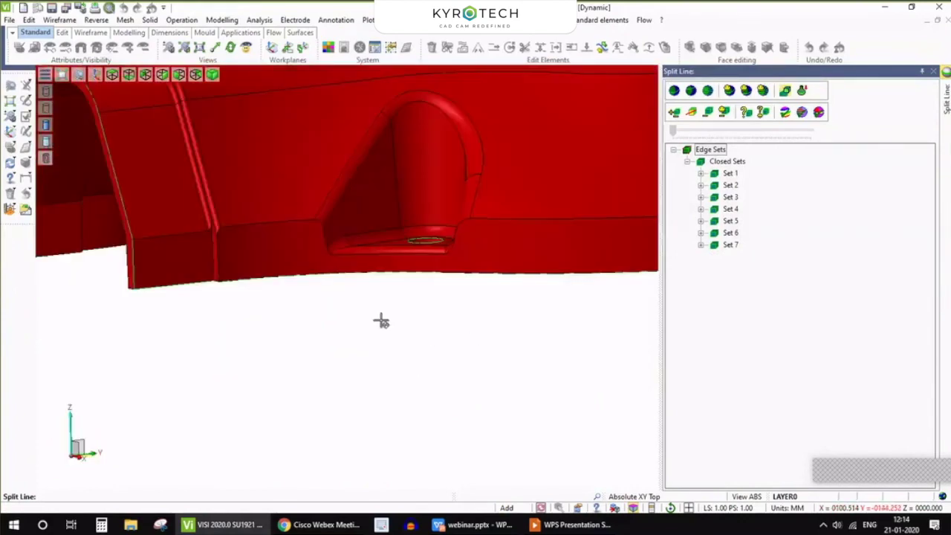
left_click(741, 161)
left_click(730, 173)
left_click(731, 185)
left_click(730, 220)
left_click(730, 233)
left_click(730, 244)
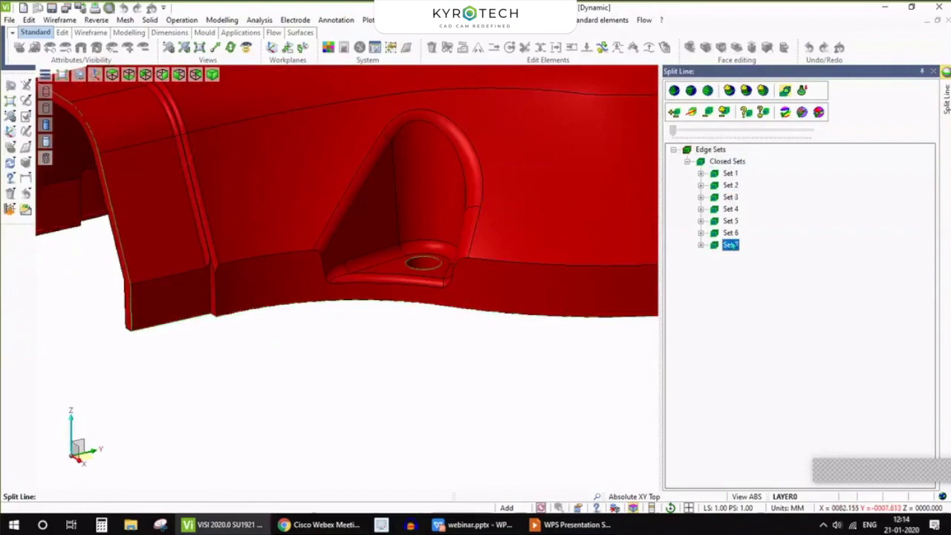
- Apply the closed split line to colour the outer and inner faces separately, and inspect both sides of the cover
scroll(358, 322, "down", 5)
scroll(441, 339, "up", 3)
mouse_move(441, 339)
middle_mouse_down()
mouse_move(458, 364)
mouse_move(465, 314)
mouse_move(443, 342)
middle_mouse_up()
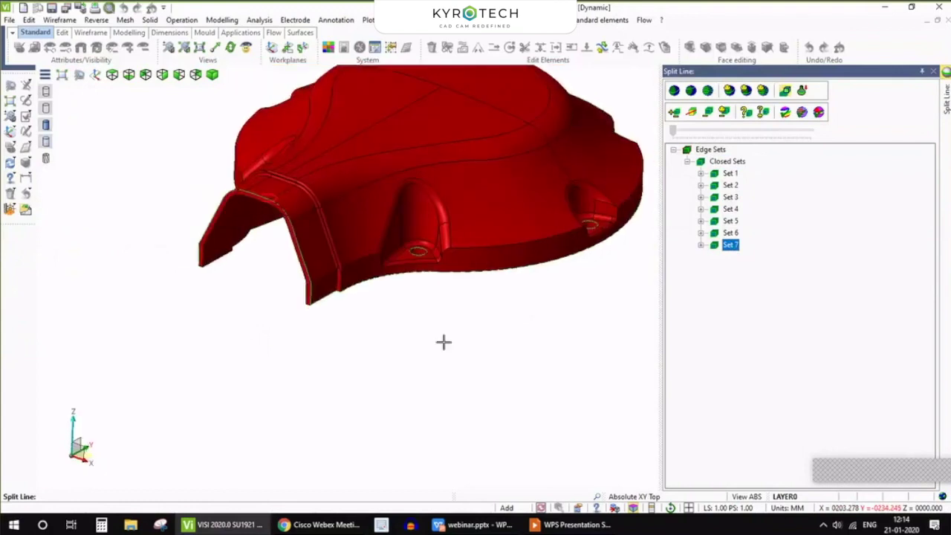
scroll(471, 301, "down", 2)
scroll(463, 293, "up", 3)
scroll(468, 285, "down", 2)
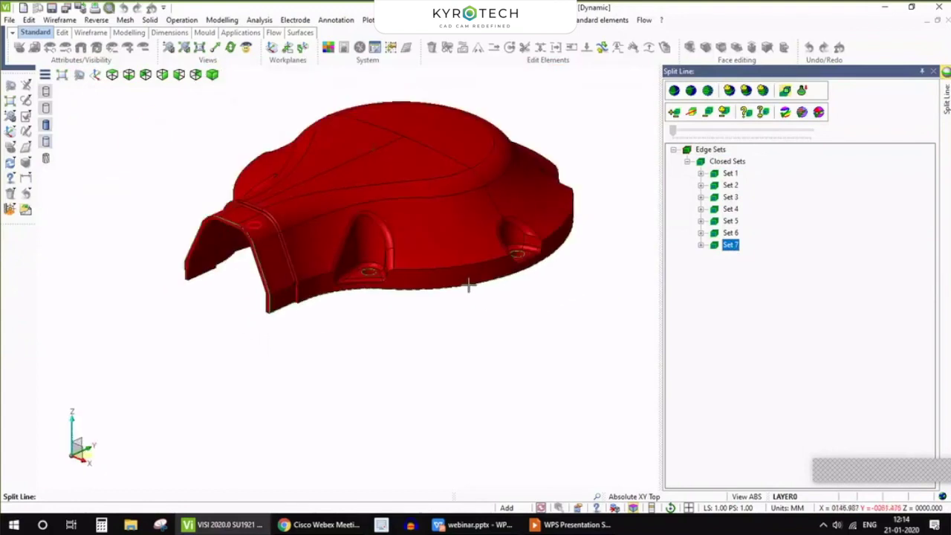
middle_click_drag(468, 285, 463, 316)
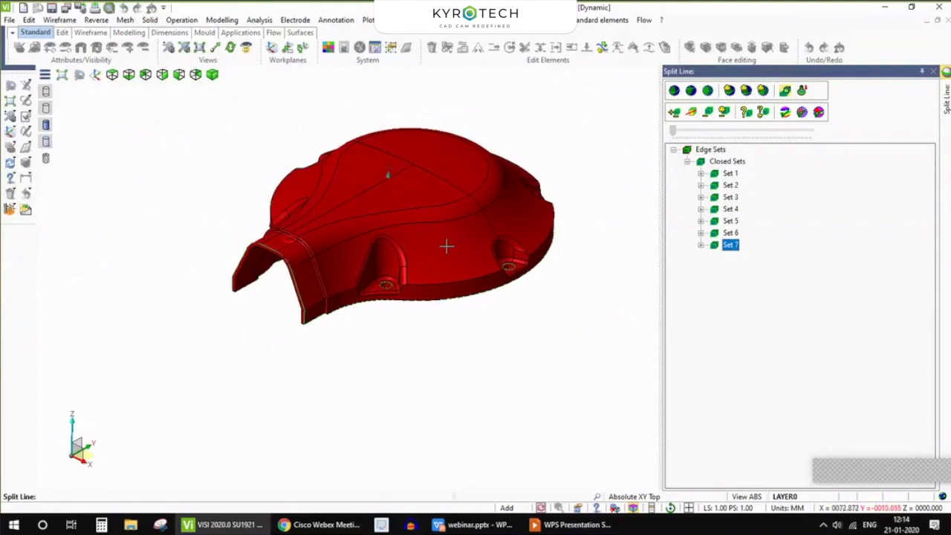
scroll(448, 249, "up", 1)
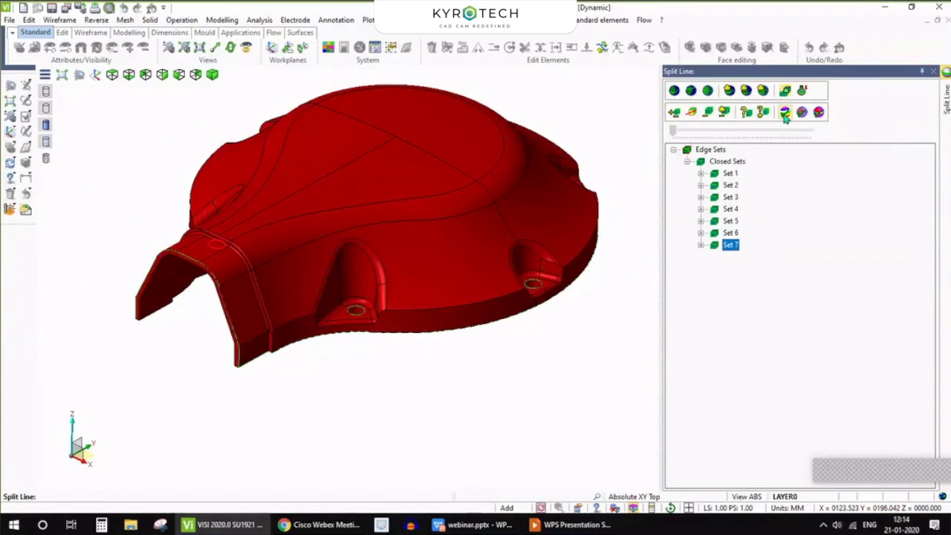
left_click(784, 115)
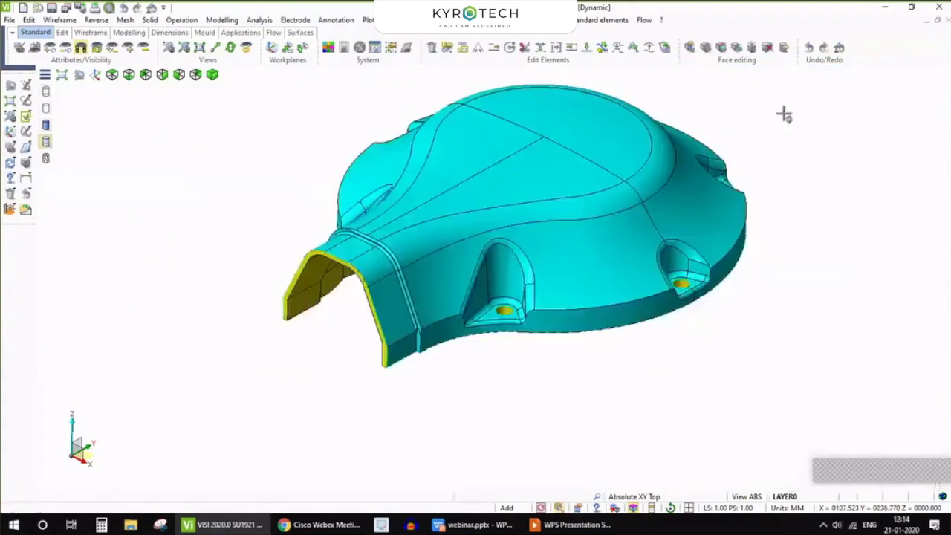
scroll(401, 208, "down", 5)
scroll(443, 239, "up", 4)
middle_click_drag(601, 302, 585, 234)
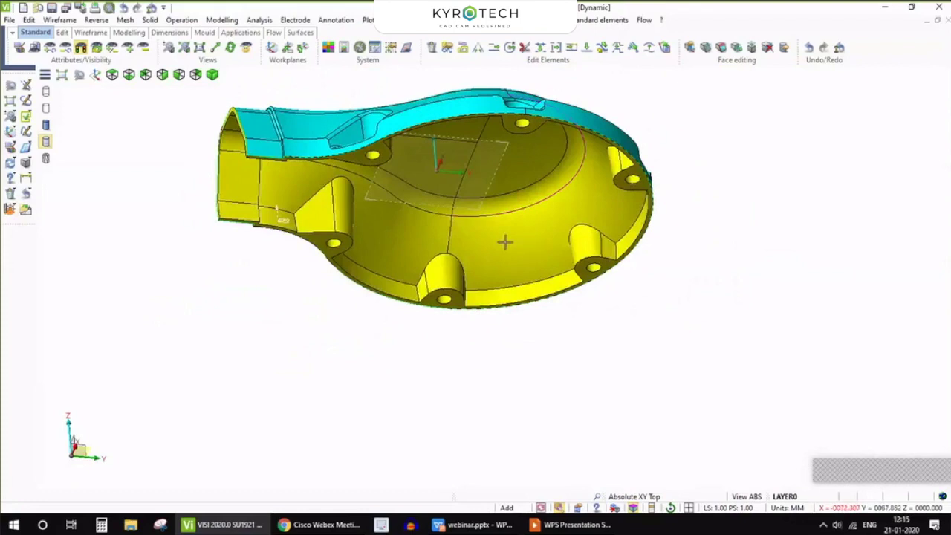
middle_click_drag(409, 222, 448, 322)
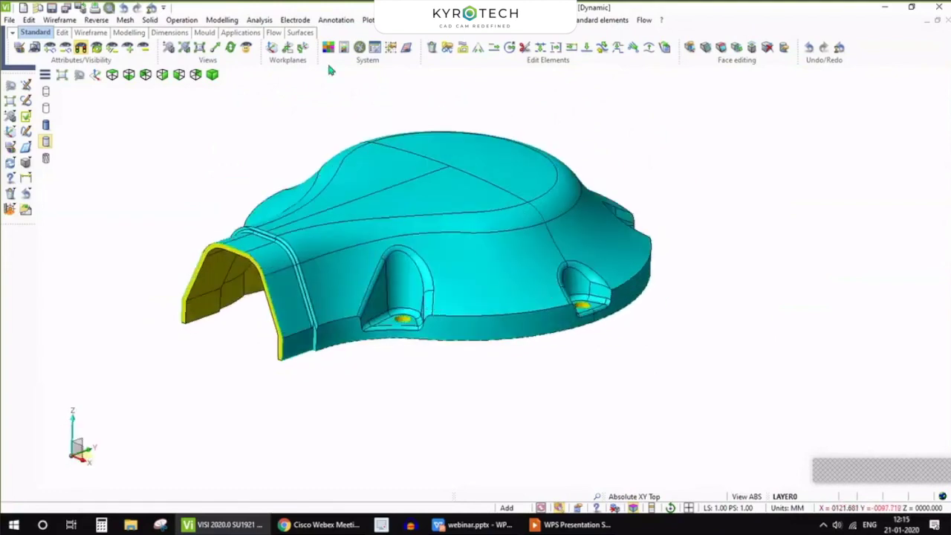
- Restart the Split line analysis and display the cover with Gouraud Shading with Outline
left_click(259, 19)
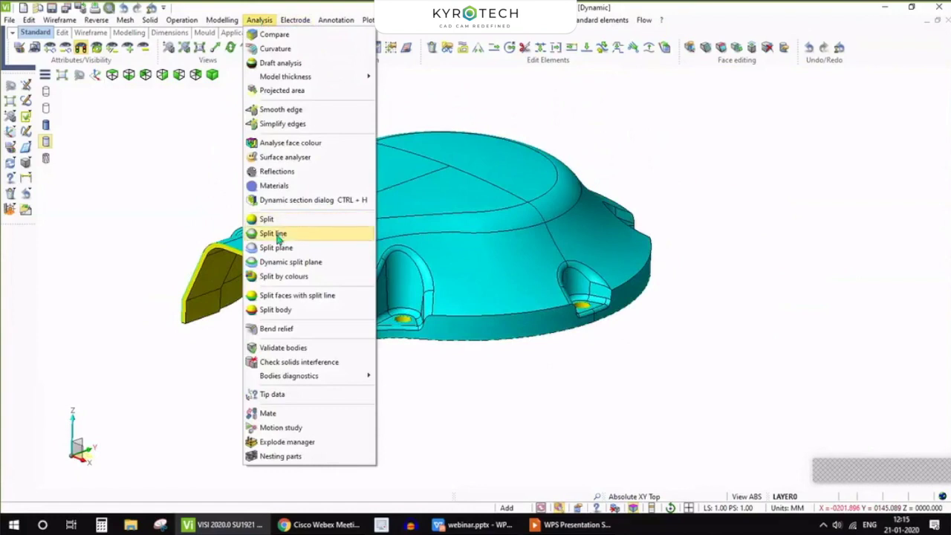
left_click(275, 234)
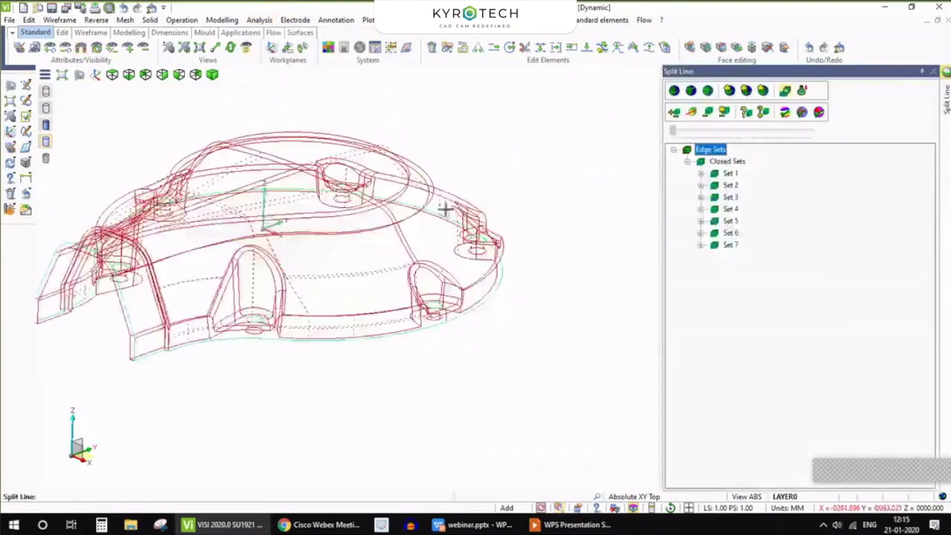
right_click(724, 153)
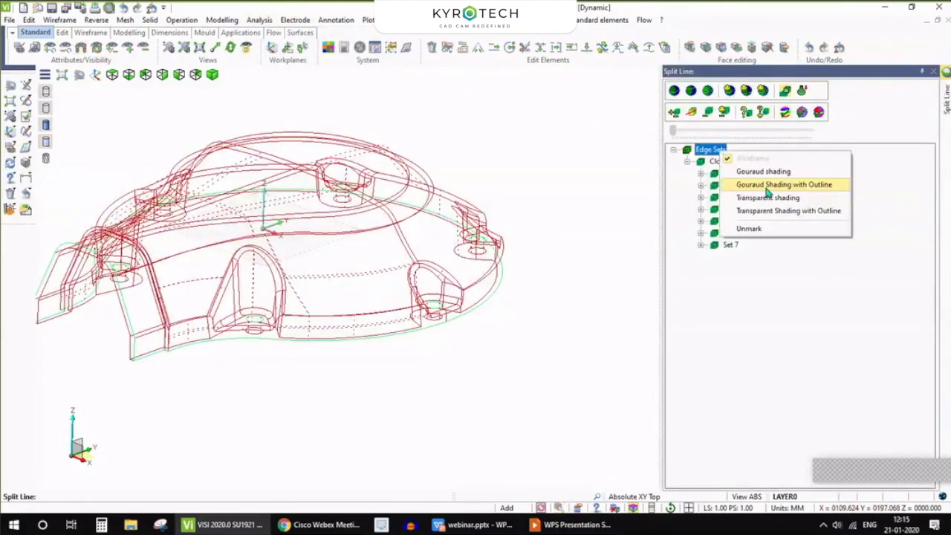
left_click(765, 185)
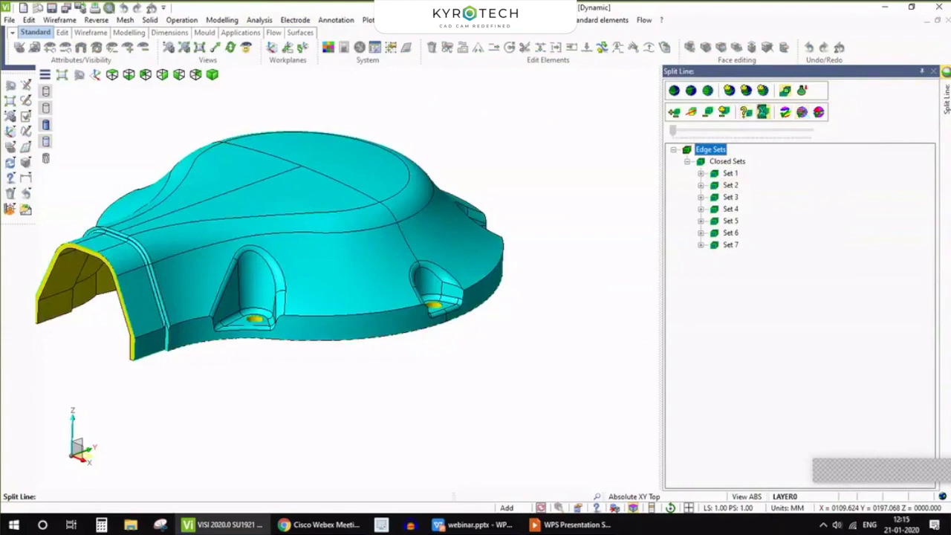
- Move the two face sets apart to inspect the core and cavity sides, bring them back together and quit Split Line
left_click(762, 112)
left_click_drag(672, 132, 738, 141)
scroll(421, 229, "down", 3)
middle_click_drag(421, 229, 229, 146)
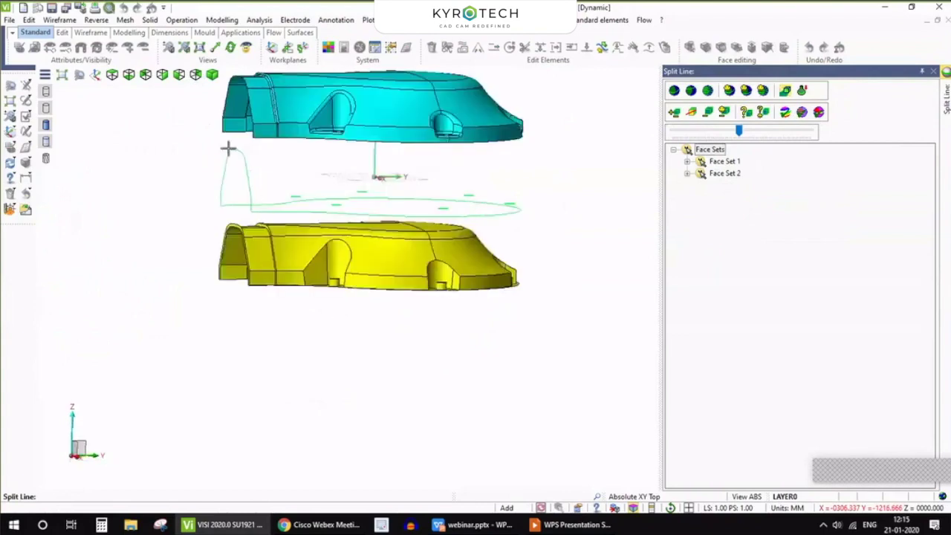
middle_click_drag(274, 193, 284, 175)
scroll(303, 188, "down", 2)
left_click_drag(741, 132, 658, 128)
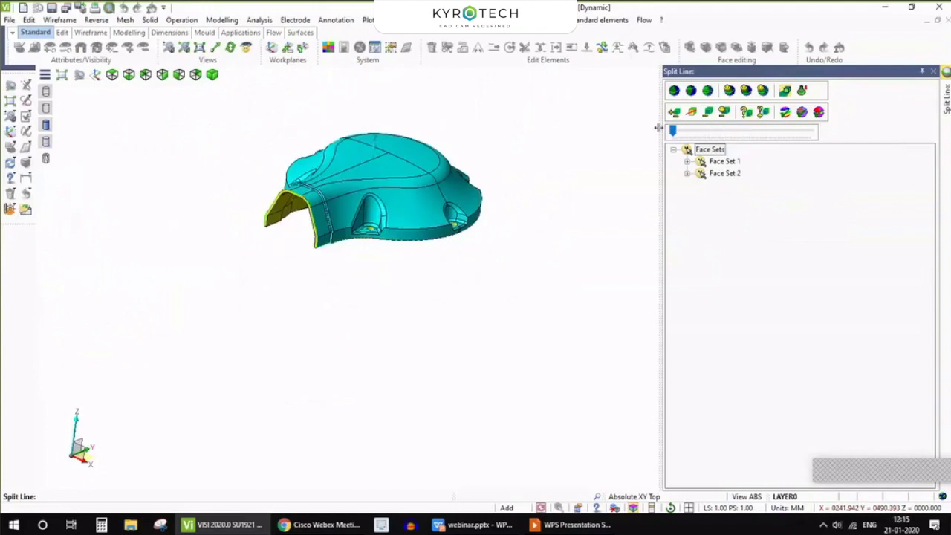
left_click(934, 71)
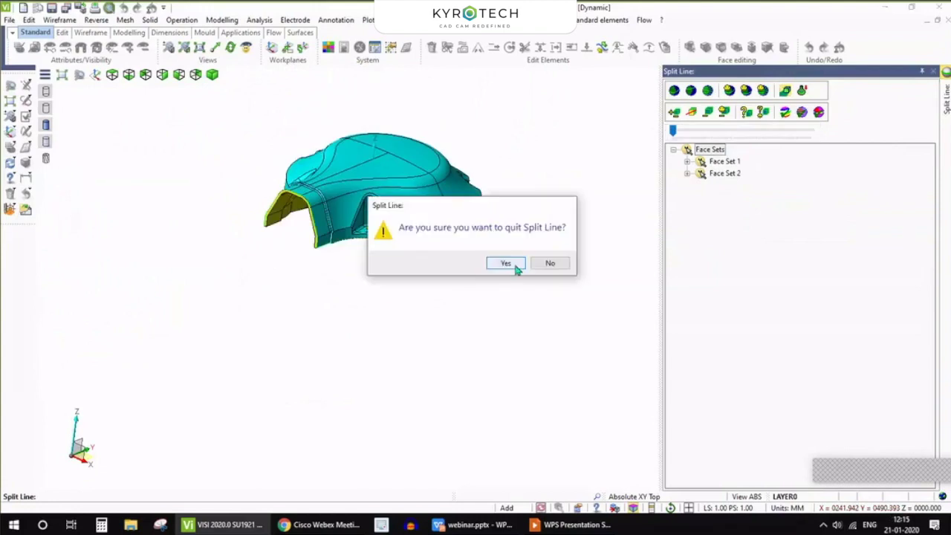
left_click(505, 263)
- Start the Dynamic split plane analysis on the split cover
middle_click_drag(444, 269, 509, 221)
middle_click_drag(460, 209, 274, 356)
left_click(255, 22)
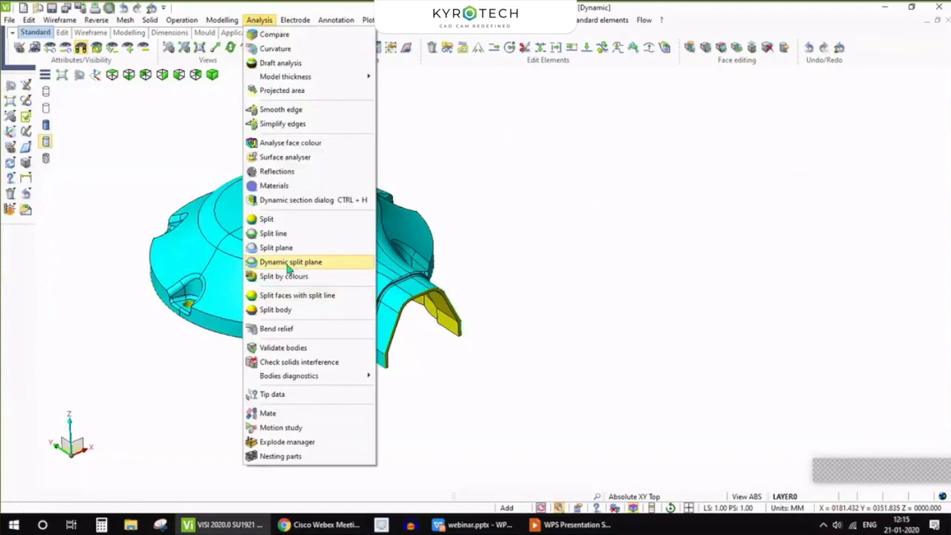
left_click(306, 264)
scroll(493, 206, "down", 2)
scroll(446, 232, "up", 2)
middle_click_drag(446, 232, 379, 293)
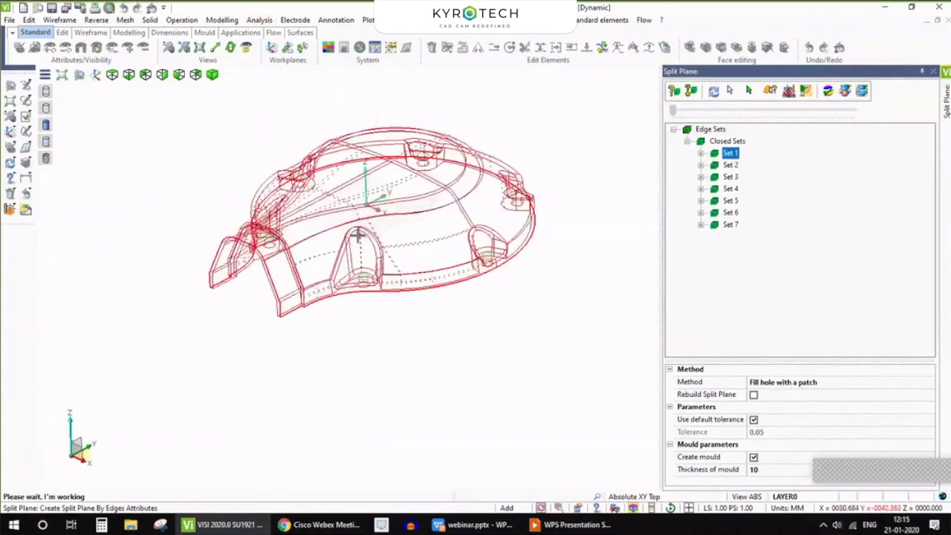
- Display the cover with Gouraud Shading with Outline in the split plane analysis and highlight closed Set 1
left_click(730, 190)
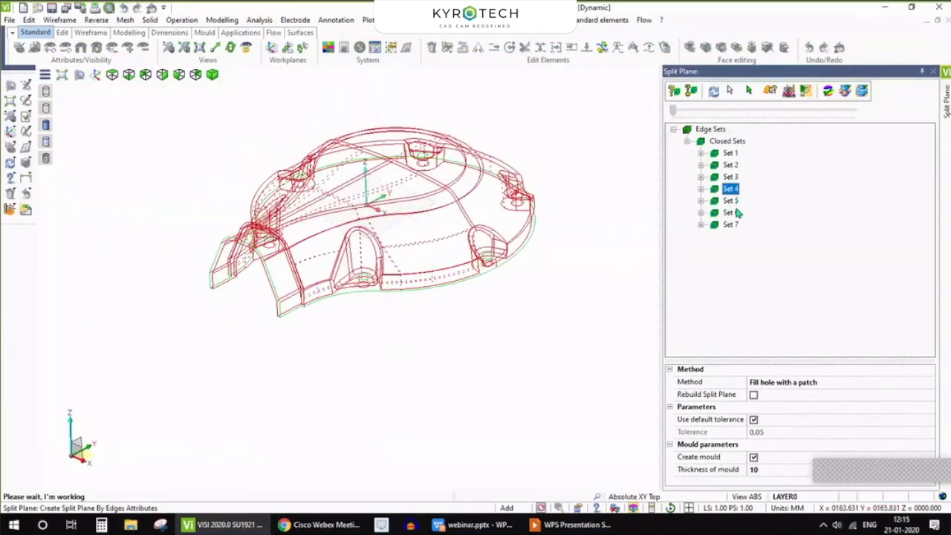
left_click(731, 153)
left_click(710, 129)
right_click(712, 131)
left_click(758, 169)
mouse_move(320, 282)
middle_mouse_down()
mouse_move(444, 286)
mouse_move(421, 309)
mouse_move(423, 302)
middle_mouse_up()
left_click(730, 153)
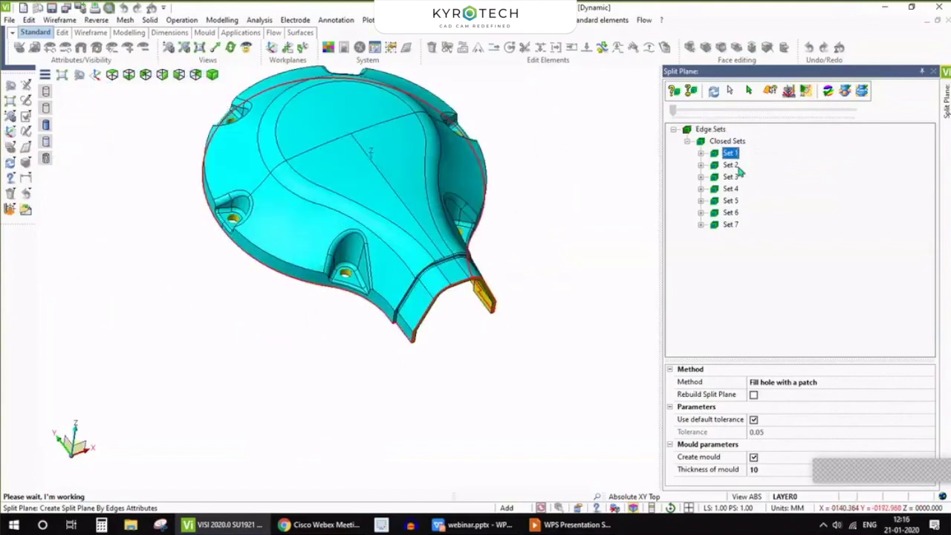
- Set the split plane method to Extrude set
scroll(388, 334, "up", 2)
middle_click_drag(388, 334, 483, 357)
scroll(446, 334, "down", 2)
left_click(809, 382)
scroll(806, 439, "up", 3)
scroll(797, 430, "down", 1)
scroll(794, 435, "up", 1)
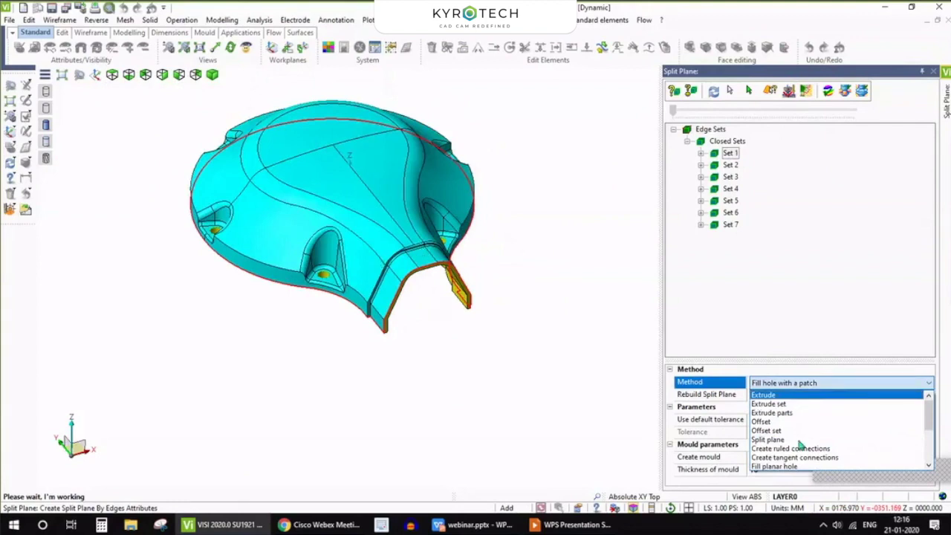
left_click(815, 405)
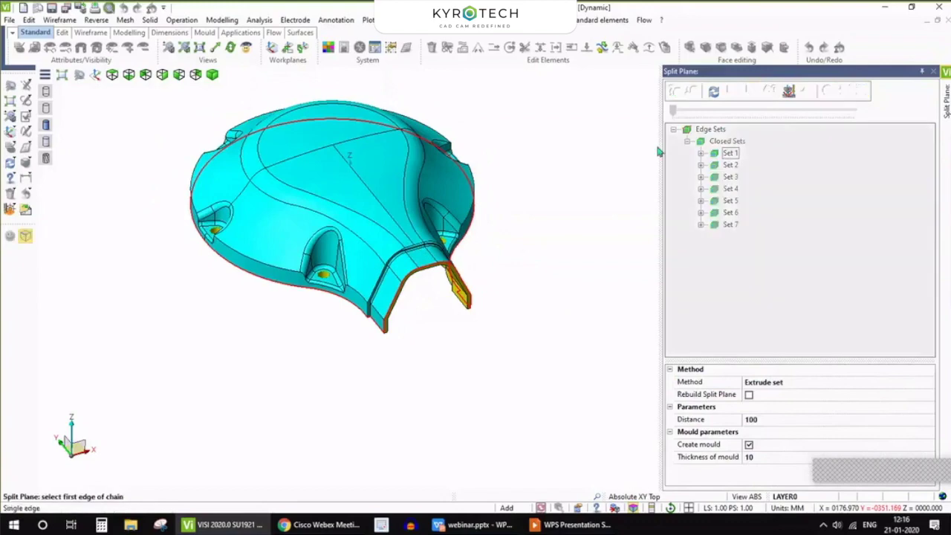
- Select and confirm the outer edge chain around the neck's open end, from one lower side edge to the opposite one
scroll(418, 313, "up", 3)
scroll(393, 312, "up", 5)
left_click(372, 304)
scroll(312, 372, "down", 5)
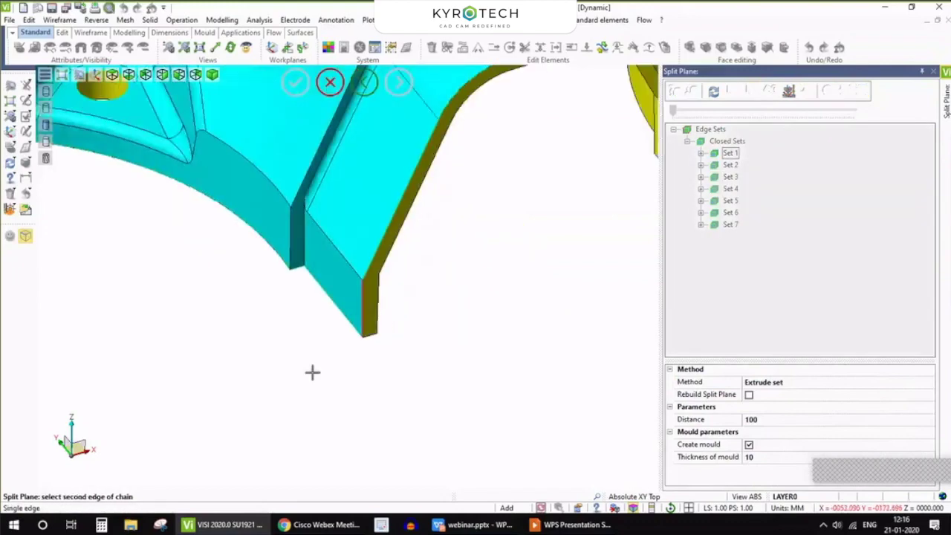
scroll(541, 289, "up", 3)
left_click(491, 290)
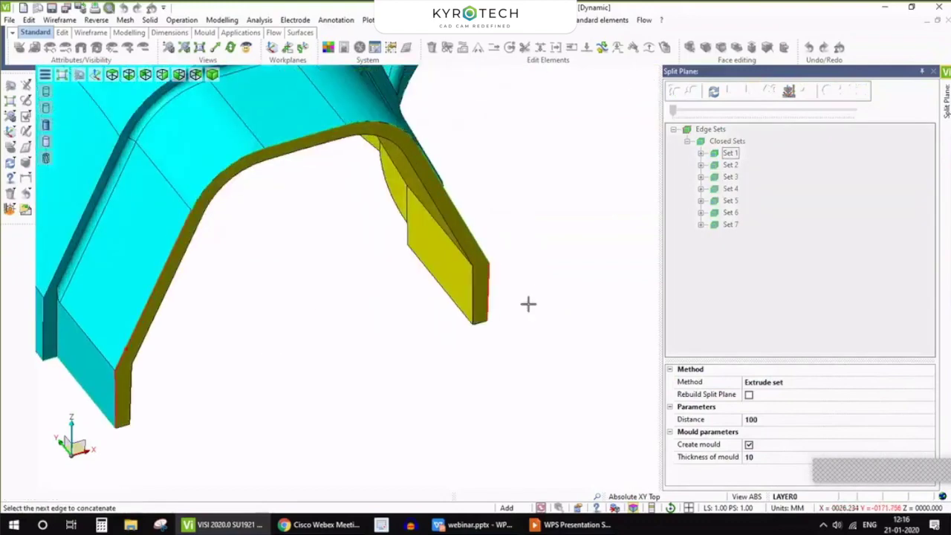
scroll(427, 360, "down", 3)
scroll(344, 382, "up", 2)
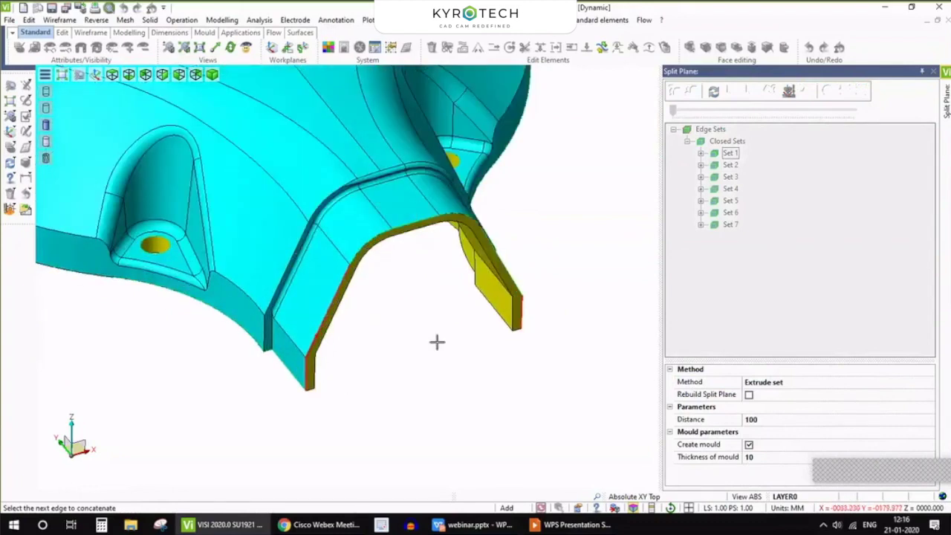
scroll(379, 349, "up", 1)
scroll(408, 304, "down", 3)
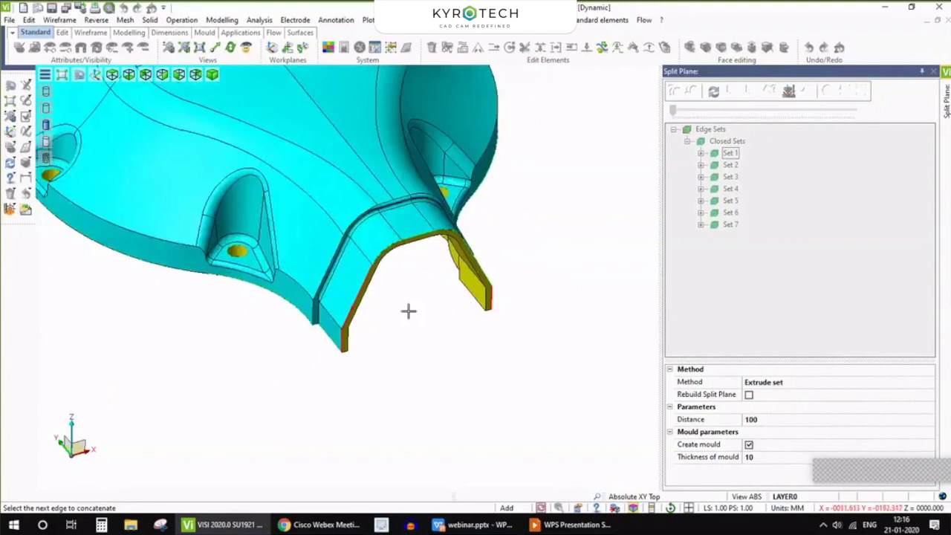
scroll(406, 288, "up", 2)
middle_click(412, 278)
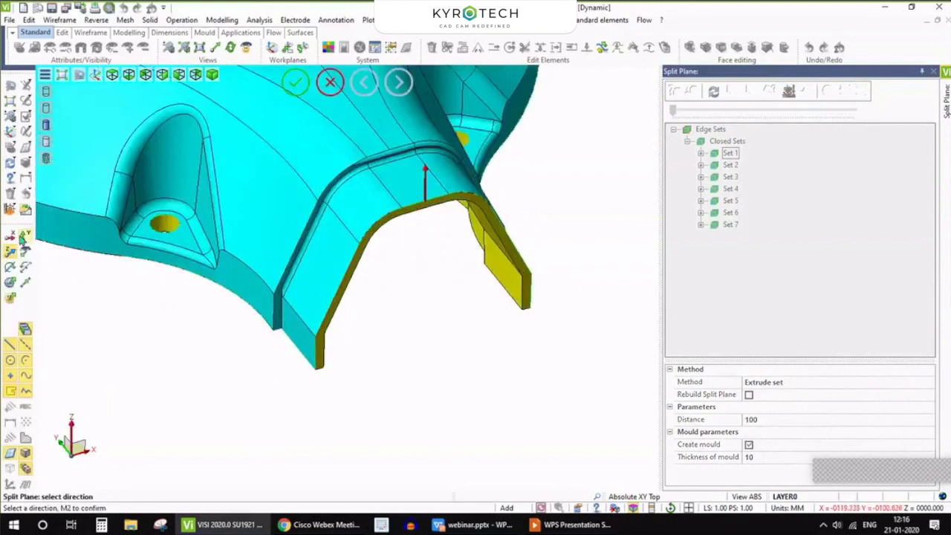
- Extrude the selected neck edge chain by 100 mm along the Y direction, away from the cover, and finish the command
left_click(25, 236)
middle_click_drag(418, 401, 513, 305)
right_click(513, 305)
scroll(320, 280, "down", 5)
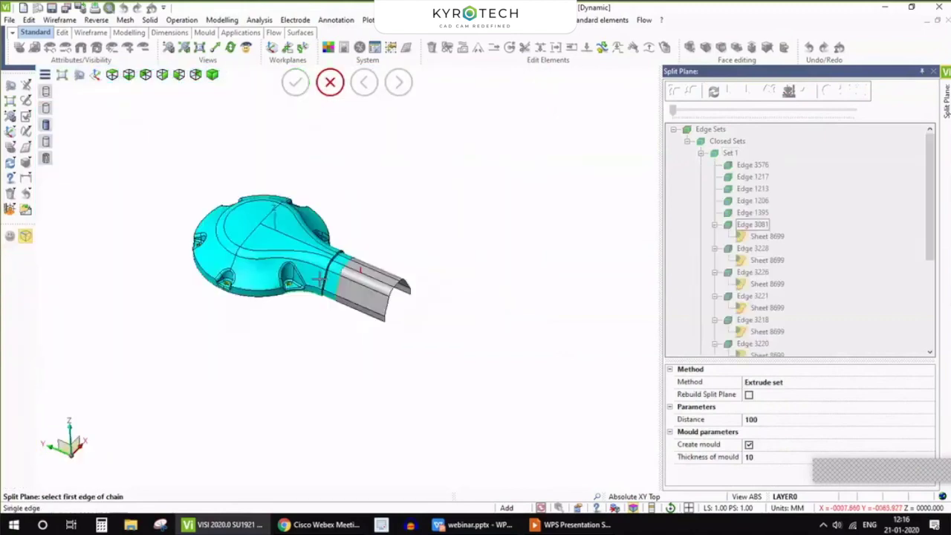
scroll(320, 280, "up", 5)
scroll(425, 193, "down", 3)
left_click(445, 247)
scroll(427, 245, "up", 2)
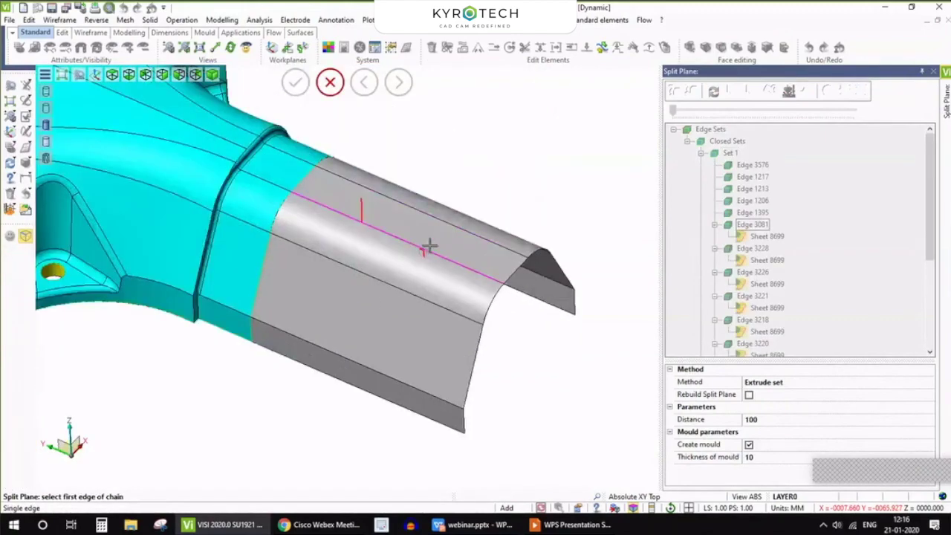
left_click(329, 83)
scroll(522, 293, "down", 4)
scroll(513, 301, "up", 3)
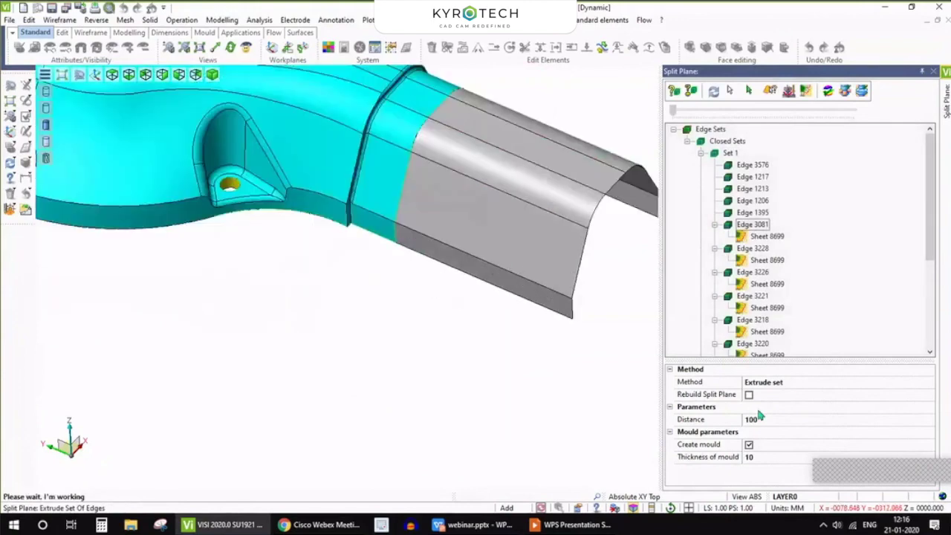
- Use Offset set with distance 100 to create an outward split surface from the curved rim edge on one side of the neck
left_click(821, 385)
left_click(804, 380)
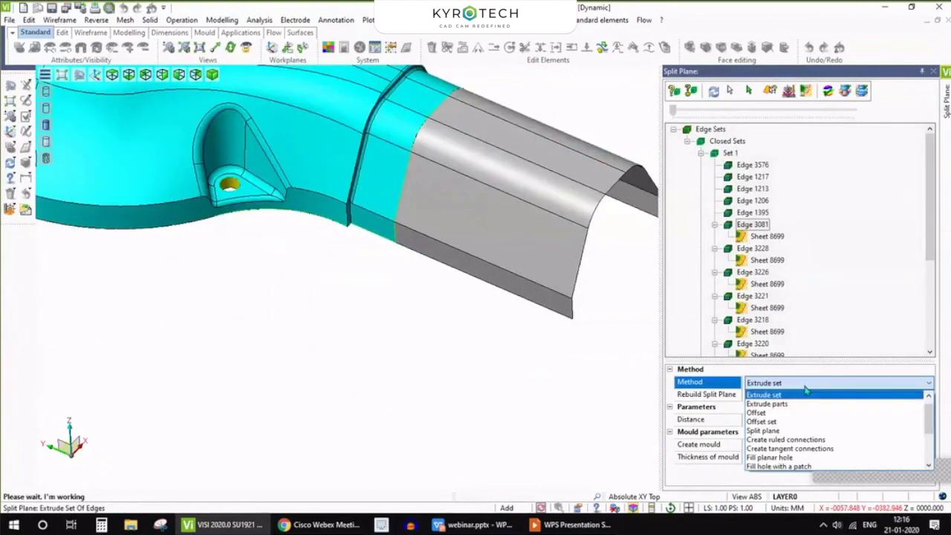
left_click(799, 422)
scroll(467, 320, "down", 3)
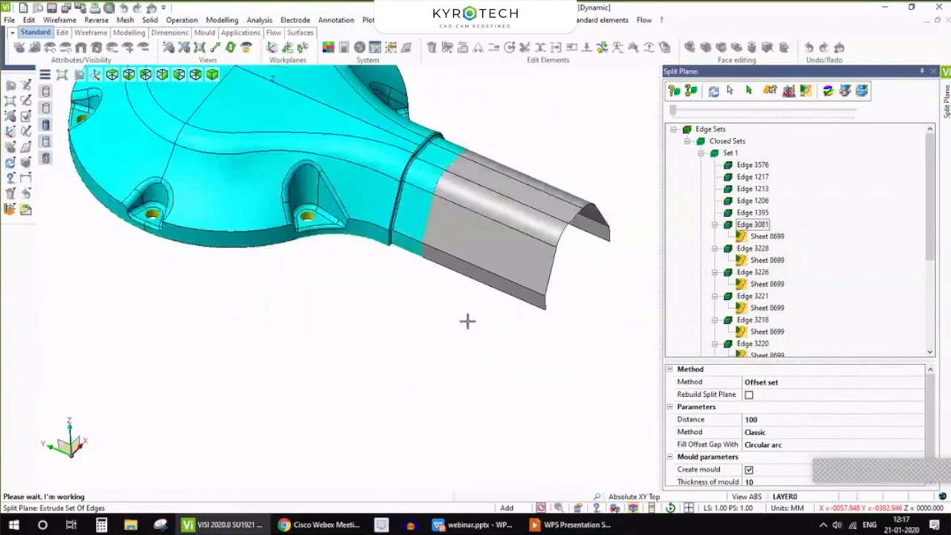
scroll(401, 264, "up", 3)
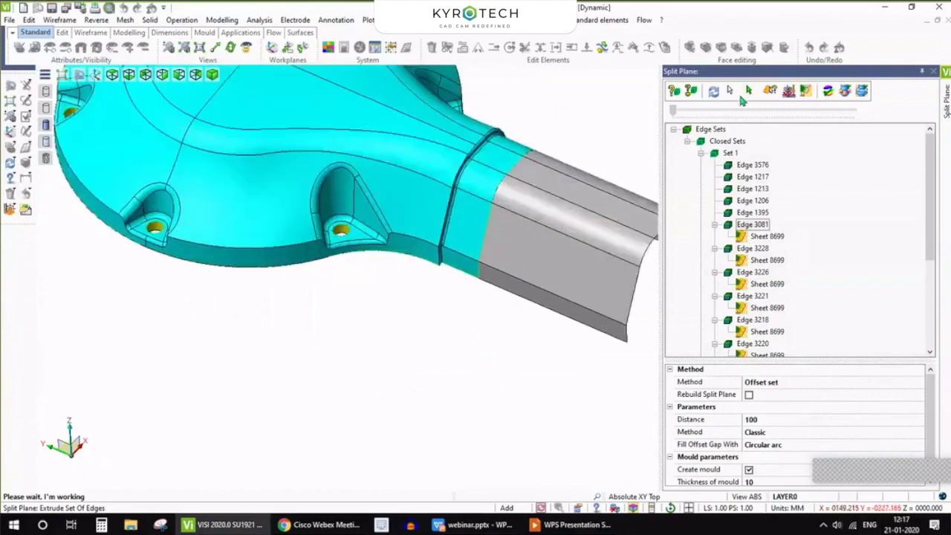
left_click(341, 249)
left_click(342, 248)
key("space")
middle_click_drag(359, 319, 236, 352)
right_click(330, 316)
scroll(235, 352, "down", 3)
scroll(386, 295, "up", 3)
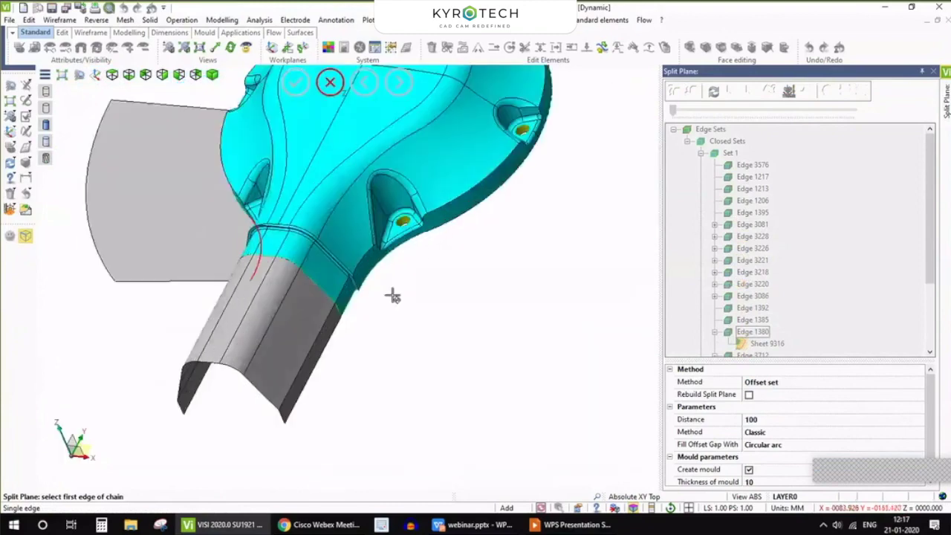
left_click(330, 84)
- Create the matching outward offset surface, distance 100, from the rim edges on the opposite side of the neck
left_click(750, 92)
scroll(406, 283, "up", 3)
left_click(360, 243)
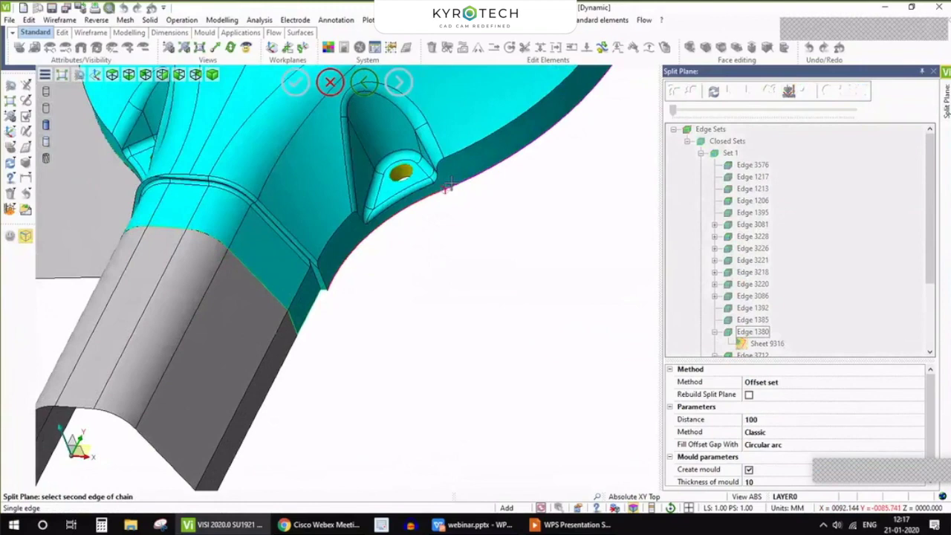
left_click(449, 185)
scroll(465, 239, "down", 3)
middle_click_drag(465, 239, 511, 242)
left_click(512, 243)
right_click(524, 276)
middle_click_drag(524, 275, 327, 179)
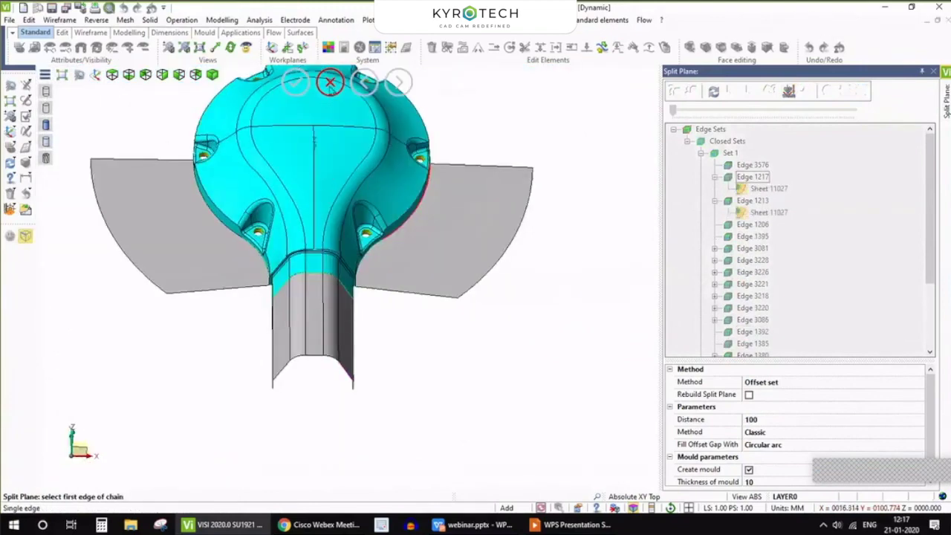
left_click(332, 88)
- Set the split plane method to Create tangent patch
scroll(418, 286, "down", 1)
middle_click_drag(418, 286, 476, 276)
middle_click_drag(416, 393, 439, 335)
scroll(439, 335, "up", 3)
middle_click_drag(372, 363, 382, 373)
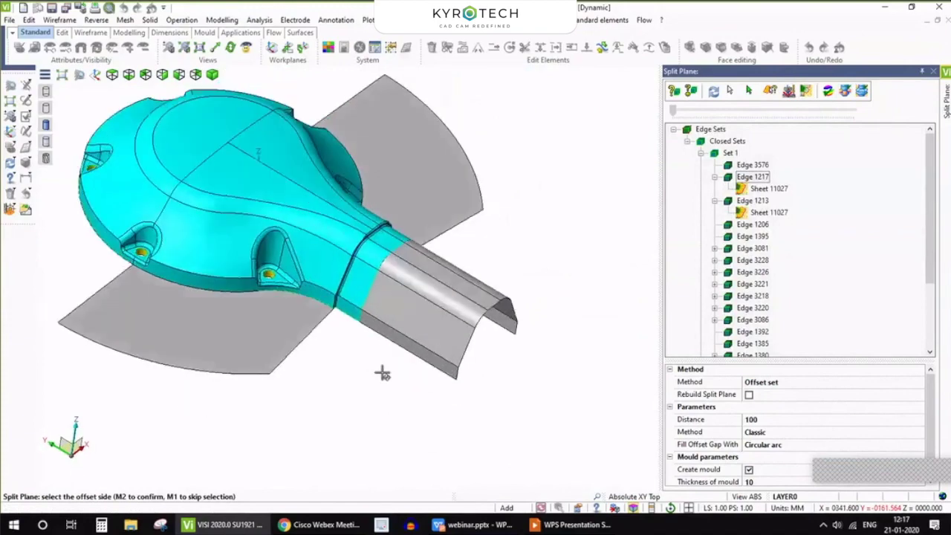
scroll(341, 348, "up", 3)
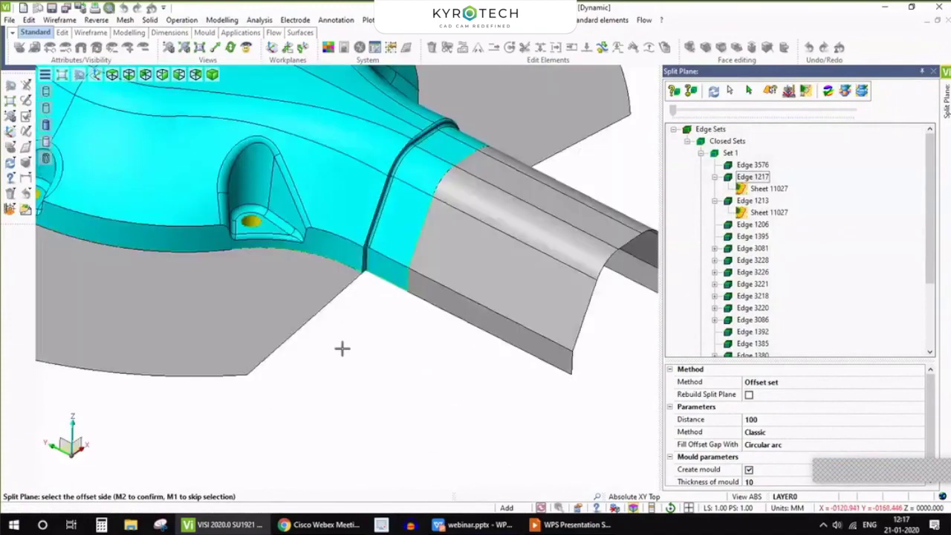
scroll(342, 349, "down", 2)
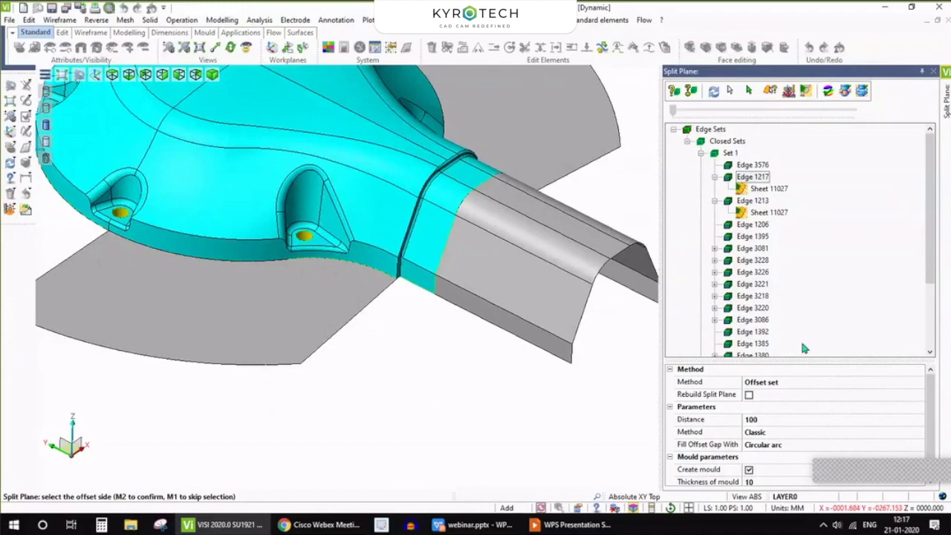
left_click(813, 382)
left_click(817, 382)
scroll(802, 453, "down", 1)
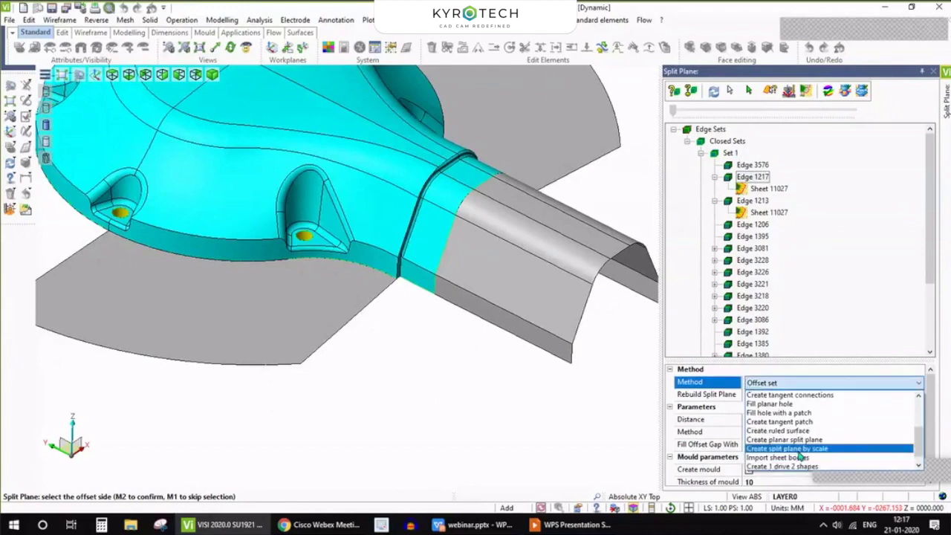
scroll(800, 462, "up", 3)
scroll(799, 455, "down", 3)
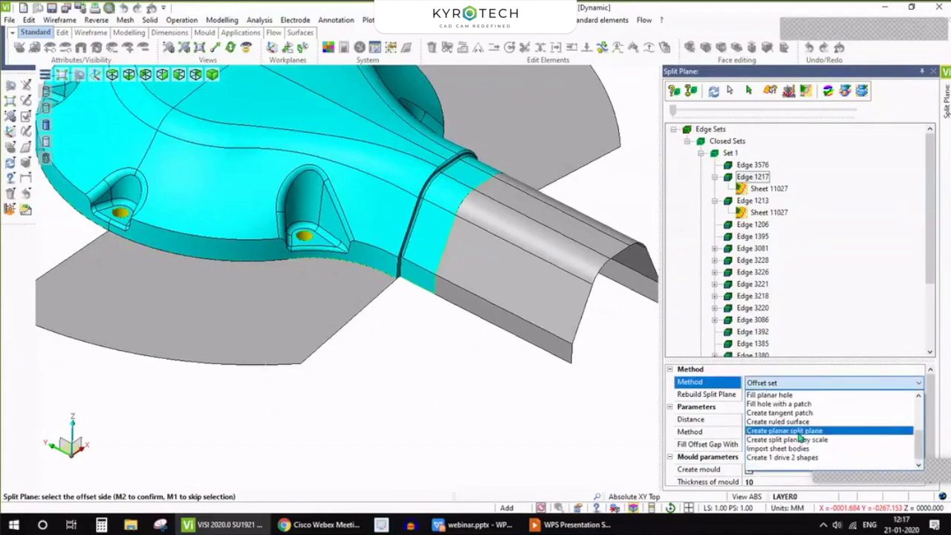
left_click(804, 415)
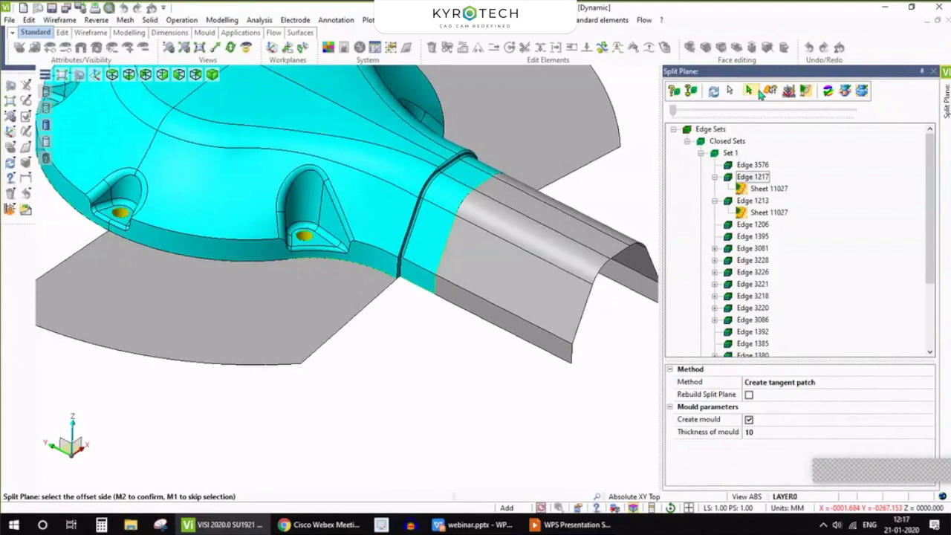
- Create a tangent patch closing the gap between the offset surface and the extruded neck surface on one side
left_click(749, 90)
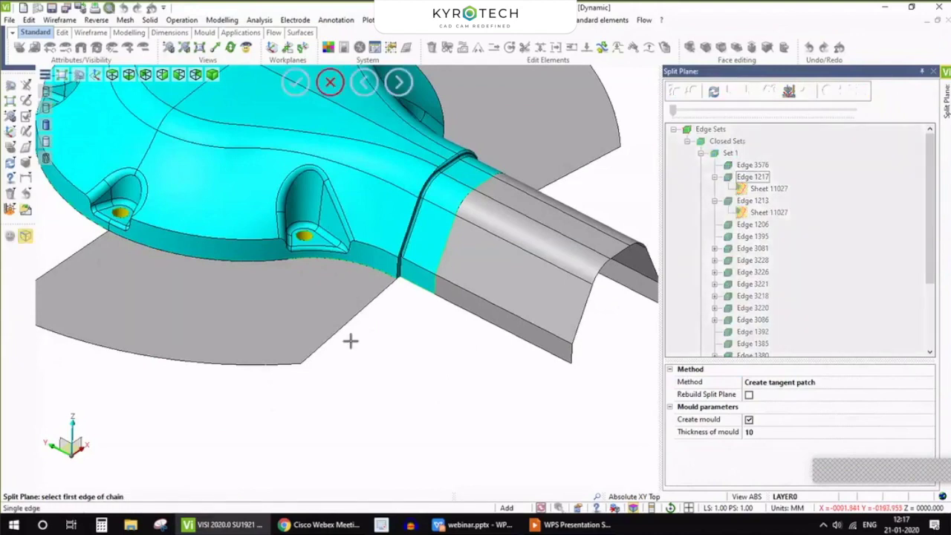
left_click(424, 314)
left_click(453, 312)
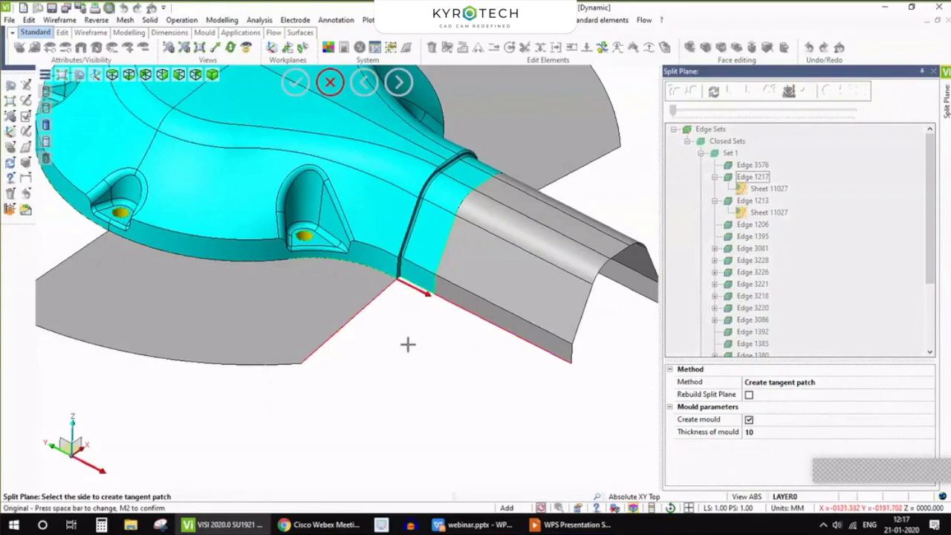
left_click(408, 343)
middle_click_drag(342, 405, 242, 318)
scroll(242, 319, "down", 5)
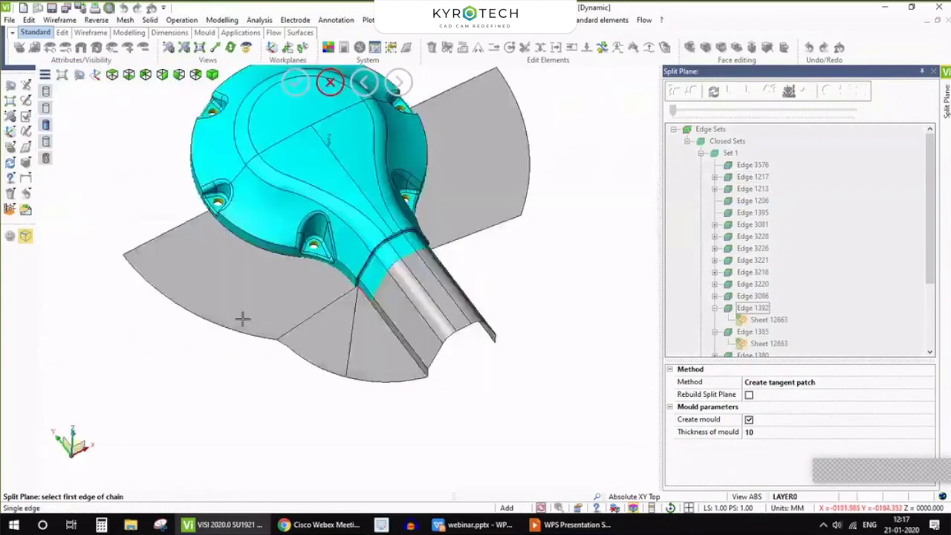
left_click(329, 84)
- Create the matching tangent patch between the offset surface and the extruded neck surface on the opposite side
scroll(380, 340, "up", 3)
middle_click_drag(327, 355, 259, 313)
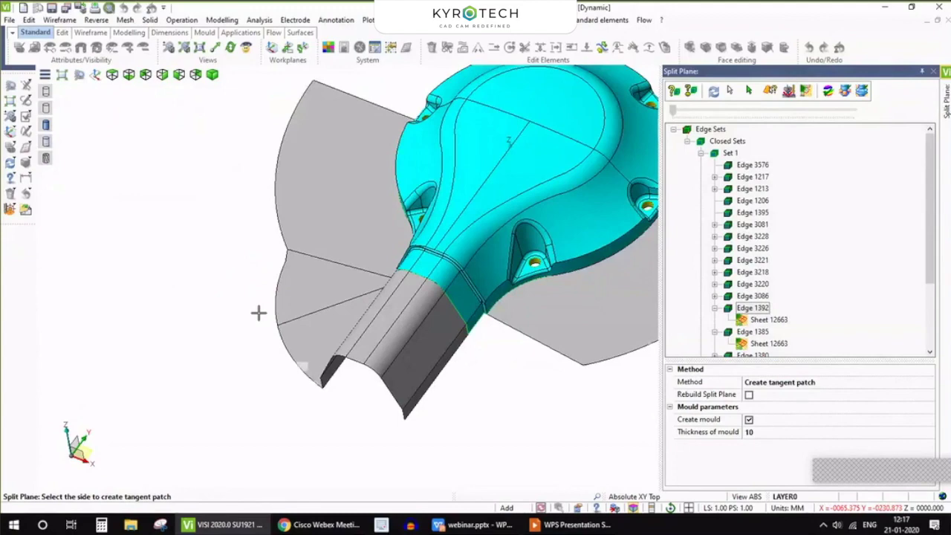
left_click(258, 312)
scroll(286, 302, "up", 2)
- Create a tangent patch around the rim opposite the neck, joining the free edges of both offset surfaces with the side direction reversed
left_click(276, 272)
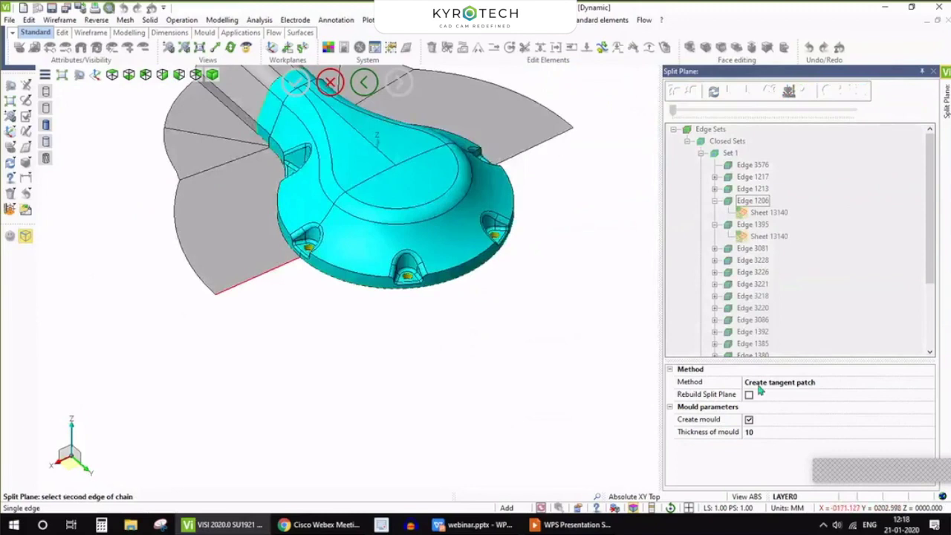
left_click(525, 151)
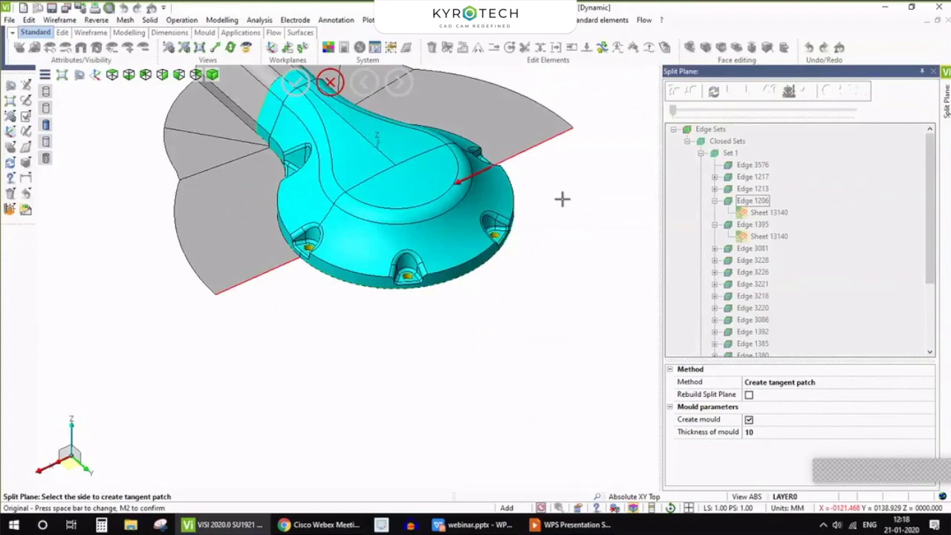
key("space")
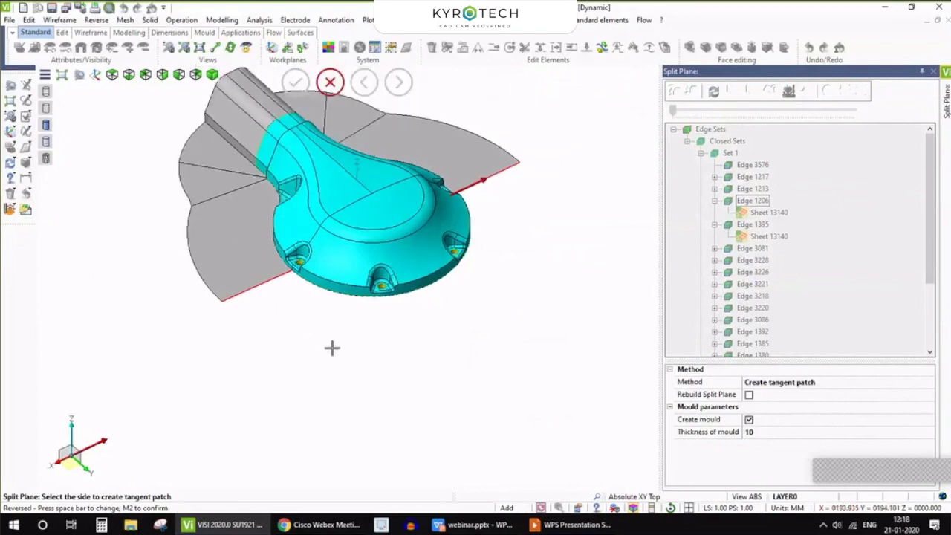
middle_click(427, 335)
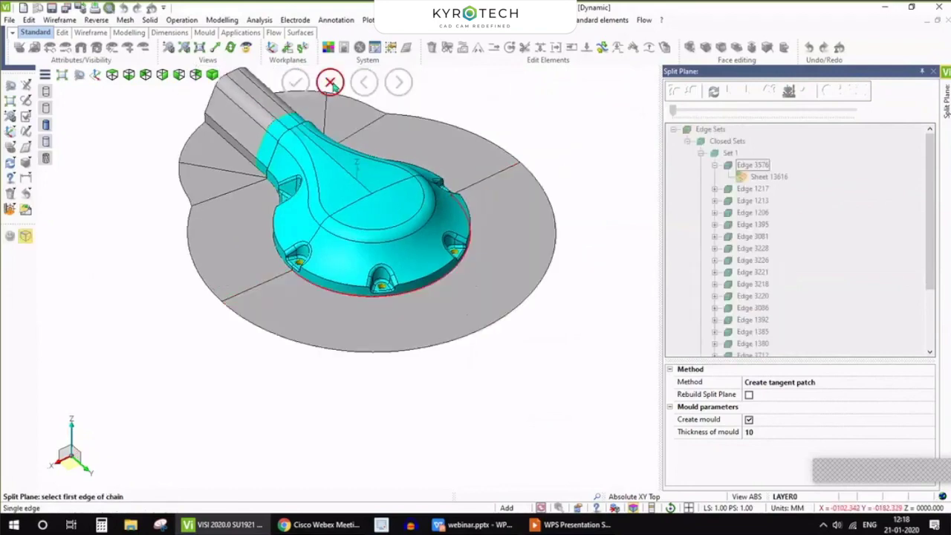
left_click(330, 83)
- Examine the split surfaces around the cover from several angles for gaps
middle_click_drag(315, 342, 438, 272)
scroll(439, 271, "down", 3)
scroll(317, 360, "up", 3)
middle_click_drag(317, 360, 276, 346)
scroll(342, 347, "down", 3)
scroll(433, 286, "up", 5)
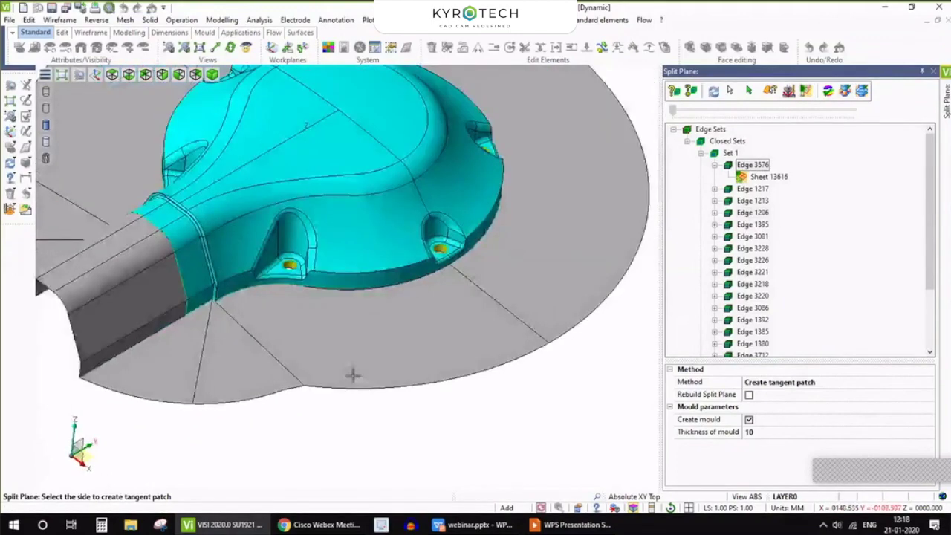
middle_click_drag(353, 376, 342, 387)
scroll(342, 386, "down", 2)
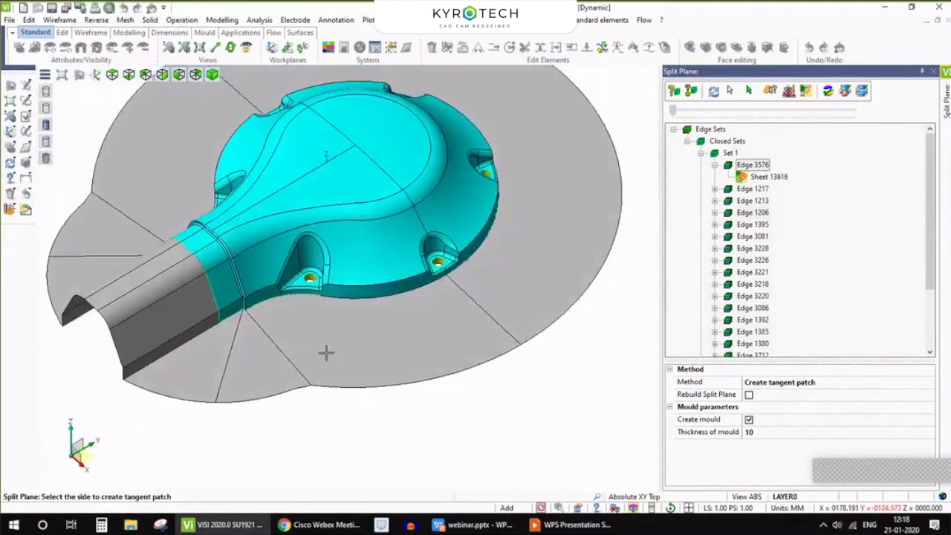
scroll(327, 354, "up", 5)
scroll(327, 354, "down", 5)
- Analyse the face sets of the split plane and move the core and cavity sides apart
left_click(691, 91)
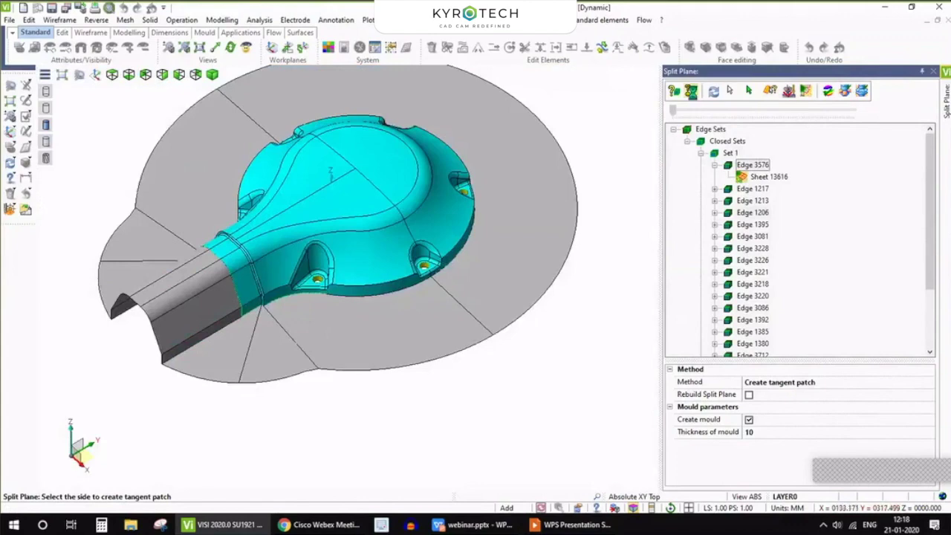
left_click(691, 89)
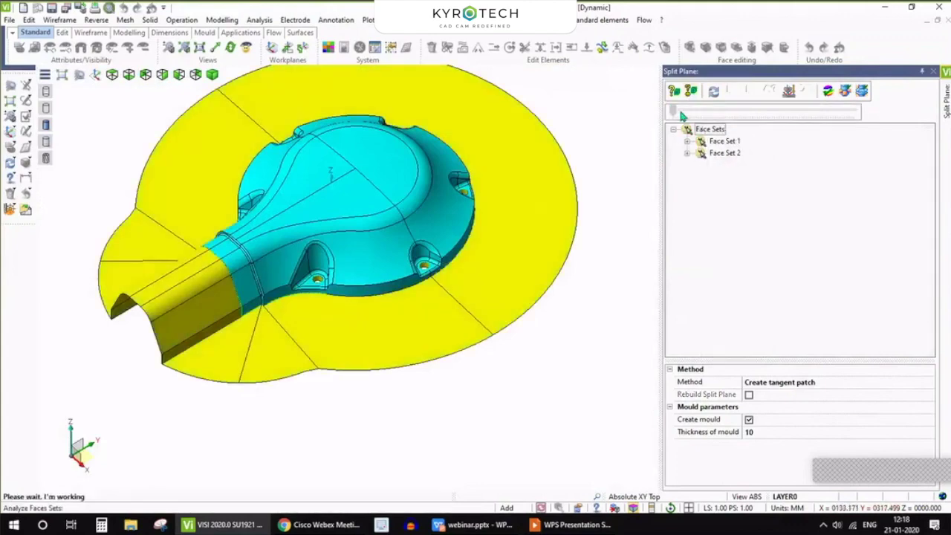
left_click_drag(682, 113, 727, 112)
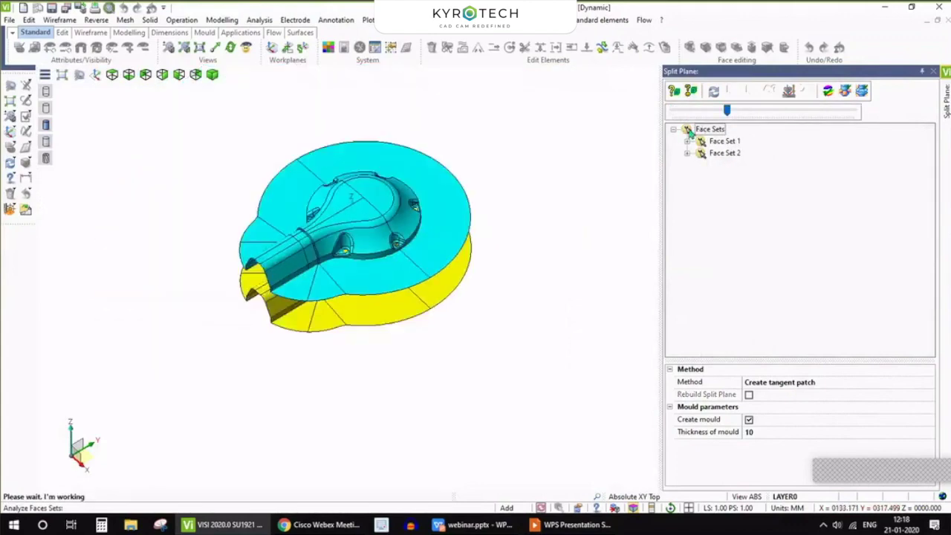
- Spread the core and cavity face sets further apart and examine the screw pockets and neck on both sides
left_click(752, 113)
scroll(355, 266, "up", 4)
middle_click_drag(393, 303, 324, 157)
scroll(298, 151, "up", 5)
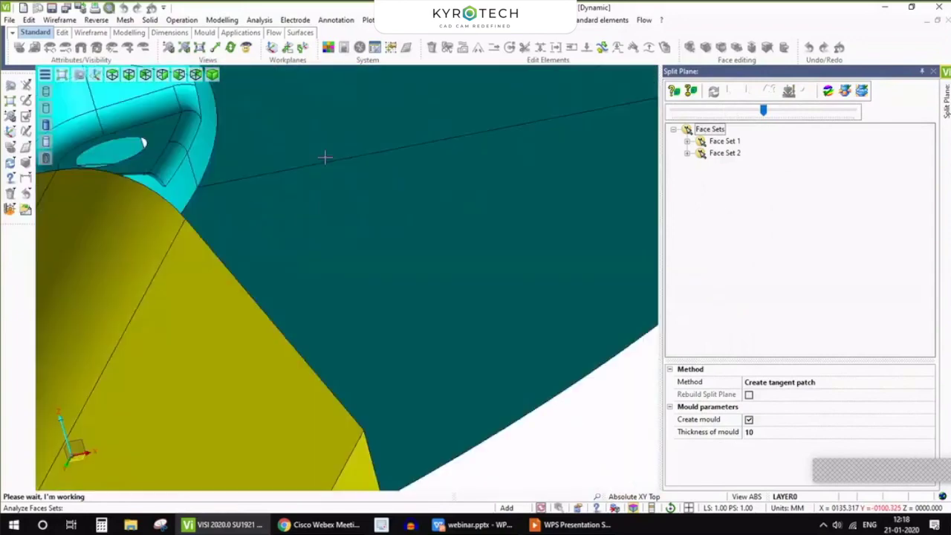
scroll(324, 157, "down", 6)
middle_click_drag(329, 193, 410, 173)
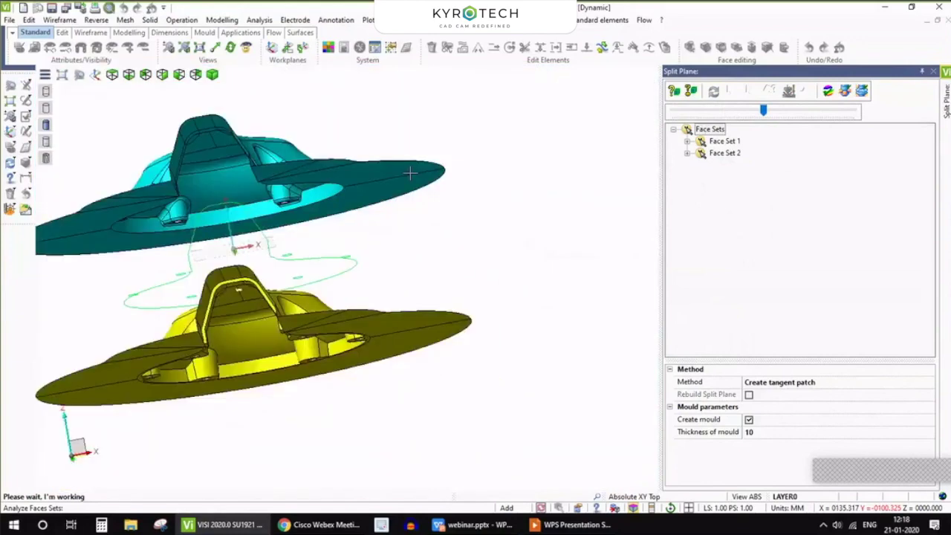
scroll(202, 183, "up", 5)
scroll(202, 183, "down", 4)
mouse_move(202, 183)
middle_mouse_down()
mouse_move(164, 215)
mouse_move(212, 189)
mouse_move(178, 214)
mouse_move(199, 186)
middle_mouse_up()
scroll(199, 186, "up", 3)
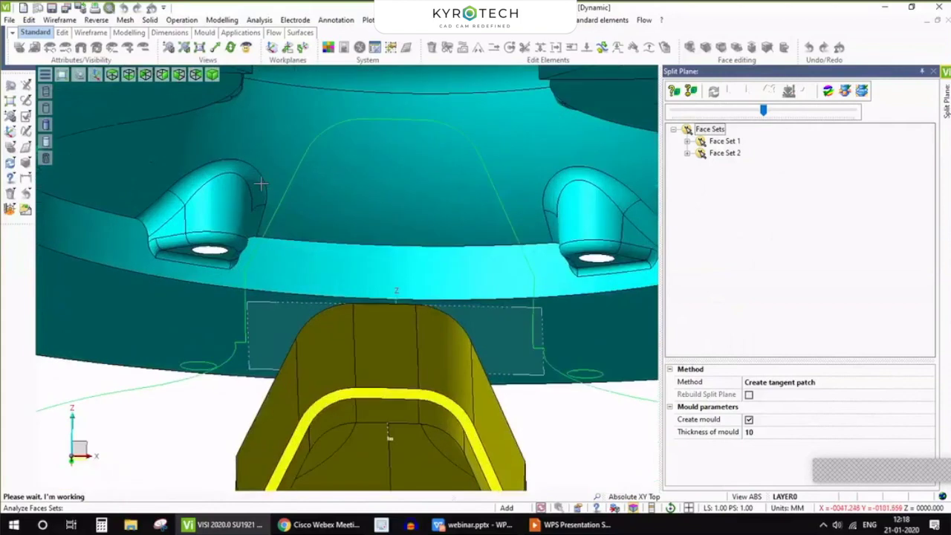
scroll(261, 184, "down", 3)
middle_click_drag(261, 183, 386, 328)
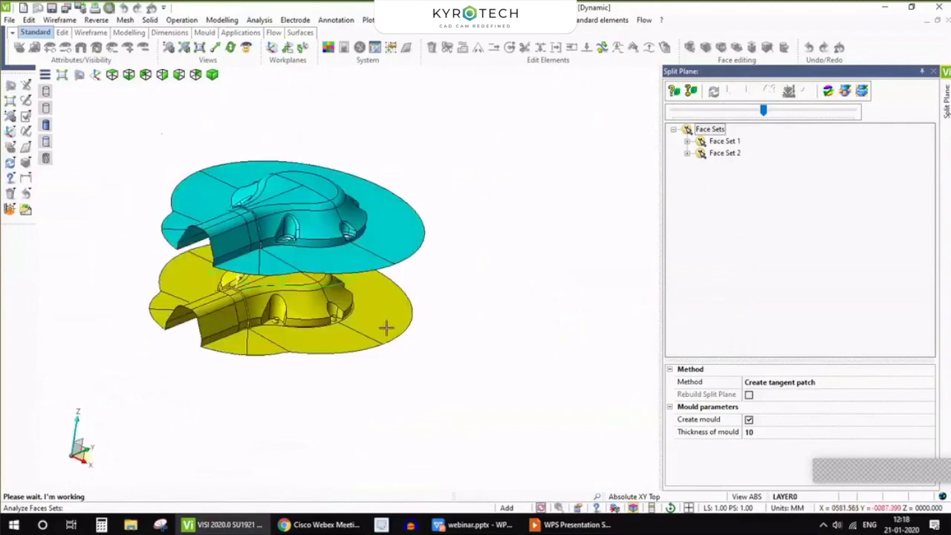
scroll(329, 349, "up", 5)
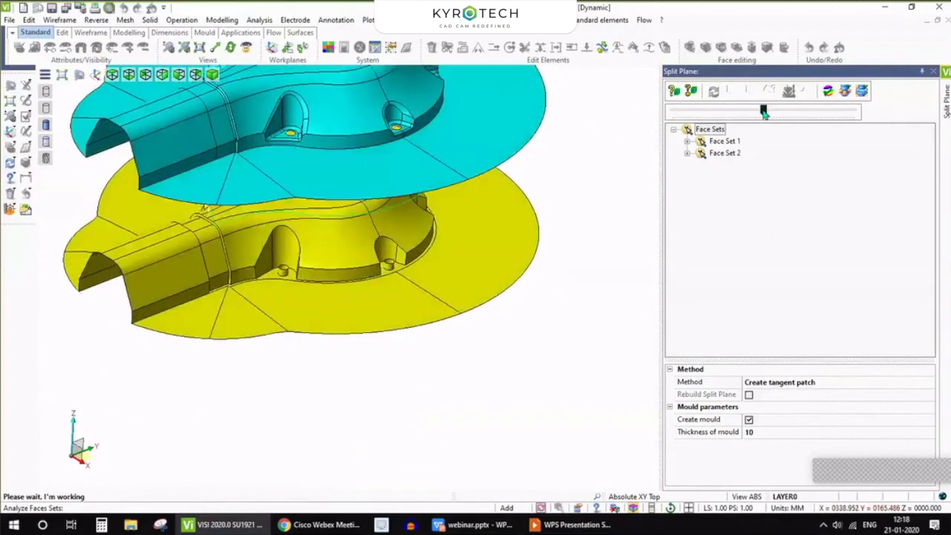
- Bring the core and cavity face sets back together and return to the split plane's edge sets, checking the open screw holes
left_click_drag(764, 111, 672, 110)
scroll(410, 219, "up", 6)
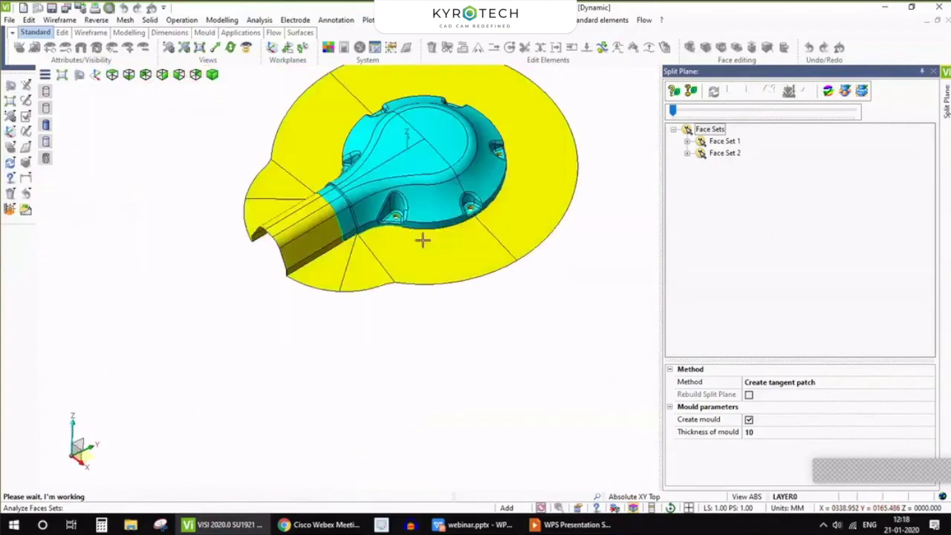
scroll(326, 269, "down", 4)
scroll(353, 259, "up", 5)
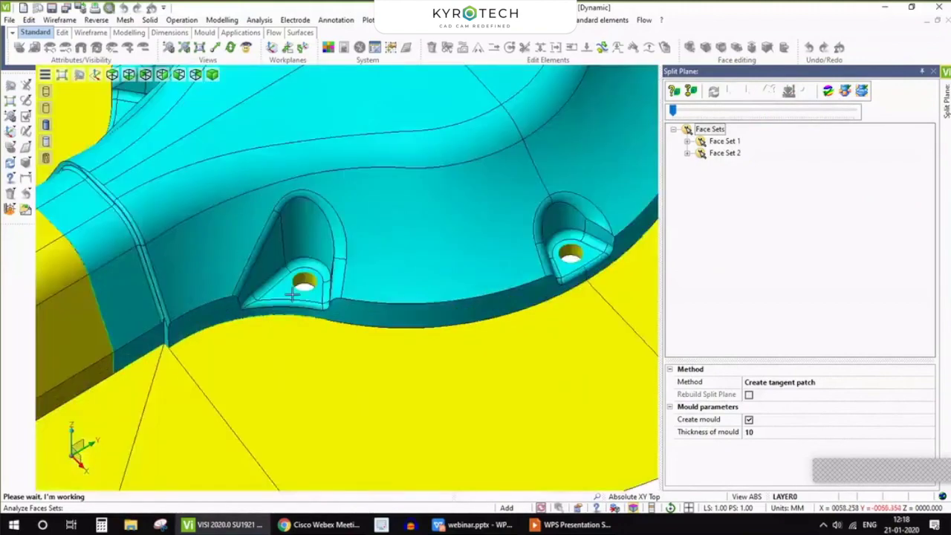
scroll(282, 294, "down", 4)
scroll(379, 273, "up", 3)
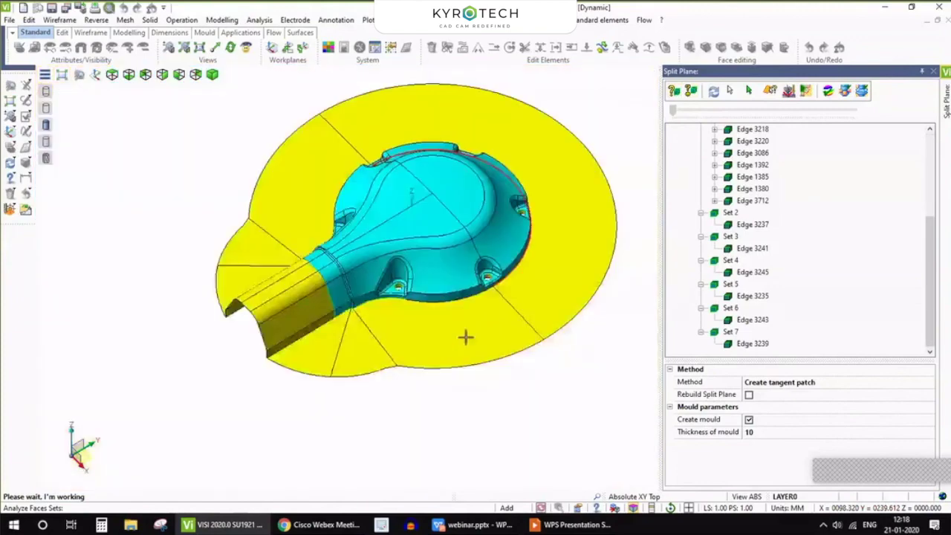
- Set the split plane method to Fill hole with a patch, keeping the default tolerance
left_click(853, 386)
scroll(804, 453, "up", 2)
scroll(799, 438, "down", 2)
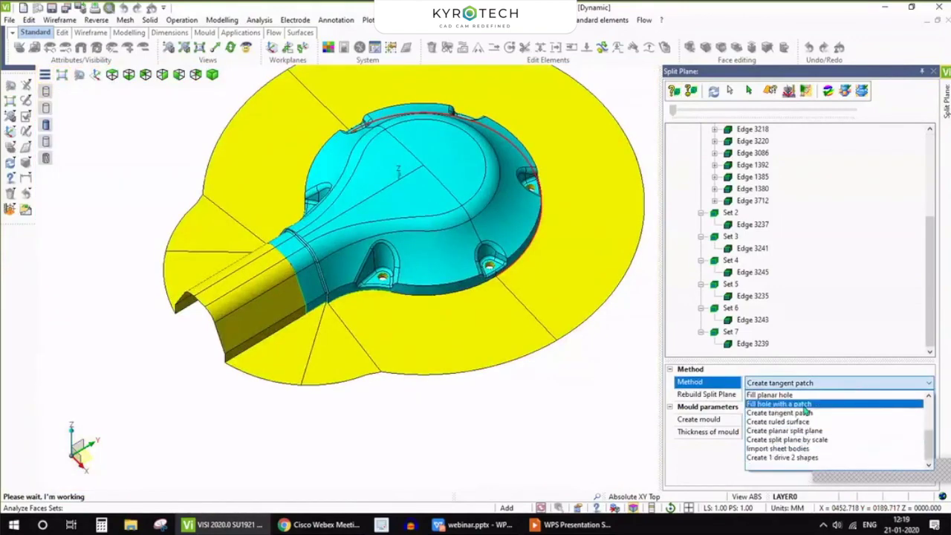
left_click(805, 403)
scroll(410, 306, "down", 2)
scroll(411, 307, "up", 5)
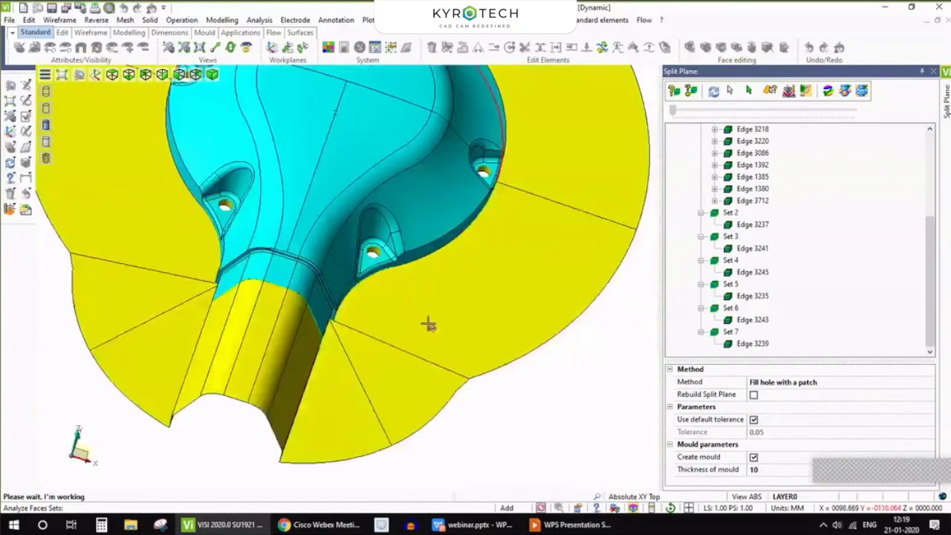
scroll(686, 144, "up", 2)
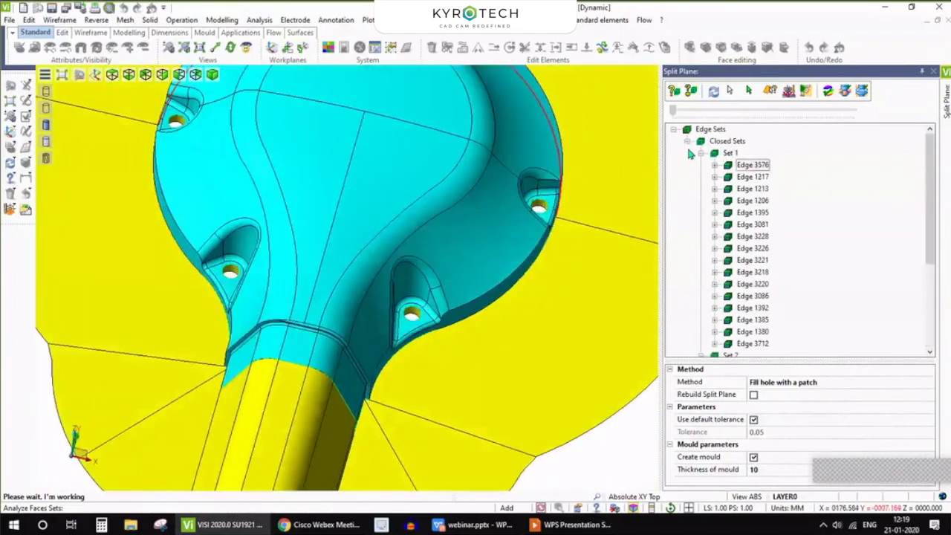
- Collapse the closed edge sets and fill the screw hole of Set 2 with a patch
left_click(700, 153)
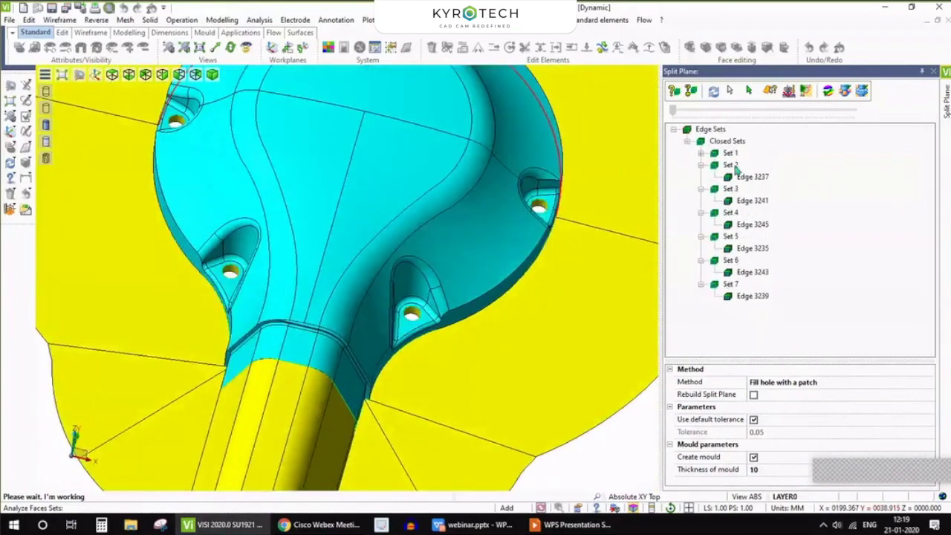
left_click(730, 165)
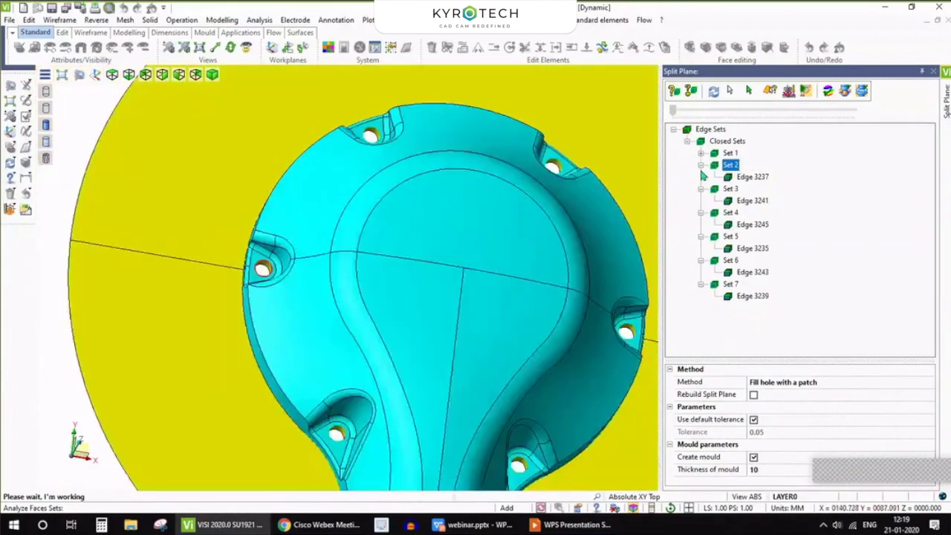
left_click(700, 165)
left_click(700, 176)
left_click(700, 189)
left_click(701, 200)
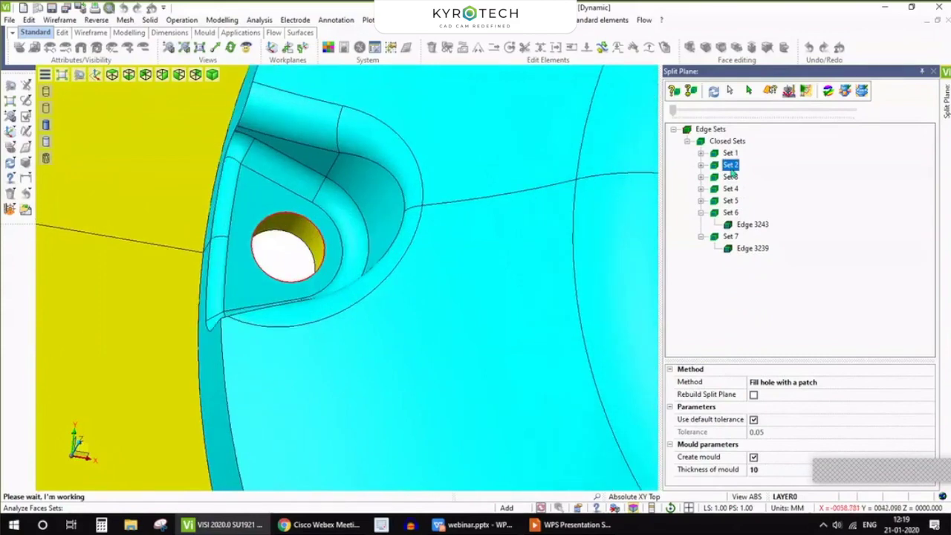
left_click(713, 92)
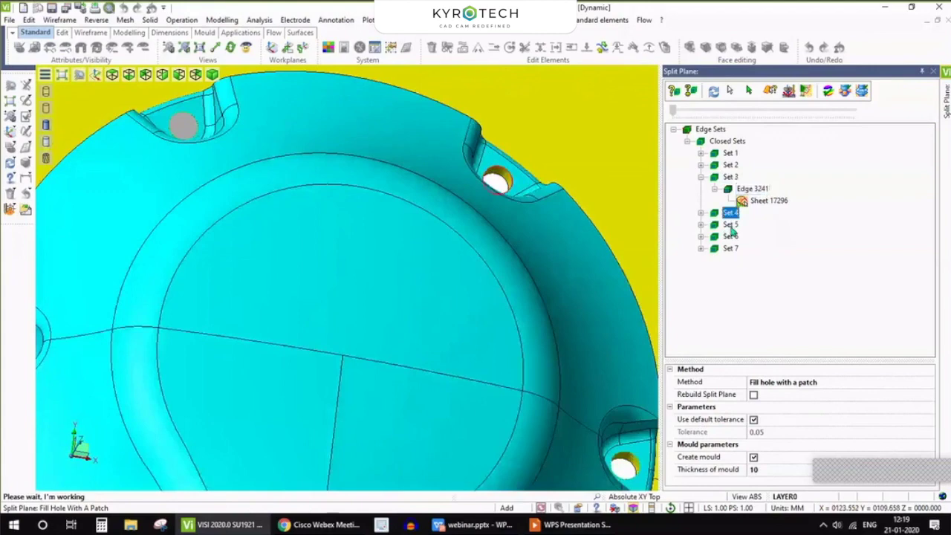
- Fill the remaining screw holes of Set 4 through Set 7 with patches in one operation
left_click(732, 250, "shift")
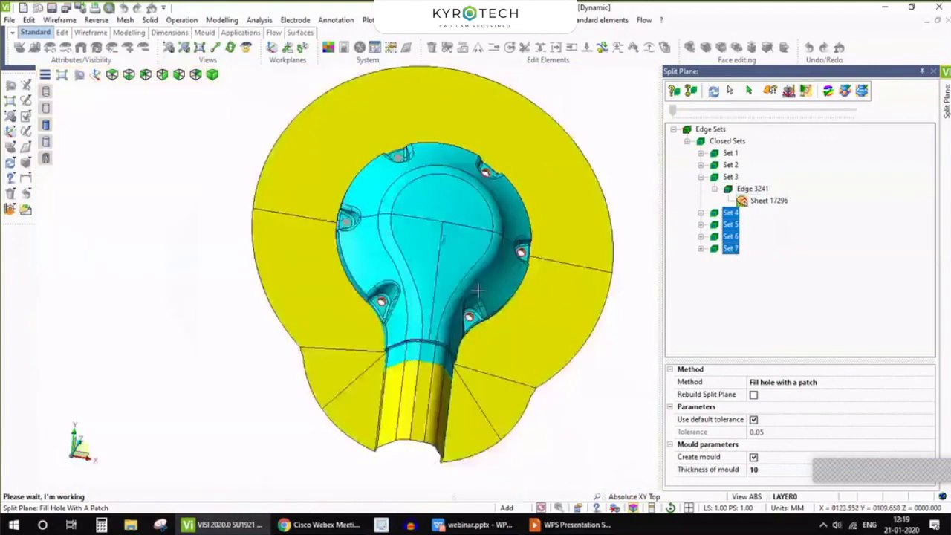
scroll(423, 263, "up", 3)
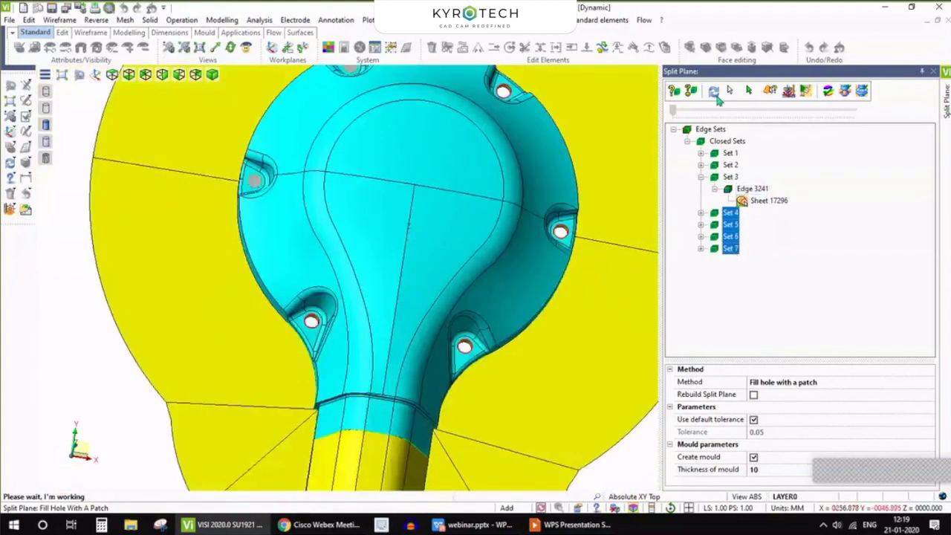
left_click(718, 93)
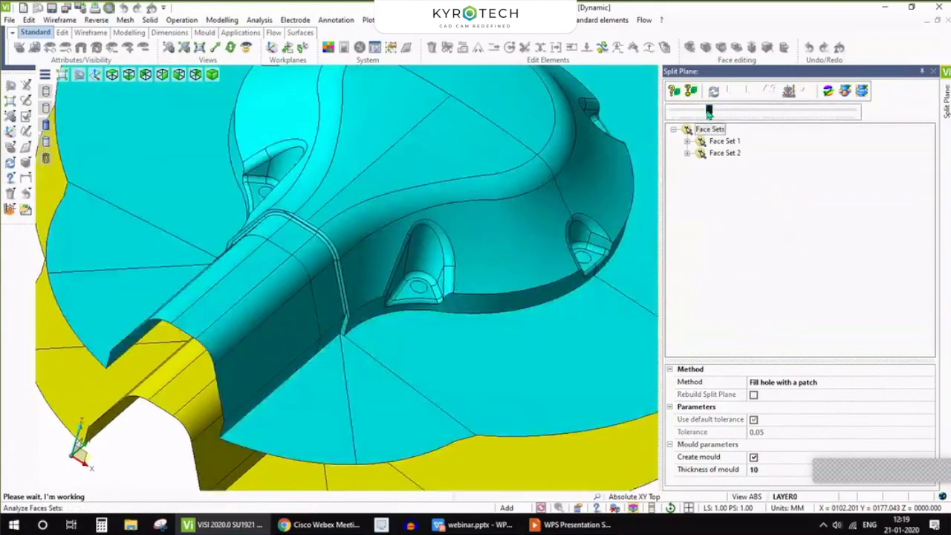
- Separate the core and cavity face sets and examine the patched screw holes and the pins on the opposite side
left_click_drag(708, 111, 767, 111)
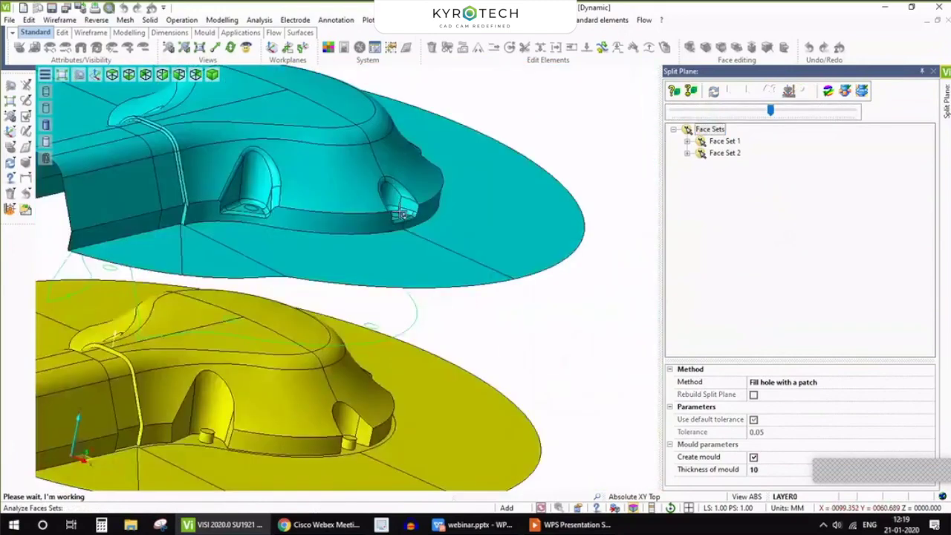
middle_click_drag(402, 215, 276, 328)
scroll(276, 328, "down", 5)
scroll(236, 371, "up", 5)
middle_click_drag(236, 371, 259, 360)
scroll(258, 360, "down", 4)
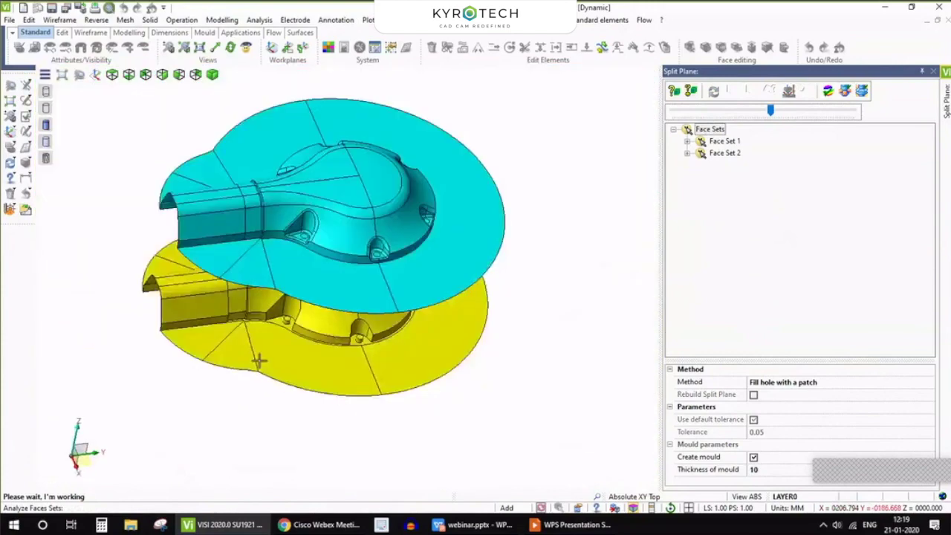
scroll(260, 361, "up", 6)
scroll(299, 223, "down", 2)
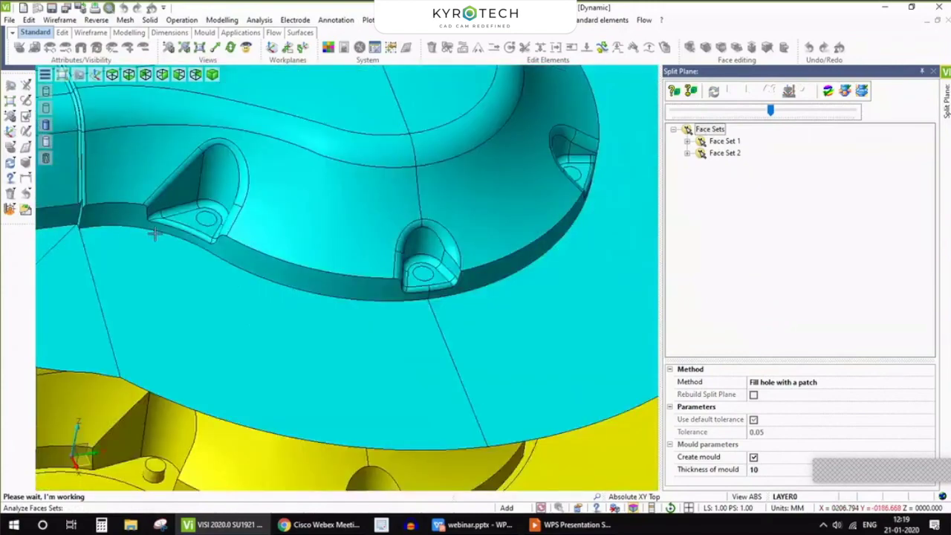
scroll(382, 231, "up", 3)
scroll(376, 243, "down", 4)
scroll(376, 242, "up", 4)
middle_click_drag(376, 243, 441, 245)
scroll(317, 273, "down", 4)
scroll(371, 282, "down", 3)
scroll(417, 201, "down", 2)
middle_click_drag(418, 202, 408, 269)
scroll(407, 270, "up", 3)
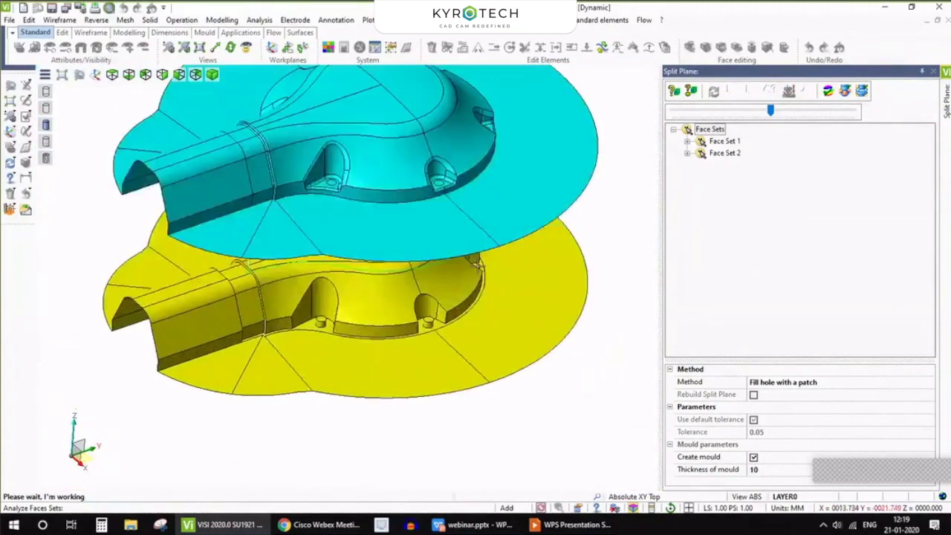
scroll(407, 346, "down", 1)
scroll(563, 310, "up", 2)
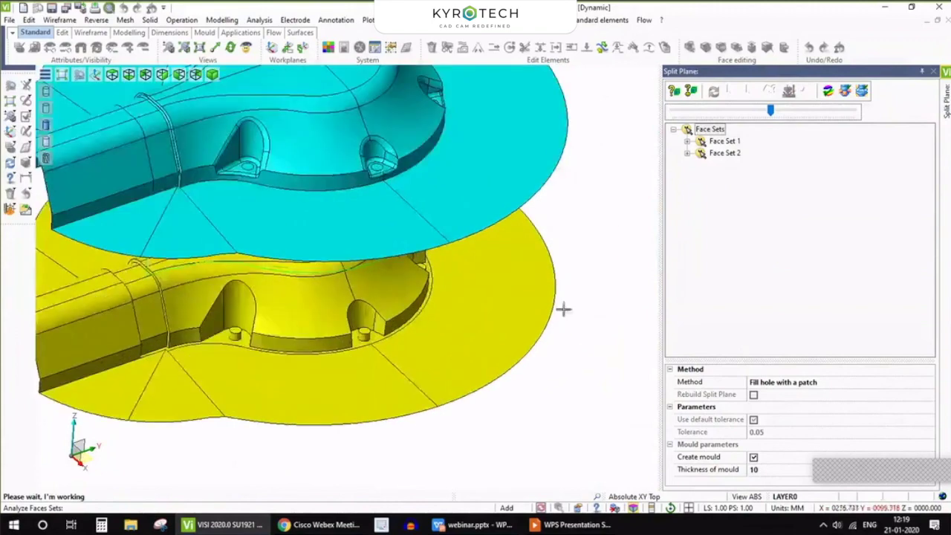
- Close the face sets together and create the mould with a thickness of 10 mm
left_click_drag(770, 110, 658, 116)
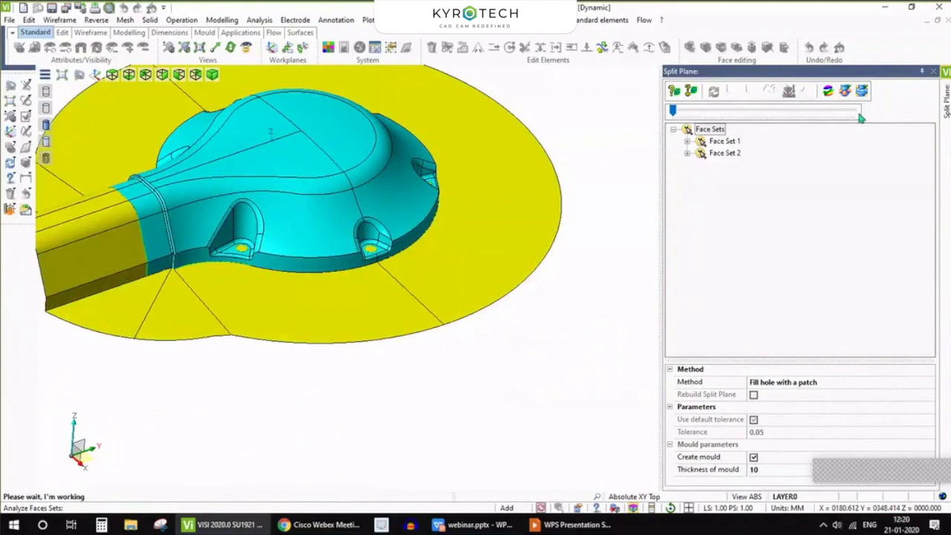
left_click(759, 470)
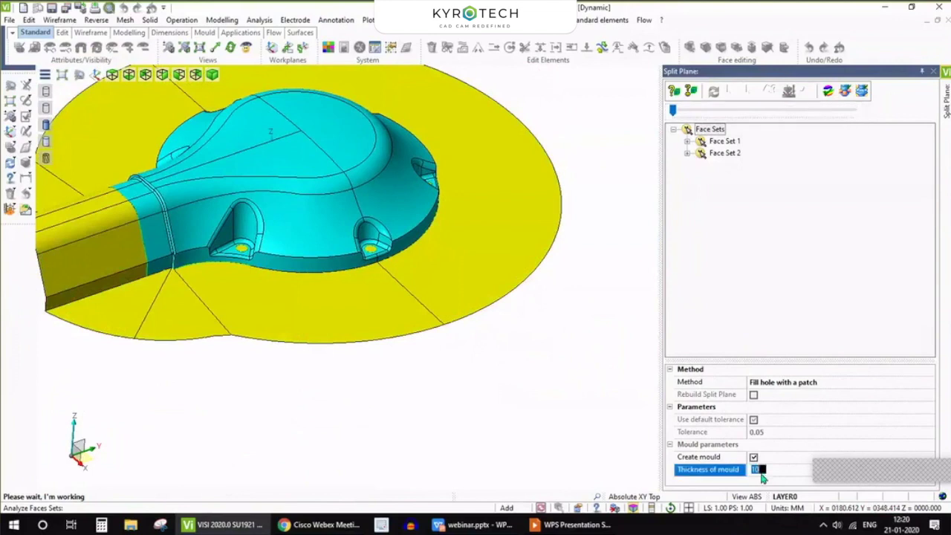
left_click(763, 470)
scroll(396, 220, "down", 3)
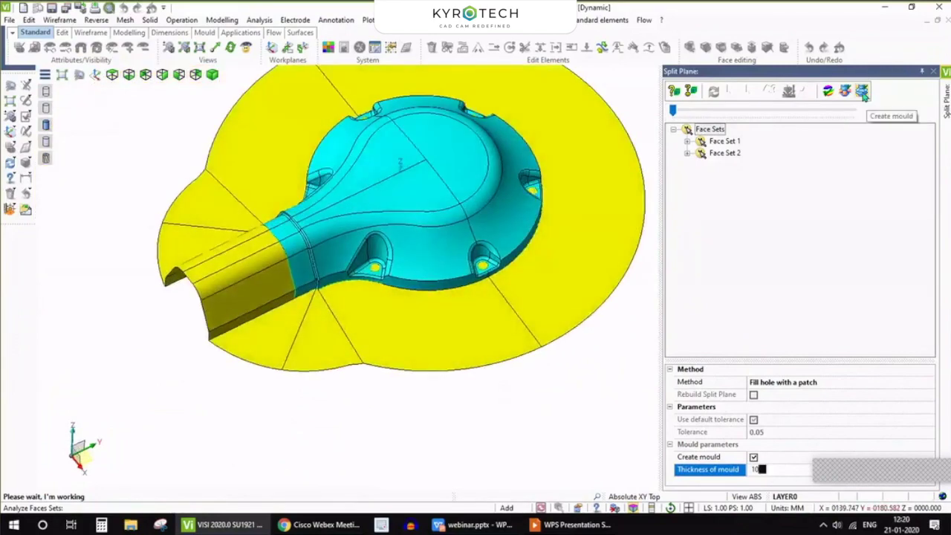
left_click(863, 90)
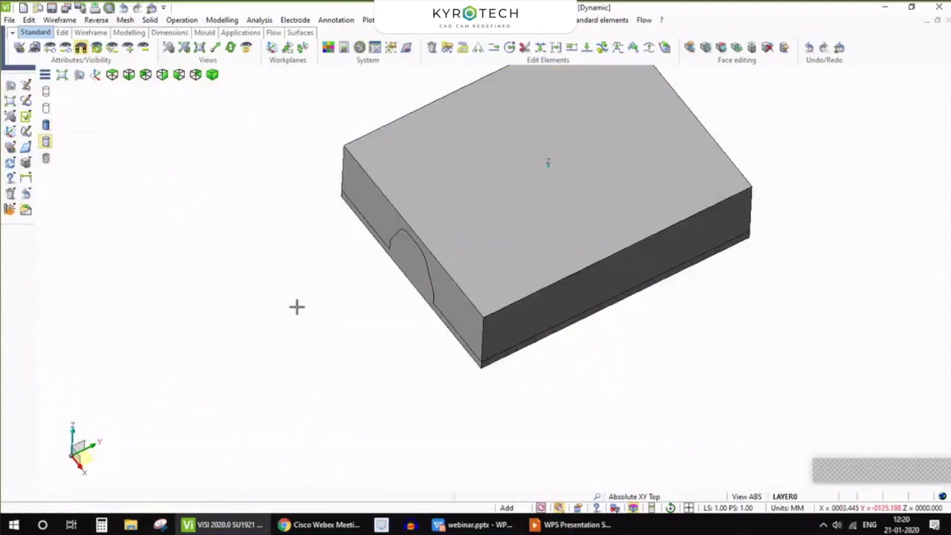
- Hide the upper mould block and the cover part to expose the core block
middle_click_drag(297, 307, 460, 275)
scroll(460, 275, "down", 1)
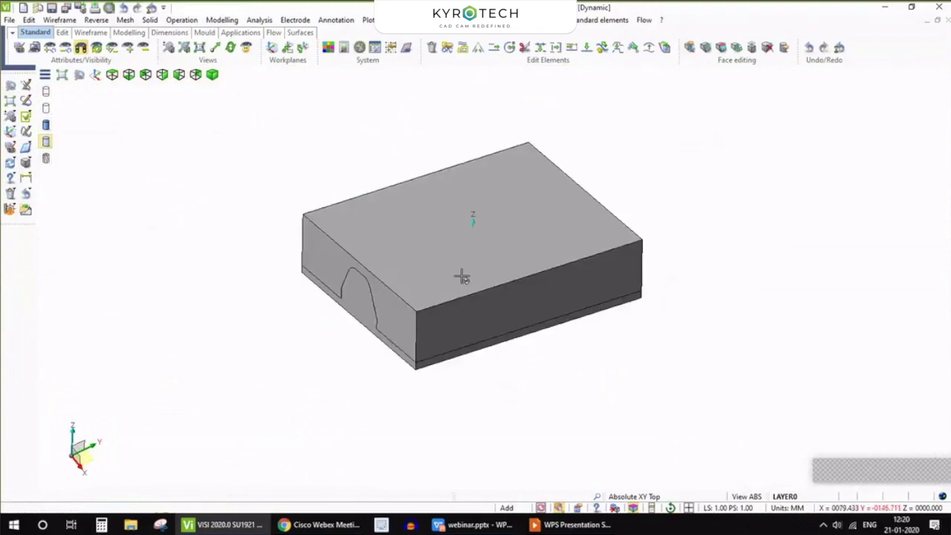
scroll(460, 276, "up", 2)
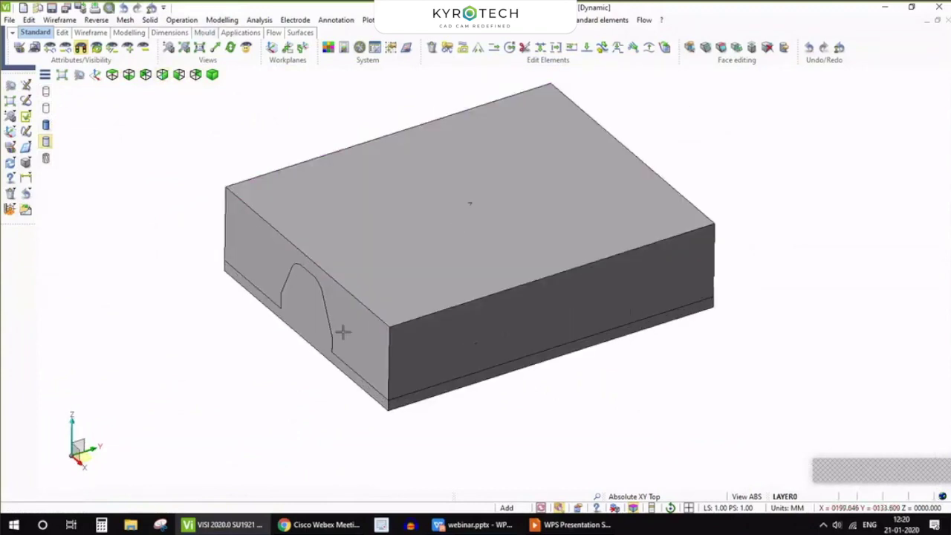
left_click(143, 47)
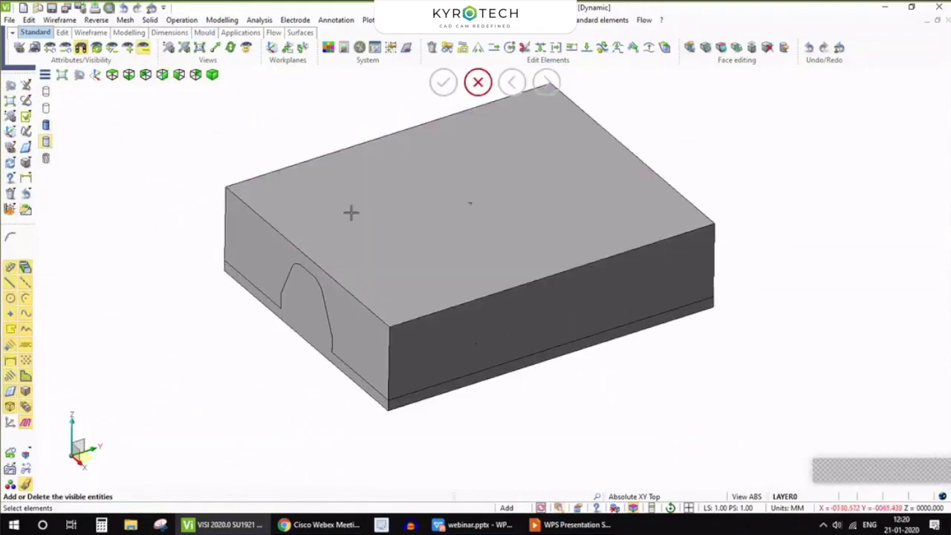
left_click(351, 212)
left_click(442, 86)
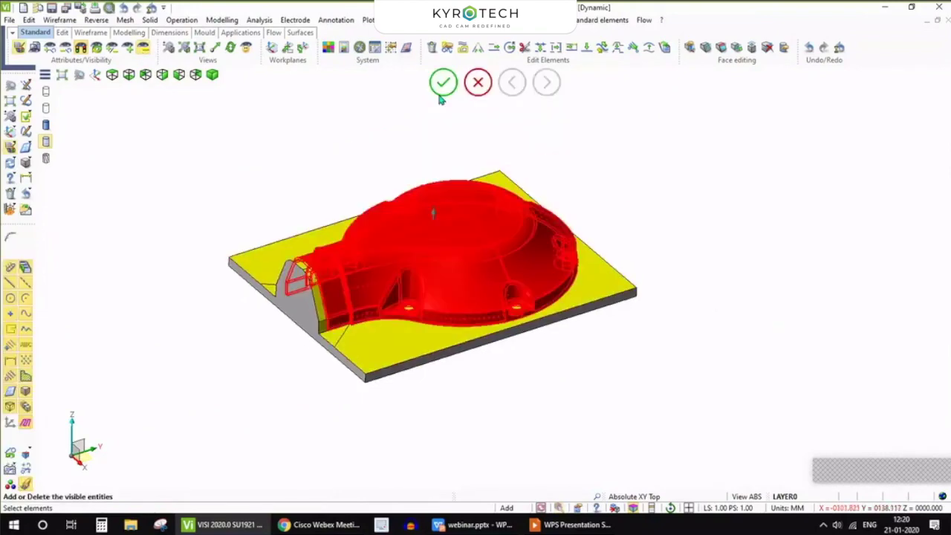
left_click(443, 83)
middle_click_drag(441, 304, 420, 345)
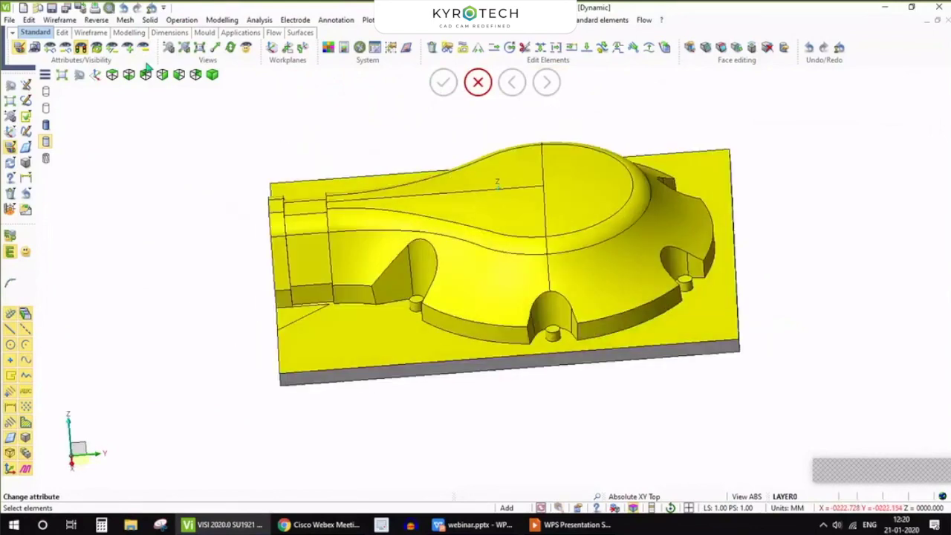
- Swap the visible and hidden bodies, hide the cover part and inspect the isolated cavity block from both sides
left_click(98, 48)
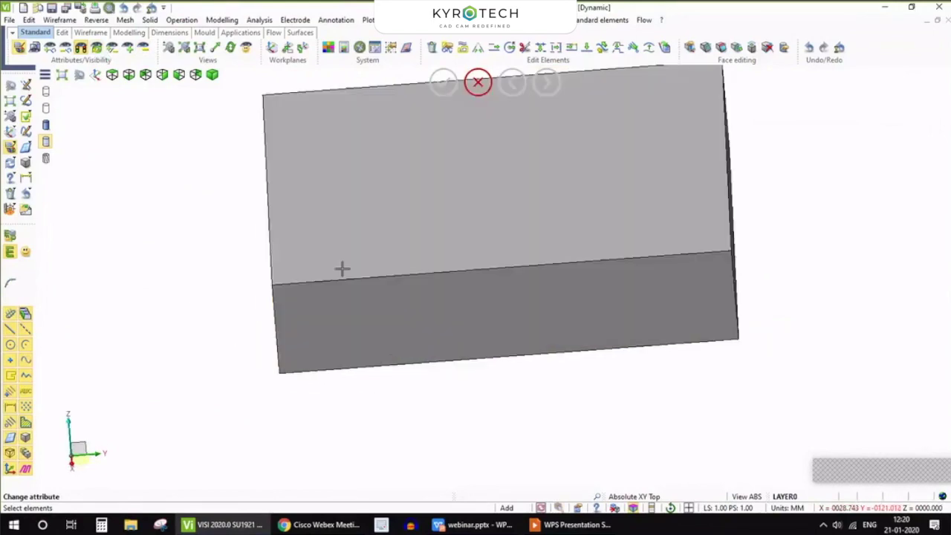
middle_click_drag(342, 268, 478, 96)
left_click(141, 49)
left_click(453, 242)
left_click(445, 84)
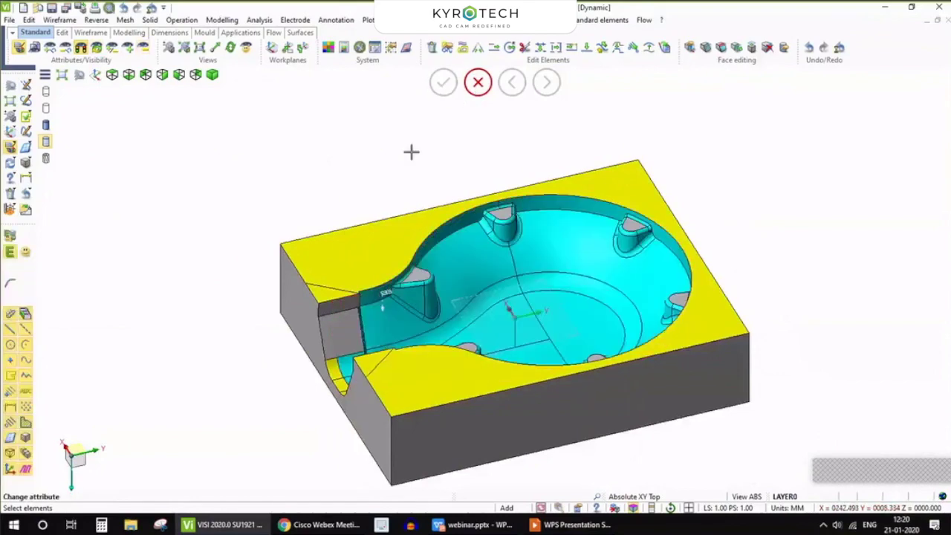
middle_click_drag(411, 151, 382, 176)
scroll(502, 367, "up", 1)
middle_click_drag(502, 368, 389, 139)
scroll(401, 191, "down", 3)
scroll(401, 190, "up", 4)
middle_click_drag(353, 214, 378, 308)
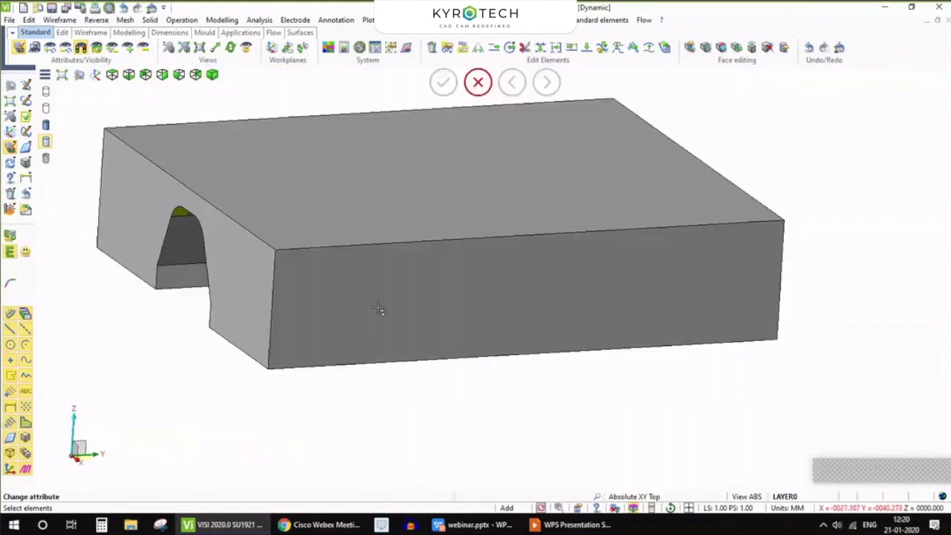
- Restore the hidden core block and cover part to view alongside the cavity block
left_click(479, 88)
left_click(128, 49)
left_click_drag(180, 146, 595, 336)
left_click(585, 317)
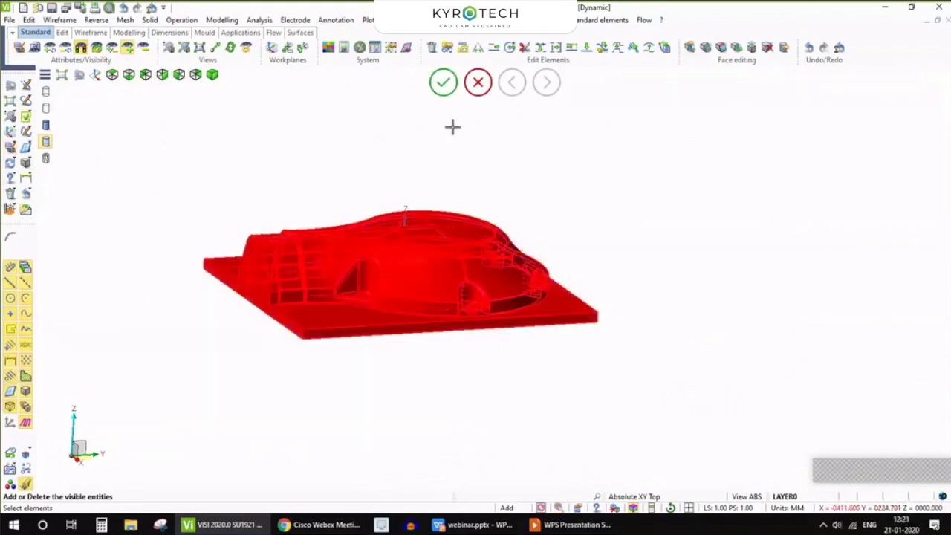
left_click(442, 84)
- Move the underside face of the core block outward along its face direction to thicken the block
middle_click_drag(505, 263, 493, 223)
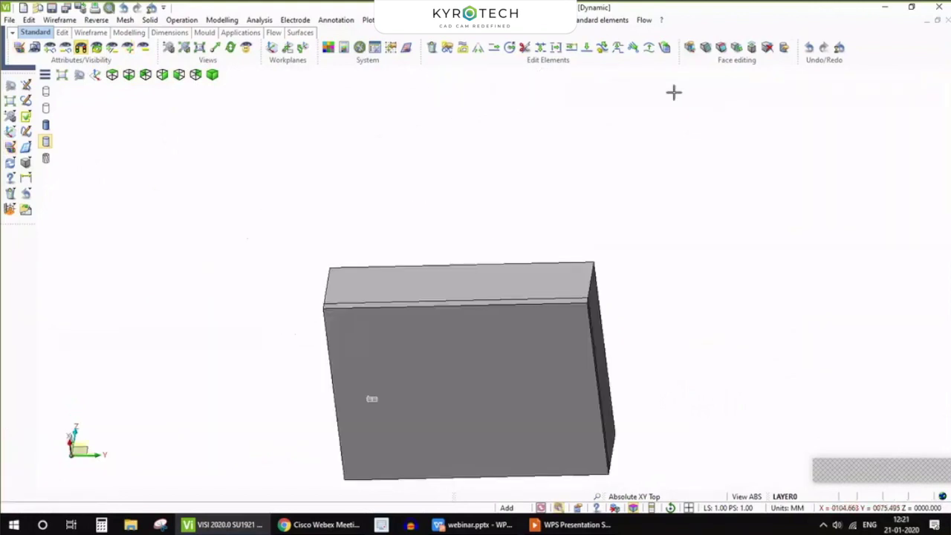
left_click(736, 48)
left_click(492, 323)
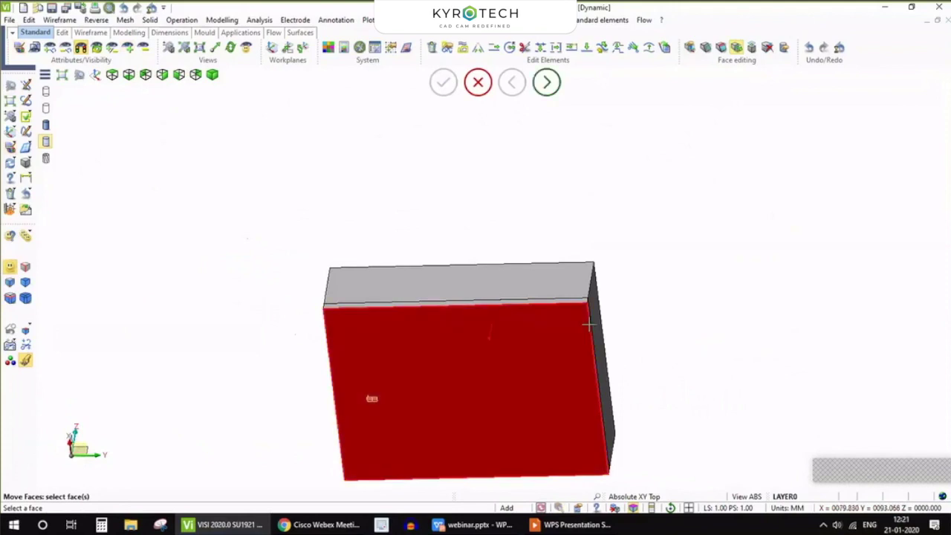
right_click(652, 214)
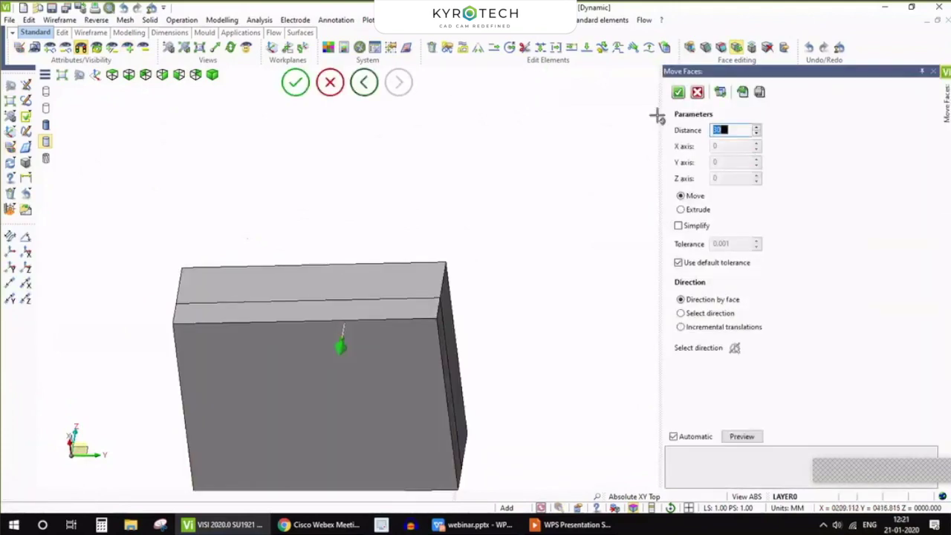
left_click(677, 91)
- Move the upper face of the cavity block outward to thicken that block
middle_click_drag(506, 234, 586, 238)
left_click(406, 311)
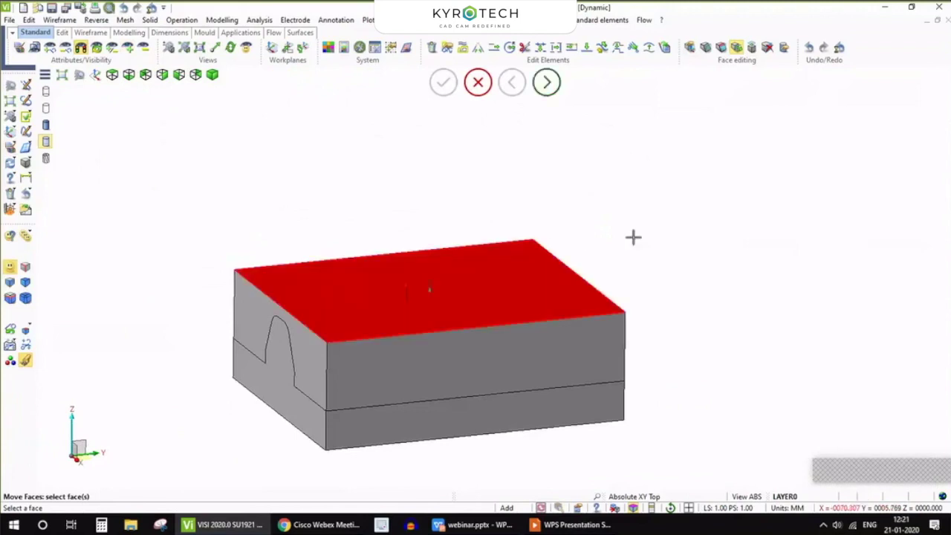
left_click(677, 92)
left_click(478, 82)
- Cut a hatched dynamic section through the closed mould and examine the cover between the core and cavity blocks
middle_click_drag(550, 149, 552, 230)
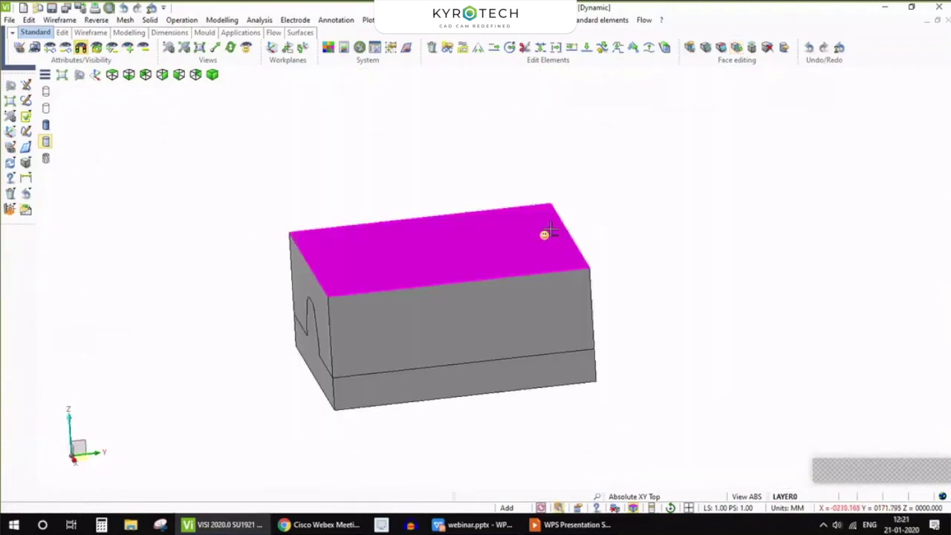
left_click(545, 233)
mouse_move(510, 301)
middle_mouse_down()
mouse_move(465, 338)
mouse_move(402, 329)
mouse_move(346, 301)
mouse_move(446, 339)
middle_mouse_up()
scroll(460, 342, "down", 4)
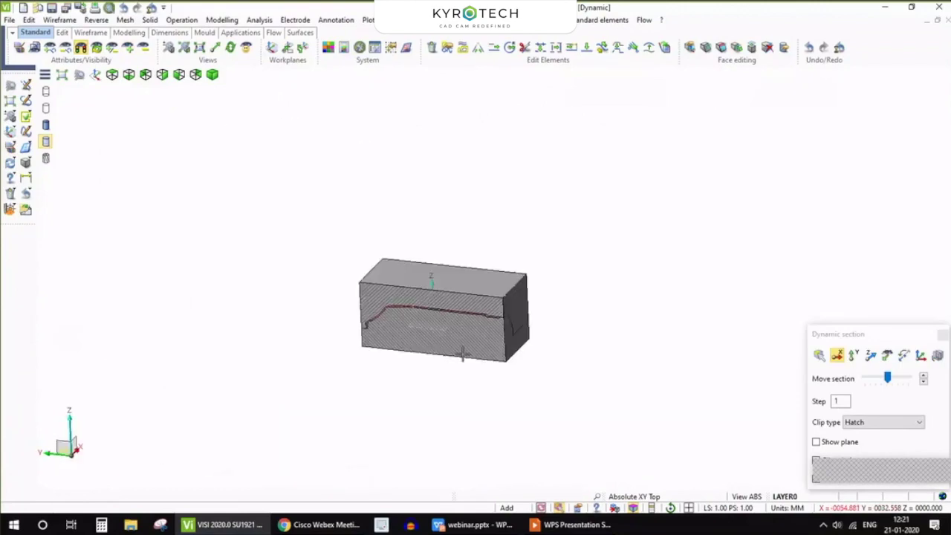
scroll(462, 355, "up", 4)
scroll(468, 382, "up", 2)
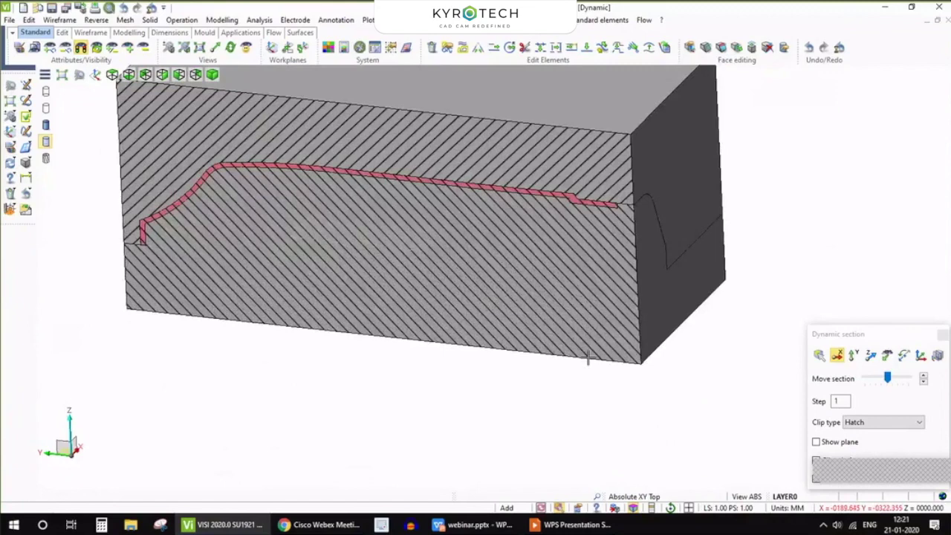
scroll(469, 410, "down", 4)
left_click(943, 335)
scroll(340, 233, "down", 2)
scroll(375, 283, "up", 2)
middle_click_drag(375, 282, 658, 356)
scroll(620, 307, "down", 3)
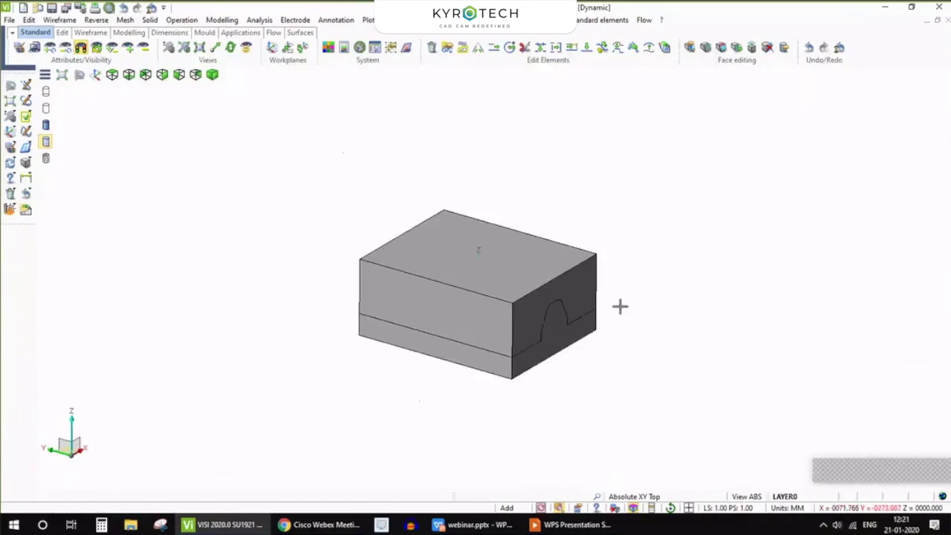
scroll(541, 278, "up", 4)
left_click(662, 20)
left_click(599, 85)
scroll(381, 200, "down", 2)
scroll(546, 288, "up", 3)
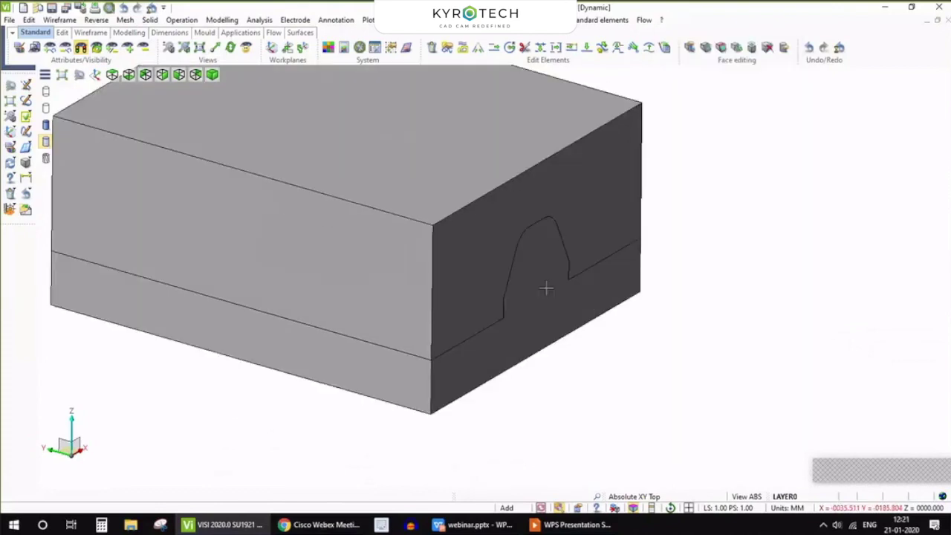
scroll(546, 288, "down", 3)
scroll(613, 283, "up", 1)
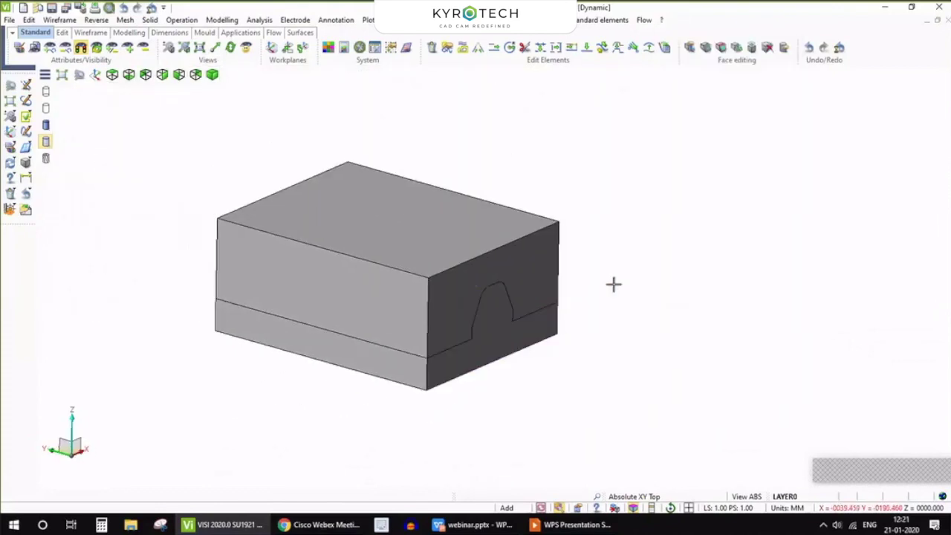
scroll(613, 284, "up", 1)
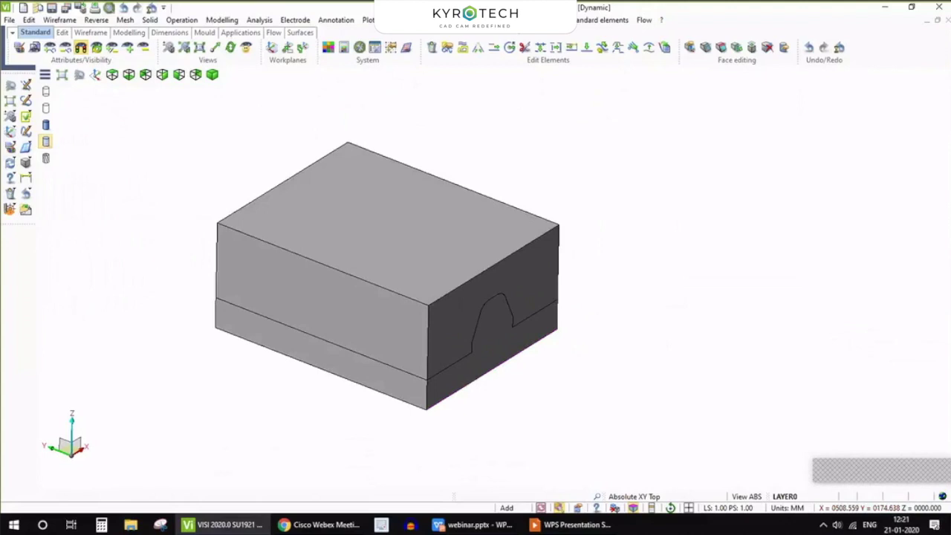
- Start Tool design and assign the cavity and core blocks as the insert plates
left_click(523, 20)
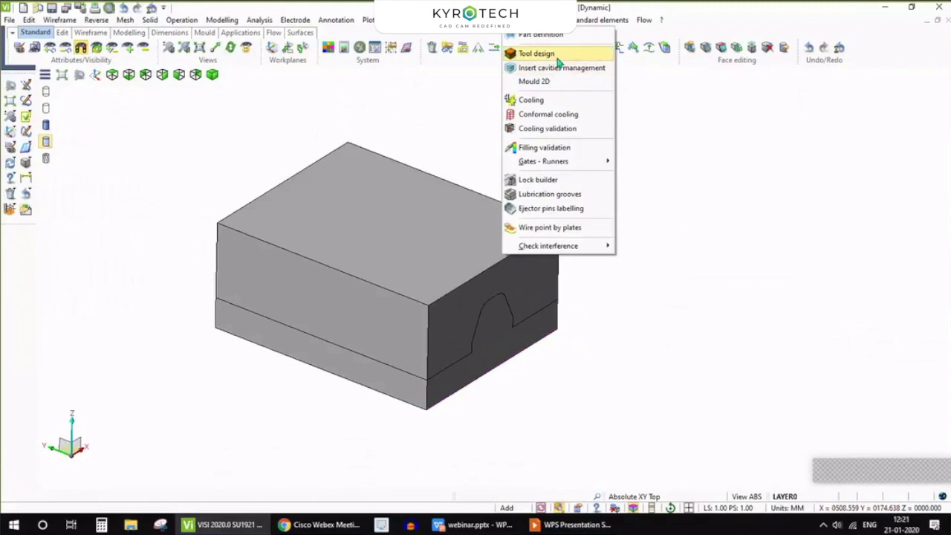
left_click(558, 59)
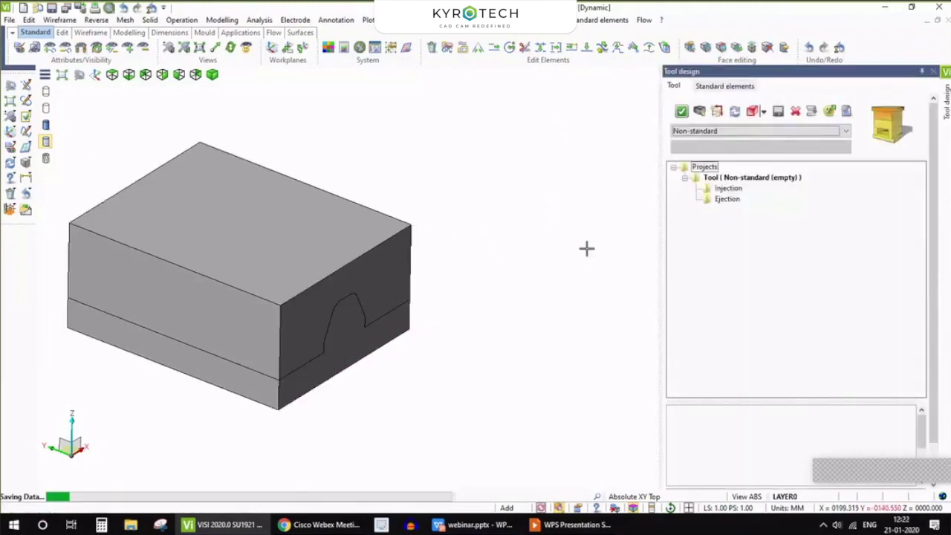
middle_click_drag(484, 245, 471, 324)
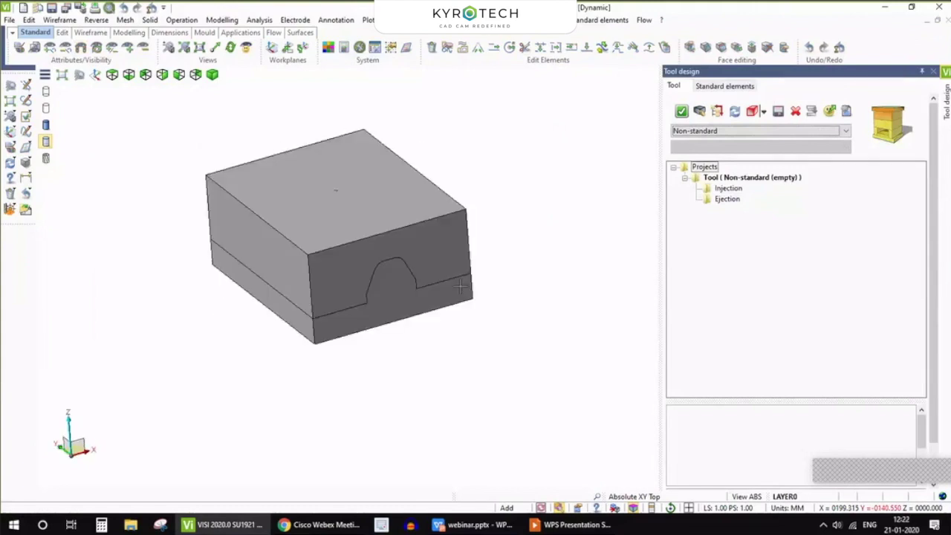
scroll(341, 212, "up", 3)
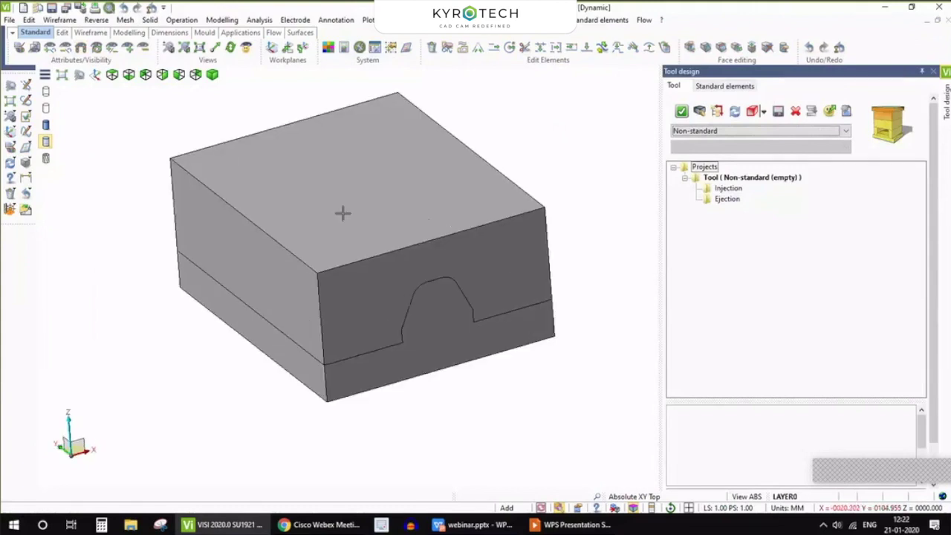
left_click(700, 113)
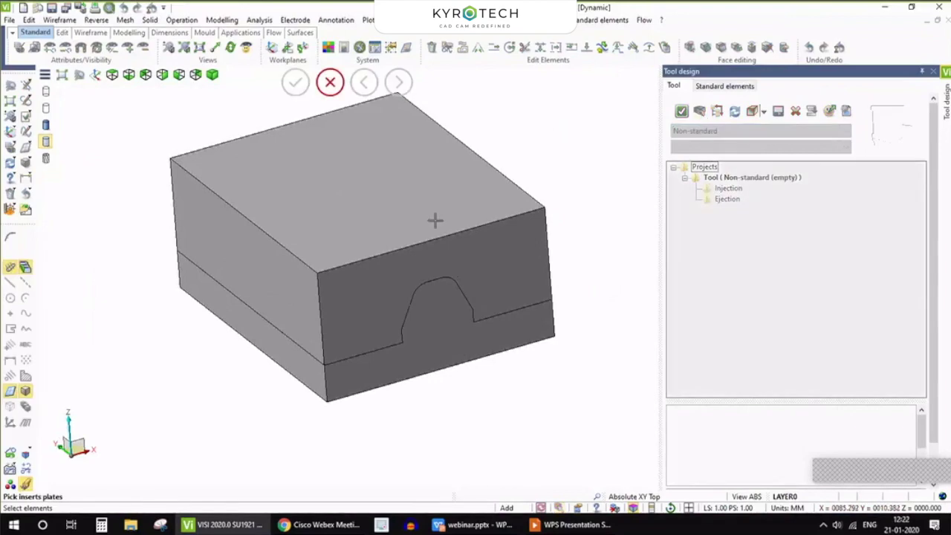
left_click(436, 221)
left_click(429, 342)
middle_click_drag(167, 259, 111, 215)
right_click(102, 174)
- Define the split plane's Z reference from two points at the ends of the blocks' straight side split line
scroll(193, 388, "down", 3)
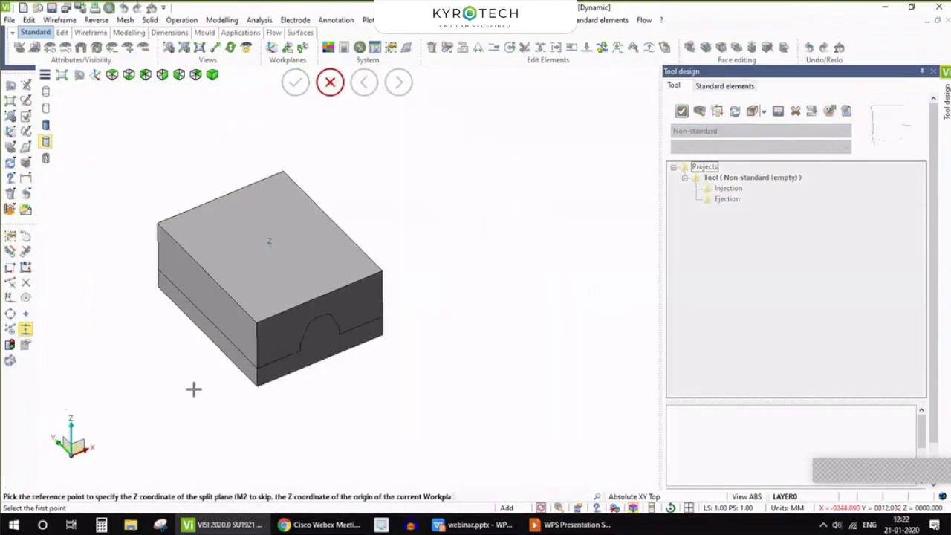
scroll(334, 384, "up", 4)
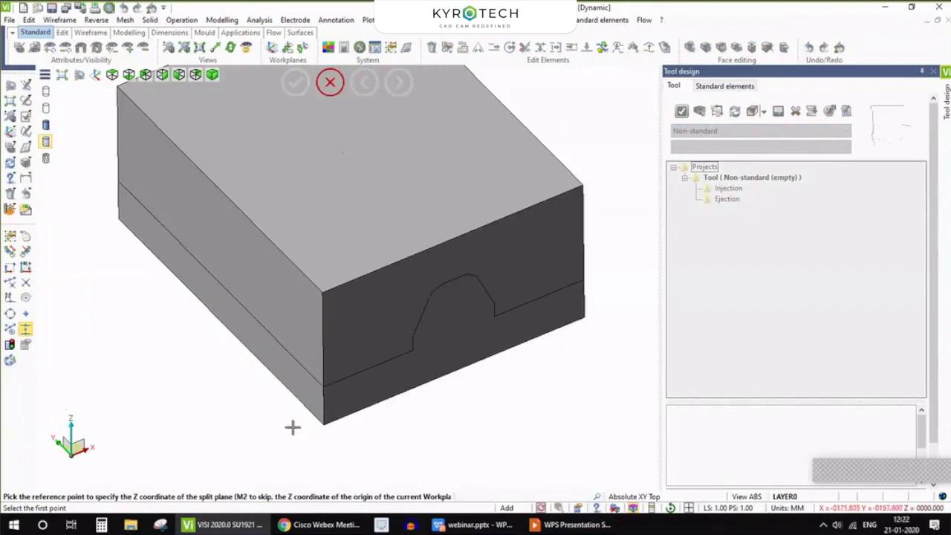
middle_click_drag(292, 427, 331, 401)
left_click(384, 367)
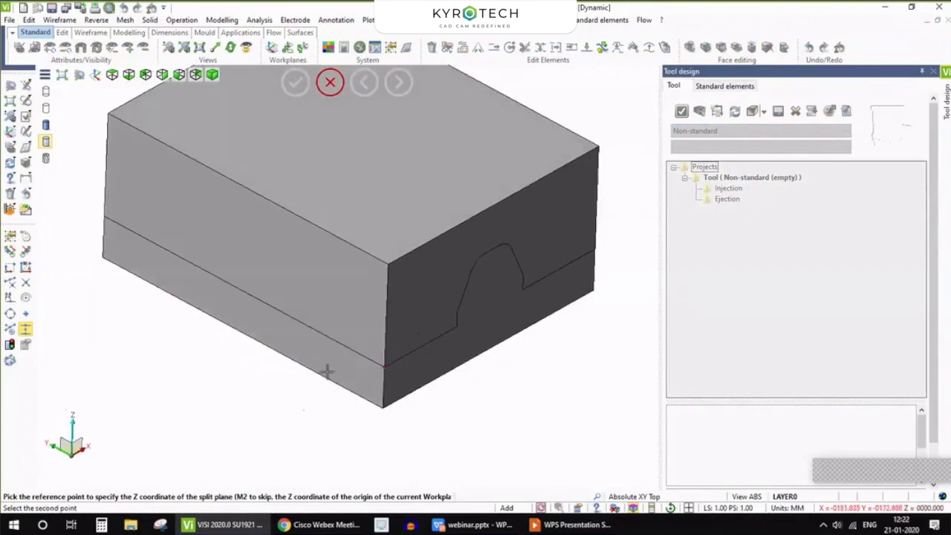
scroll(395, 383, "up", 5)
scroll(338, 392, "down", 5)
mouse_move(228, 386)
middle_mouse_down()
mouse_move(253, 356)
mouse_move(246, 388)
middle_mouse_up()
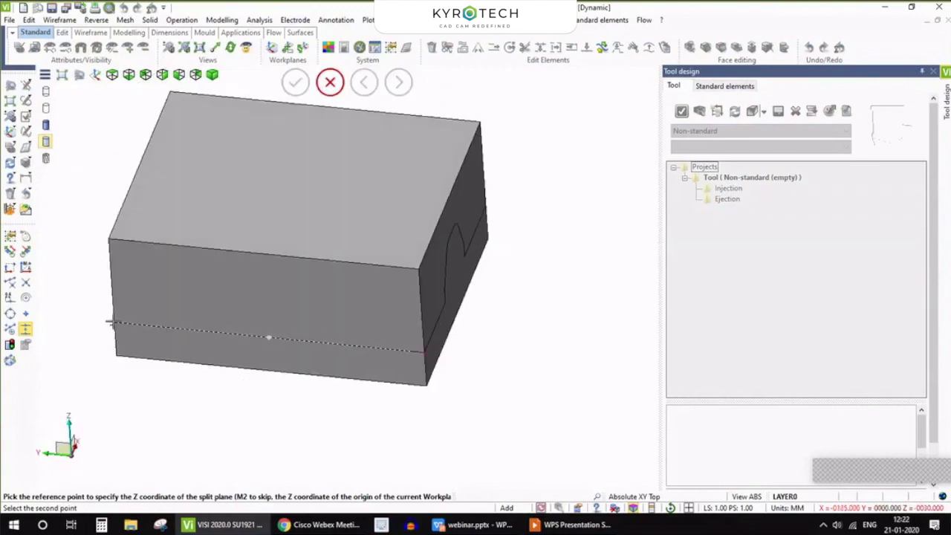
middle_click_drag(132, 333, 236, 364)
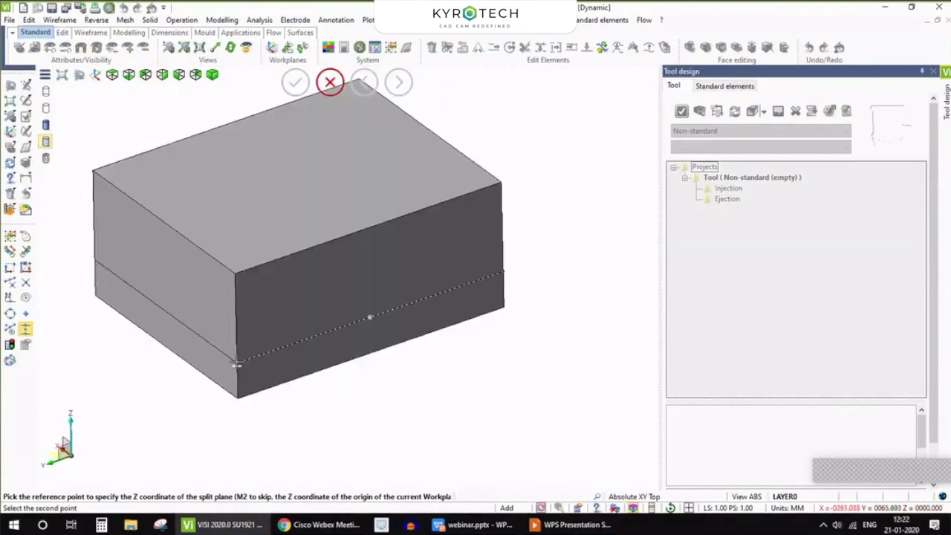
left_click(236, 364)
scroll(448, 329, "down", 3)
middle_click_drag(435, 303, 359, 315)
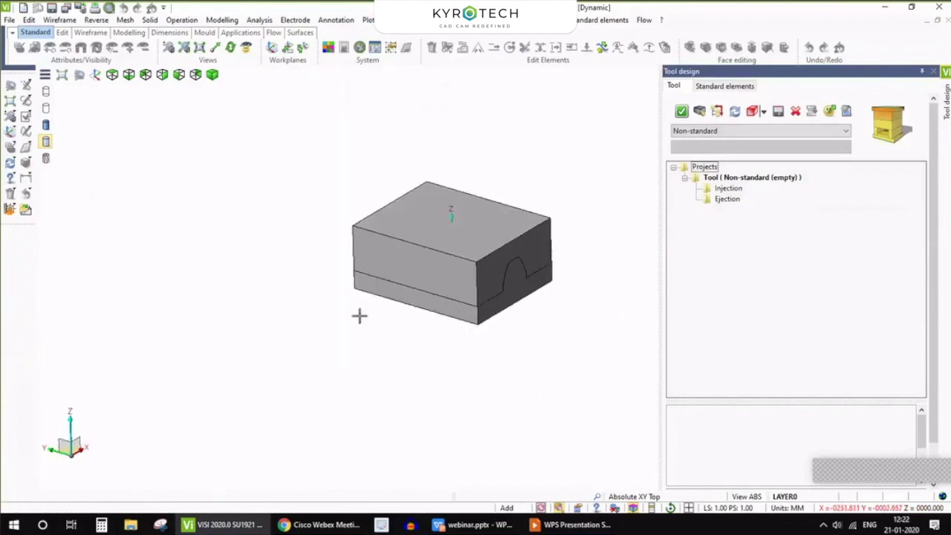
- Load a Hasco mould base with the Normal layout around the insert blocks
scroll(495, 310, "up", 3)
left_click(792, 131)
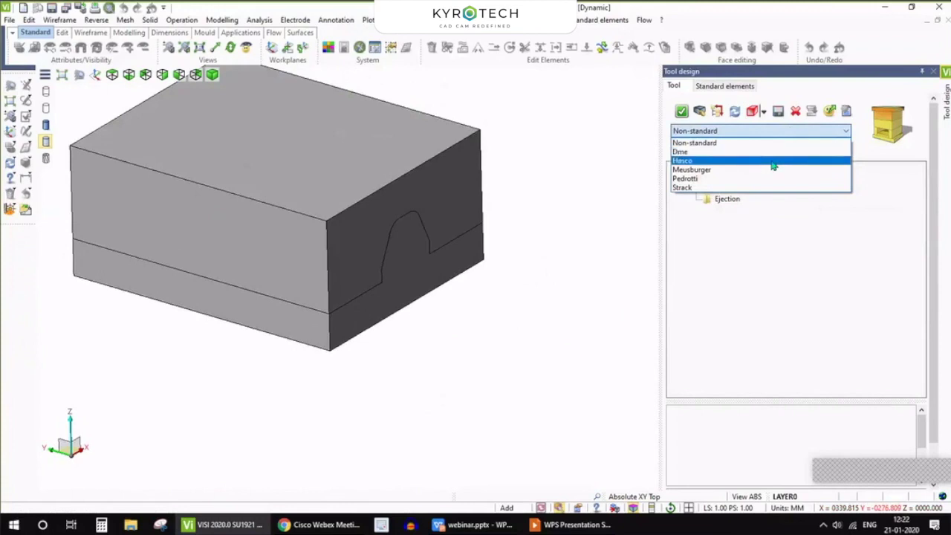
left_click(772, 162)
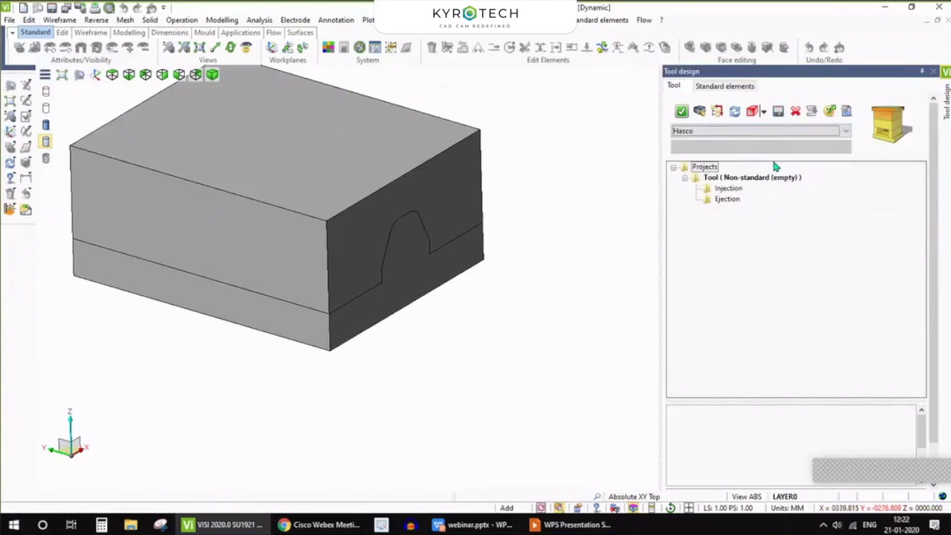
left_click(902, 136)
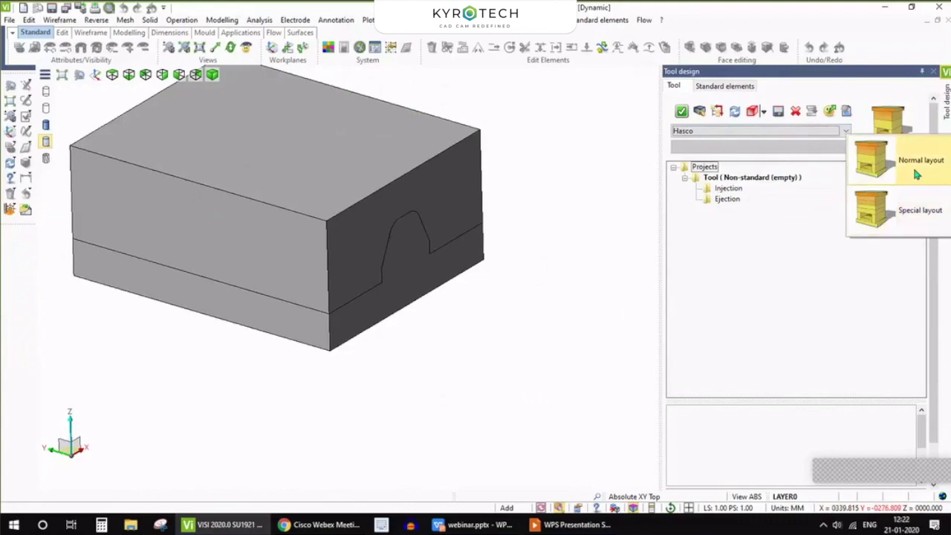
left_click(915, 171)
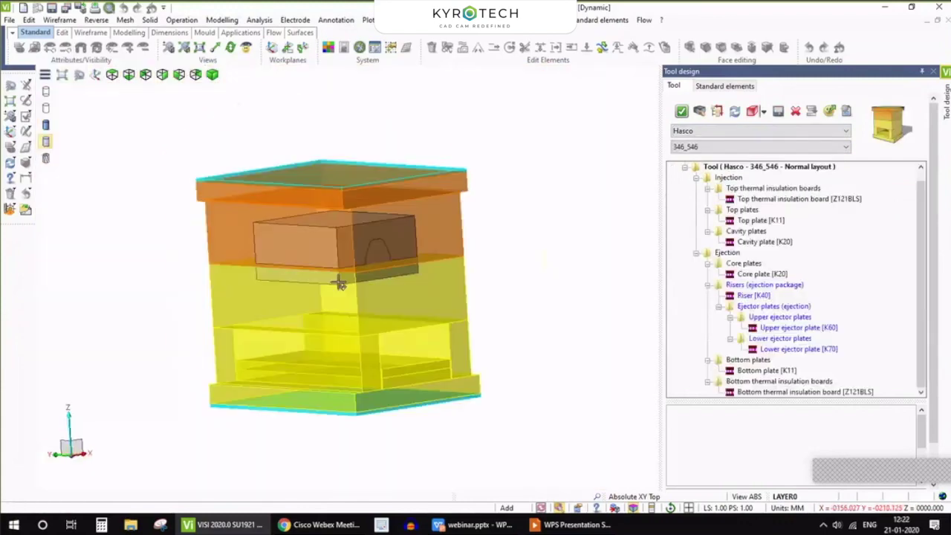
middle_click_drag(271, 281, 469, 340)
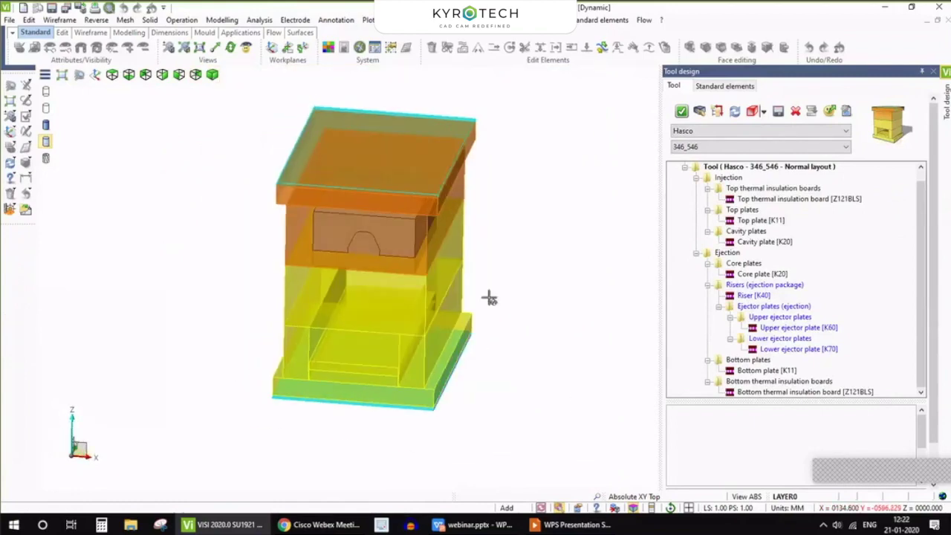
middle_click_drag(489, 297, 465, 296)
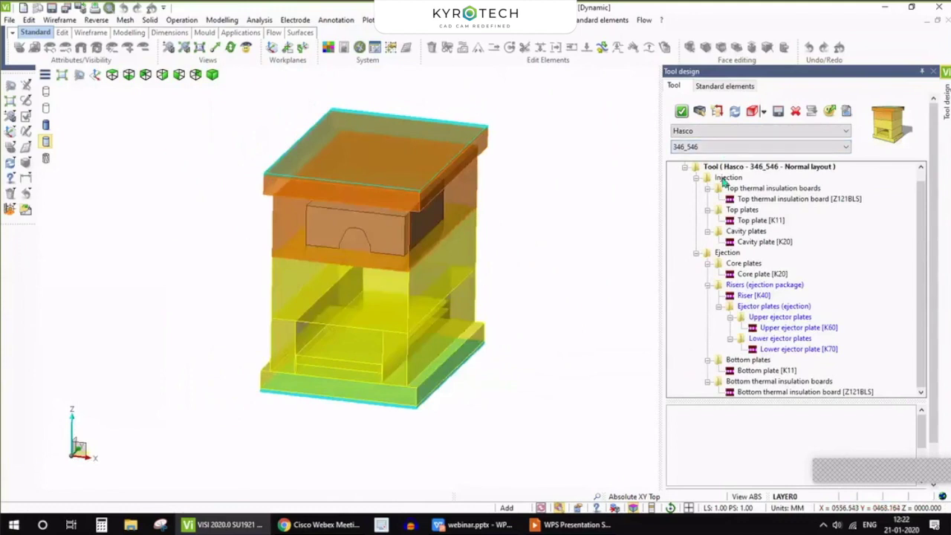
- Set the Hasco mould base size to 446_546 and check the plate stack around the inserts in front view
left_click(731, 147)
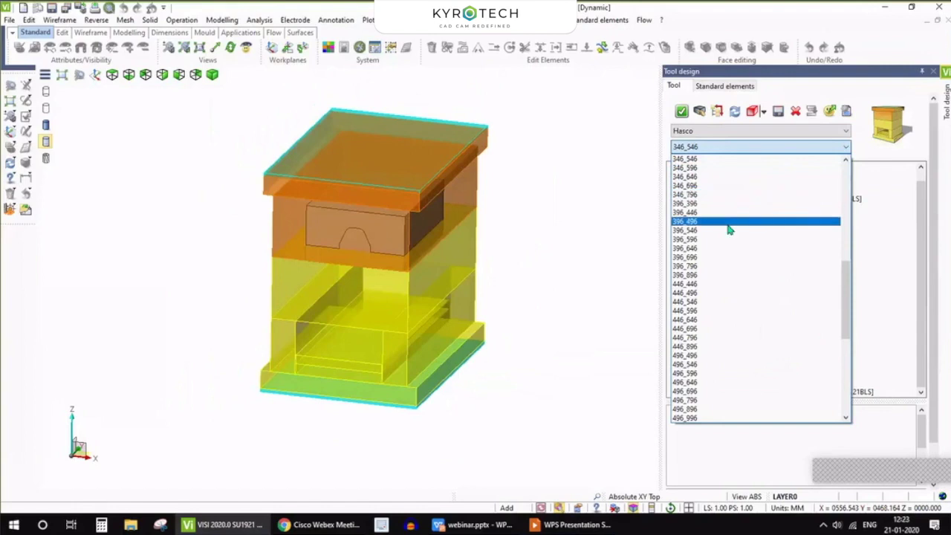
left_click(718, 305)
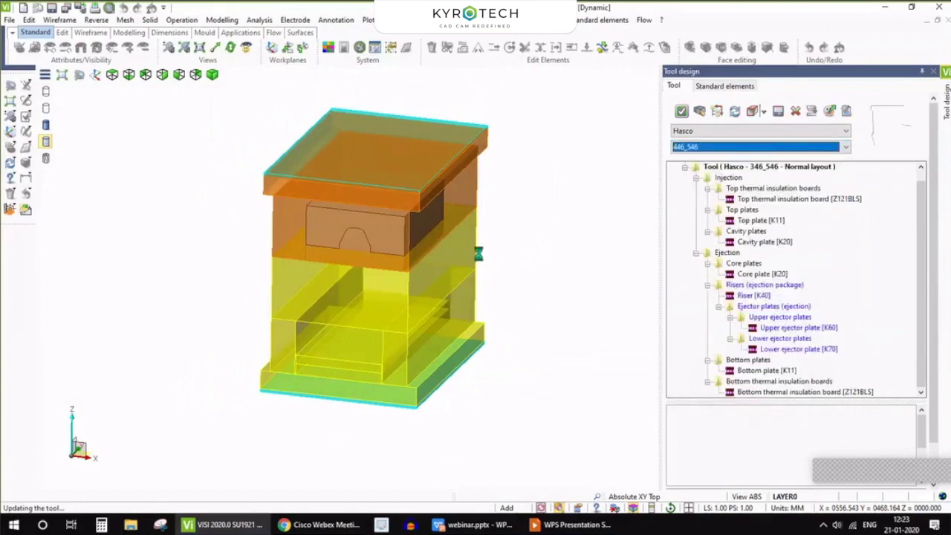
middle_click_drag(246, 370, 245, 373)
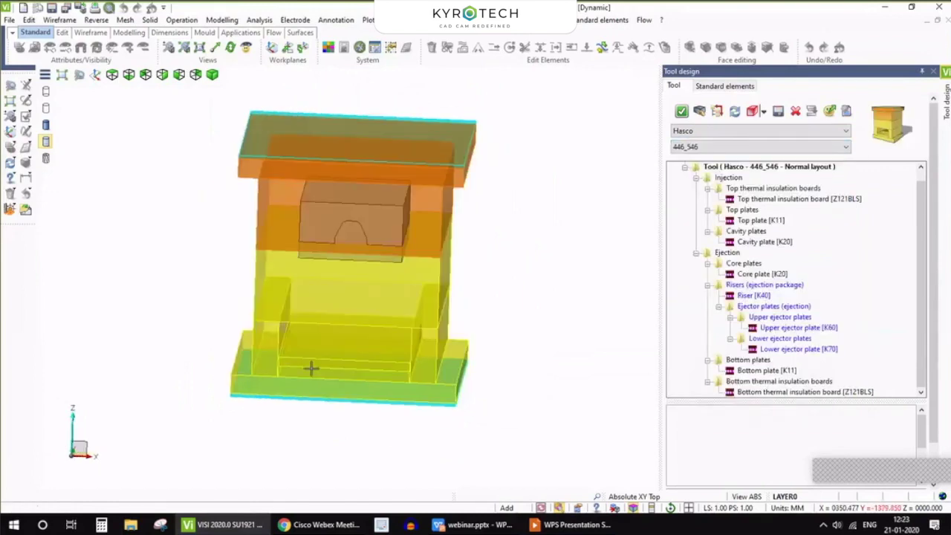
key("F5")
key("ctrl+f")
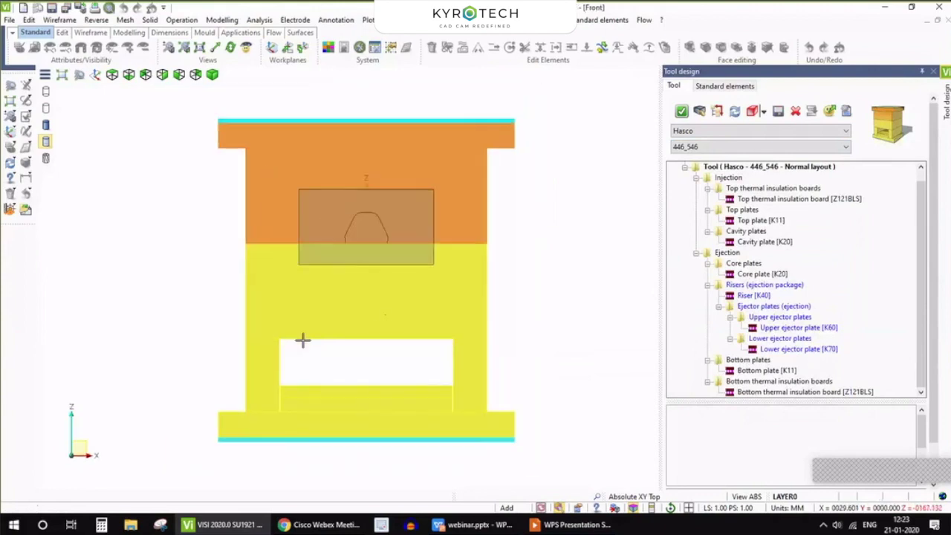
scroll(384, 280, "up", 3)
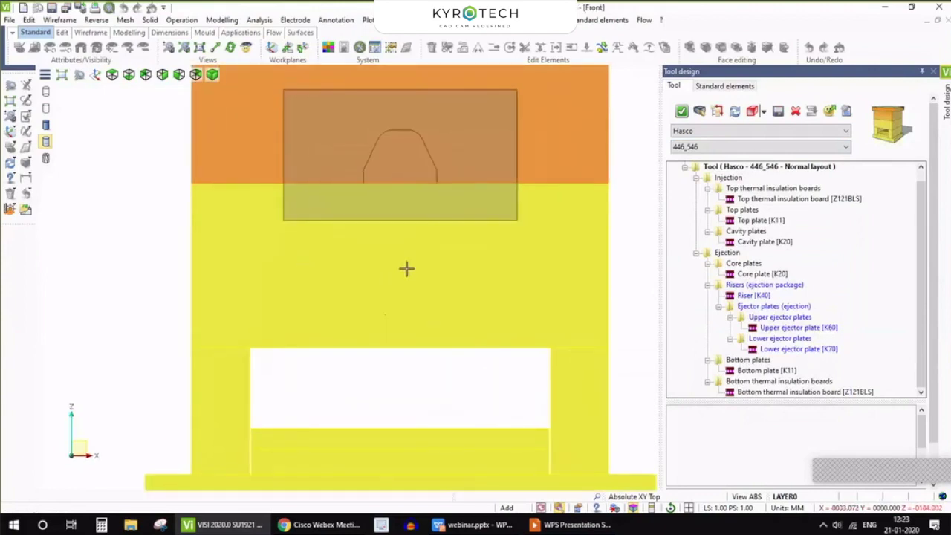
scroll(406, 268, "up", 1)
scroll(406, 268, "down", 4)
- Set the core plate's database height to 136
left_click(754, 266)
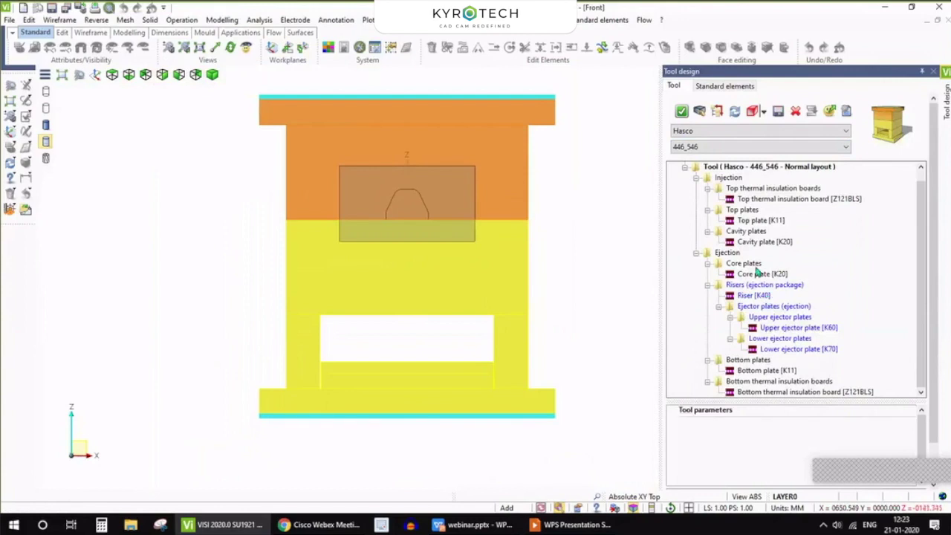
left_click(774, 275)
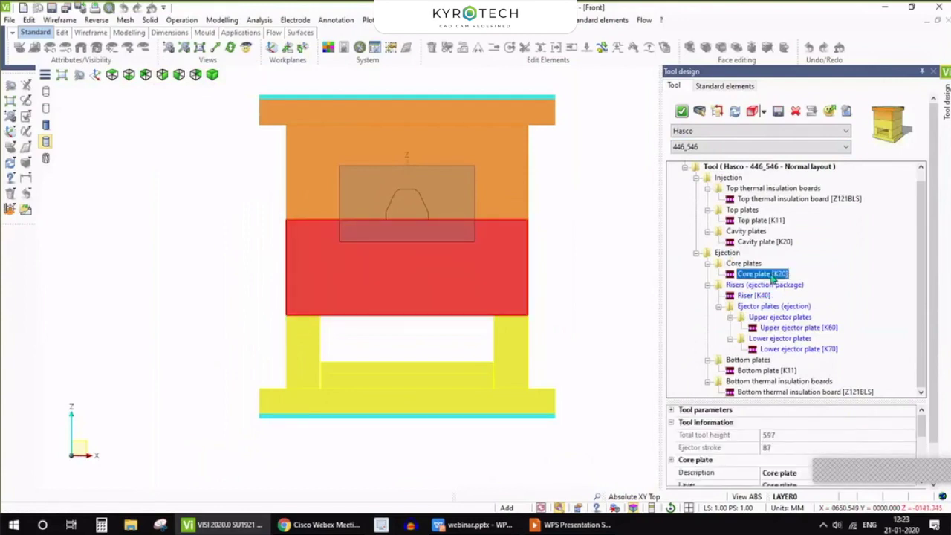
scroll(832, 443, "down", 2)
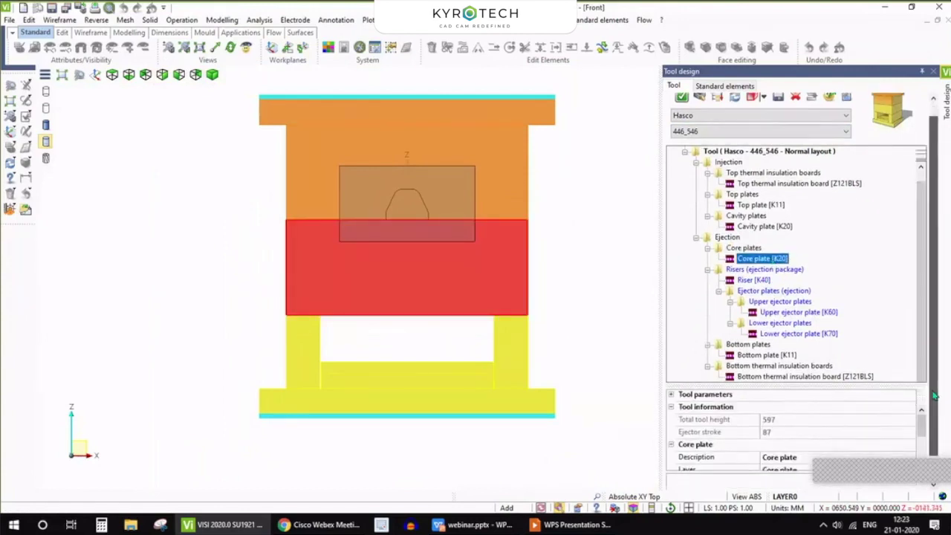
left_click_drag(920, 402, 921, 411)
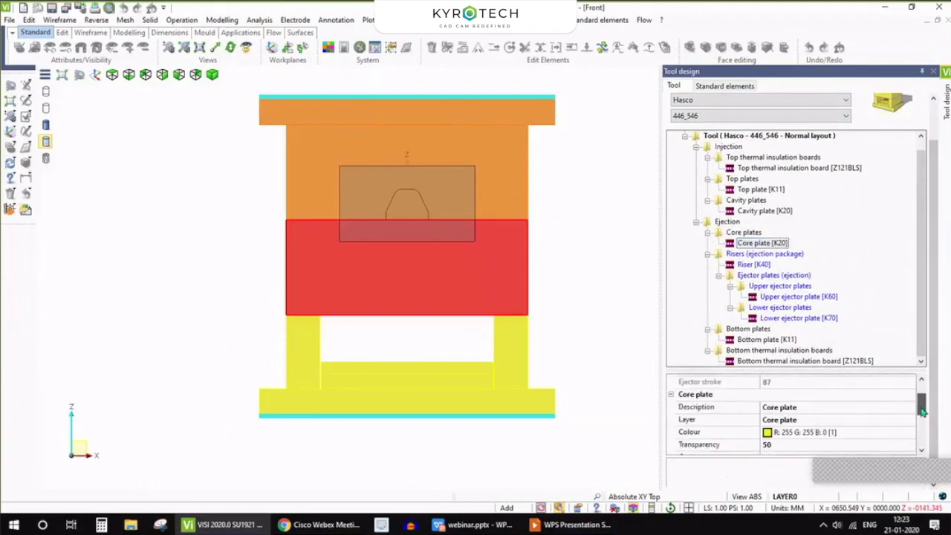
scroll(854, 415, "up", 3)
left_click(811, 412)
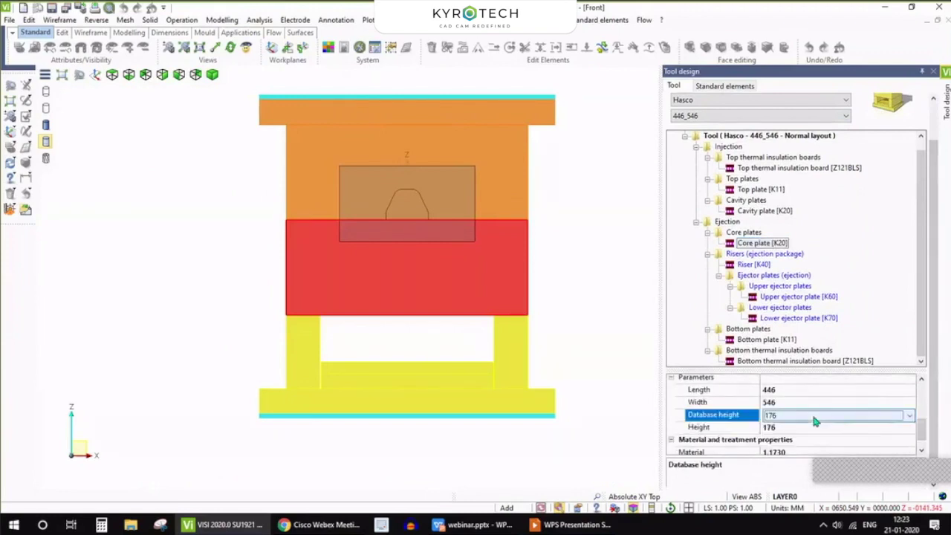
left_click(811, 414)
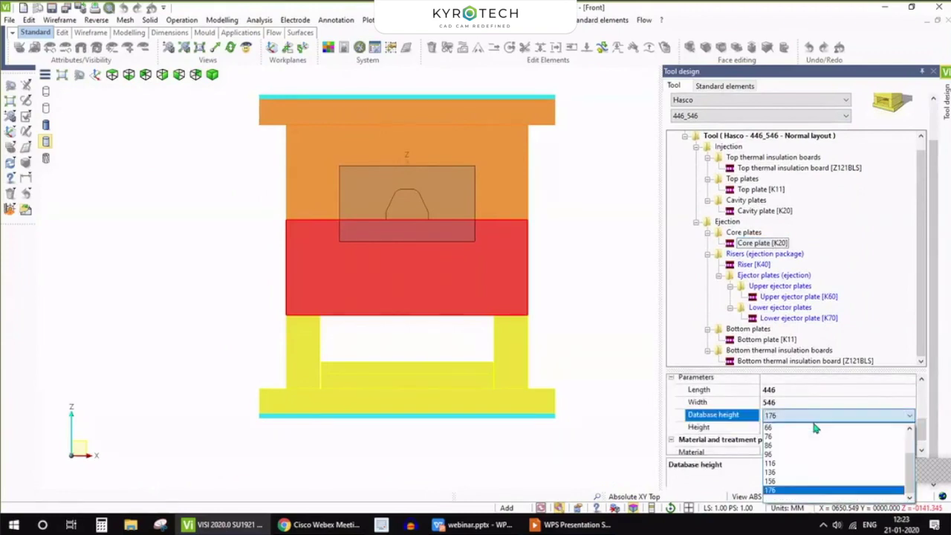
left_click(812, 473)
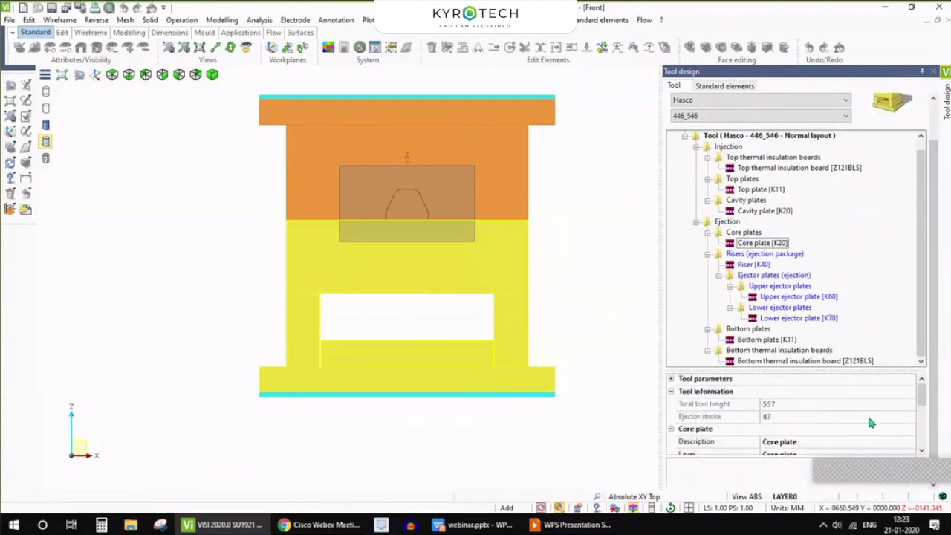
- Delete the top thermal insulation boards from the injection side of the mould base
left_click(757, 190)
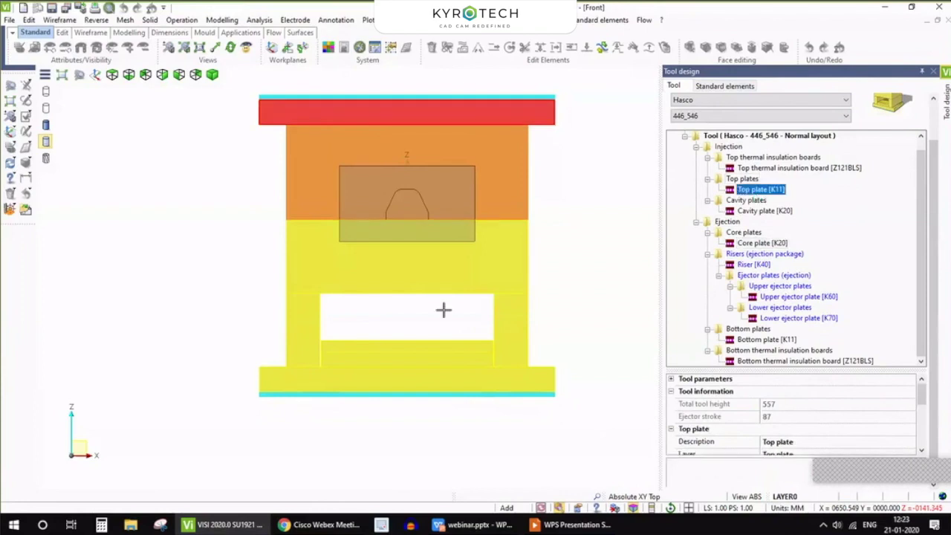
scroll(424, 291, "up", 1)
scroll(424, 291, "up", 1)
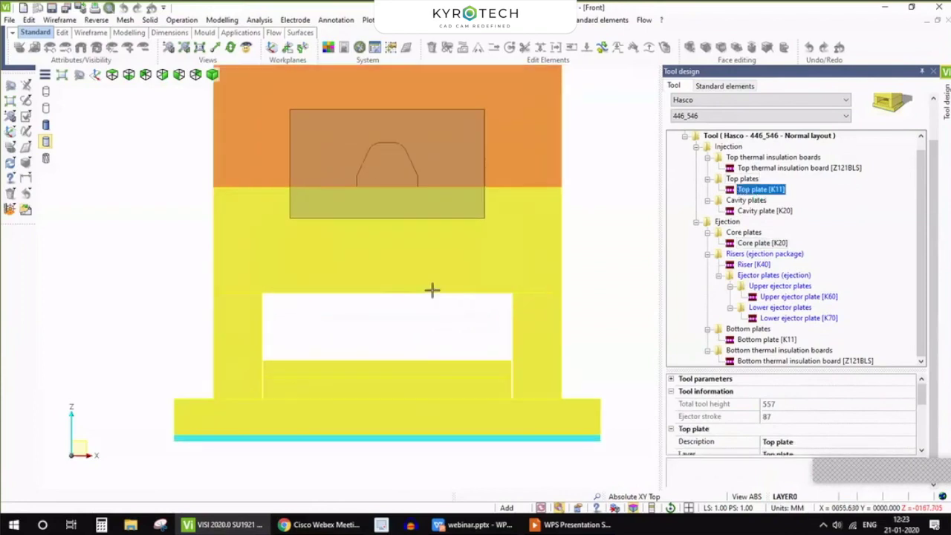
left_click(752, 211)
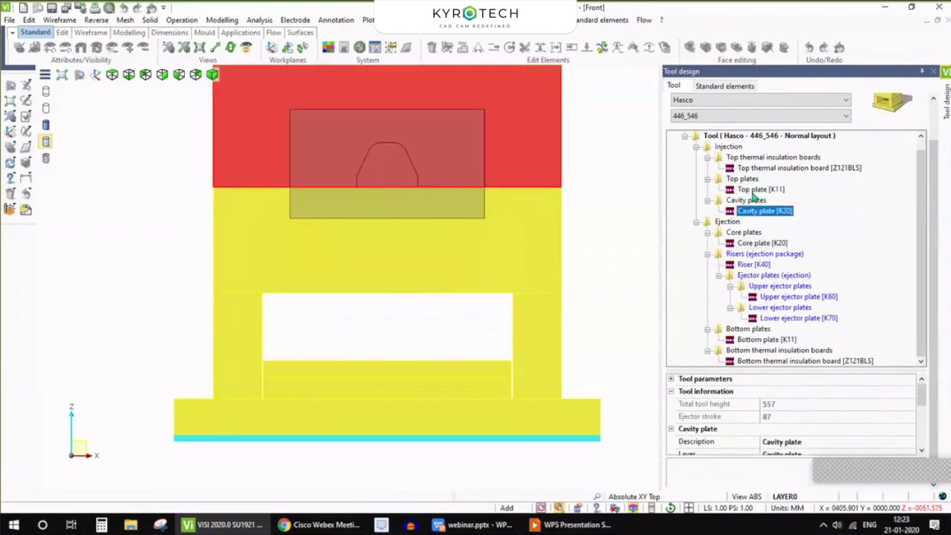
left_click(753, 179)
left_click(757, 170)
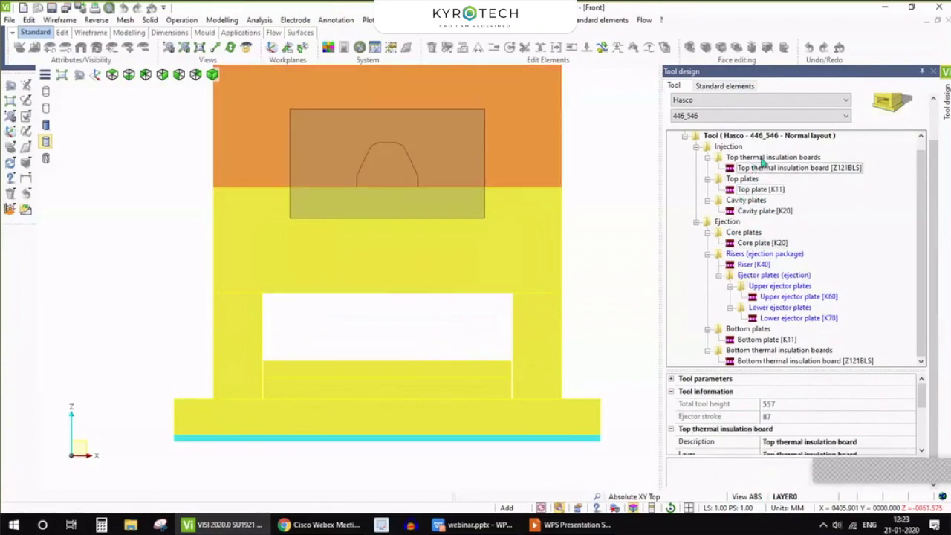
left_click(751, 159)
left_click(751, 164)
left_click(755, 159)
right_click(756, 159)
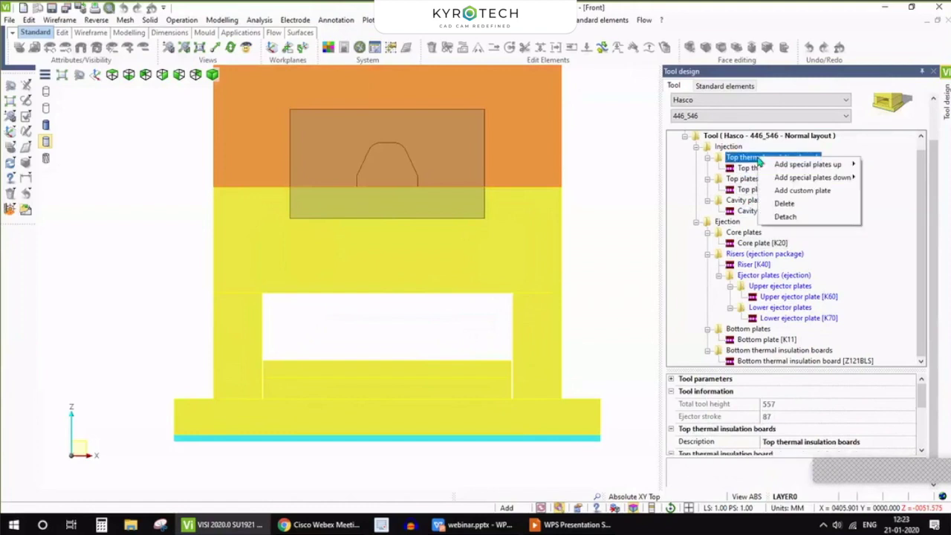
left_click(781, 202)
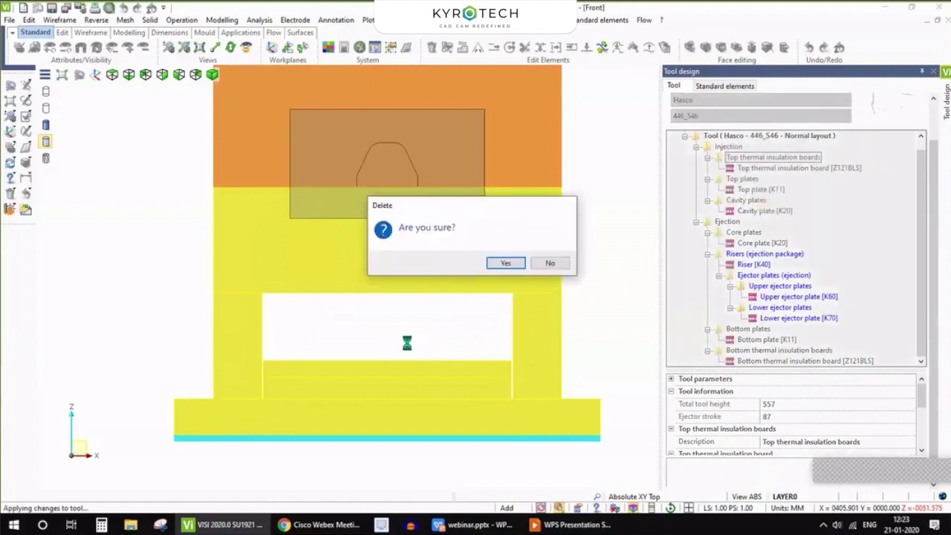
left_click(505, 263)
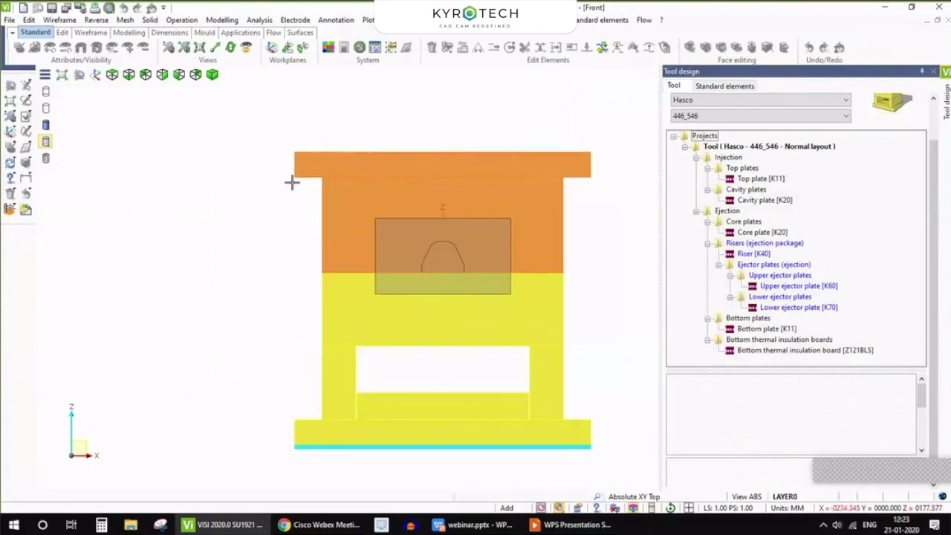
- Set the mould base's injection opening value to 1 in the tool parameters
scroll(392, 218, "down", 3)
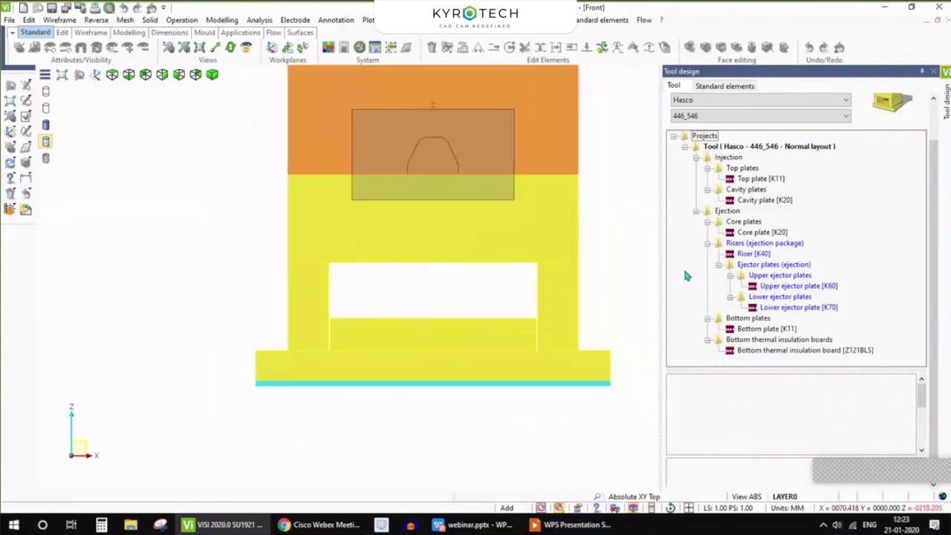
left_click(762, 231)
scroll(517, 162, "up", 5)
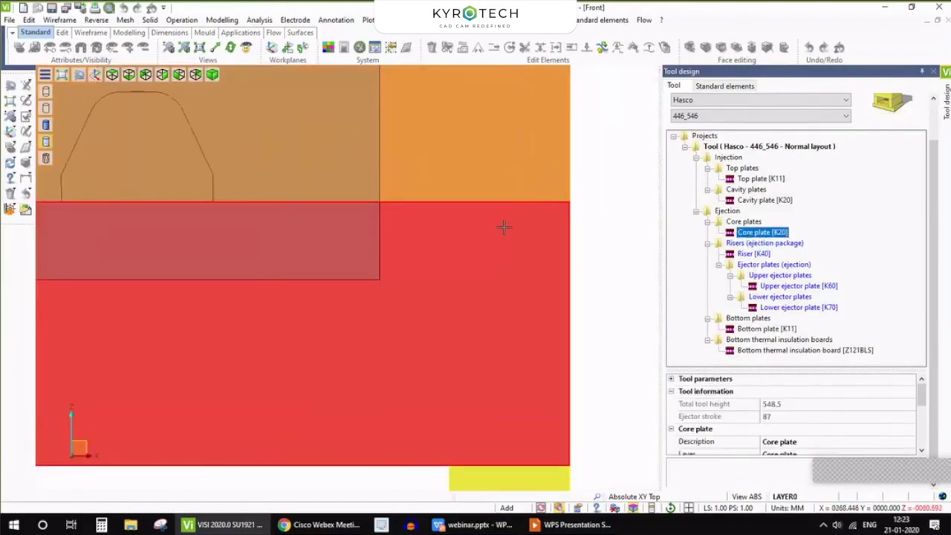
scroll(498, 225, "down", 1)
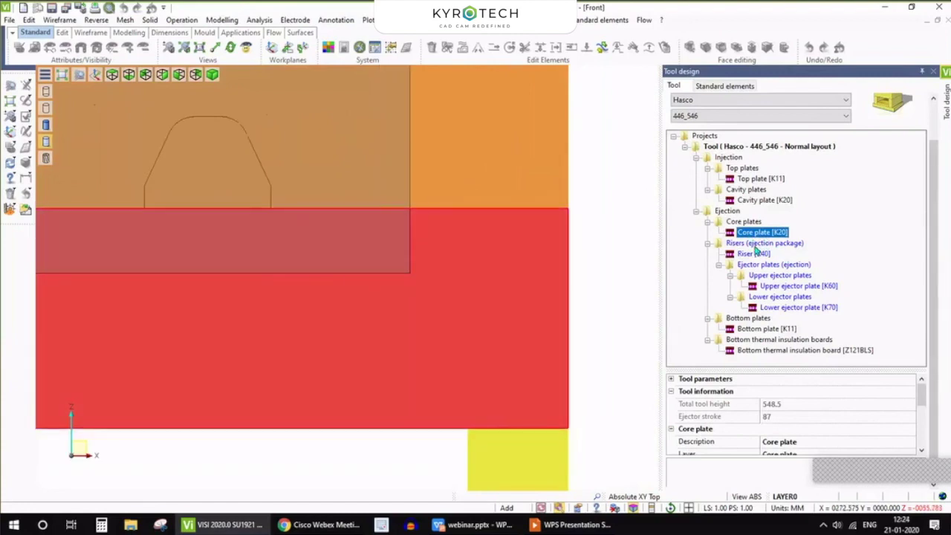
left_click(770, 276)
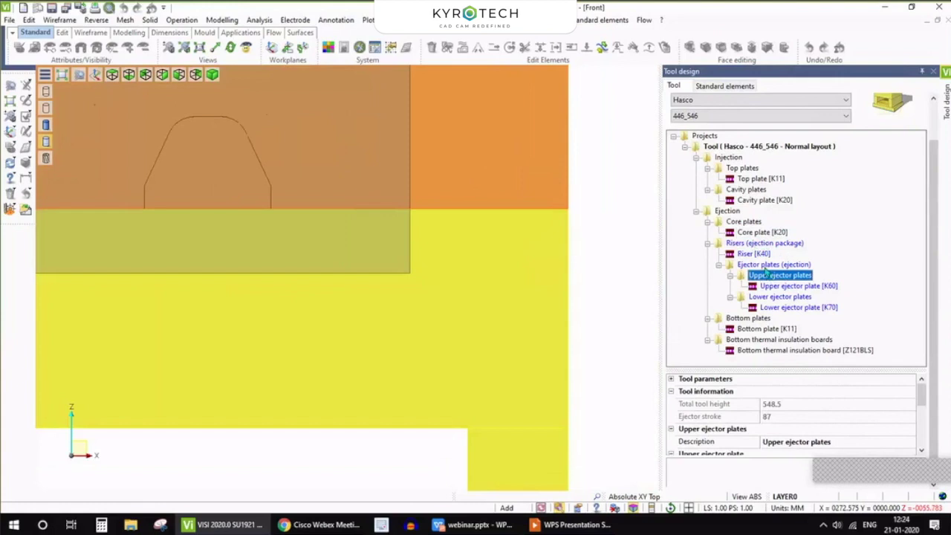
left_click(739, 224)
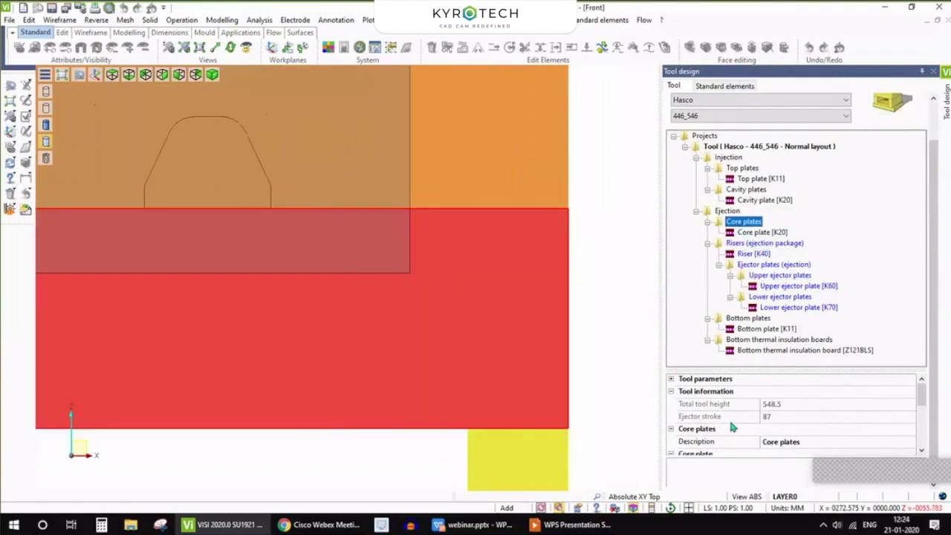
left_click(670, 379)
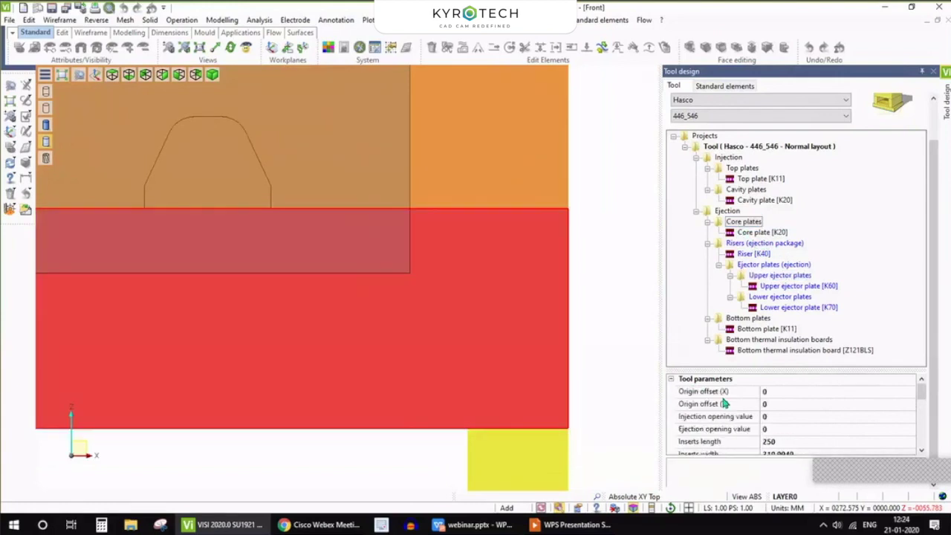
left_click_drag(922, 395, 921, 419)
scroll(773, 401, "up", 5)
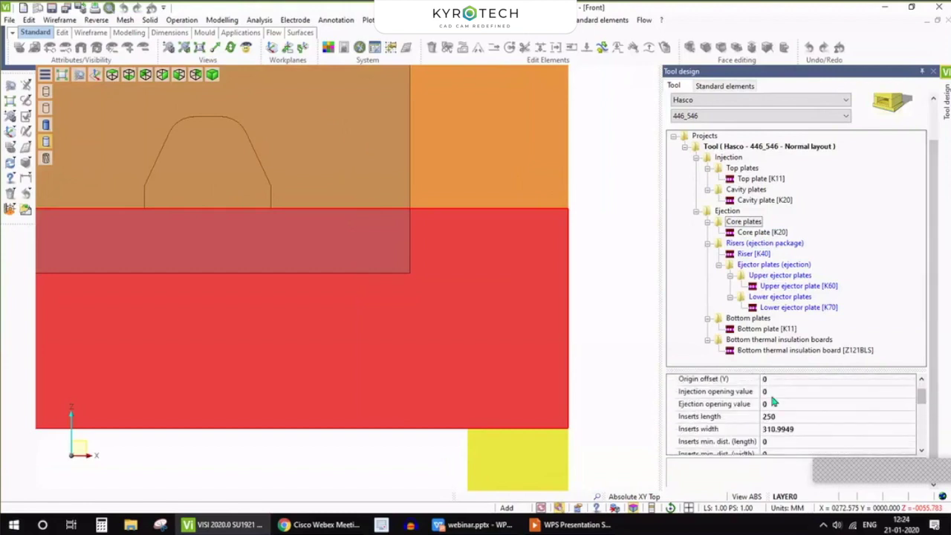
double_click(772, 394)
key("BackSpace")
left_click(774, 406)
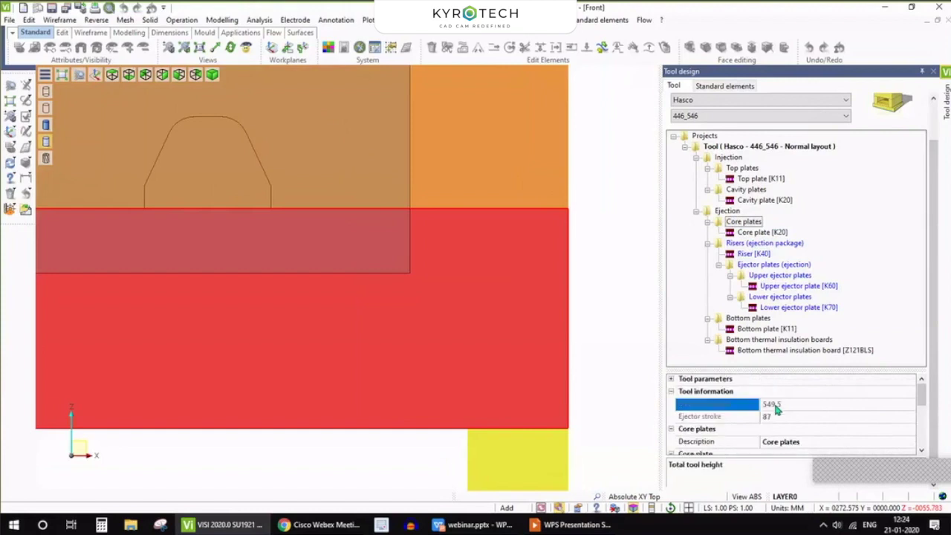
- Set the mould base's ejection opening value to 1
left_click(671, 380)
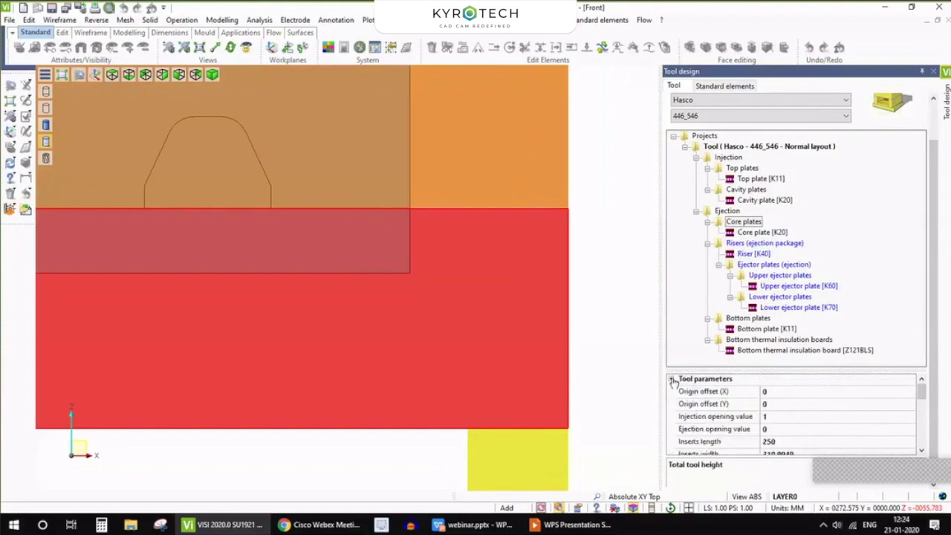
double_click(774, 430)
type("1")
left_click(812, 418)
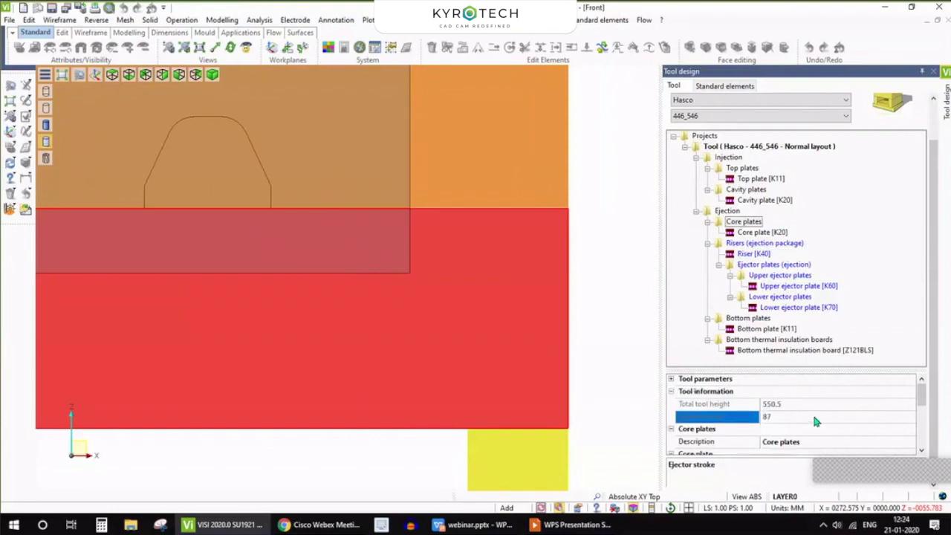
- Examine the gap between the cavity and core plates around the insert blocks in front view
scroll(431, 205, "up", 2)
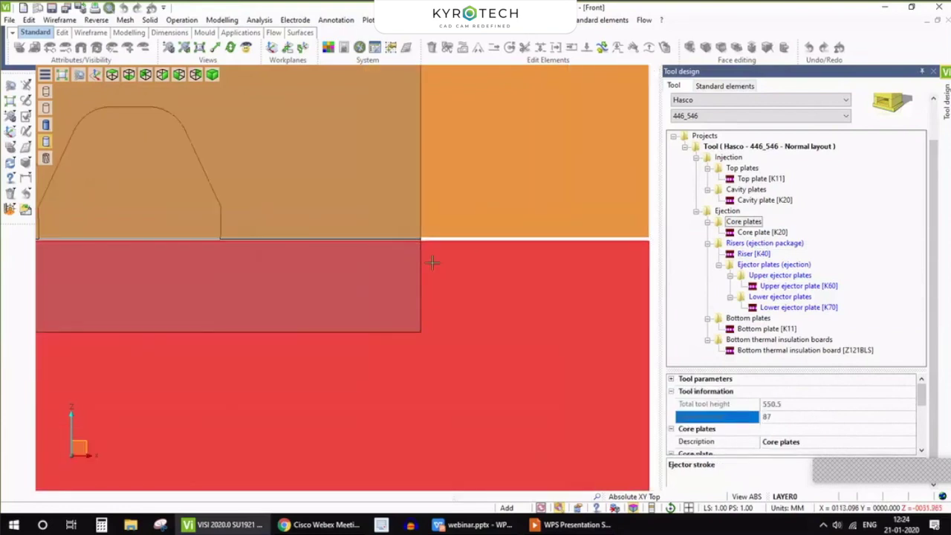
scroll(432, 262, "up", 2)
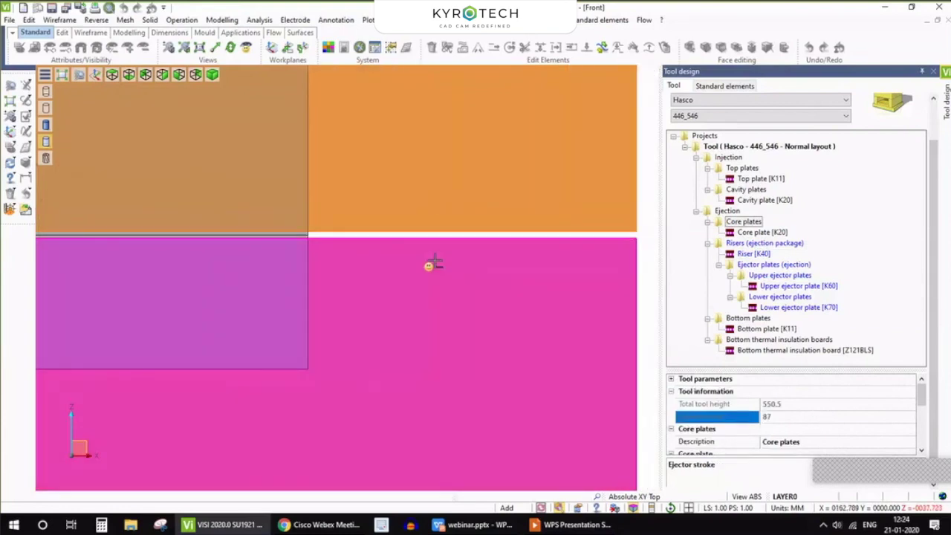
scroll(276, 269, "down", 2)
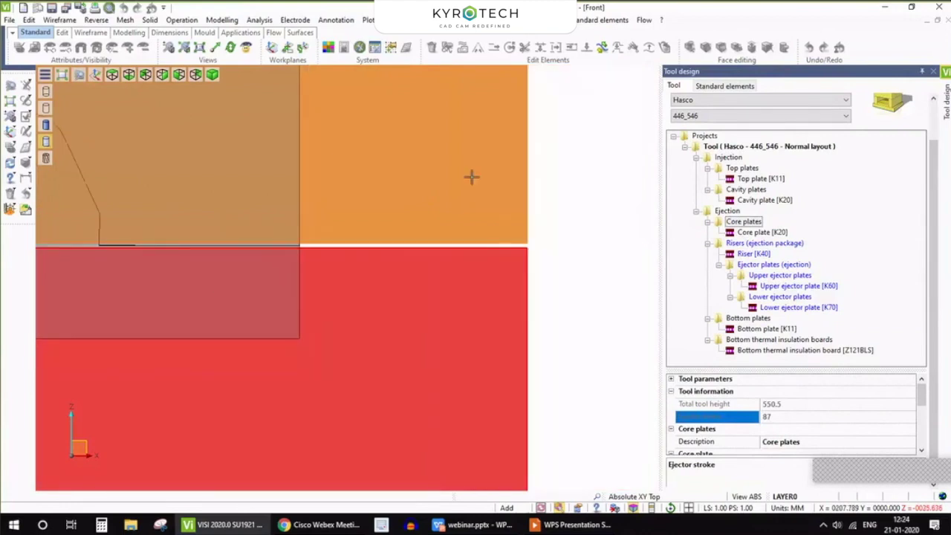
scroll(387, 291, "down", 1)
scroll(371, 290, "up", 2)
scroll(441, 262, "down", 2)
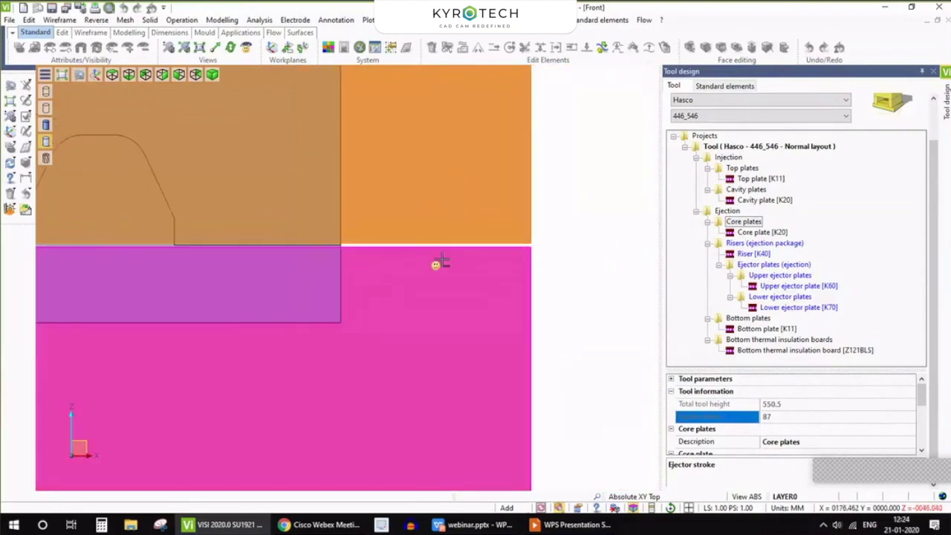
scroll(434, 278, "up", 2)
scroll(450, 253, "down", 4)
scroll(447, 252, "up", 5)
scroll(374, 250, "down", 3)
scroll(451, 229, "up", 1)
scroll(490, 234, "down", 2)
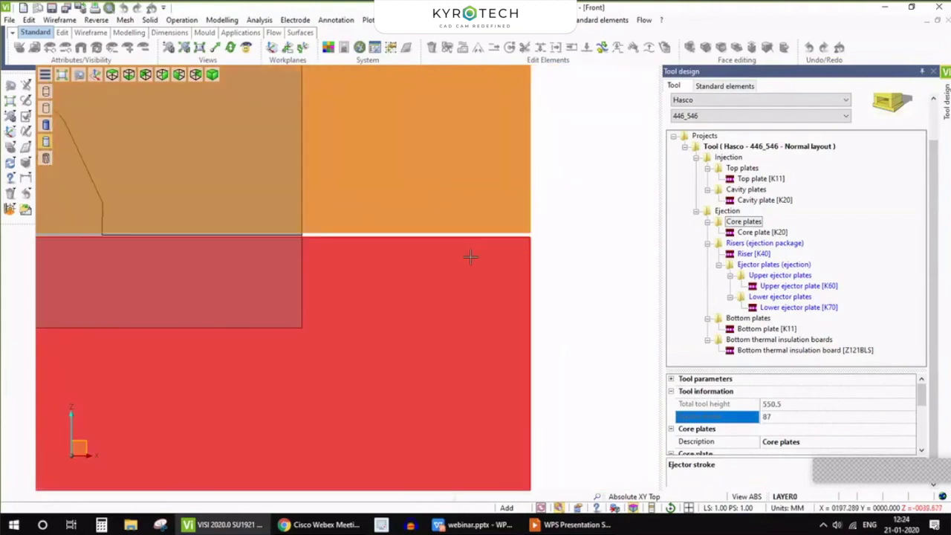
scroll(450, 287, "down", 1)
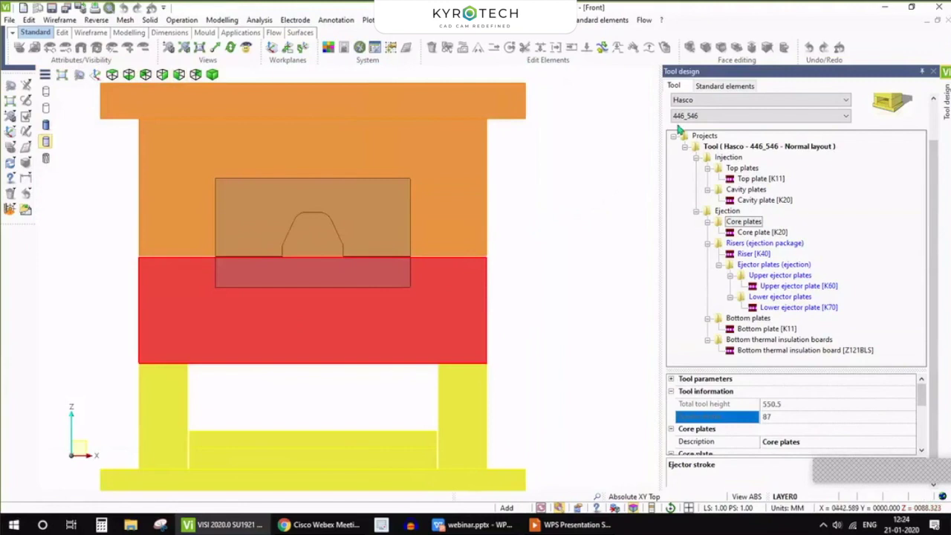
scroll(448, 247, "down", 1)
scroll(371, 253, "up", 2)
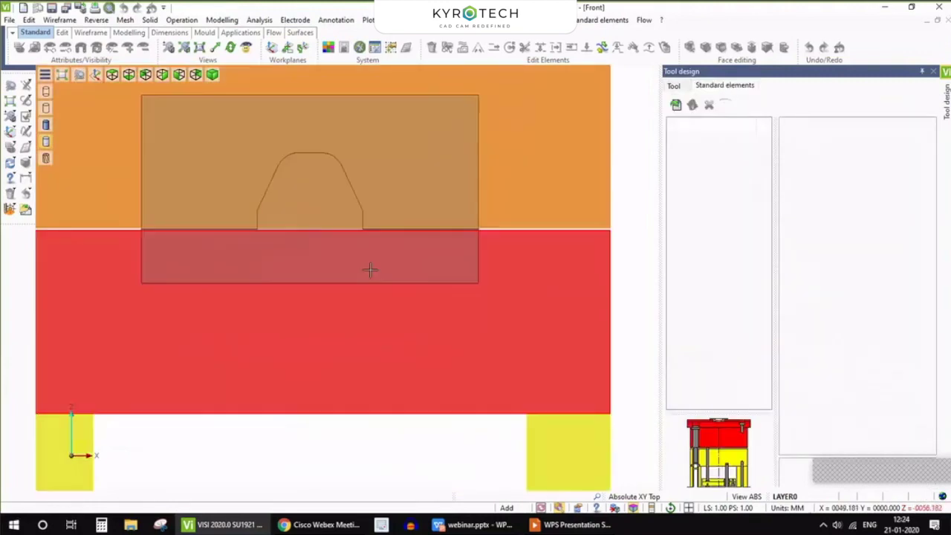
scroll(327, 252, "down", 2)
scroll(399, 215, "up", 3)
scroll(401, 222, "down", 1)
scroll(419, 237, "down", 2)
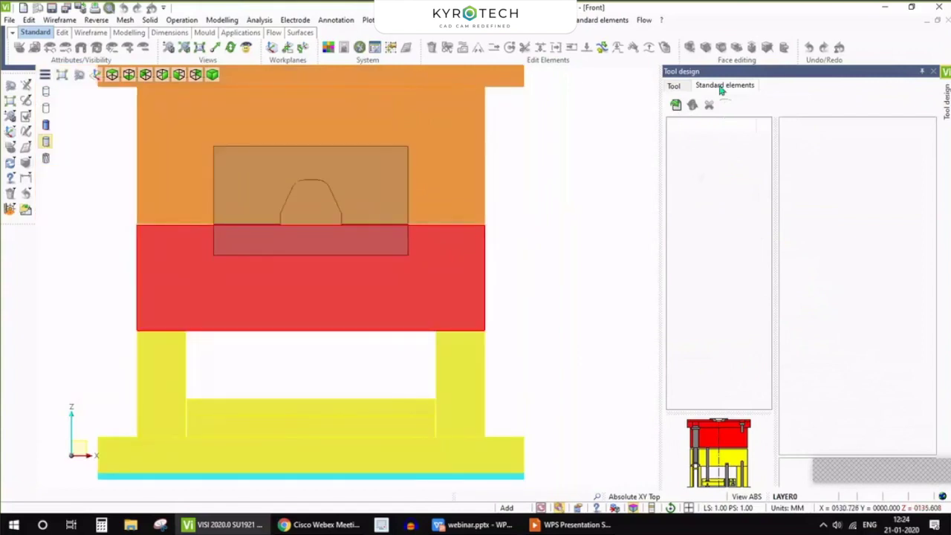
- Load the Hasco Normal layout template of standard elements into the mould base
left_click(677, 108)
mouse_move(700, 118)
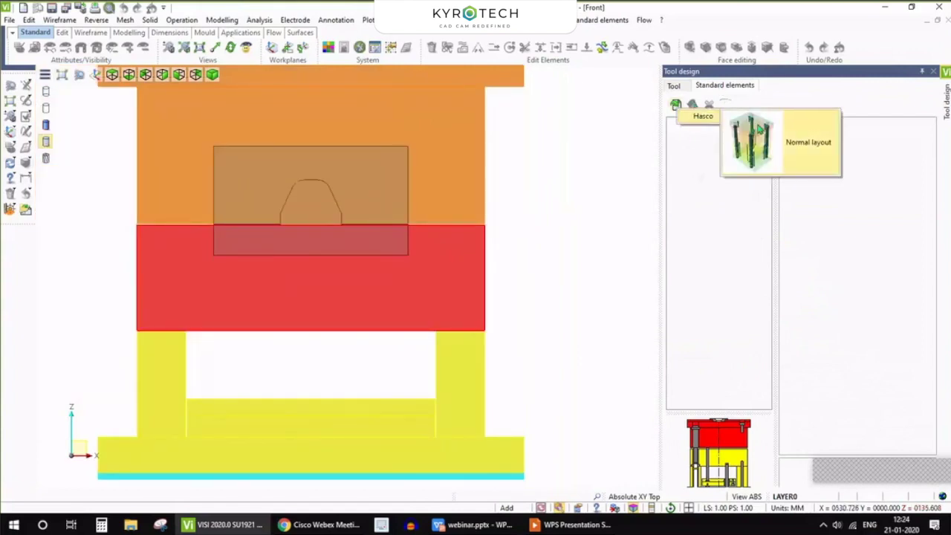
left_click(787, 138)
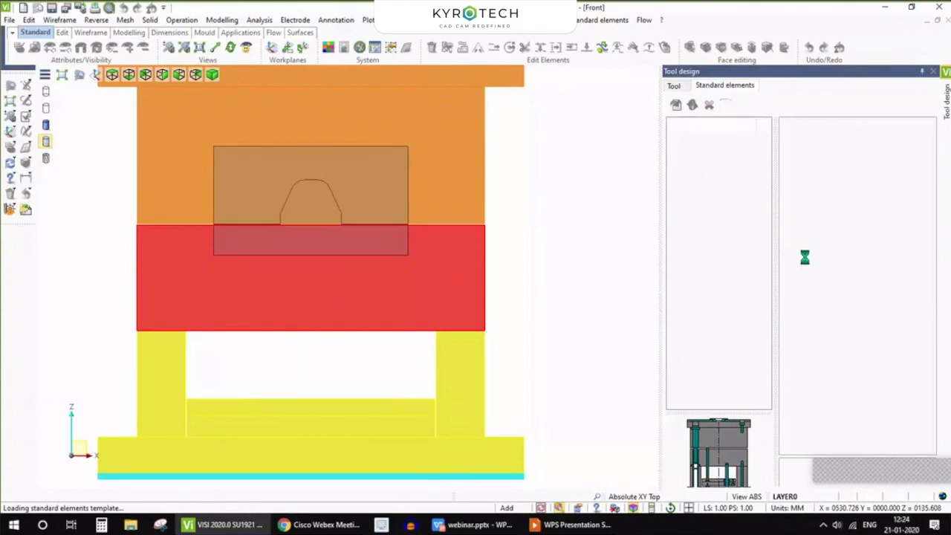
scroll(310, 209, "down", 5)
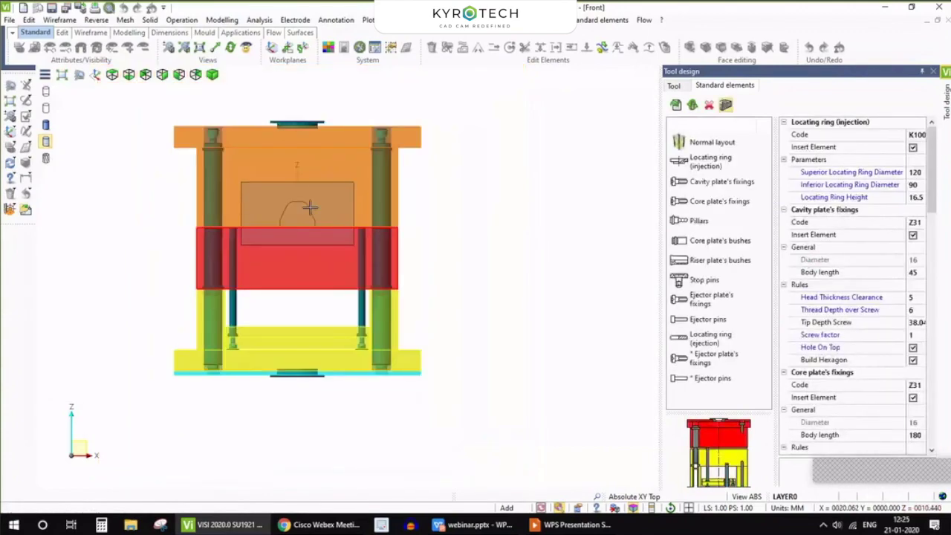
- Examine the standard elements placed in the mould base, including the pillars, screws and locating rings, in 3D
middle_click_drag(439, 242, 424, 269)
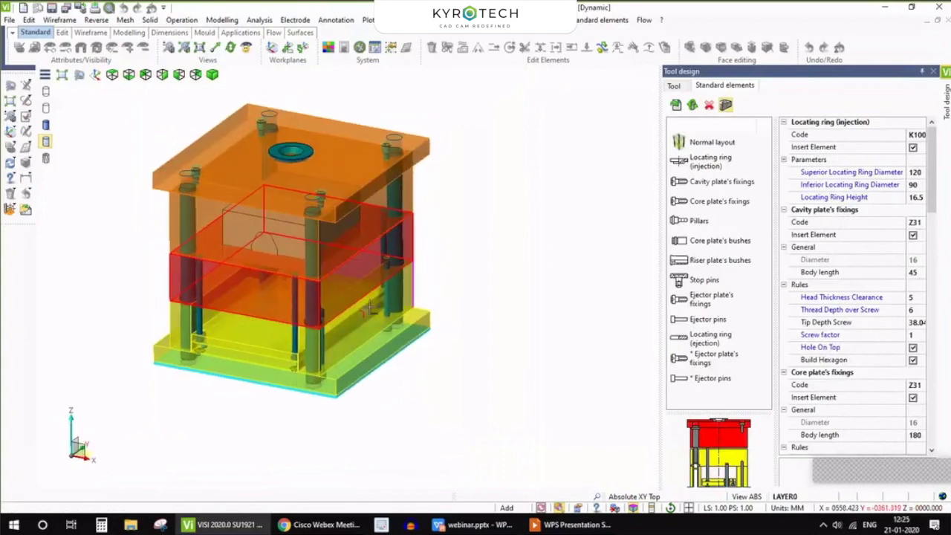
scroll(336, 258, "up", 5)
middle_click_drag(336, 258, 305, 291)
scroll(301, 312, "down", 2)
scroll(301, 330, "up", 3)
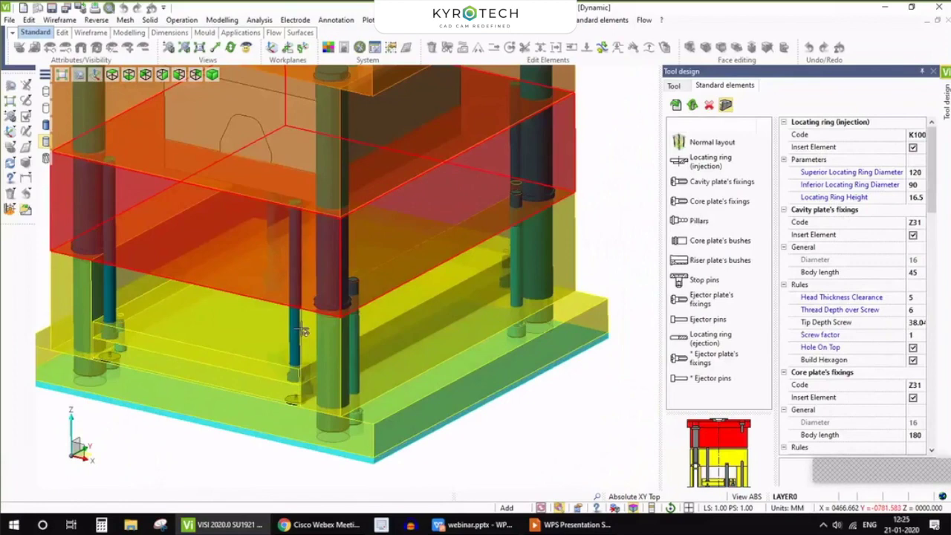
scroll(301, 329, "down", 3)
scroll(441, 344, "up", 4)
middle_click_drag(441, 343, 436, 346)
scroll(444, 349, "down", 3)
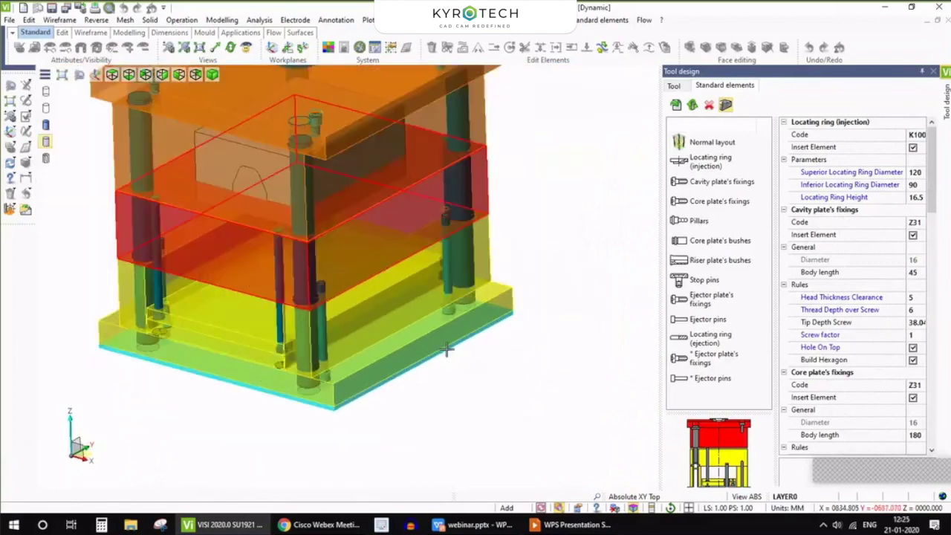
scroll(446, 350, "down", 2)
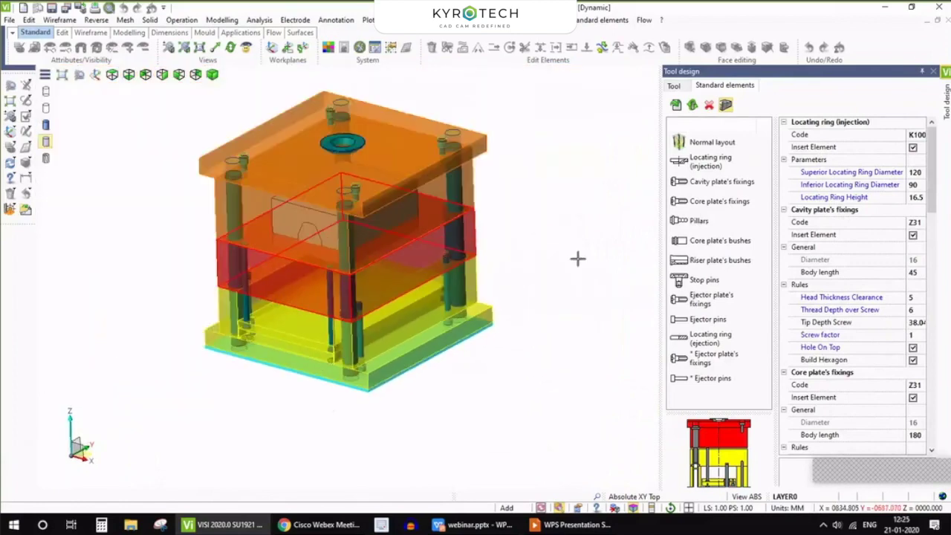
- Exclude the injection-side locating ring from the mould base's standard elements
left_click(913, 148)
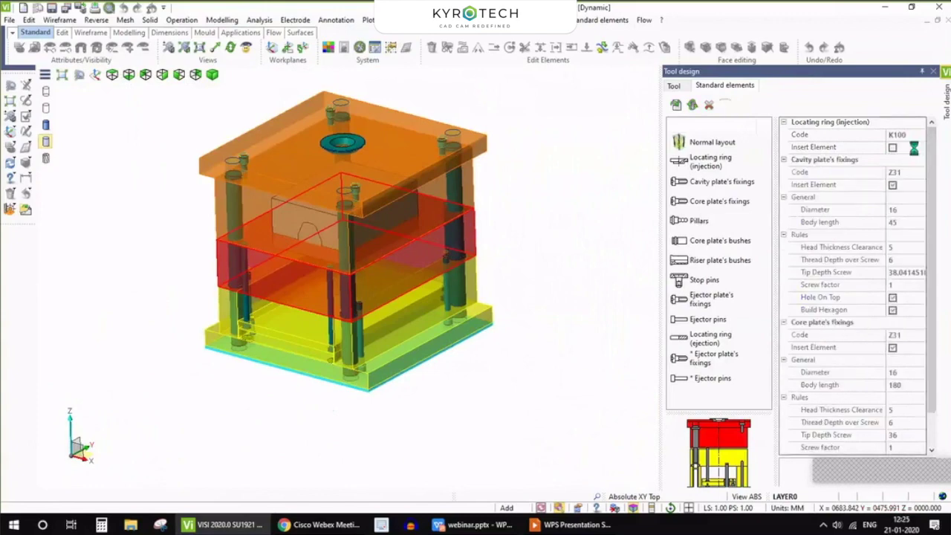
scroll(356, 125, "up", 3)
scroll(344, 103, "down", 3)
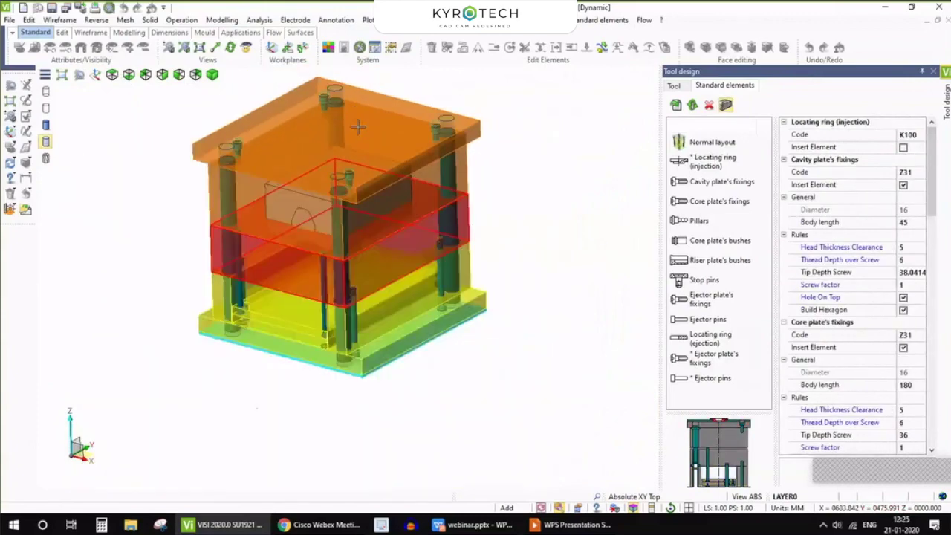
- Exclude the ejection-side locating ring (K500) from the mould base's standard elements
scroll(395, 322, "up", 2)
middle_click_drag(395, 322, 391, 146)
scroll(389, 146, "down", 3)
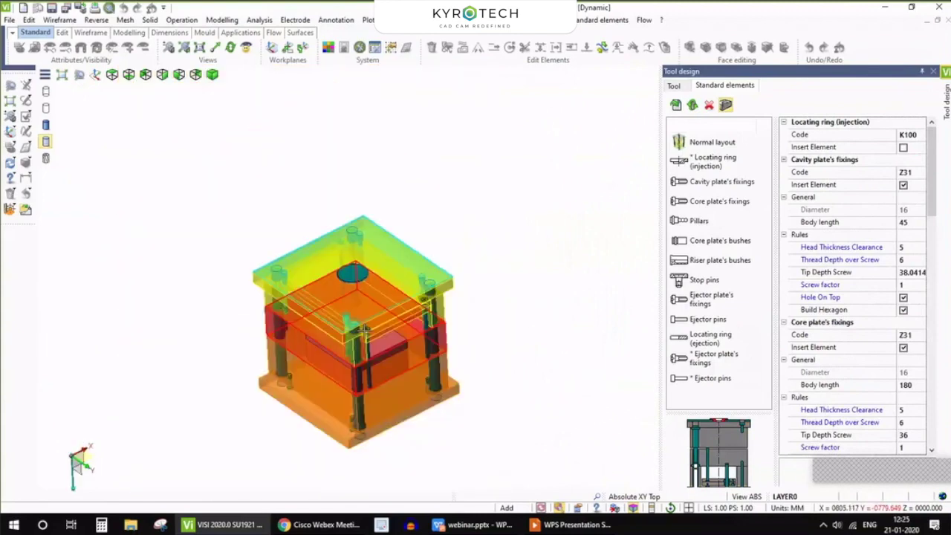
scroll(366, 304, "up", 4)
scroll(367, 276, "up", 2)
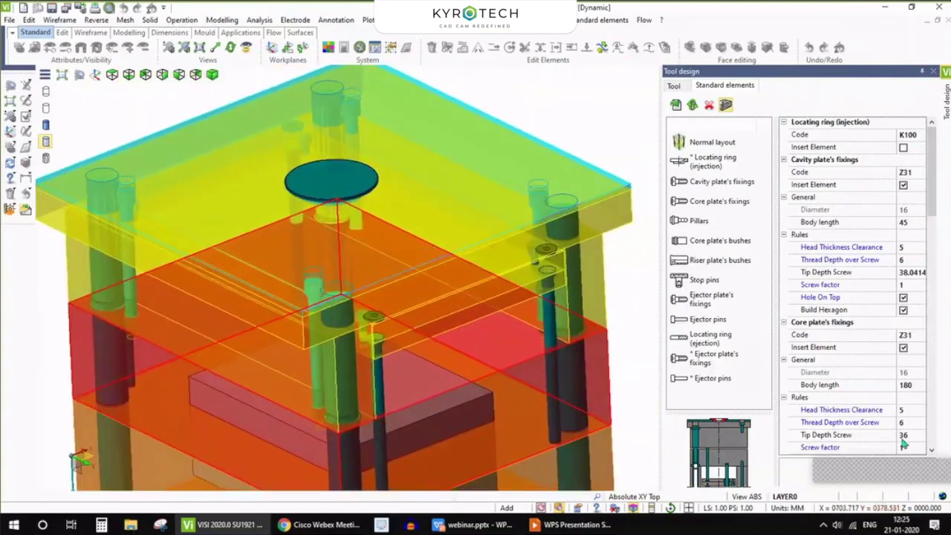
scroll(885, 402, "down", 3)
scroll(885, 402, "down", 9)
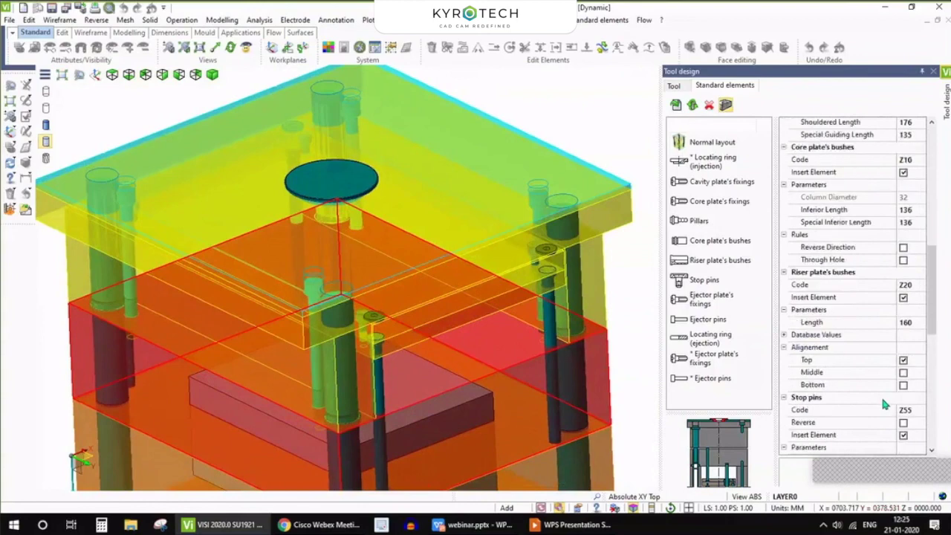
scroll(883, 401, "down", 8)
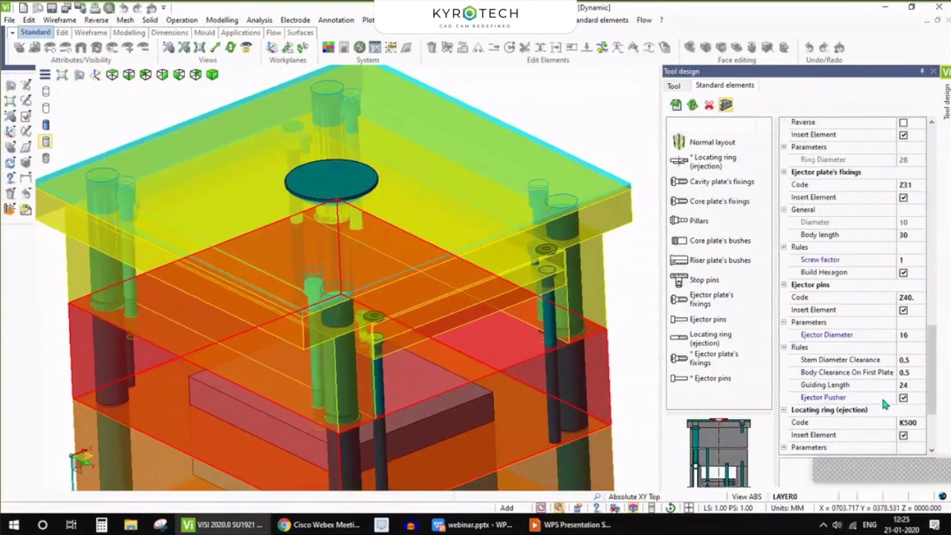
scroll(884, 403, "down", 3)
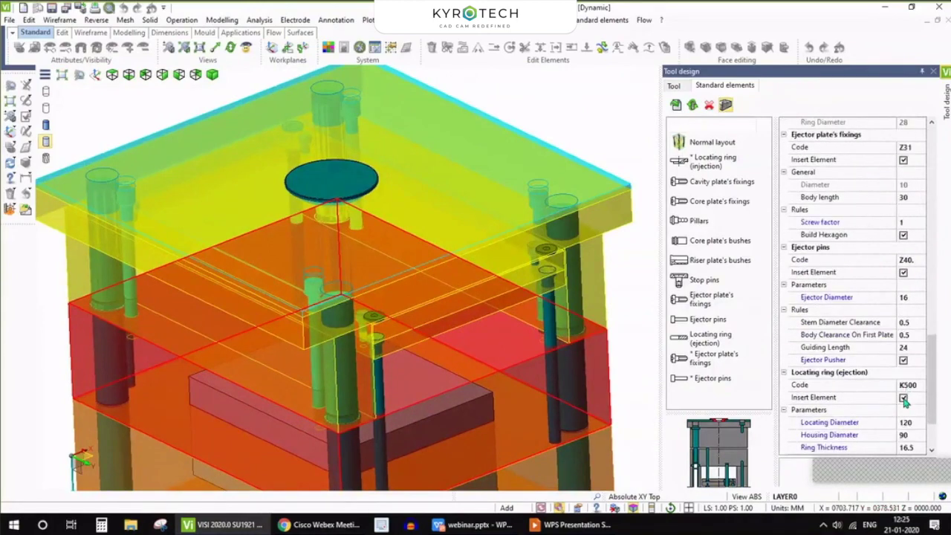
left_click(903, 398)
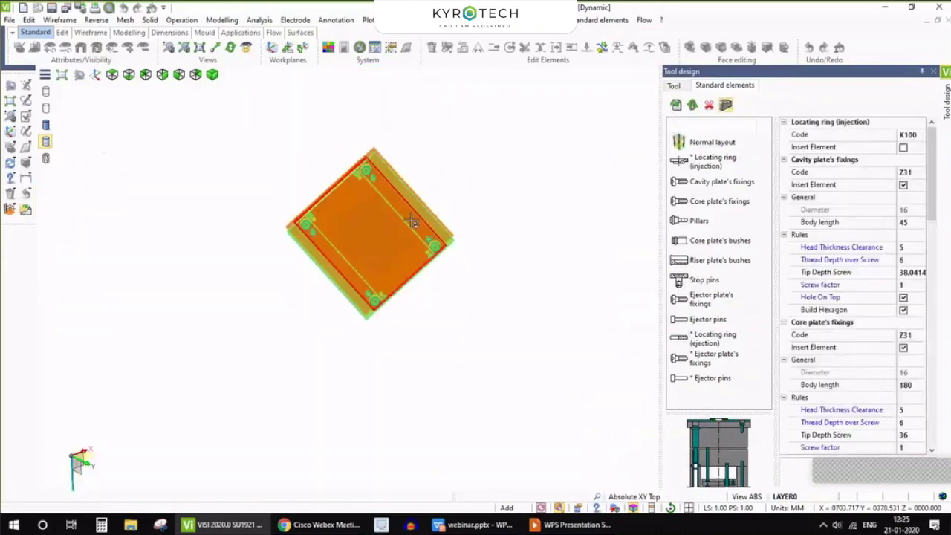
- Confirm the Hasco 446_546 tool definition to build the mould base with its standard elements
middle_click_drag(413, 222, 336, 225)
scroll(373, 317, "up", 2)
scroll(537, 341, "up", 3)
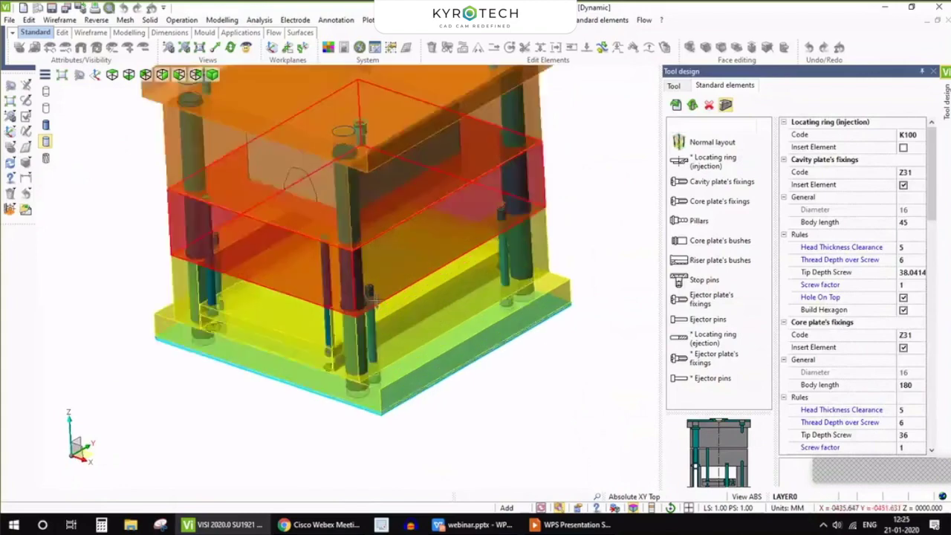
scroll(522, 308, "down", 3)
scroll(501, 280, "up", 3)
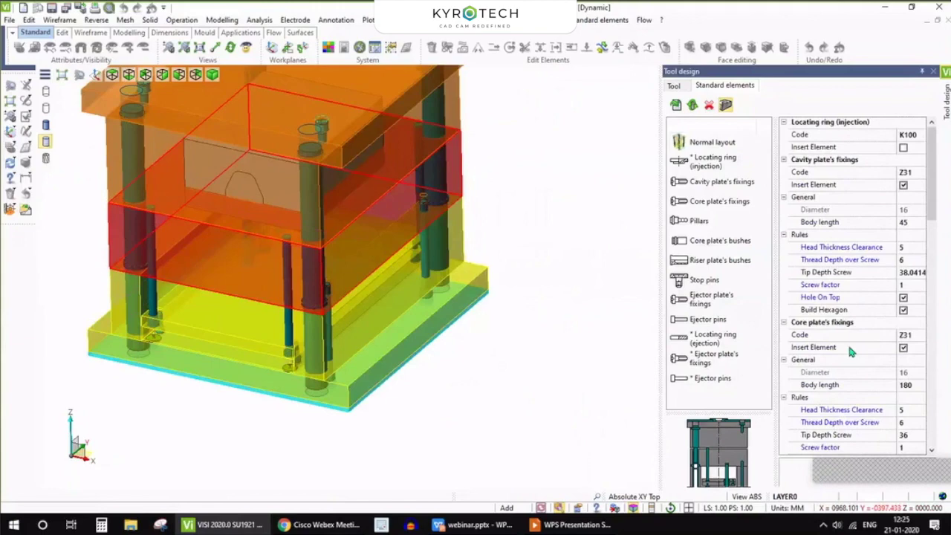
left_click(678, 86)
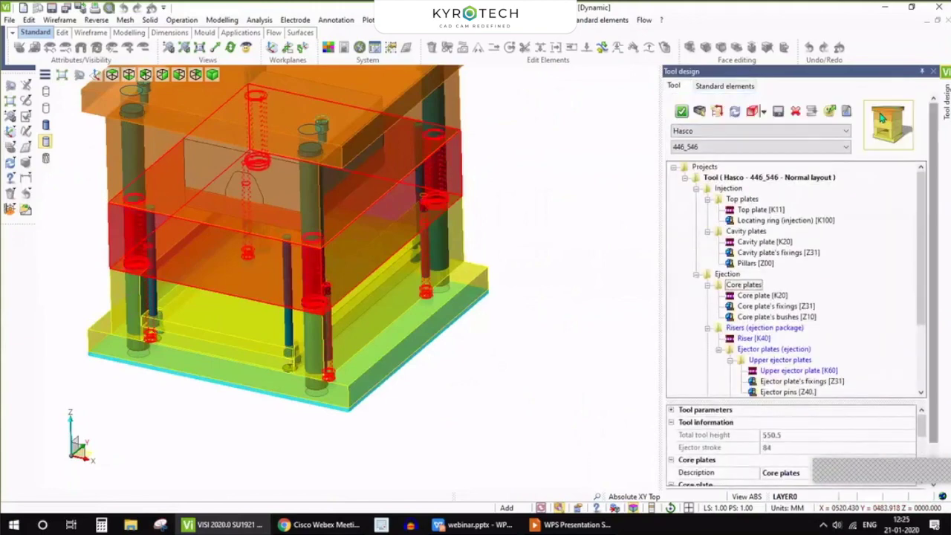
left_click(686, 113)
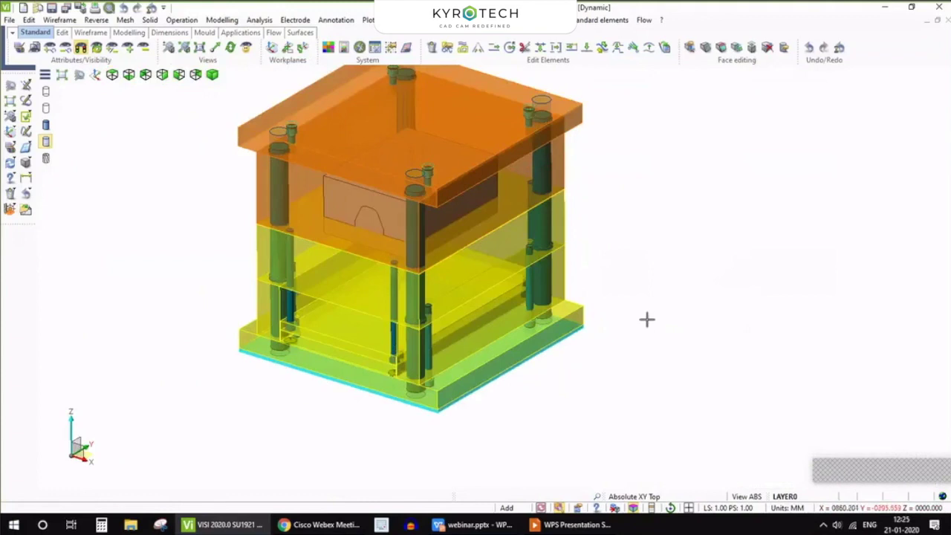
- Subtract the standard element cavities from the plates, selecting the entire mould base assembly
left_click(221, 20)
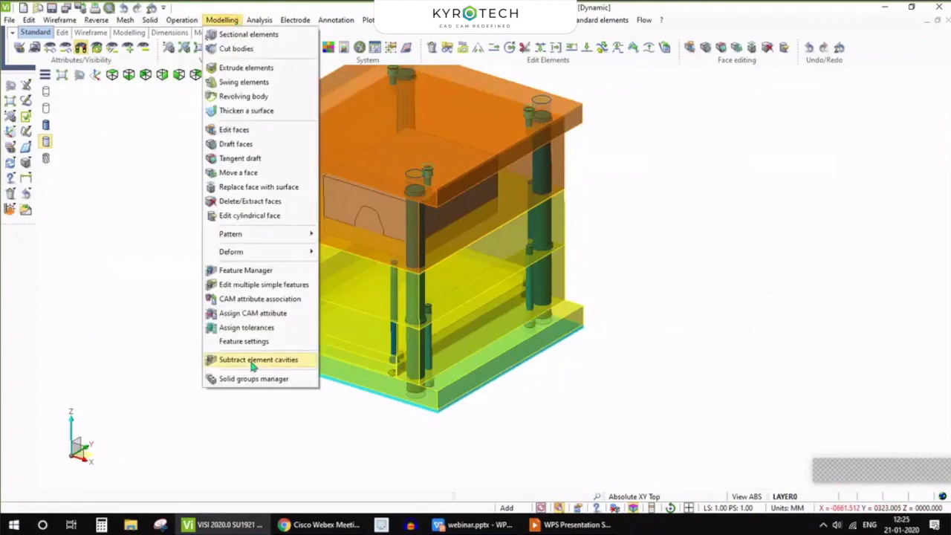
left_click(252, 365)
scroll(349, 346, "down", 3)
left_click_drag(206, 153, 510, 413)
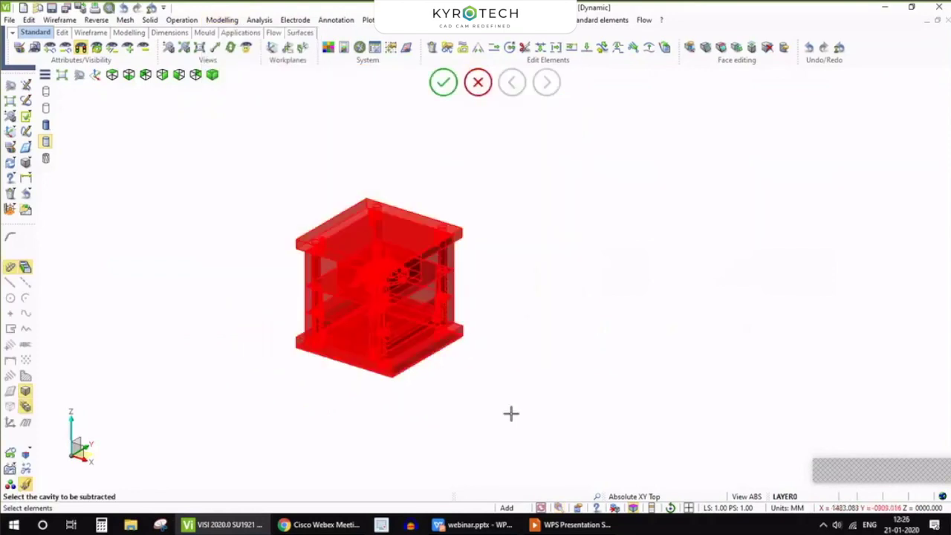
scroll(386, 326, "up", 4)
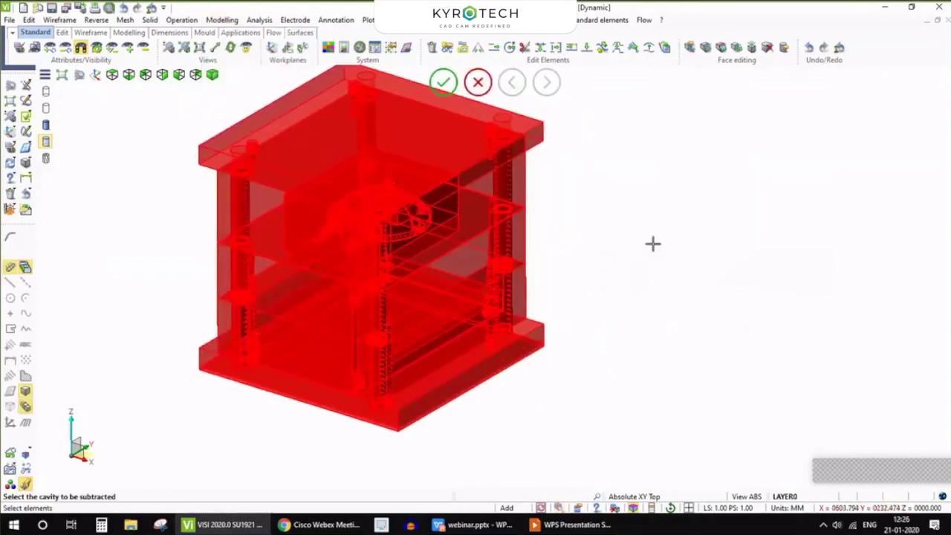
right_click(653, 244)
left_click(398, 182)
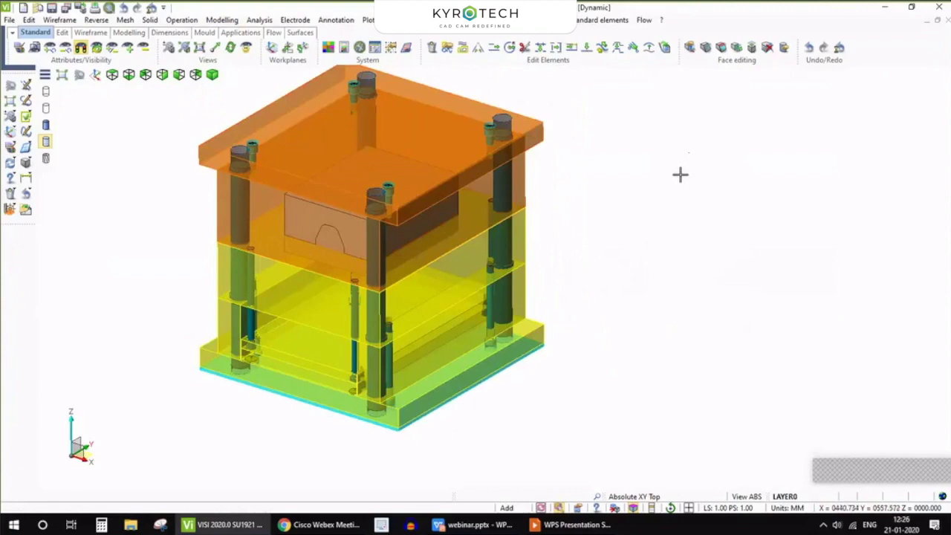
scroll(681, 174, "down", 2)
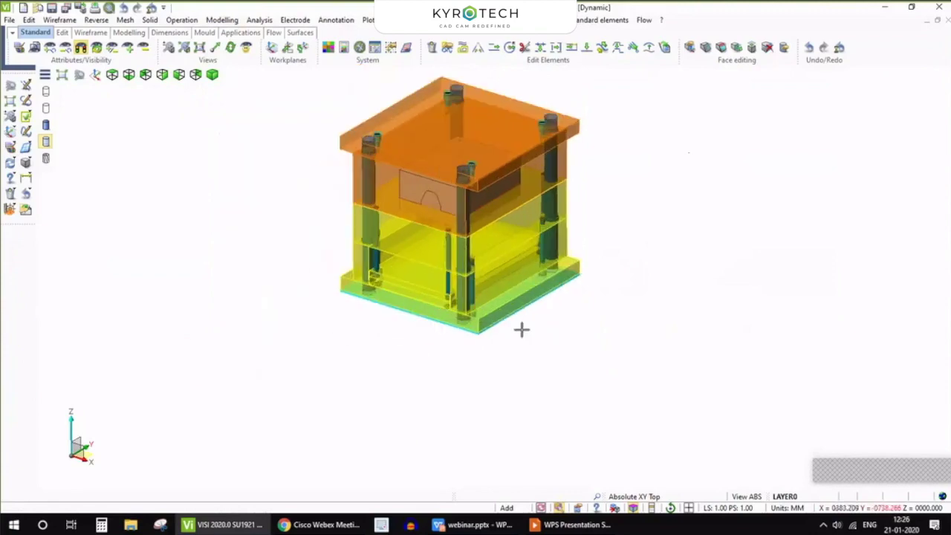
- Cut a hatched dynamic section across the X axis through the centre of a corner guide pillar
scroll(521, 329, "up", 3)
middle_click_drag(522, 329, 323, 237)
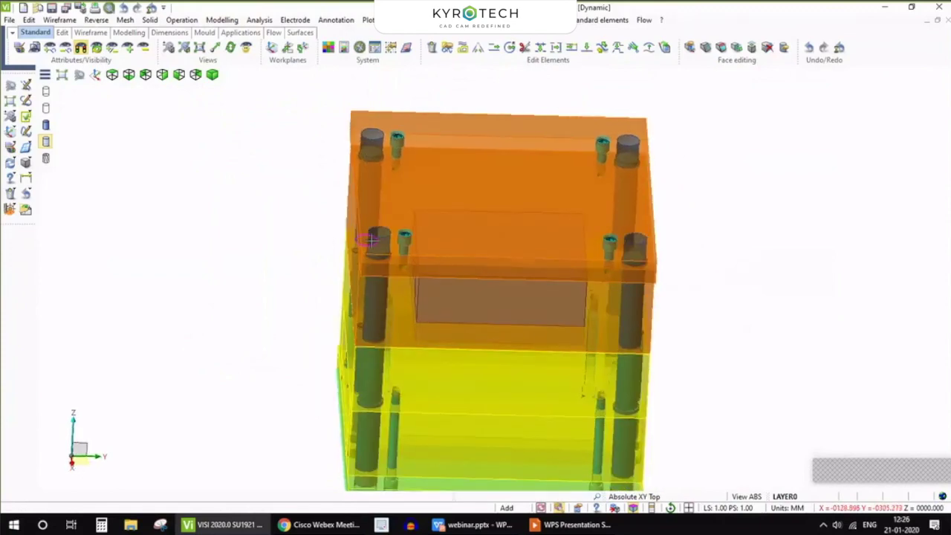
left_click(446, 181)
mouse_move(446, 180)
middle_mouse_down()
mouse_move(354, 237)
mouse_move(420, 303)
mouse_move(496, 287)
middle_mouse_up()
scroll(398, 125, "up", 4)
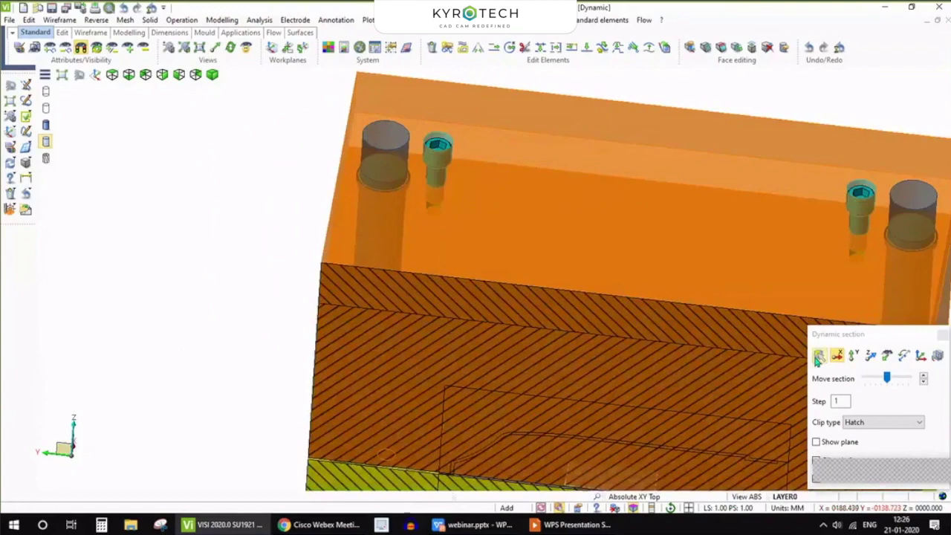
left_click(820, 355)
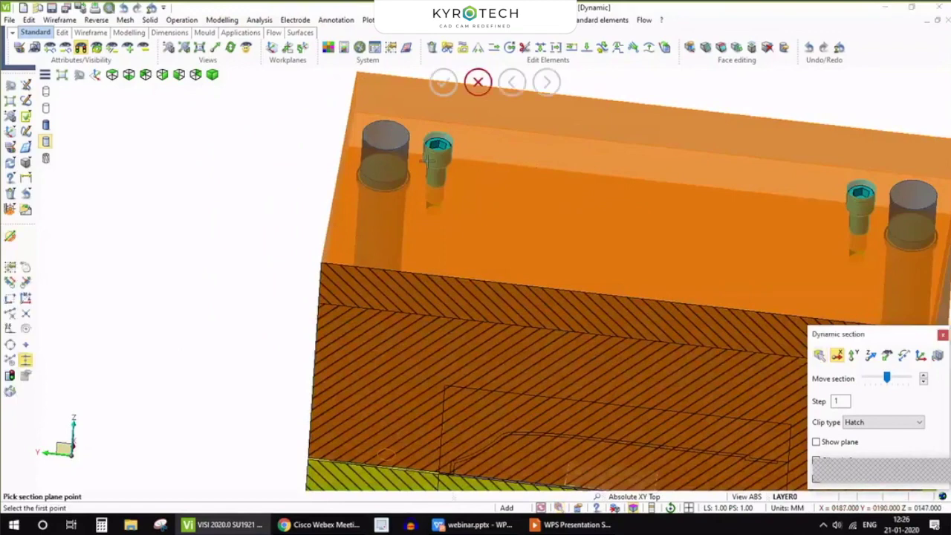
left_click(385, 135)
scroll(390, 127, "down", 4)
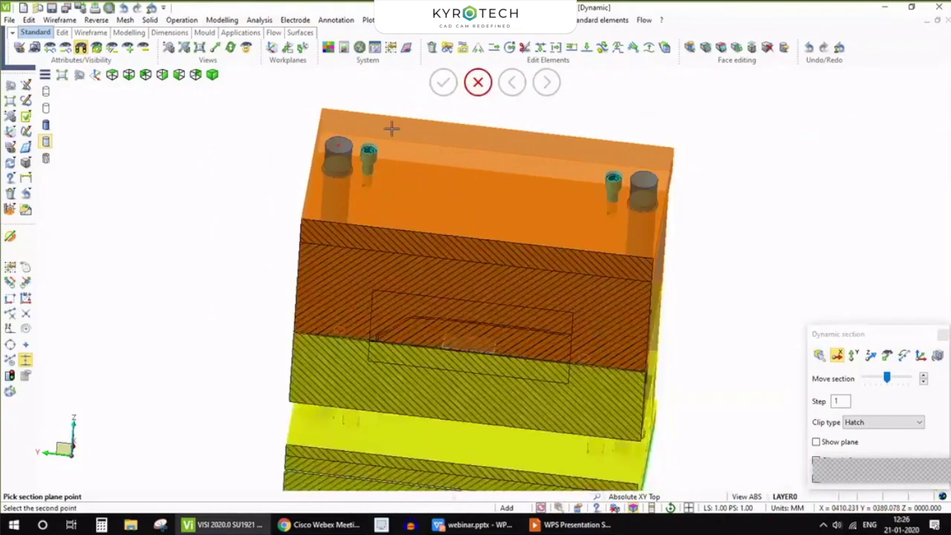
scroll(336, 142, "up", 4)
left_click(336, 142)
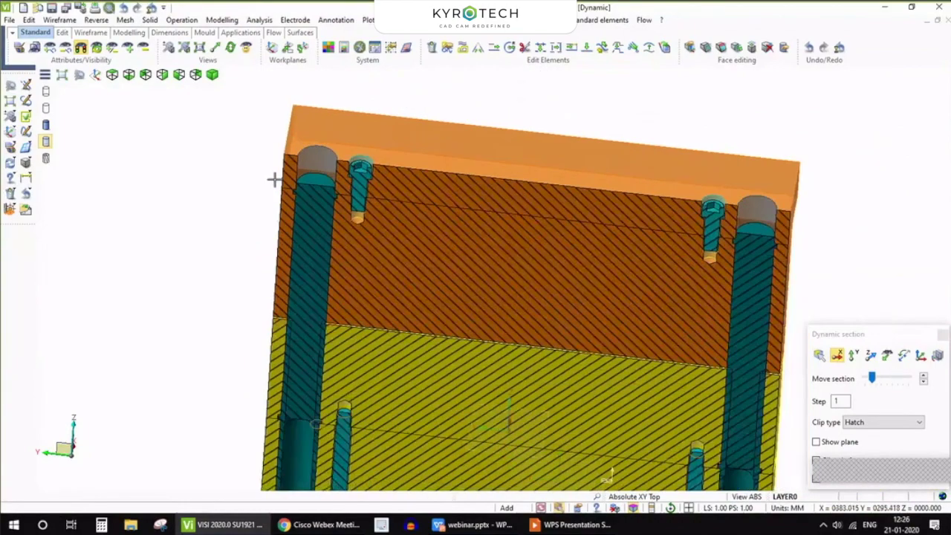
- Examine the sectioned pillar and screw pockets in the cavity-side and core-side plates
scroll(294, 368, "up", 4)
scroll(317, 338, "down", 4)
scroll(308, 206, "up", 5)
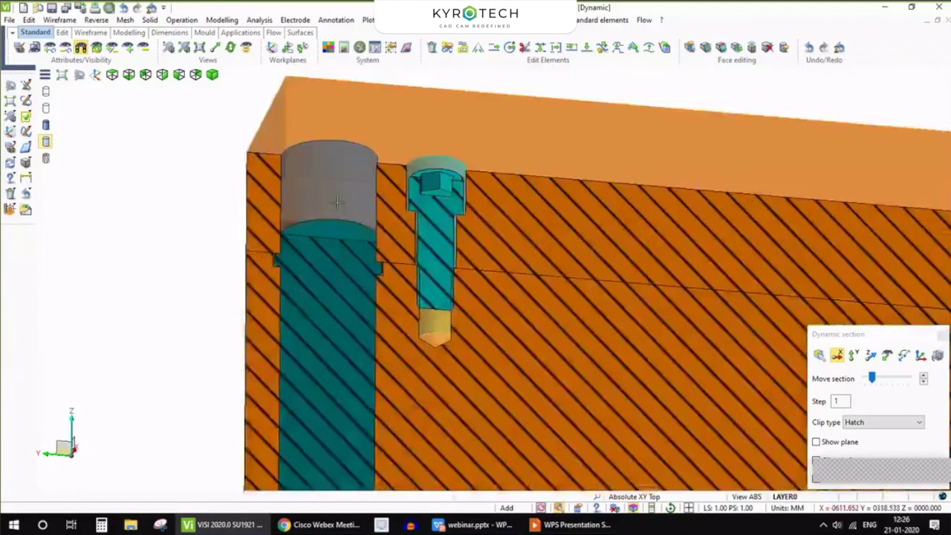
scroll(281, 173, "down", 4)
scroll(668, 188, "up", 1)
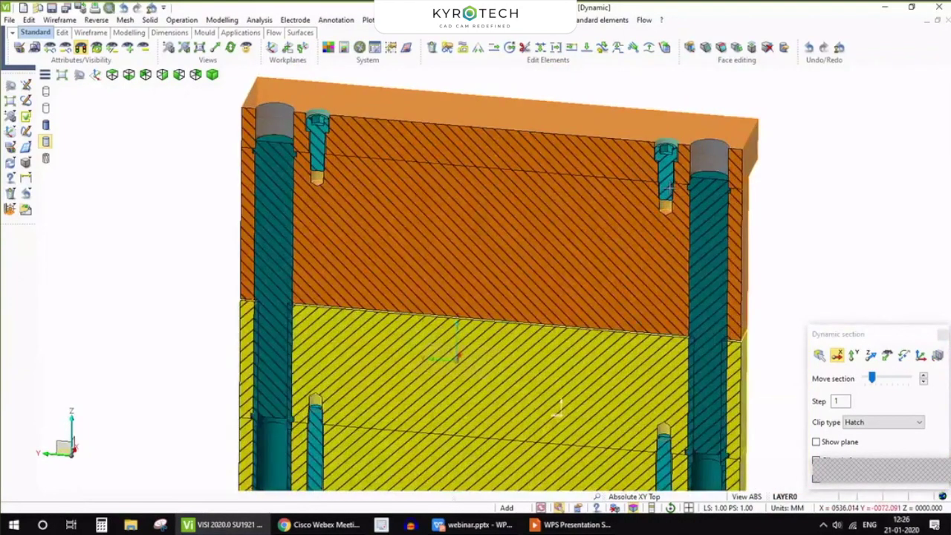
scroll(669, 189, "down", 2)
scroll(600, 154, "up", 1)
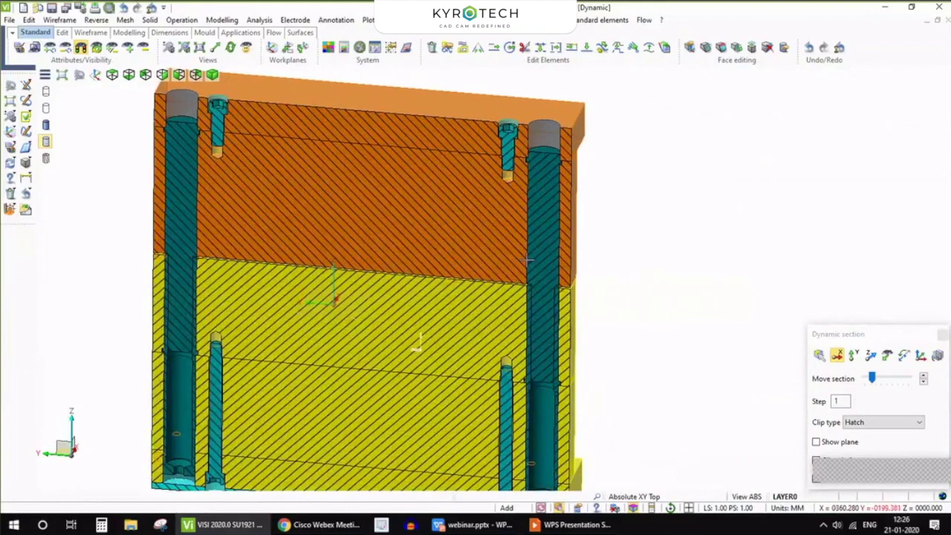
- Close the dynamic section of the mould assembly
scroll(523, 408, "up", 2)
scroll(523, 408, "down", 3)
left_click(943, 335)
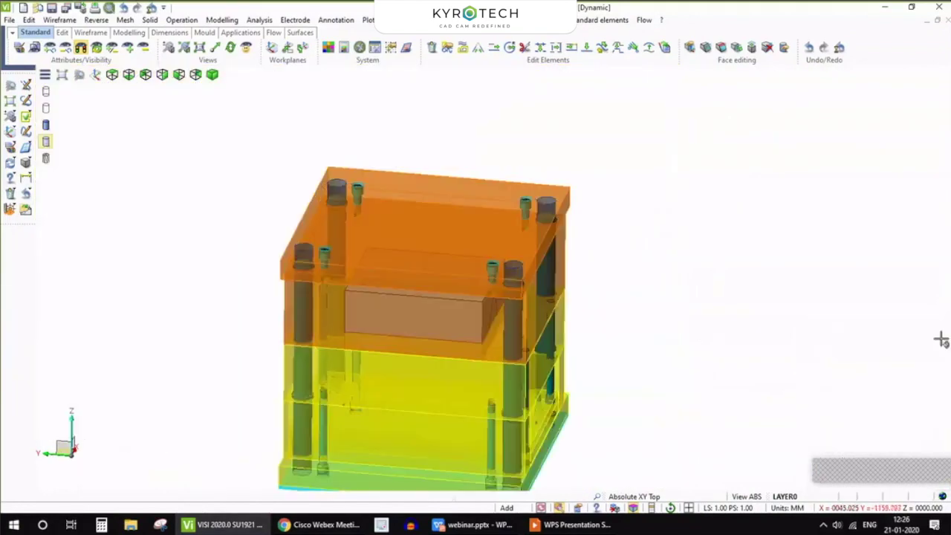
- Examine the insert block and the surrounding plates in the full mould assembly
scroll(475, 356, "down", 2)
scroll(471, 378, "up", 2)
middle_click_drag(454, 340, 484, 340)
scroll(528, 293, "down", 1)
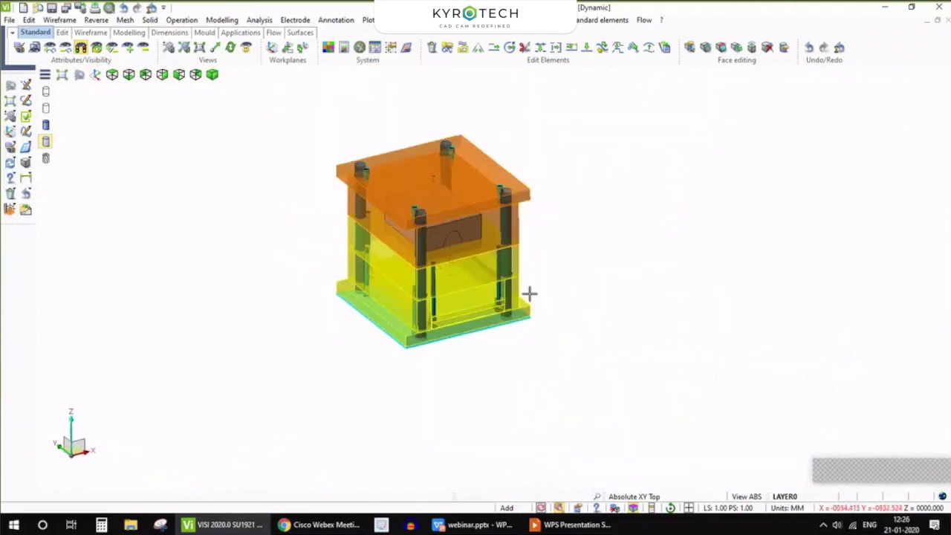
scroll(536, 280, "up", 2)
mouse_move(536, 281)
middle_mouse_down()
mouse_move(483, 275)
mouse_move(526, 283)
middle_mouse_up()
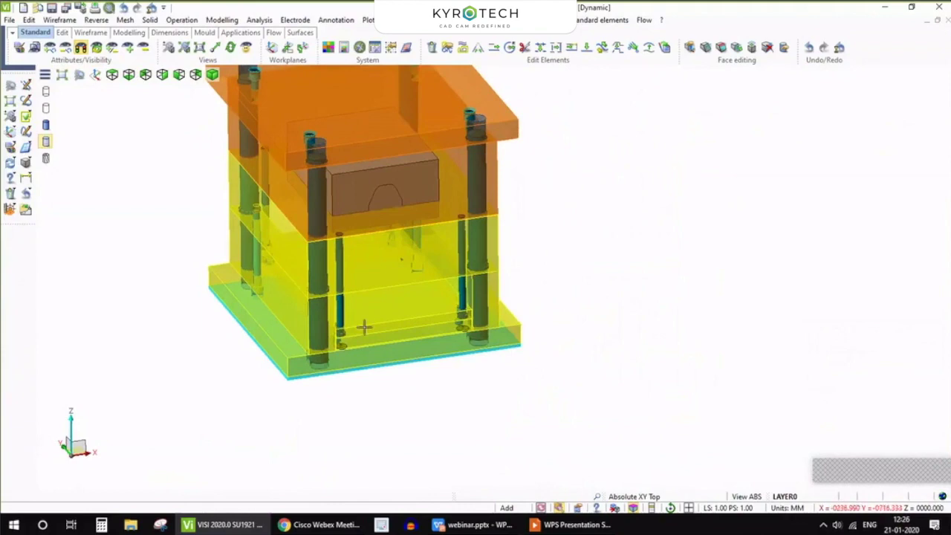
scroll(404, 429, "down", 1)
scroll(369, 291, "up", 3)
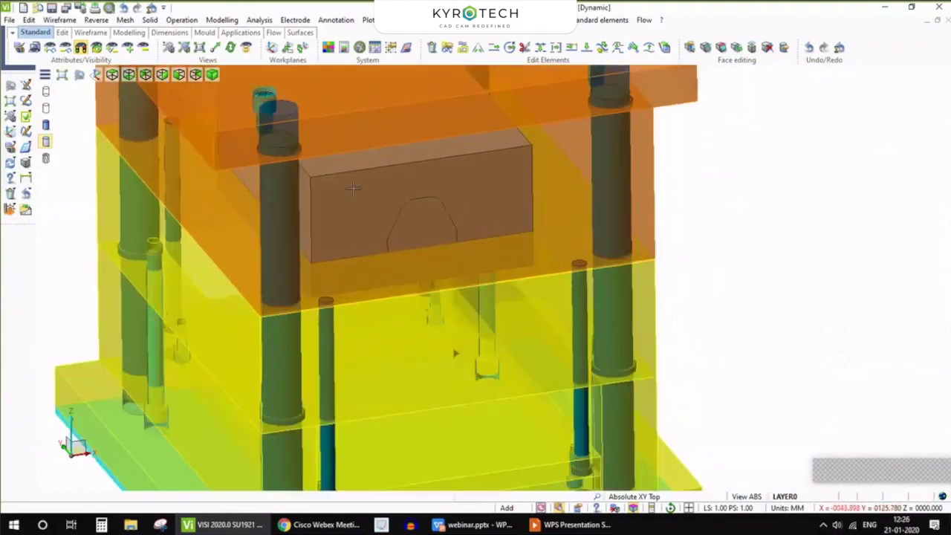
scroll(352, 188, "up", 3)
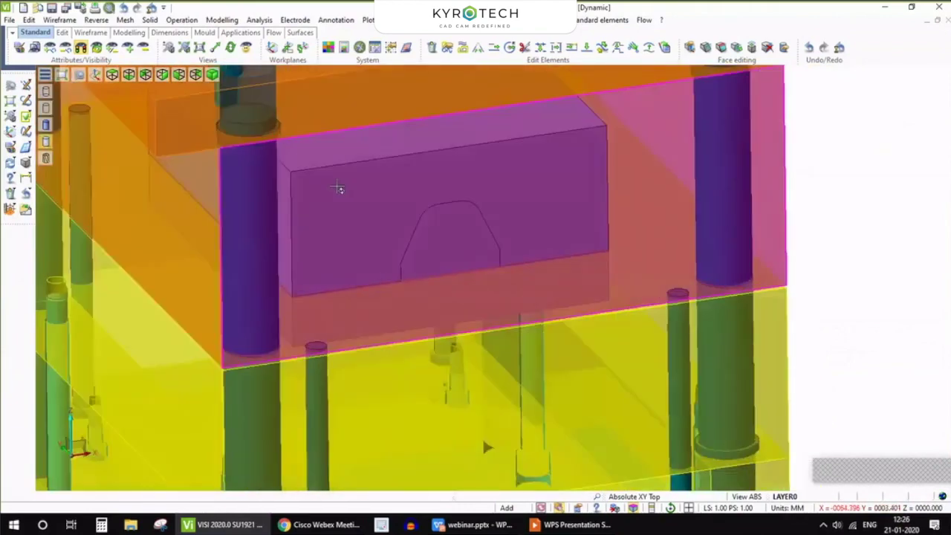
scroll(338, 188, "down", 3)
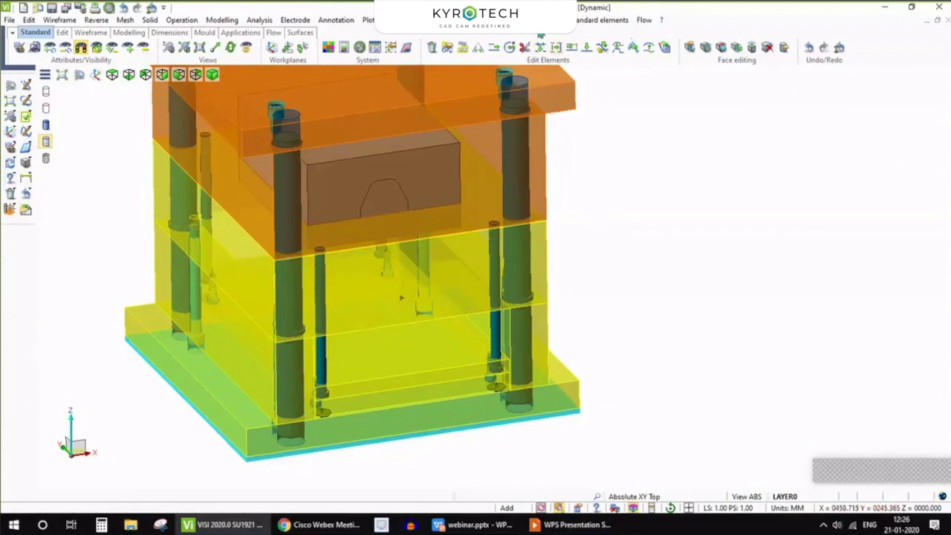
- Start Insert cavities management and select the upper and lower insert blocks as the inserts
left_click(548, 19)
mouse_move(517, 19)
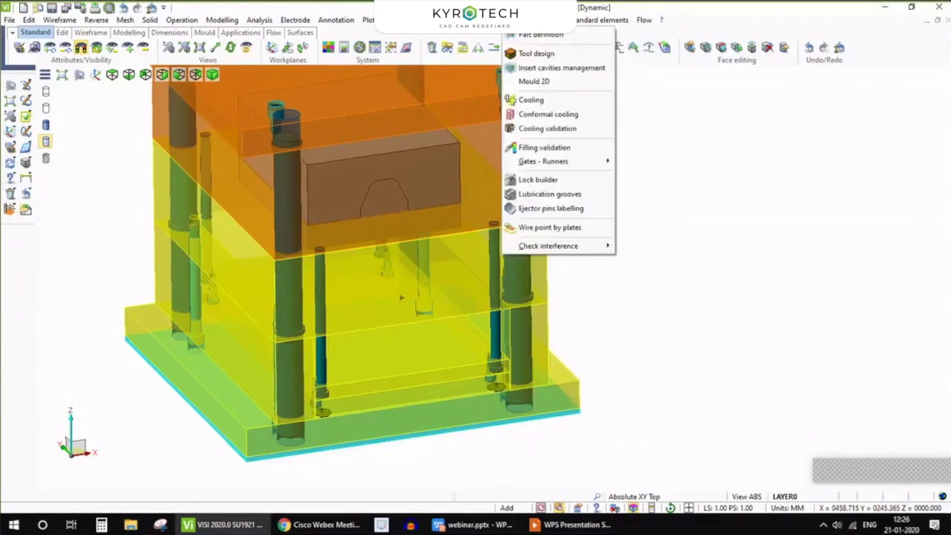
left_click(530, 69)
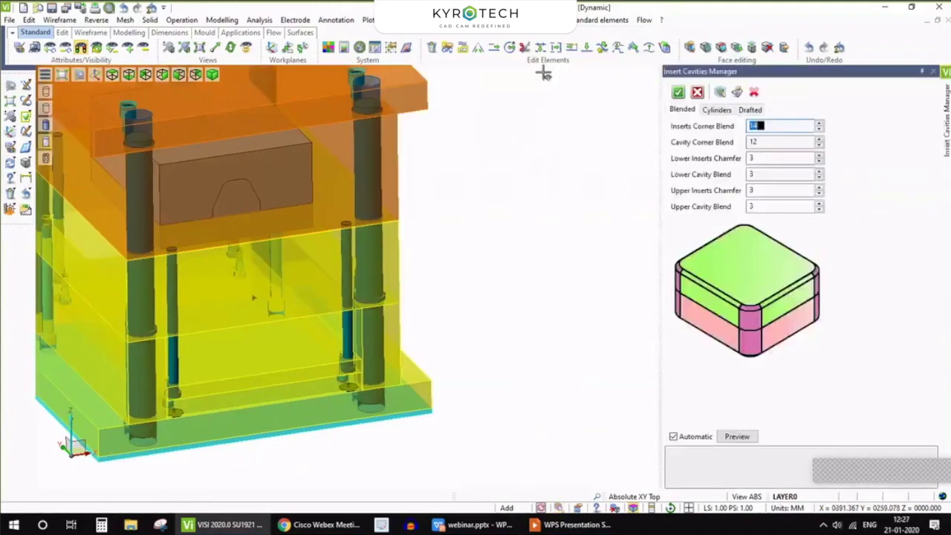
left_click(720, 92)
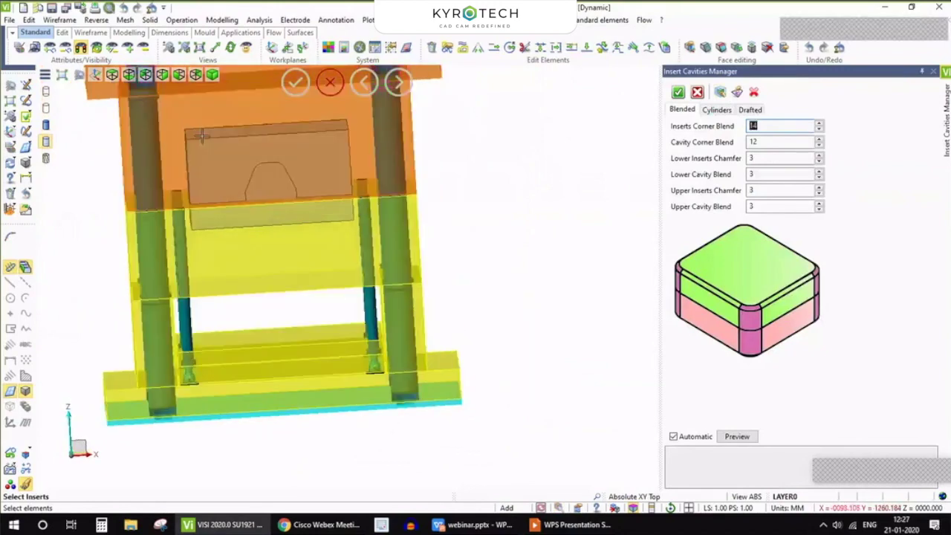
left_click(239, 169)
left_click(200, 219)
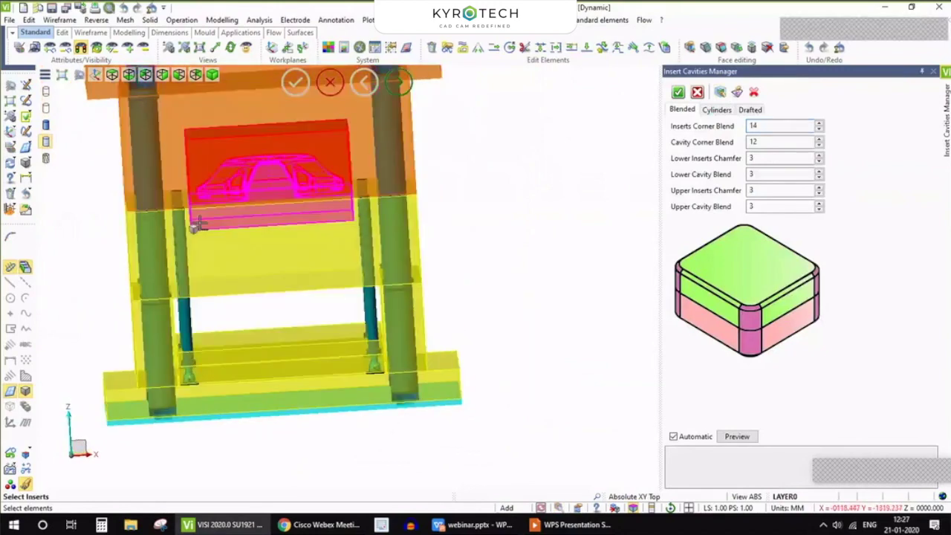
right_click(560, 166)
- Pick the plate around the upper insert as the injection plate and the plate directly below it as the ejection plate
middle_click_drag(271, 197, 468, 271)
left_click(134, 178)
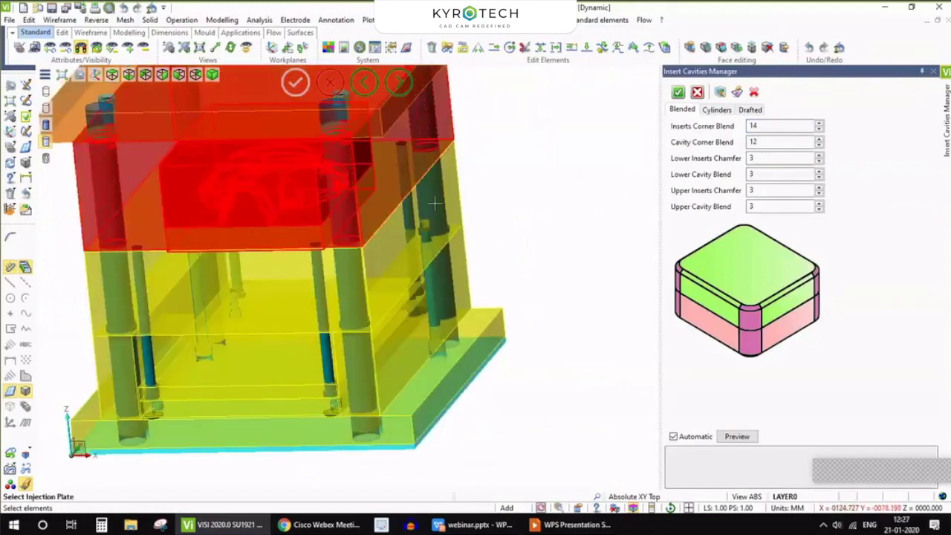
scroll(434, 203, "down", 3)
scroll(475, 228, "up", 4)
right_click(503, 183)
scroll(492, 201, "down", 4)
scroll(310, 244, "up", 3)
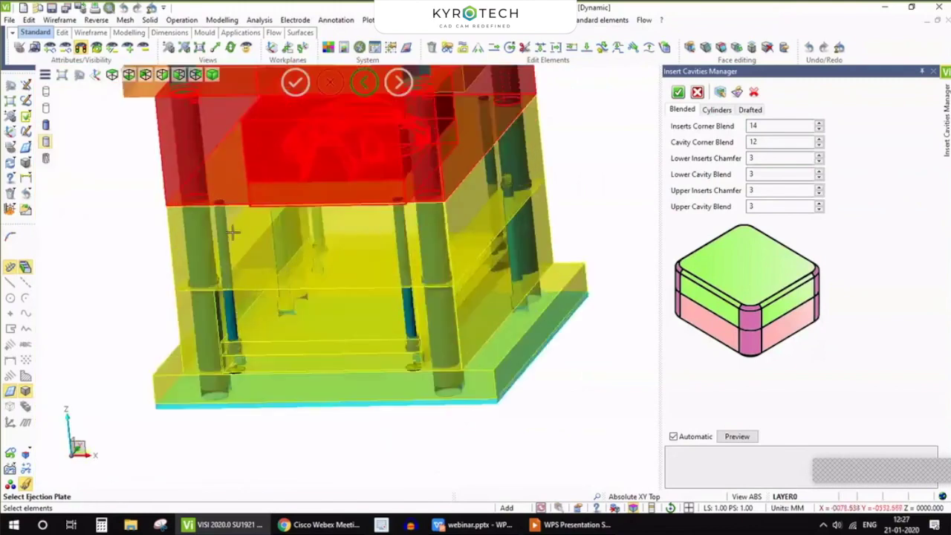
left_click(233, 232)
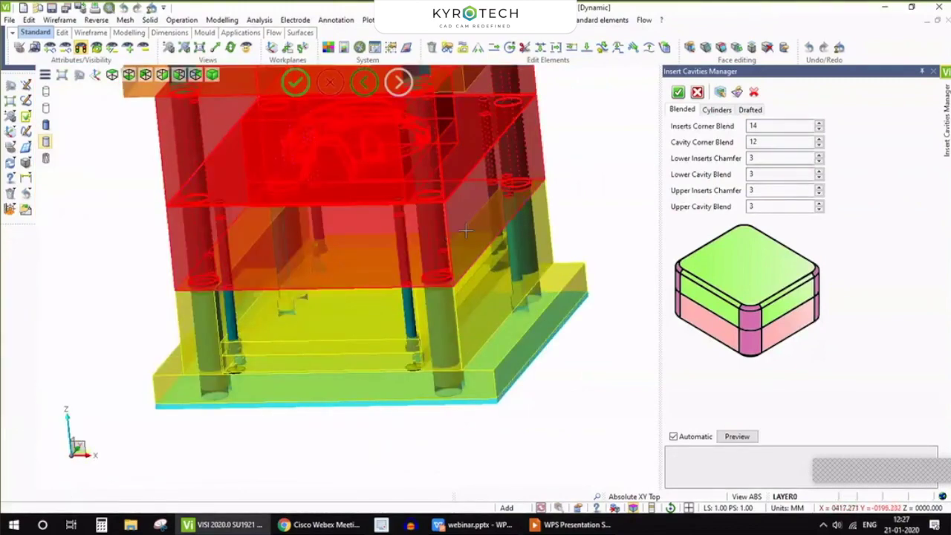
- Examine the blended insert corners and review the corner blend, chamfer and cavity blend parameters
scroll(303, 282, "up", 6)
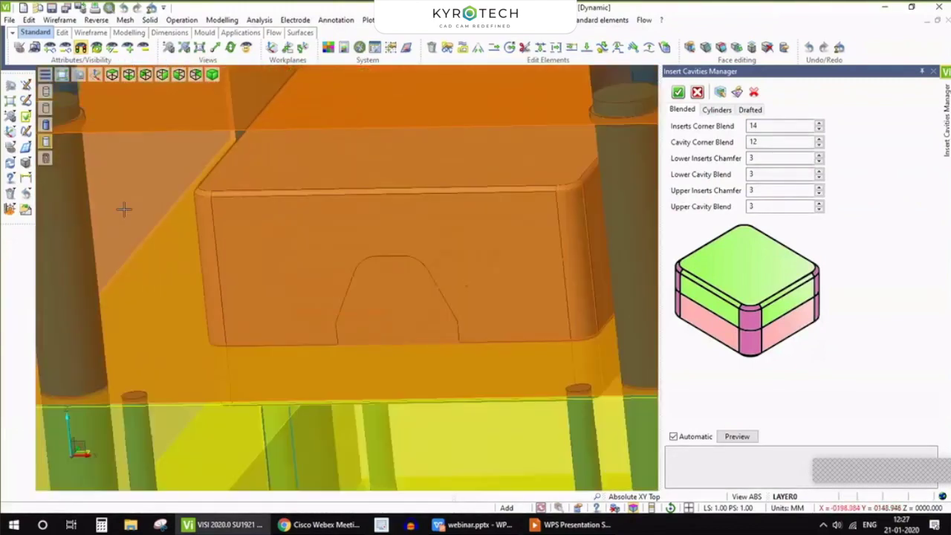
scroll(124, 209, "down", 2)
mouse_move(267, 233)
middle_mouse_down()
mouse_move(320, 218)
mouse_move(269, 235)
middle_mouse_up()
scroll(180, 201, "up", 2)
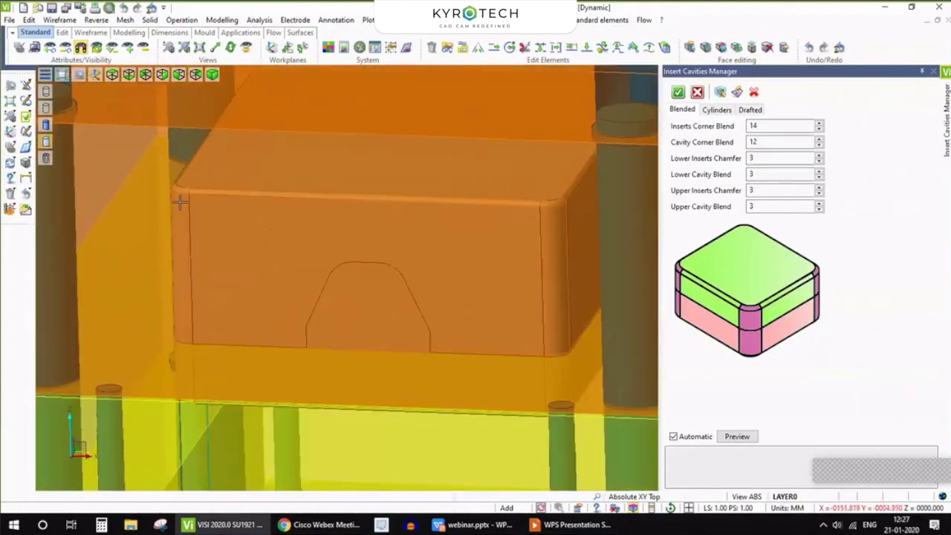
scroll(180, 202, "up", 1)
left_click(788, 191)
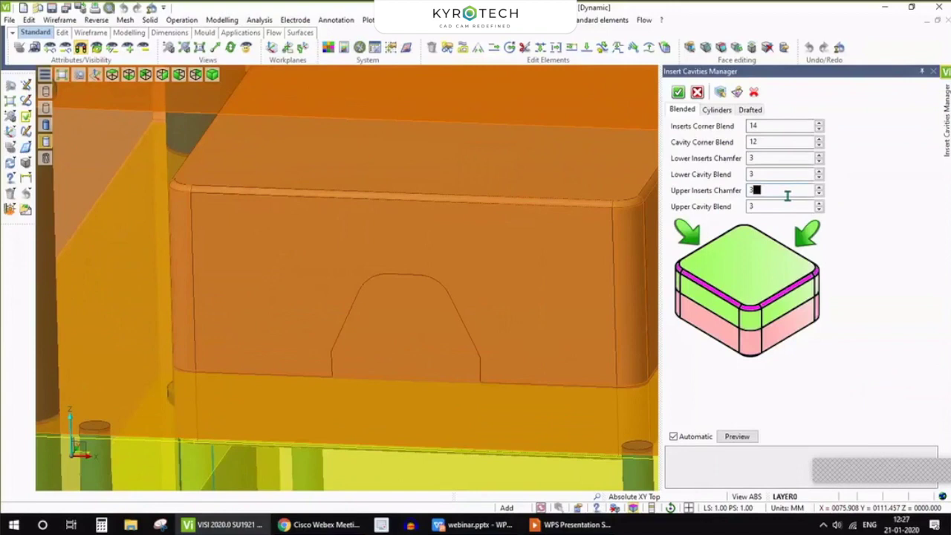
left_click(789, 208)
left_click(784, 191)
left_click(790, 173)
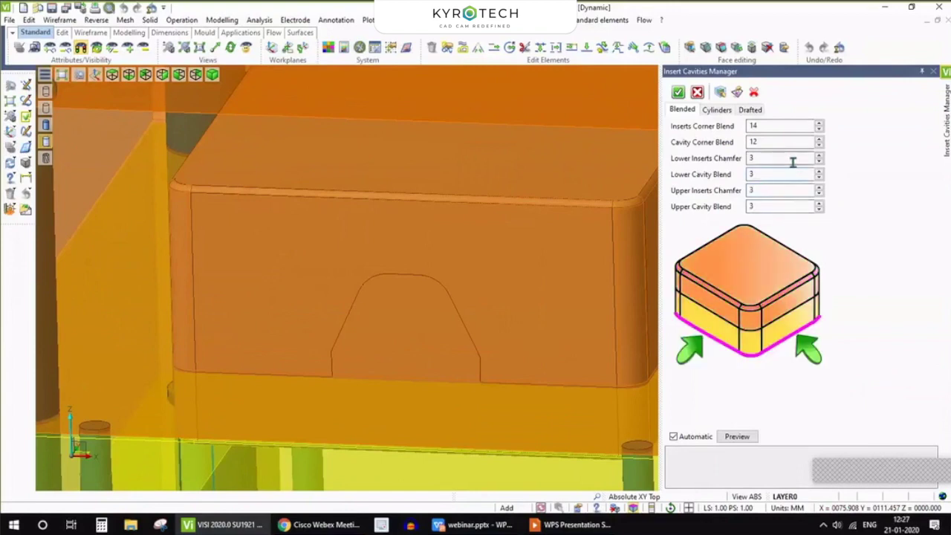
left_click(791, 159)
left_click(786, 143)
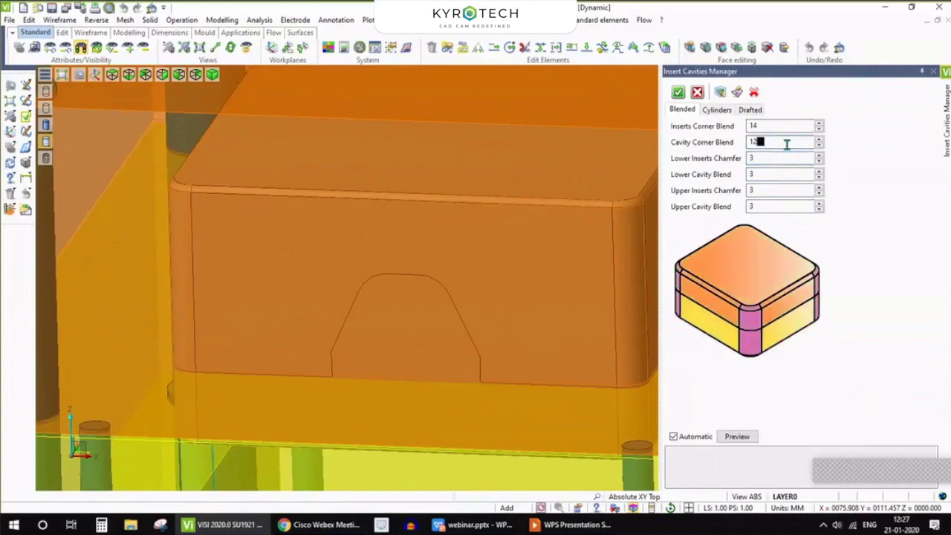
left_click(779, 124)
- Set the Cavity Corner Blend to 10 and the Inserts Corner Blend to 12
left_click(777, 142)
left_click_drag(788, 145, 747, 148)
type("10")
left_click(759, 126)
left_click_drag(760, 127, 747, 128)
type("12")
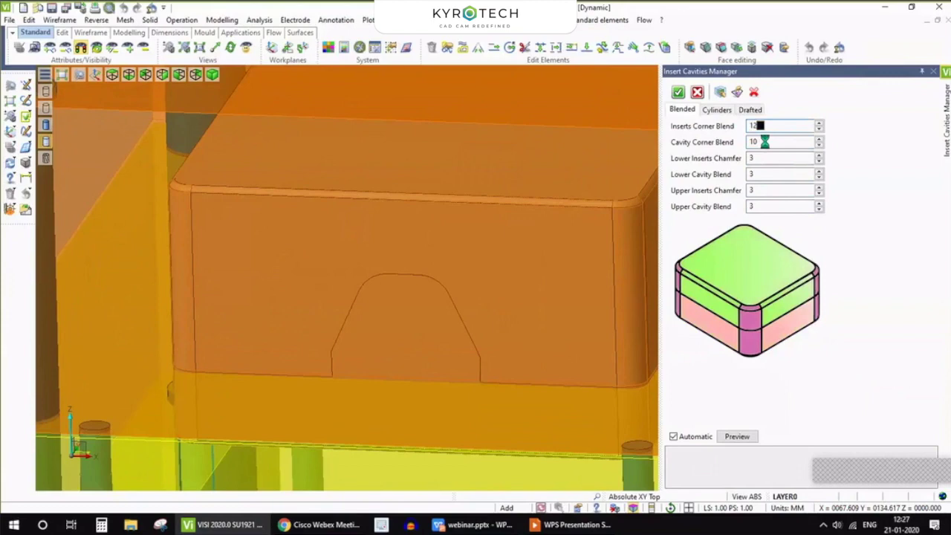
left_click(764, 142)
scroll(317, 223, "down", 3)
middle_click_drag(318, 225, 315, 258)
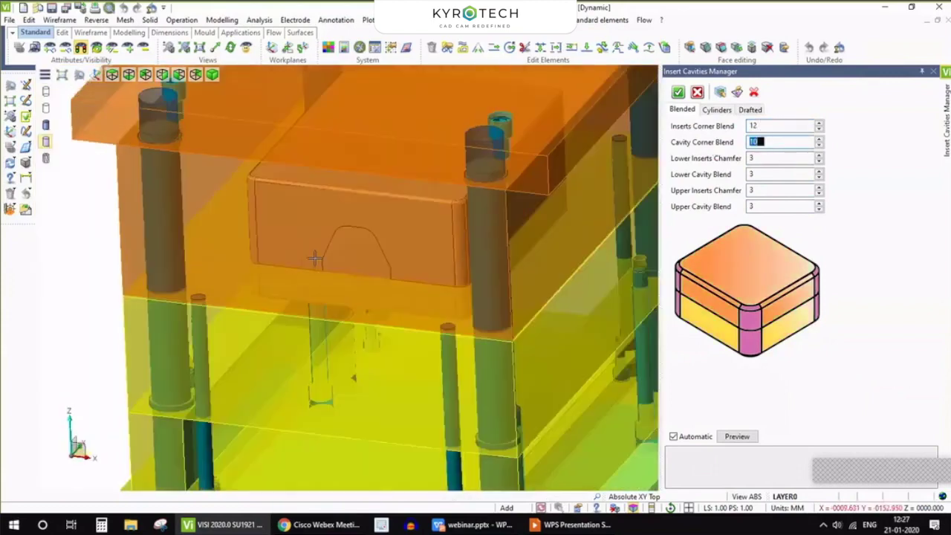
scroll(315, 258, "up", 3)
scroll(304, 248, "down", 4)
scroll(304, 248, "up", 4)
scroll(333, 221, "down", 2)
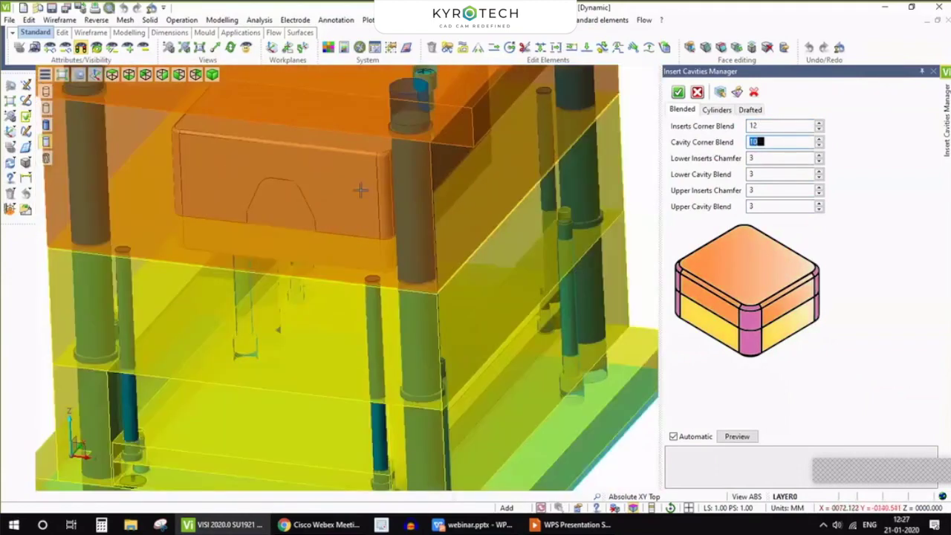
- Review the cylinder and drafted corner options for the insert cavities, finishing with the blended type
left_click(718, 110)
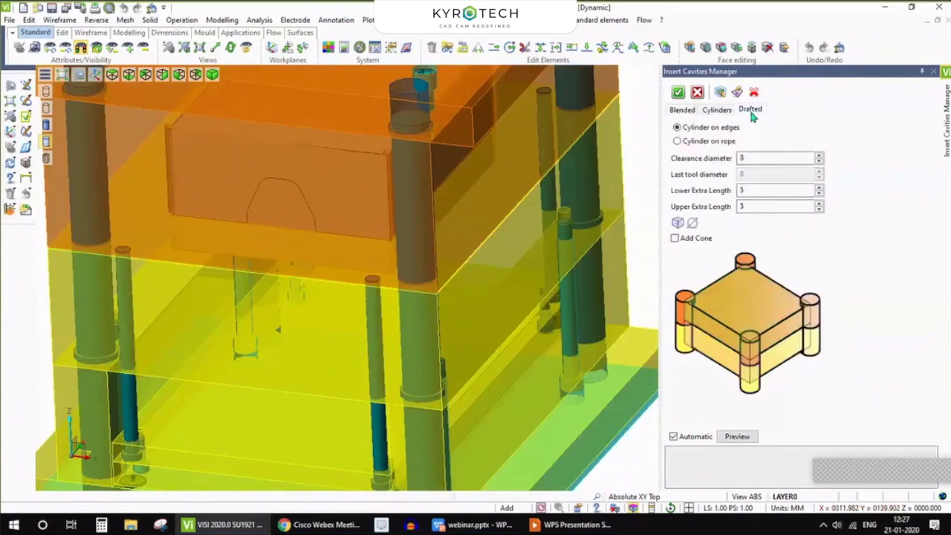
left_click(751, 110)
left_click_drag(932, 317, 933, 297)
left_click(717, 109)
left_click(682, 109)
- Apply the blended insert cavities to the mould plates
scroll(274, 250, "down", 3)
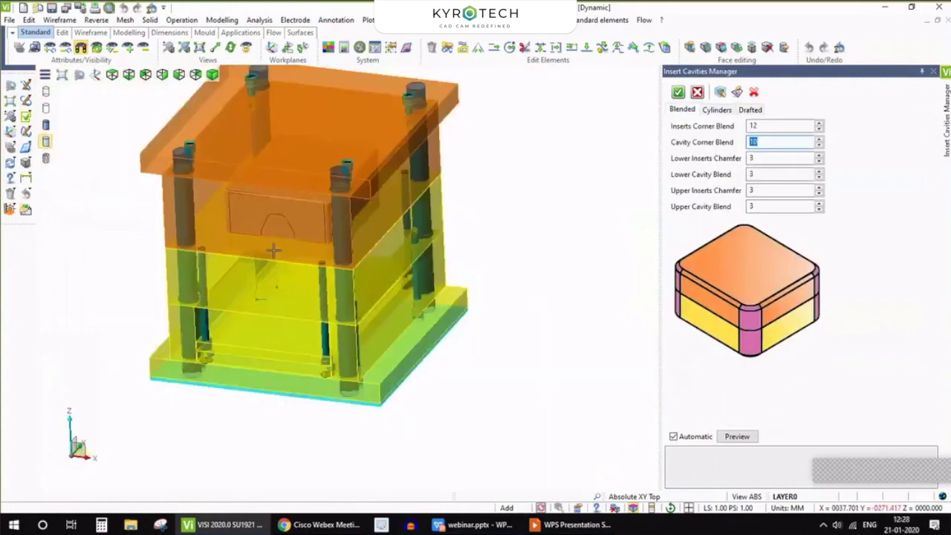
scroll(274, 250, "up", 3)
middle_click_drag(274, 251, 275, 272)
scroll(201, 265, "down", 3)
middle_click_drag(202, 265, 210, 276)
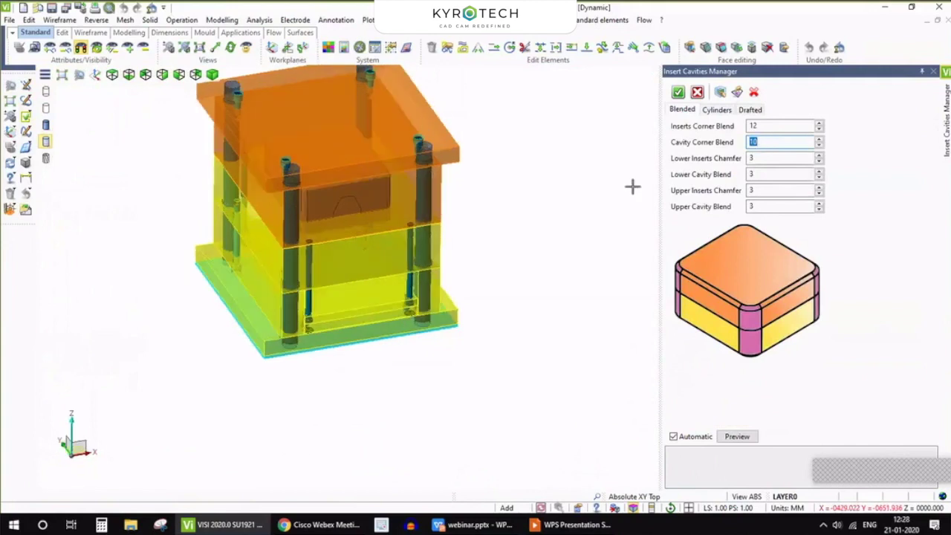
left_click(677, 92)
- Inspect the inserts and their pockets with a dynamic section along X moved through the insert area, finishing by closing the section
mouse_move(327, 316)
middle_mouse_down()
mouse_move(392, 306)
mouse_move(382, 320)
middle_mouse_up()
key("ctrl+d")
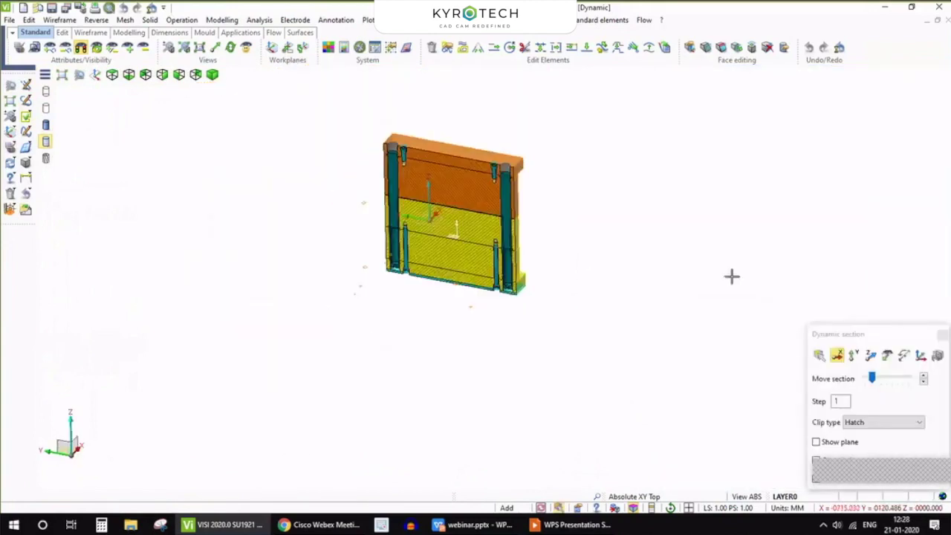
left_click(890, 380)
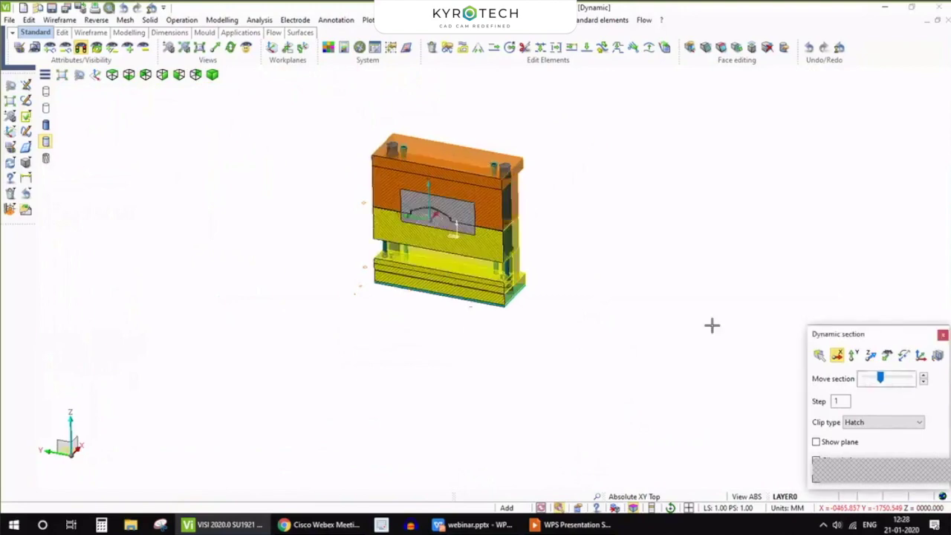
scroll(406, 220, "up", 5)
scroll(402, 221, "up", 2)
middle_click_drag(403, 221, 363, 248)
scroll(287, 272, "down", 5)
left_click(943, 336)
- Open the standard elements library for mould inserts
scroll(415, 275, "down", 2)
scroll(406, 358, "down", 2)
scroll(406, 312, "up", 1)
left_click(603, 21)
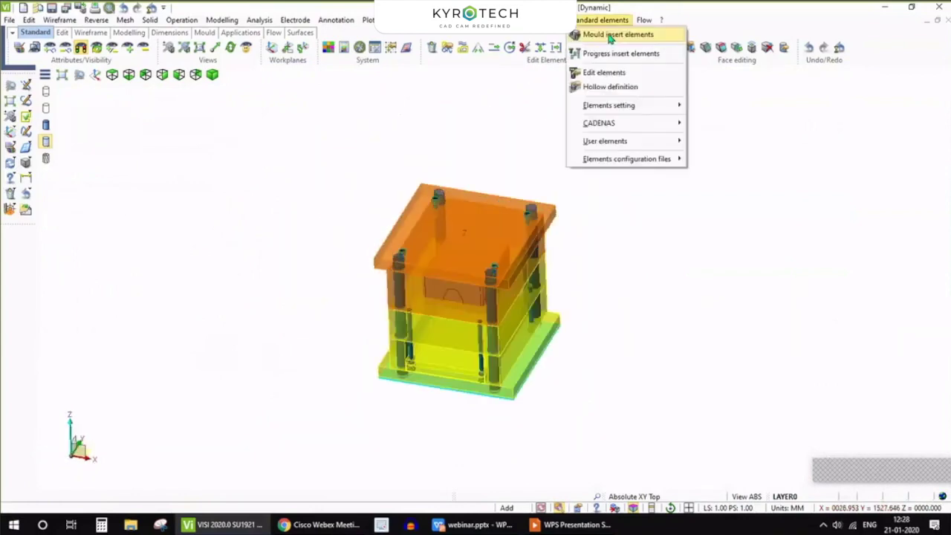
left_click(609, 35)
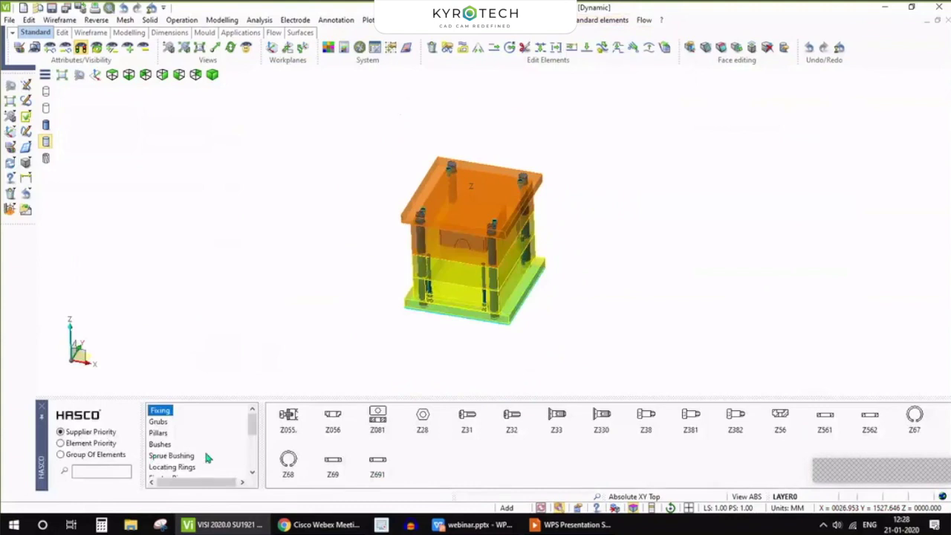
- Browse the HASCO catalogue's Cooling, Other Cooling, Springs and Grubs categories
mouse_move(252, 434)
left_mouse_down()
mouse_move(254, 466)
mouse_move(253, 433)
left_mouse_up()
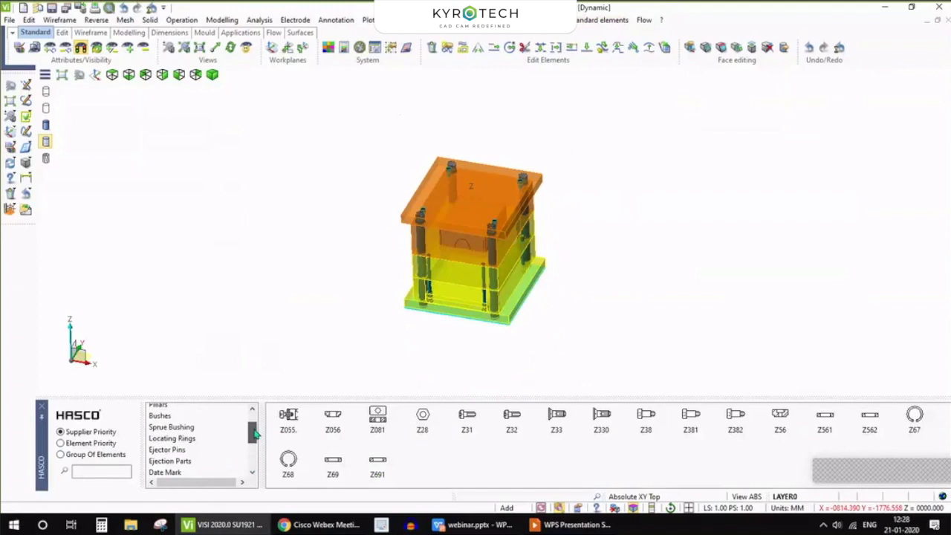
left_click_drag(255, 433, 257, 458)
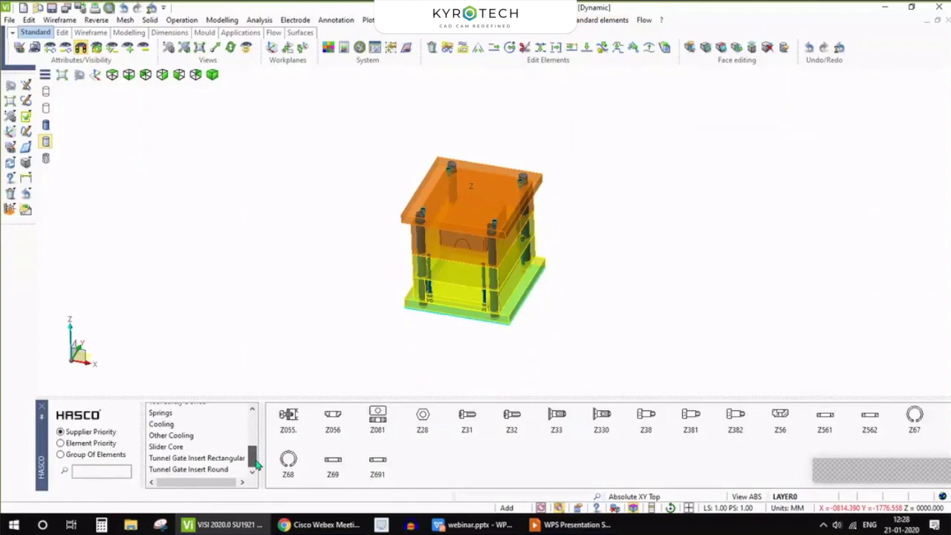
left_click(162, 425)
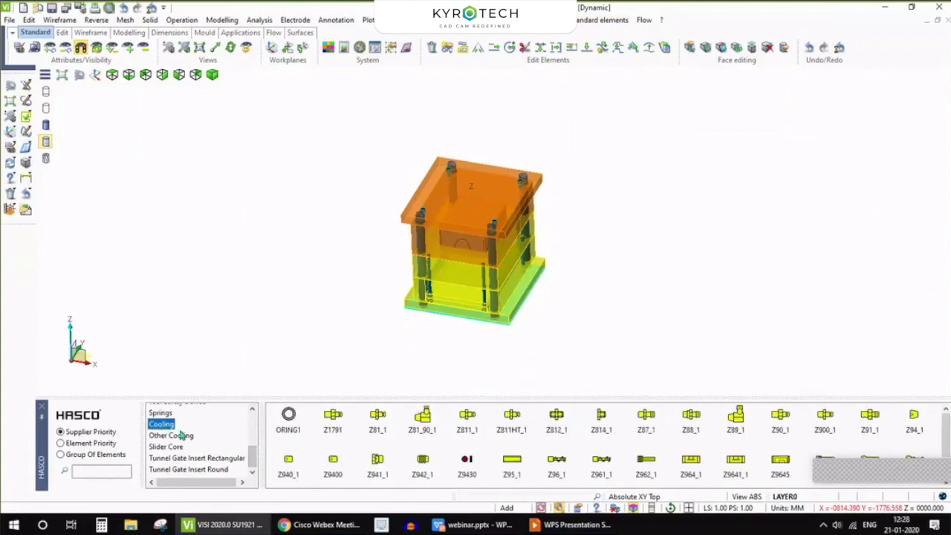
left_click(181, 436)
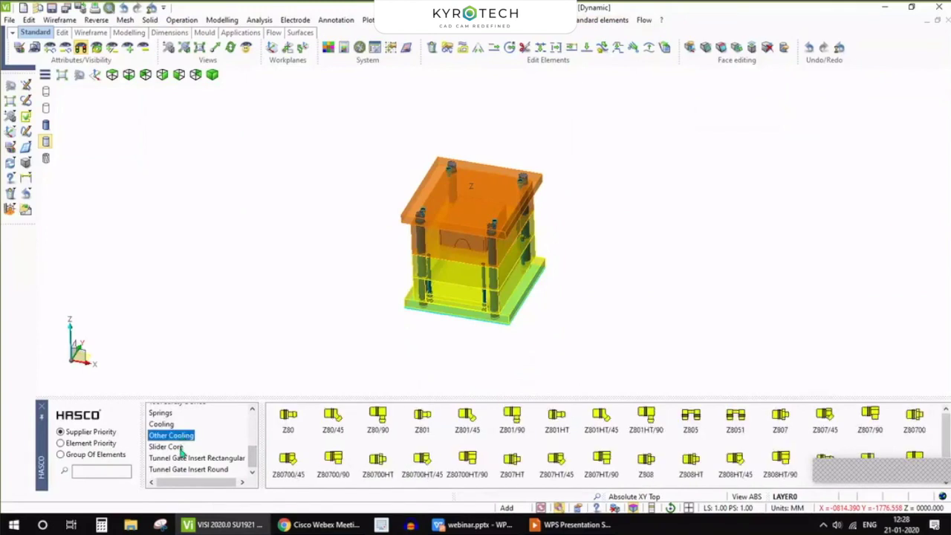
left_click(163, 414)
scroll(193, 451, "up", 5)
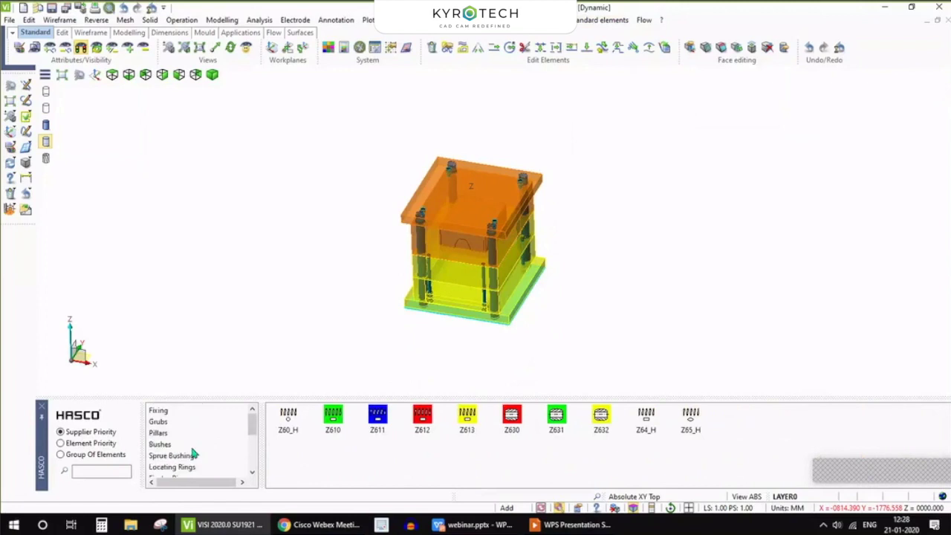
left_click(159, 421)
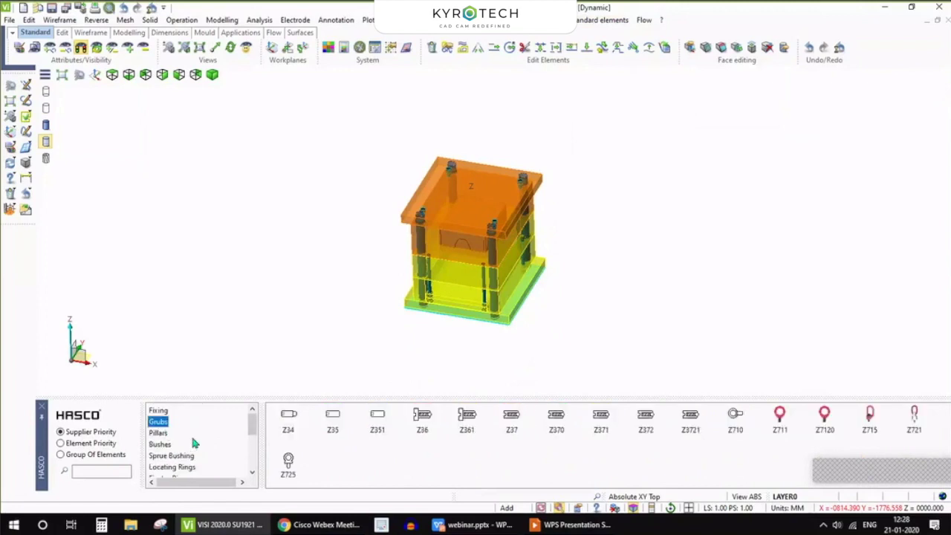
- Start placing a HASCO Z31 cap head screw from the Fixing category with the top clamping plate as start plate
left_click(158, 410)
left_click(466, 416)
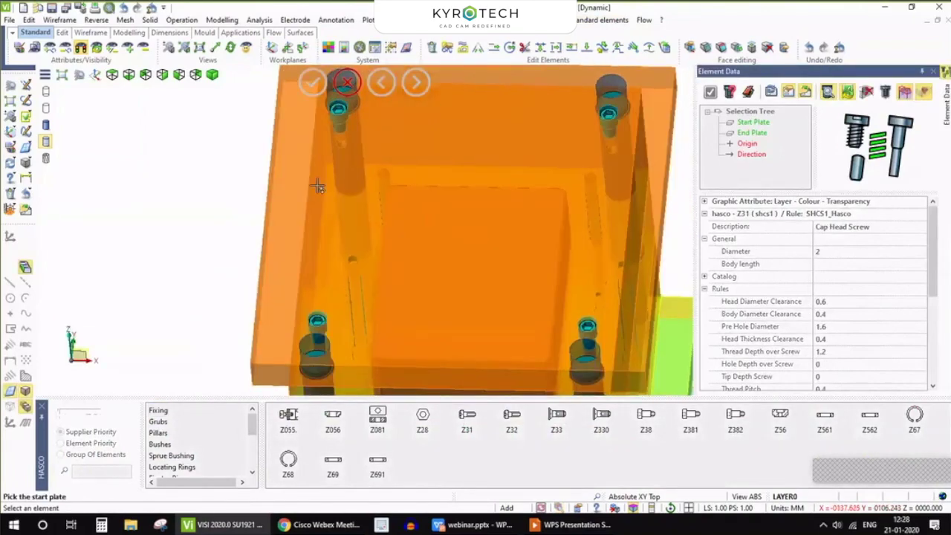
left_click(275, 125)
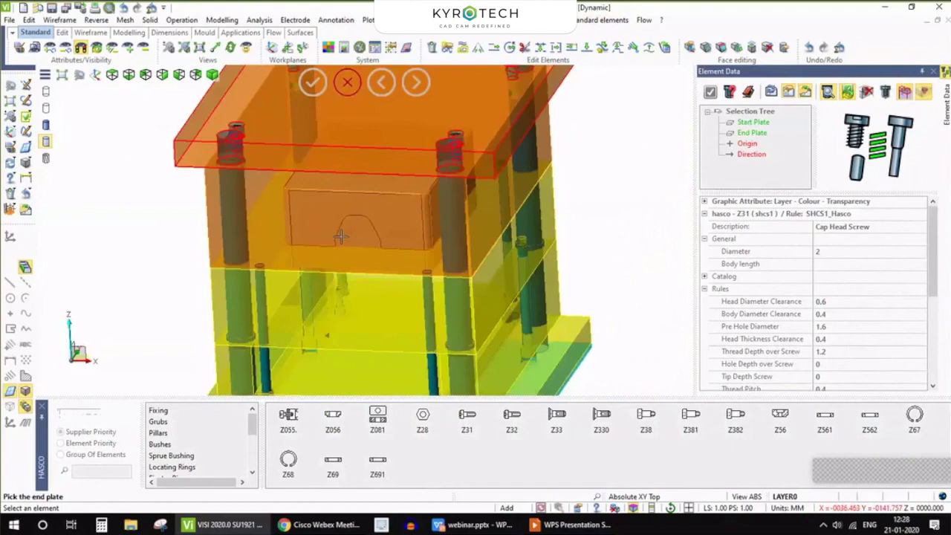
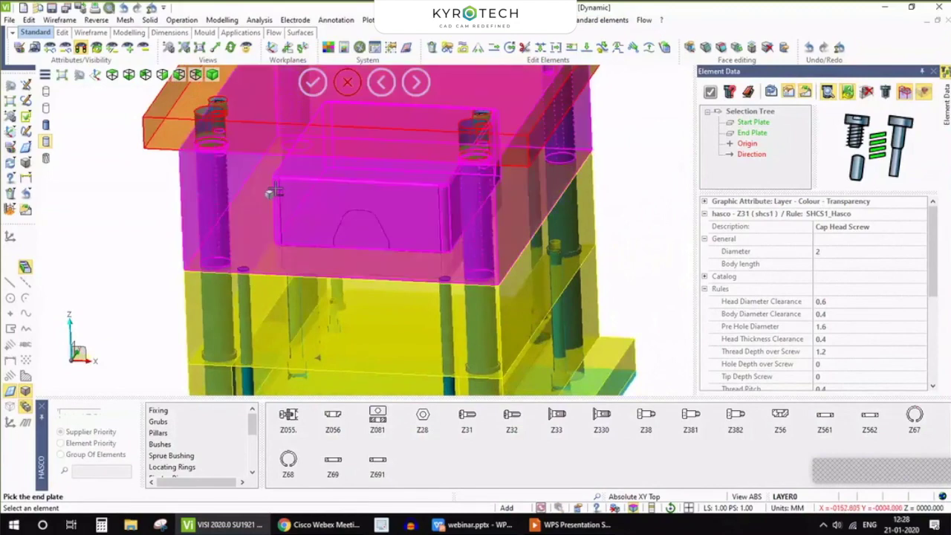
- Hide the upper cavity plate and pick the upper insert block as the screw's end plate
left_click(146, 53)
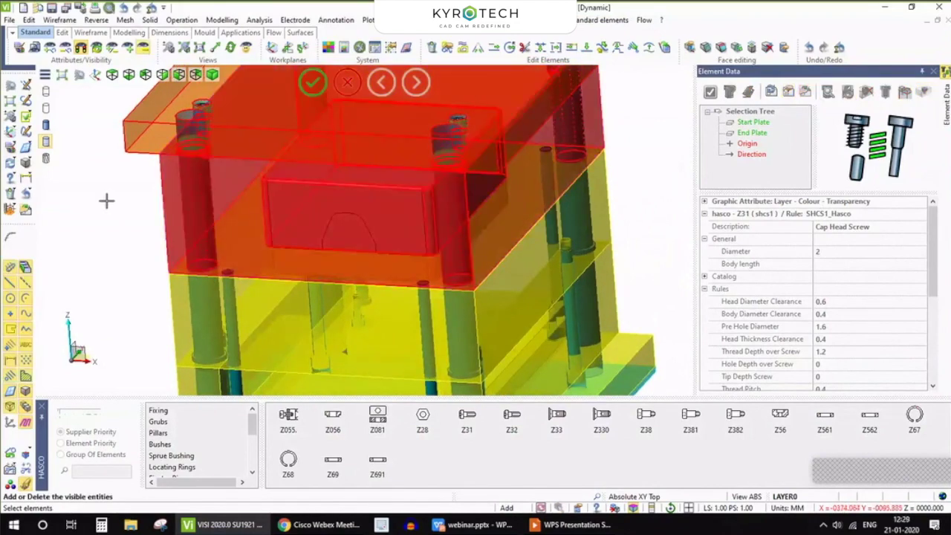
right_click(106, 201)
scroll(334, 215, "up", 3)
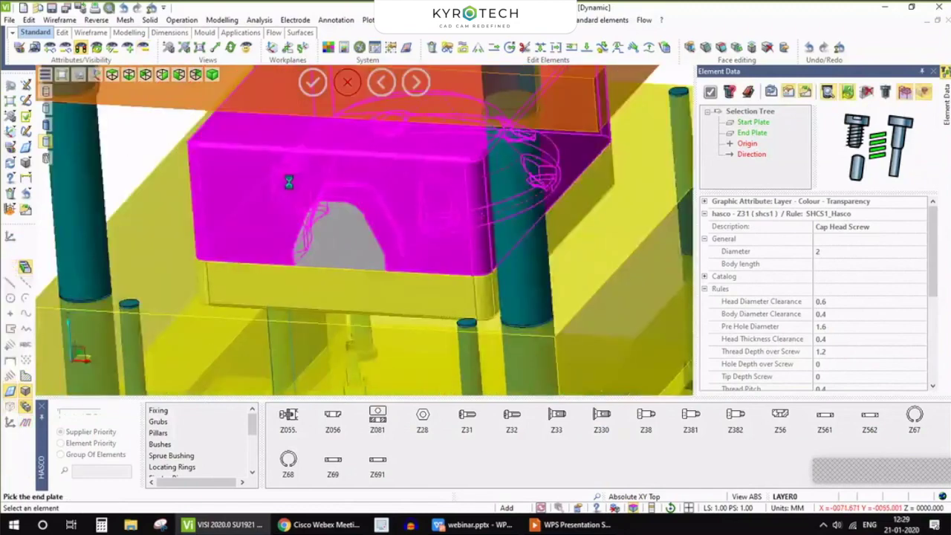
left_click(289, 183)
scroll(250, 206, "down", 6)
scroll(592, 159, "up", 3)
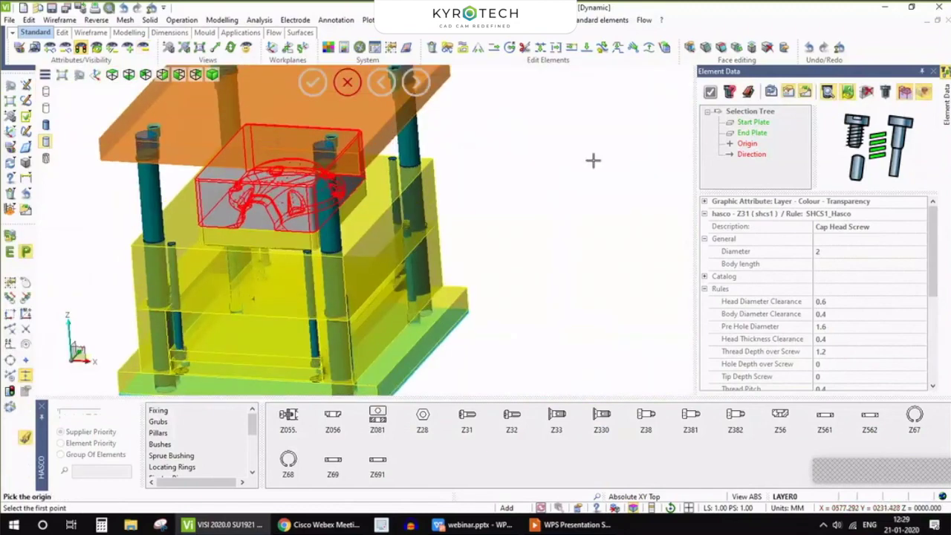
- Define the screw origins at the centres of the upper insert's four corner arcs
middle_click_drag(543, 180, 558, 218)
scroll(558, 218, "up", 2)
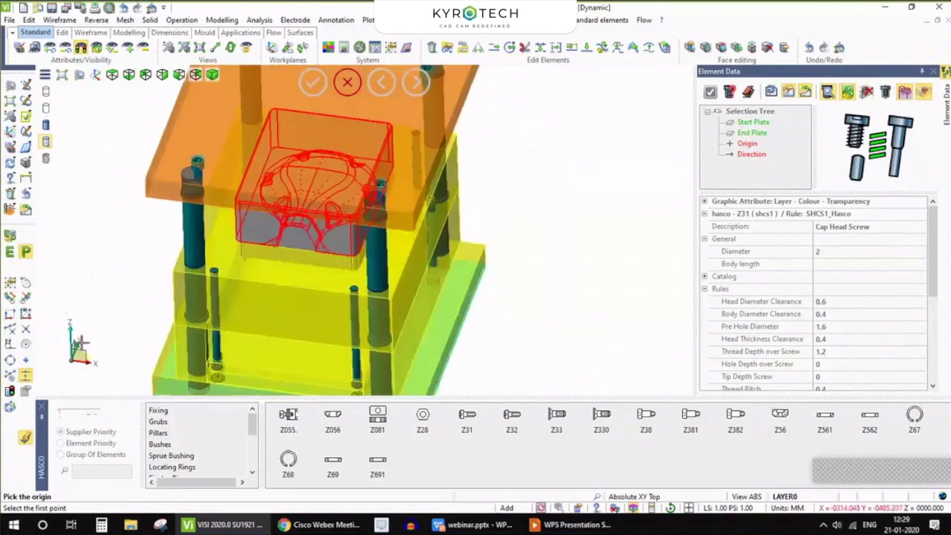
left_click(26, 344)
middle_click_drag(334, 212, 388, 255)
scroll(281, 234, "up", 5)
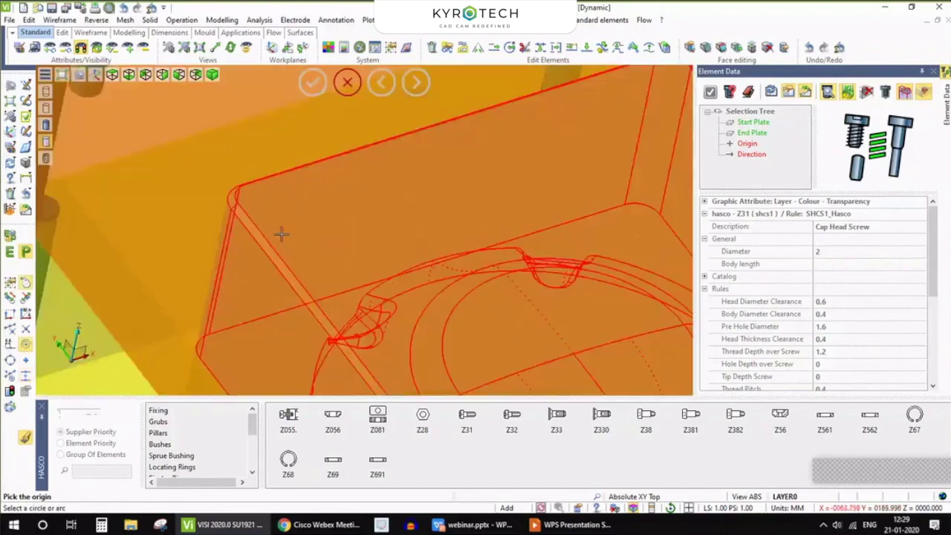
scroll(282, 233, "up", 2)
left_click(221, 171)
scroll(213, 183, "down", 7)
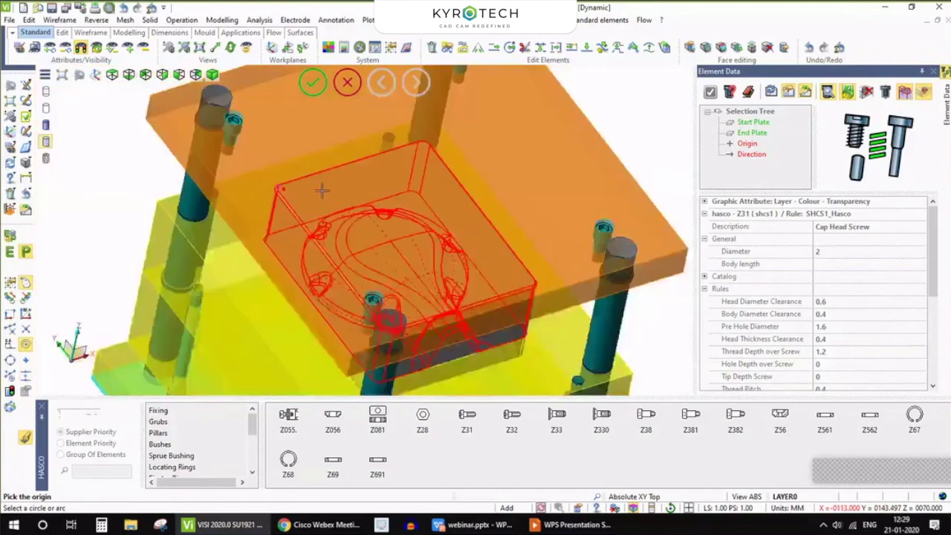
scroll(322, 191, "up", 6)
scroll(288, 195, "down", 6)
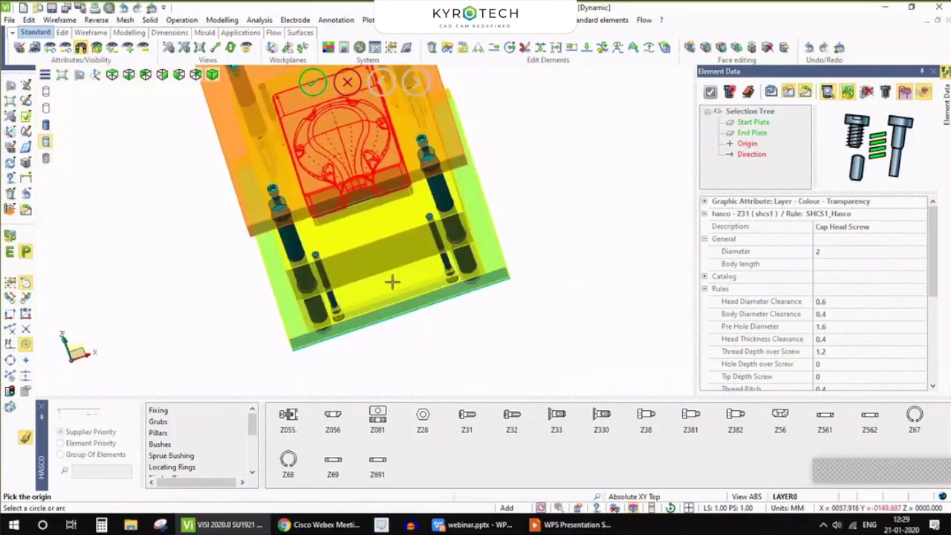
scroll(391, 280, "up", 5)
scroll(297, 253, "down", 1)
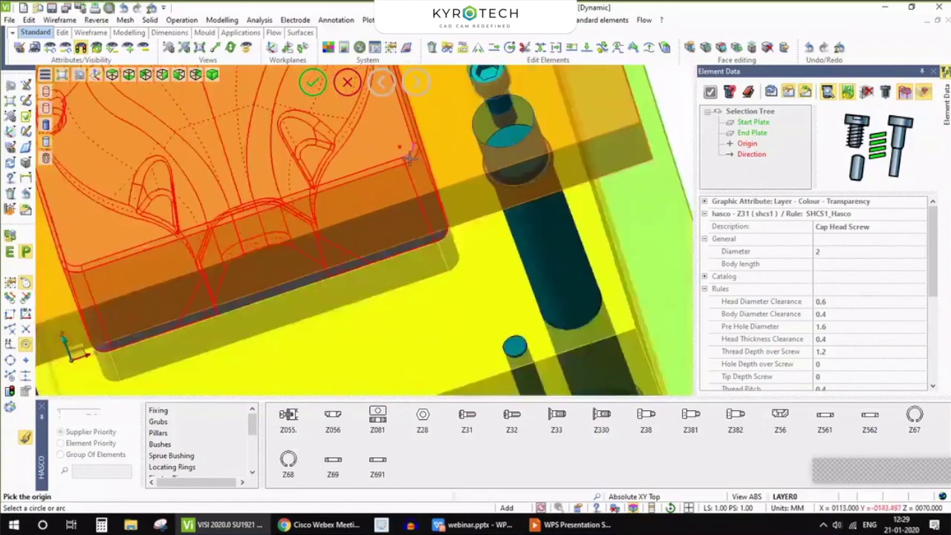
scroll(211, 229, "up", 1)
scroll(204, 215, "down", 5)
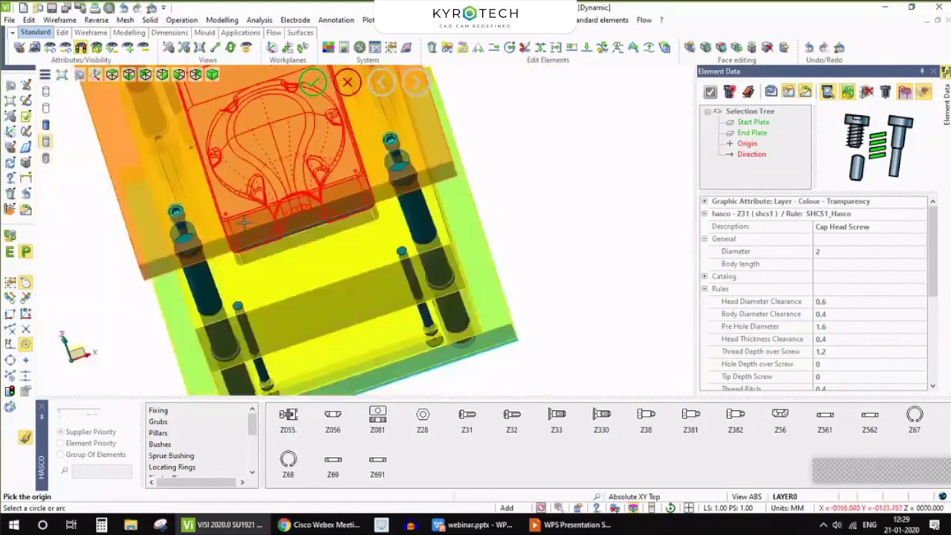
scroll(304, 119, "up", 1)
left_click(306, 117)
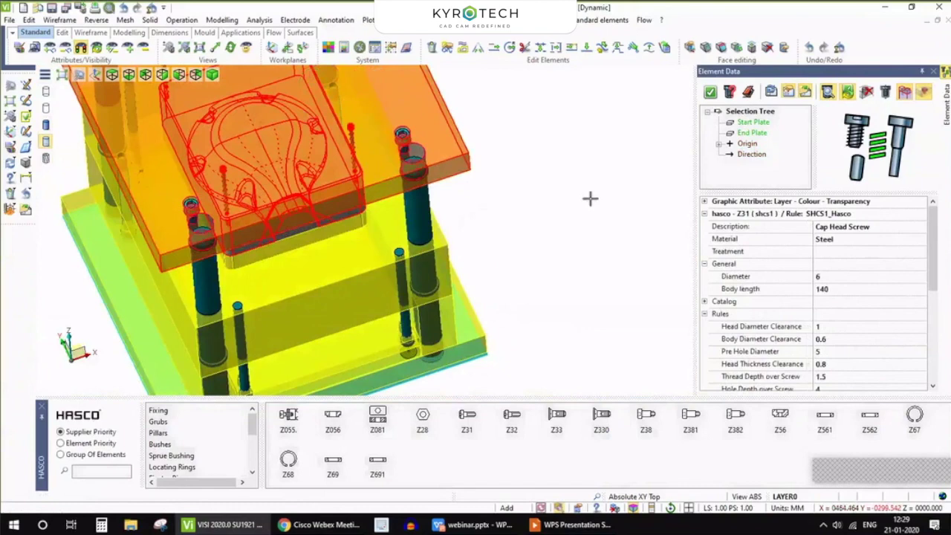
- Set the cap head screw diameter to 12 and check the preview through the plate and insert
scroll(410, 222, "up", 2)
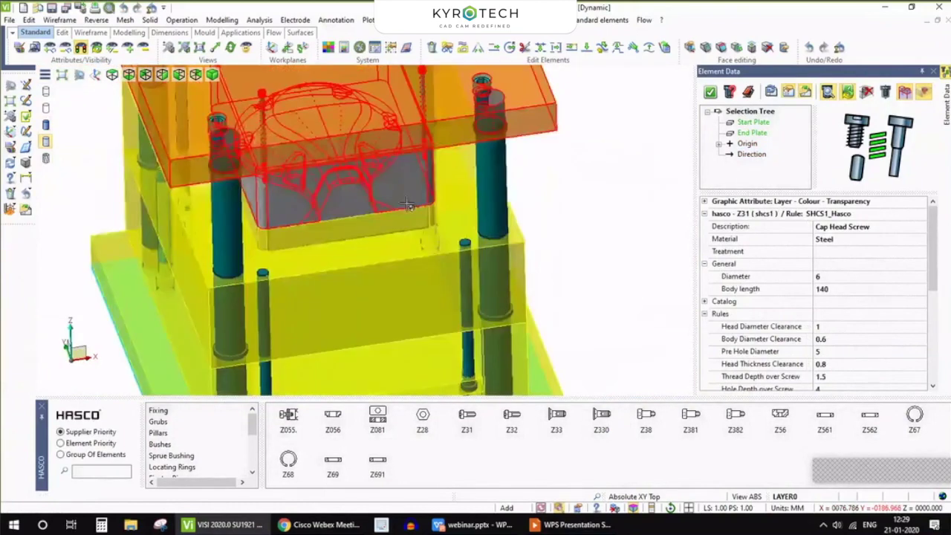
left_click(865, 277)
left_click(869, 281)
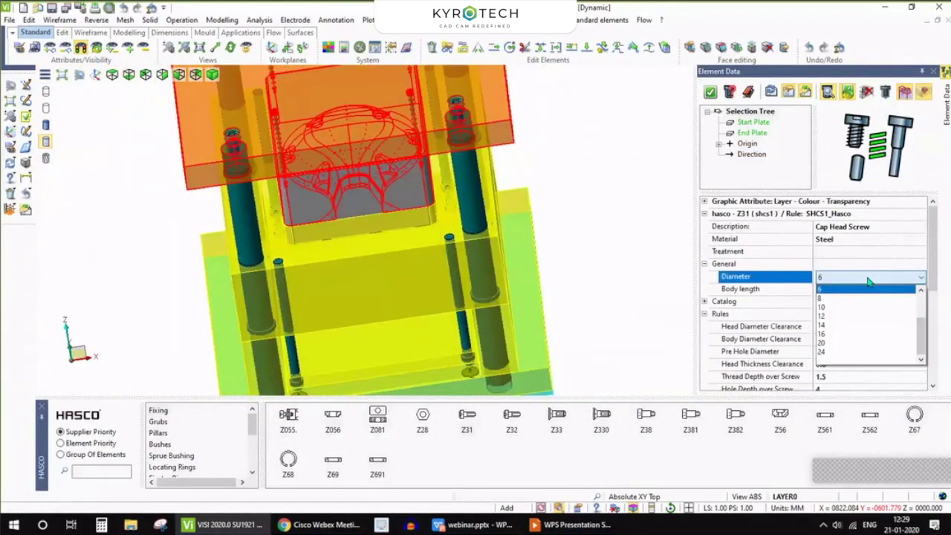
left_click(835, 316)
middle_click_drag(315, 189, 327, 167)
scroll(327, 167, "up", 3)
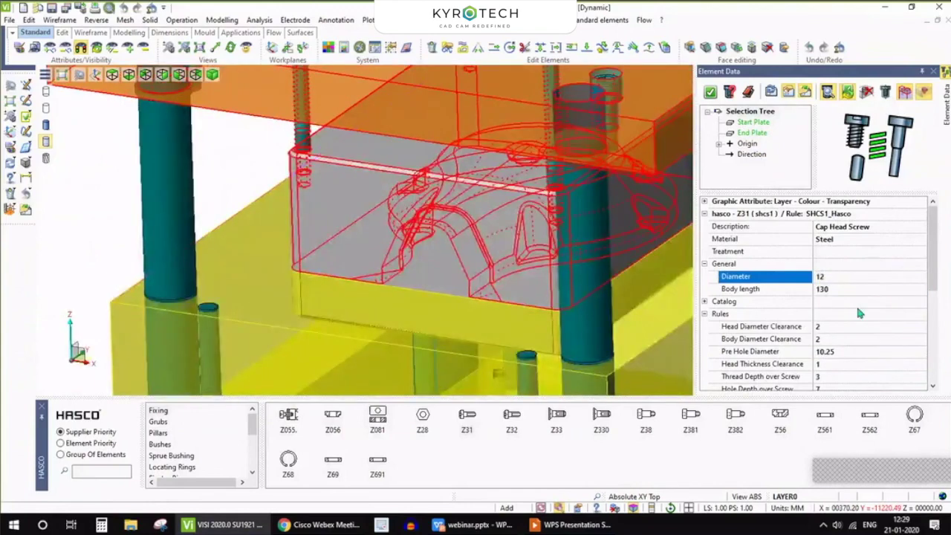
scroll(318, 215, "down", 3)
middle_click_drag(319, 215, 245, 215)
- Set the cap head screw diameter to 14, create the screws and end the placement command
left_click(870, 278)
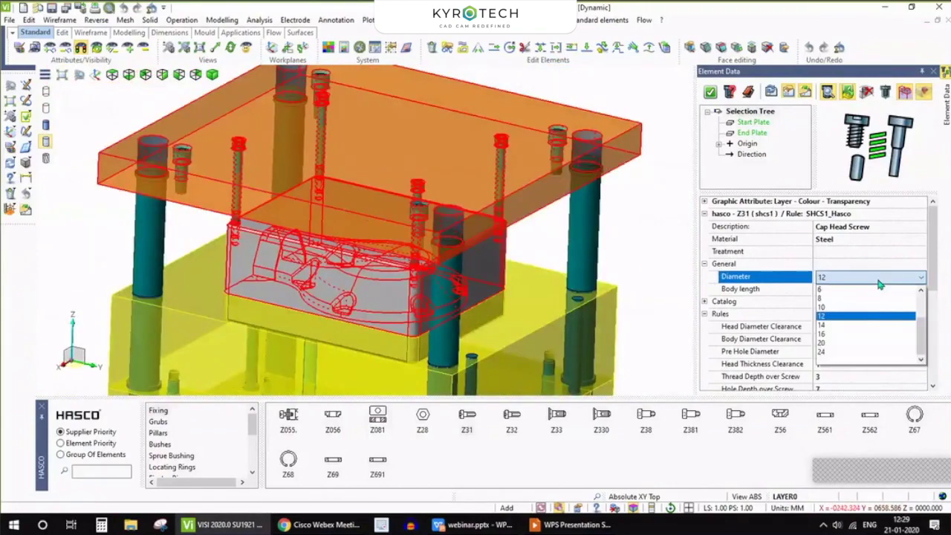
left_click(862, 327)
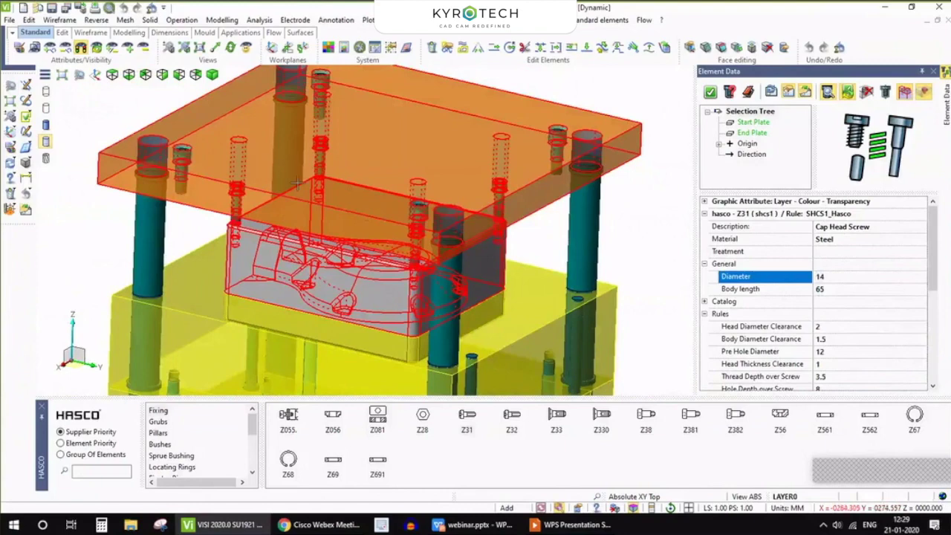
scroll(297, 182, "down", 1)
mouse_move(297, 182)
middle_mouse_down()
mouse_move(341, 153)
mouse_move(288, 180)
middle_mouse_up()
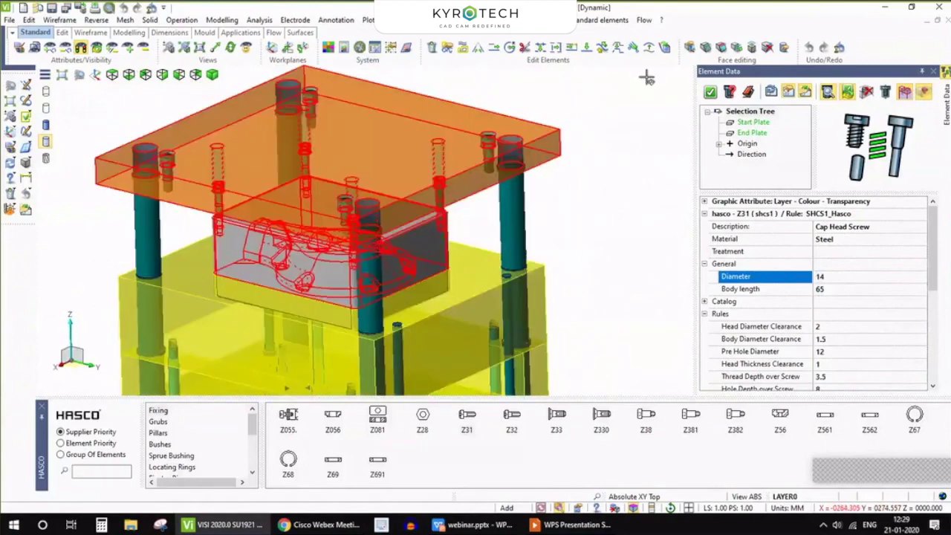
left_click(709, 92)
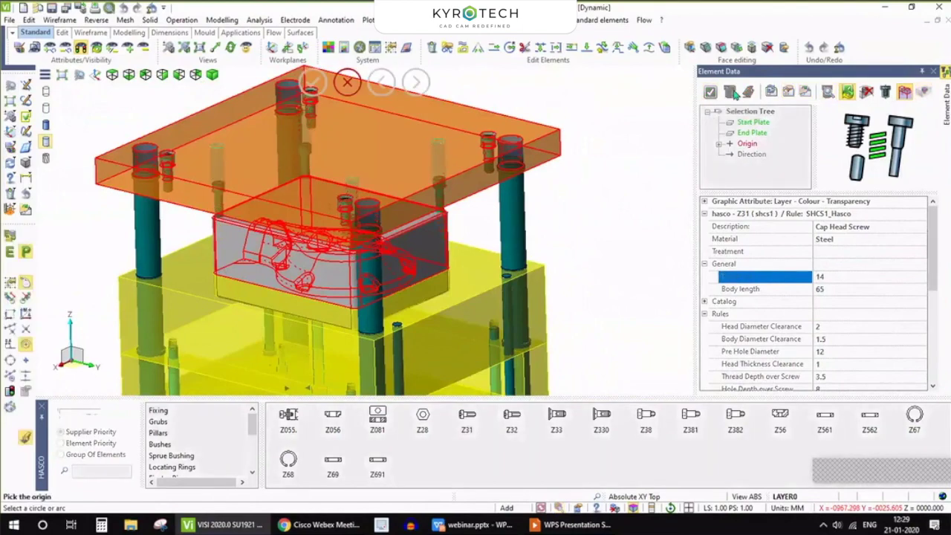
left_click(349, 83)
- Bring the hidden upper cavity plate back into view
mouse_move(449, 197)
middle_mouse_down()
mouse_move(471, 186)
mouse_move(462, 189)
mouse_move(472, 161)
mouse_move(466, 203)
mouse_move(453, 198)
middle_mouse_up()
left_click(128, 47)
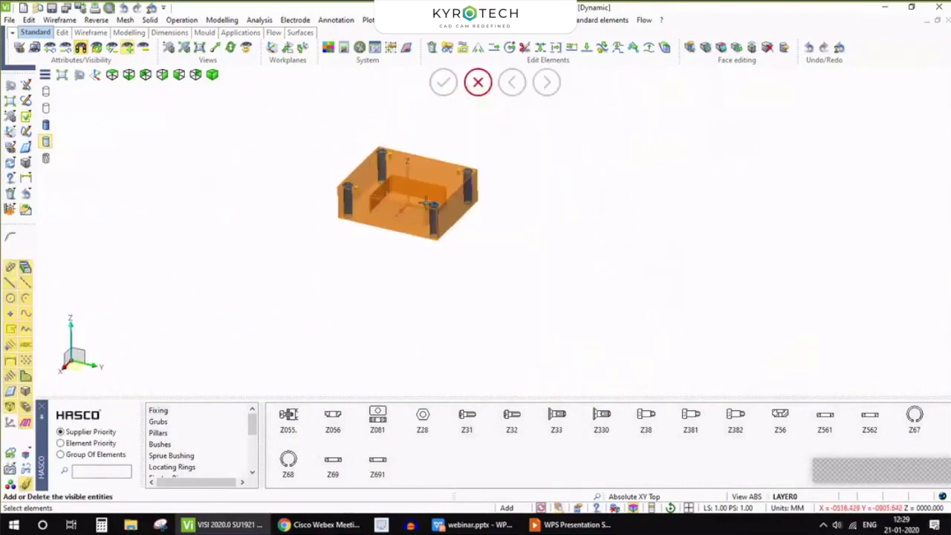
right_click(425, 202)
scroll(409, 141, "up", 3)
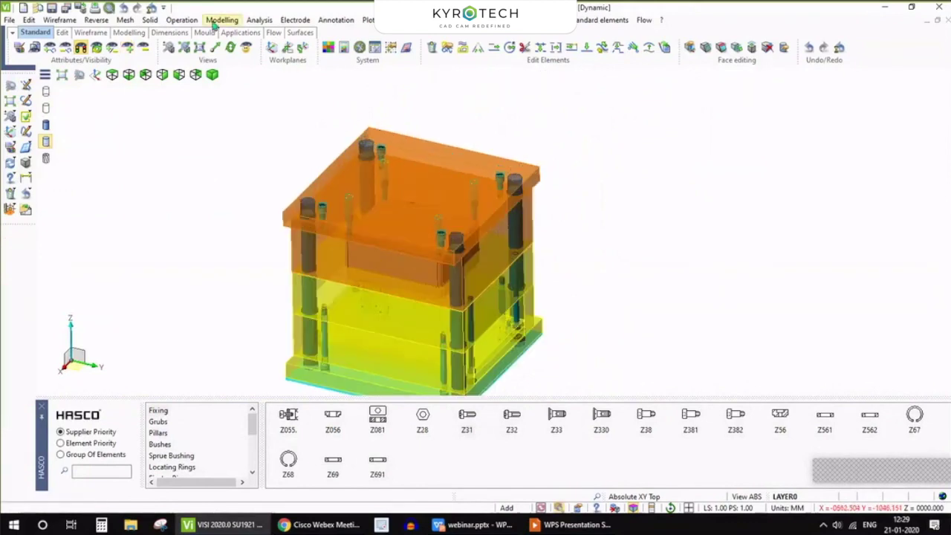
- Subtract the element cavities from the mould, selecting the complete assembly
left_click(253, 25)
mouse_move(221, 22)
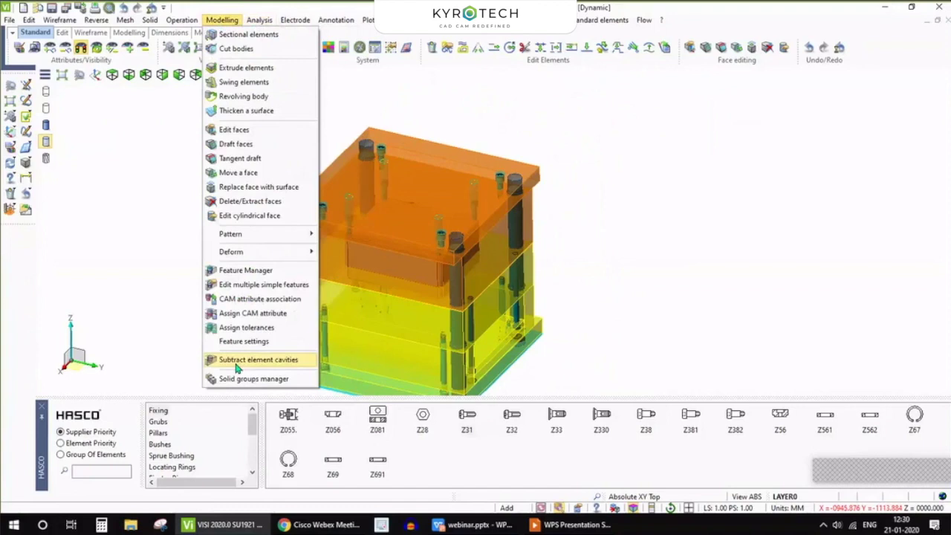
left_click(238, 366)
scroll(470, 189, "down", 3)
left_click_drag(242, 153, 546, 327)
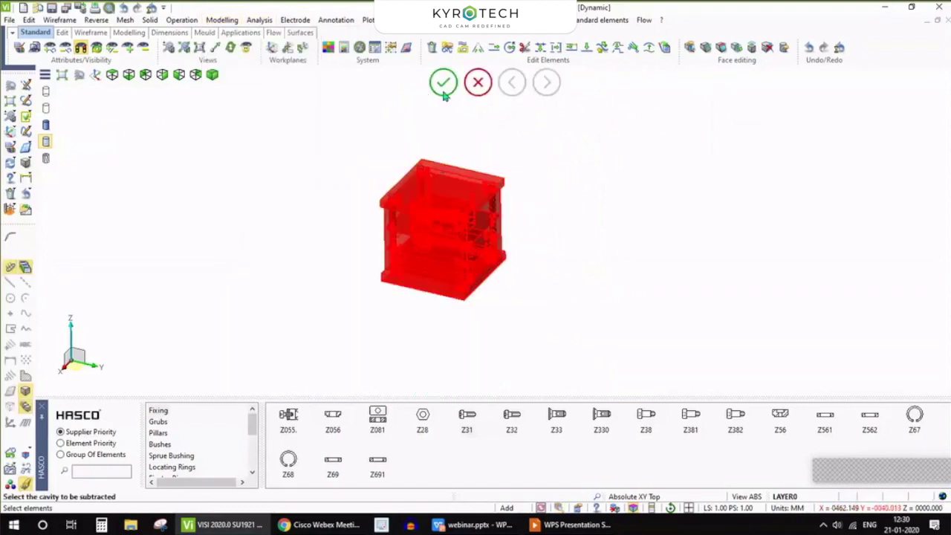
left_click(443, 82)
left_click(396, 182)
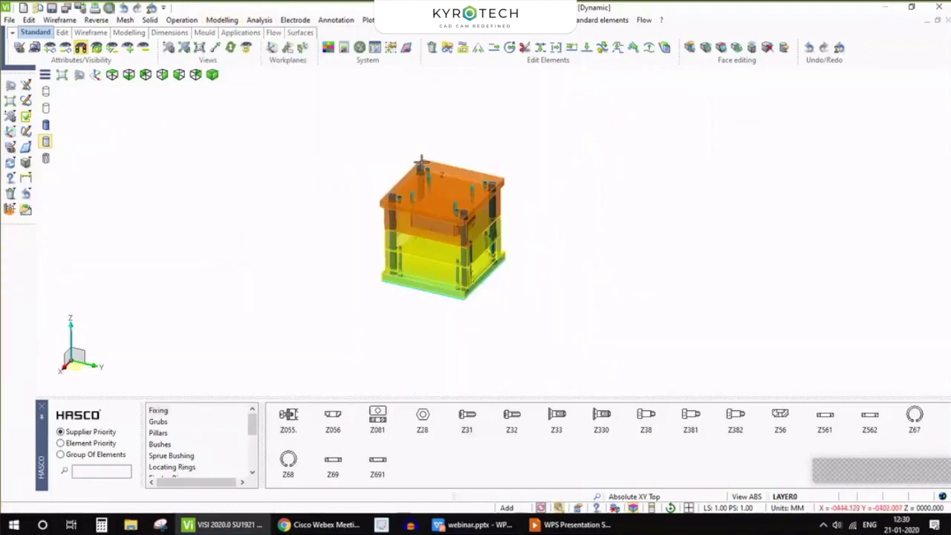
- Open a dynamic section along X and place its plane through the centre of an insert screw
scroll(435, 270, "up", 5)
middle_click_drag(476, 112, 319, 144)
scroll(327, 178, "up", 5)
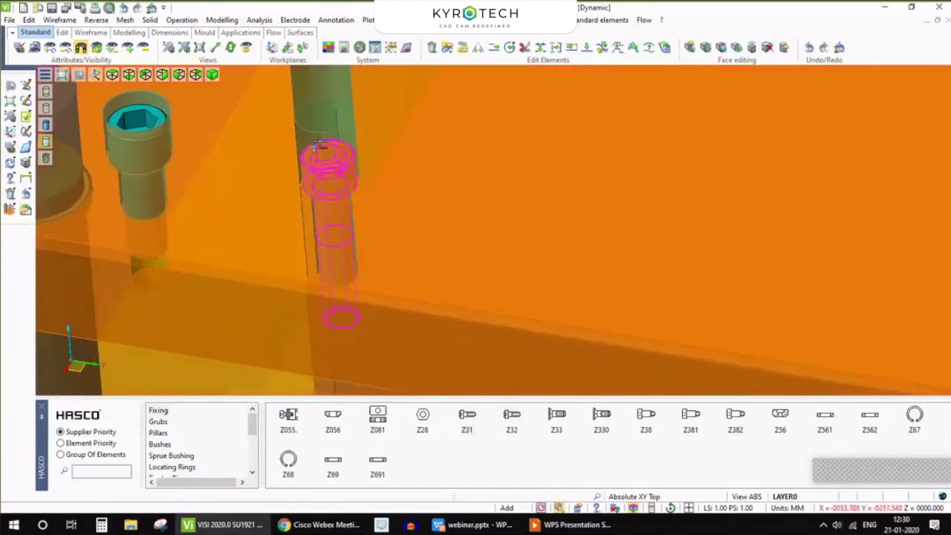
scroll(319, 145, "down", 10)
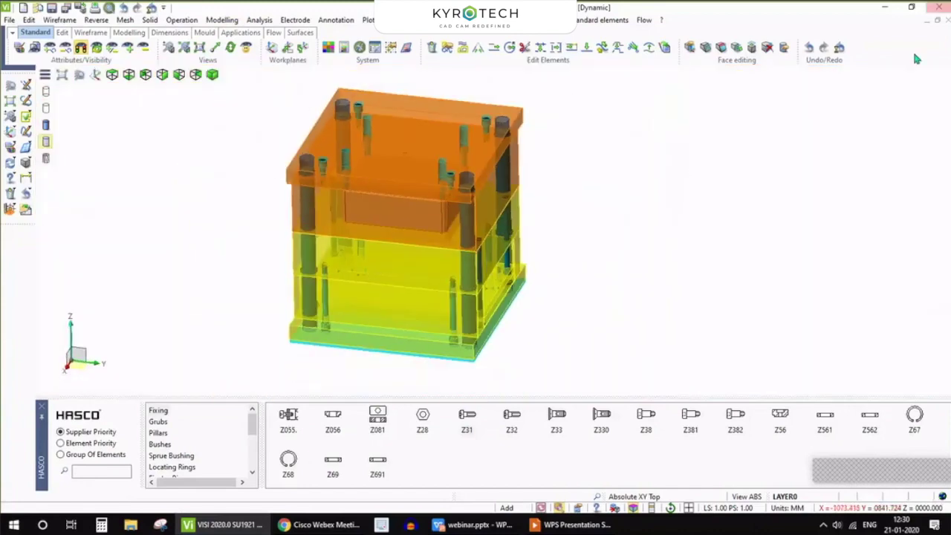
middle_click_drag(570, 225, 538, 242)
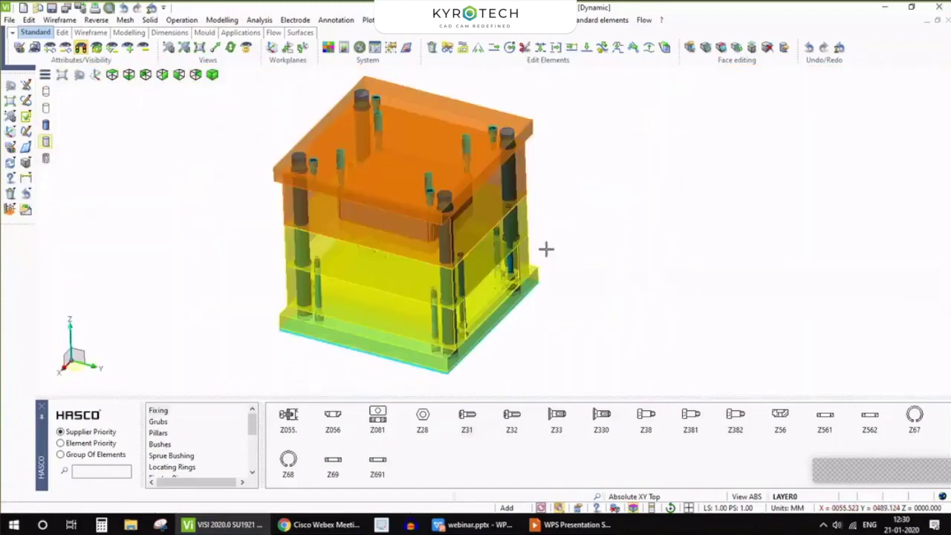
key("ctrl+d")
middle_click_drag(500, 260, 405, 236)
scroll(406, 236, "up", 1)
left_click(819, 356)
scroll(436, 99, "up", 1)
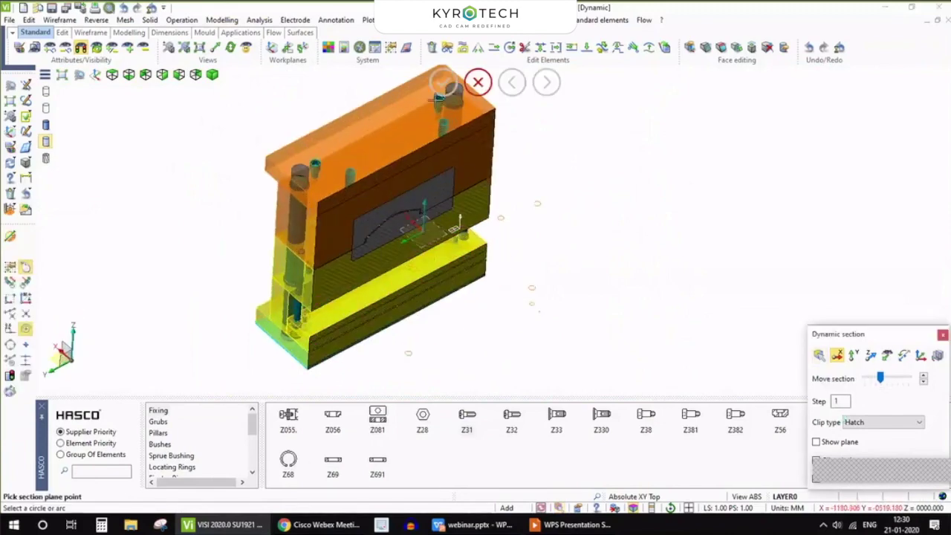
scroll(439, 98, "up", 3)
left_click(460, 144)
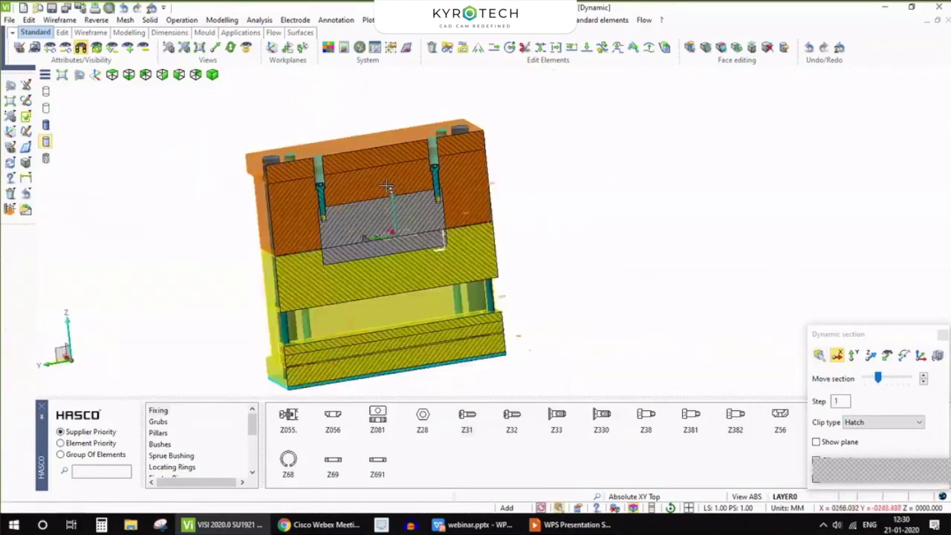
- Examine the sectioned cap head screws and their holes in the plates and upper insert, and close the section
scroll(349, 222, "up", 3)
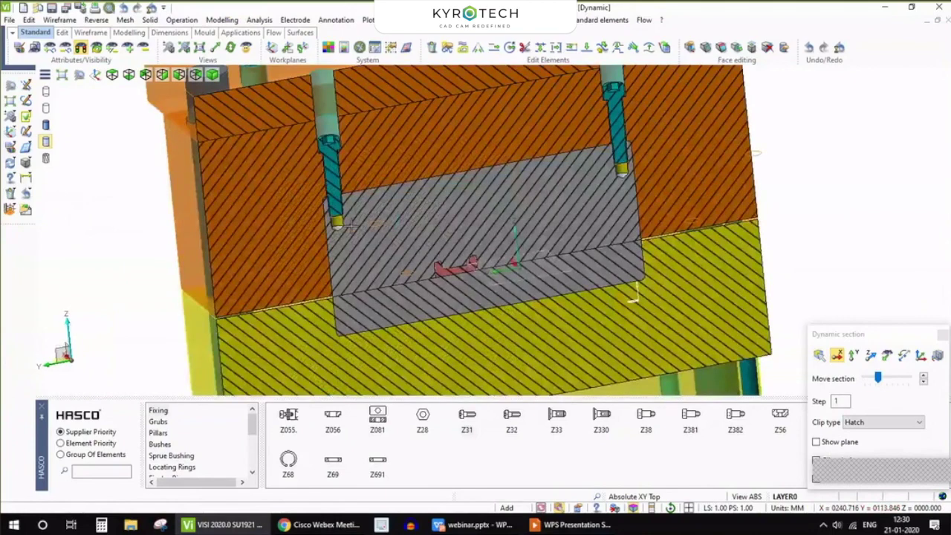
scroll(349, 227, "down", 3)
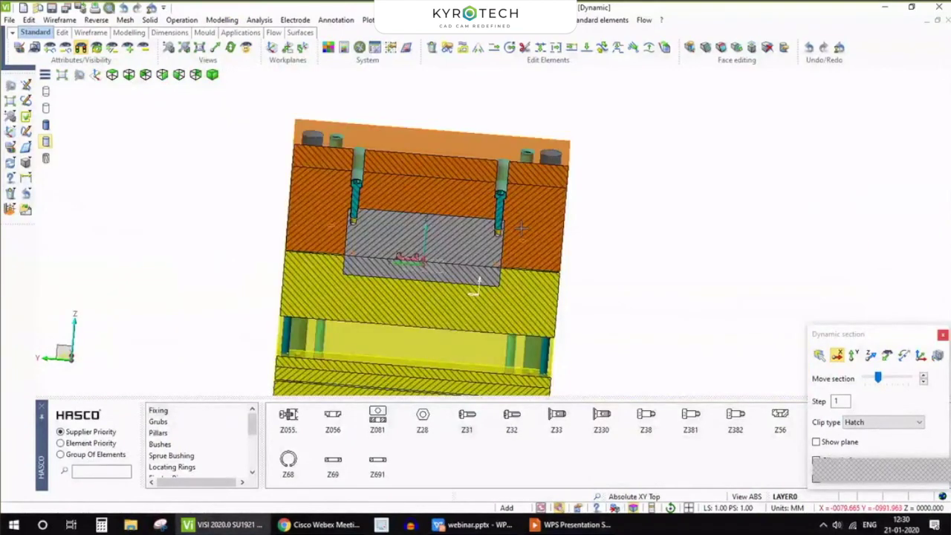
scroll(520, 236, "up", 3)
middle_click_drag(521, 228, 441, 259)
left_click(941, 335)
- Start a HASCO K100 locating ring and select the upper face of the top clamping plate as its placement face
scroll(512, 209, "down", 4)
scroll(184, 442, "down", 3)
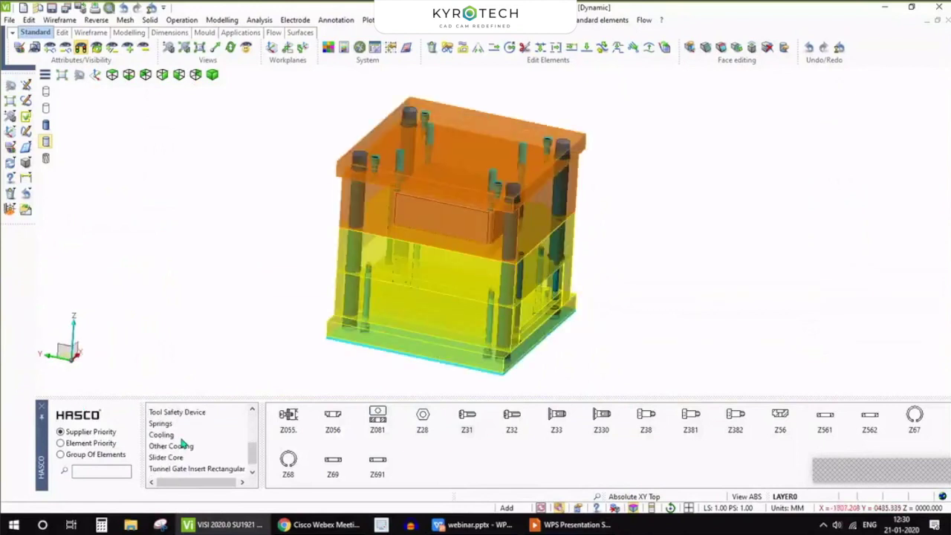
scroll(187, 450, "down", 1)
scroll(189, 454, "up", 2)
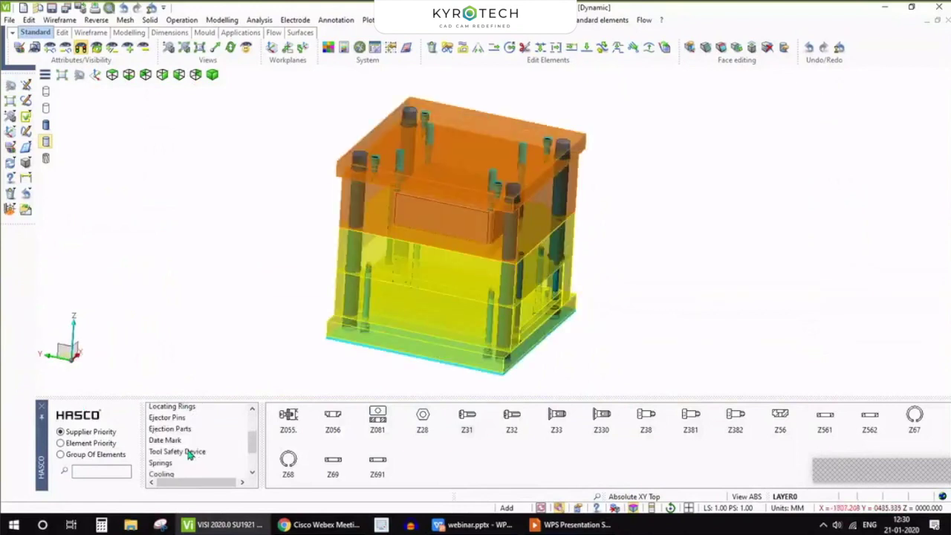
scroll(186, 452, "up", 3)
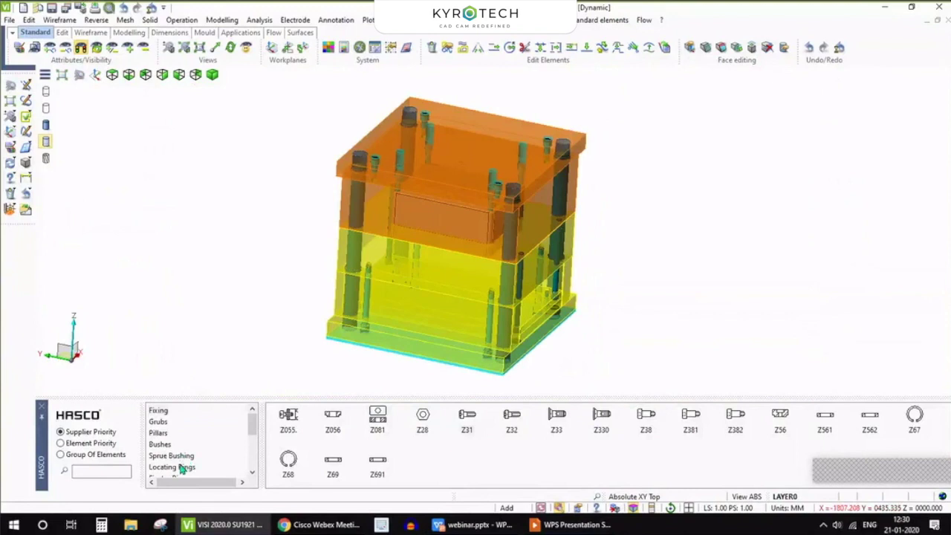
left_click(181, 468)
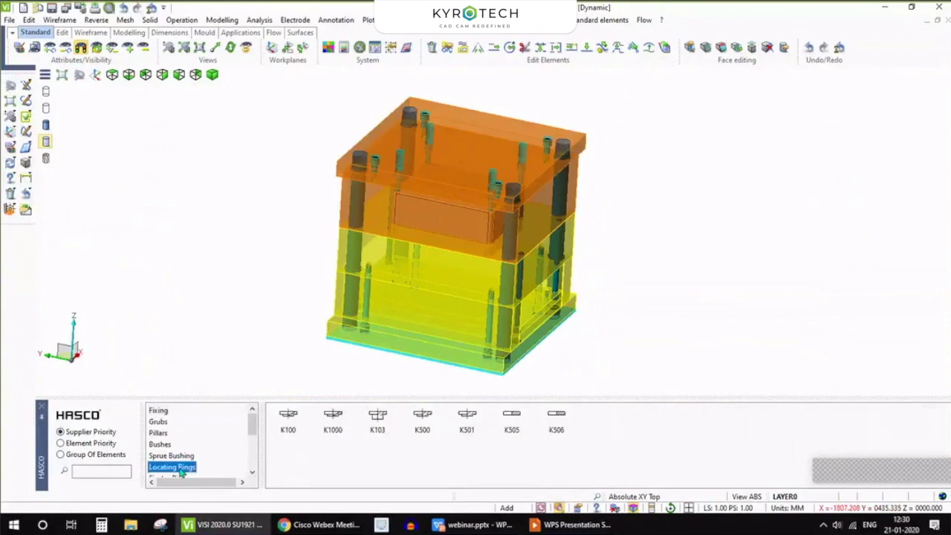
left_click(290, 417)
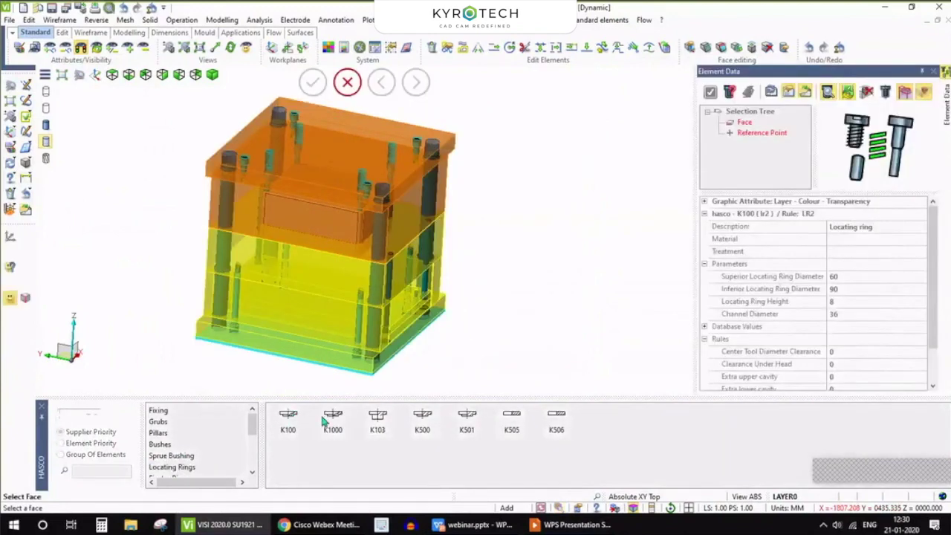
middle_click_drag(482, 230, 463, 246)
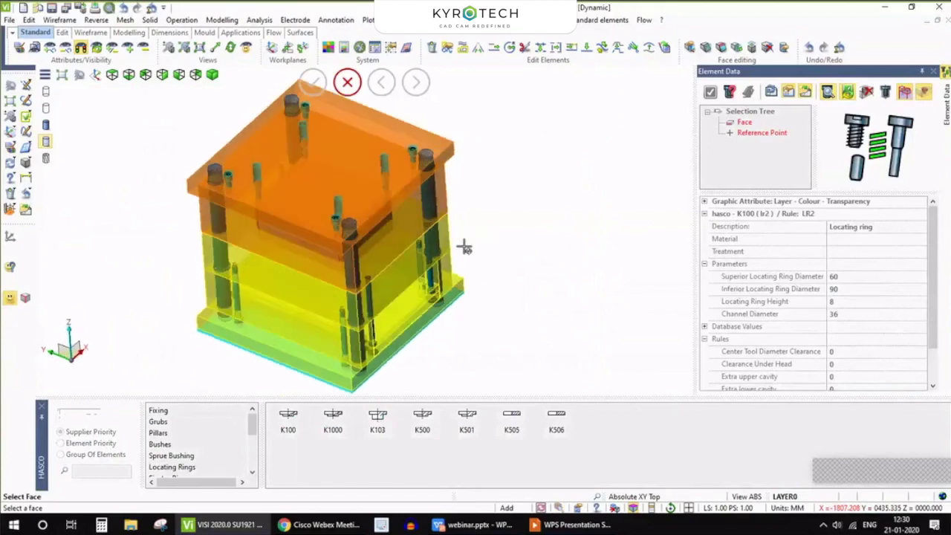
left_click(273, 146)
- Set the locating ring's reference point at the midpoint between two opposite corners of the top clamping plate's upper face
middle_click_drag(527, 177, 532, 157)
scroll(221, 112, "up", 3)
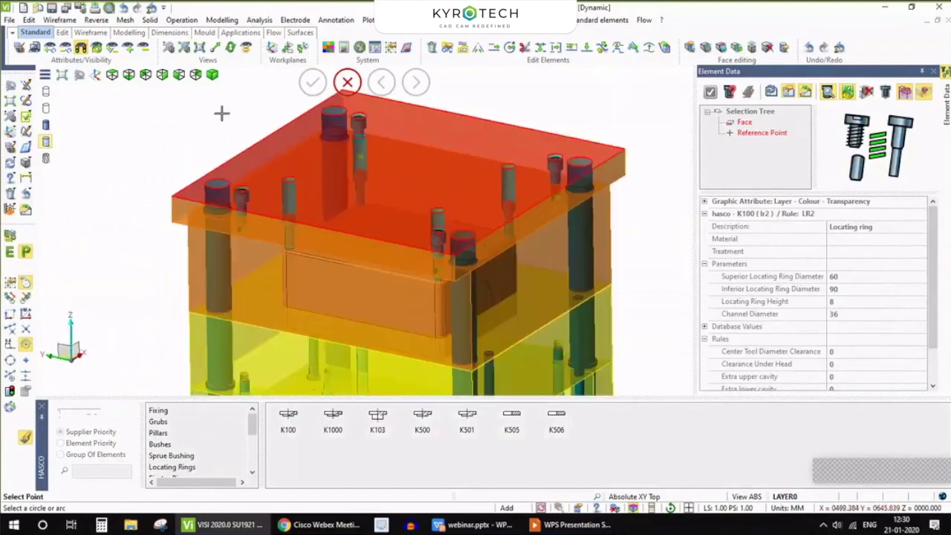
middle_click_drag(159, 173, 116, 171)
left_click(25, 376)
scroll(318, 117, "down", 3)
scroll(318, 117, "up", 3)
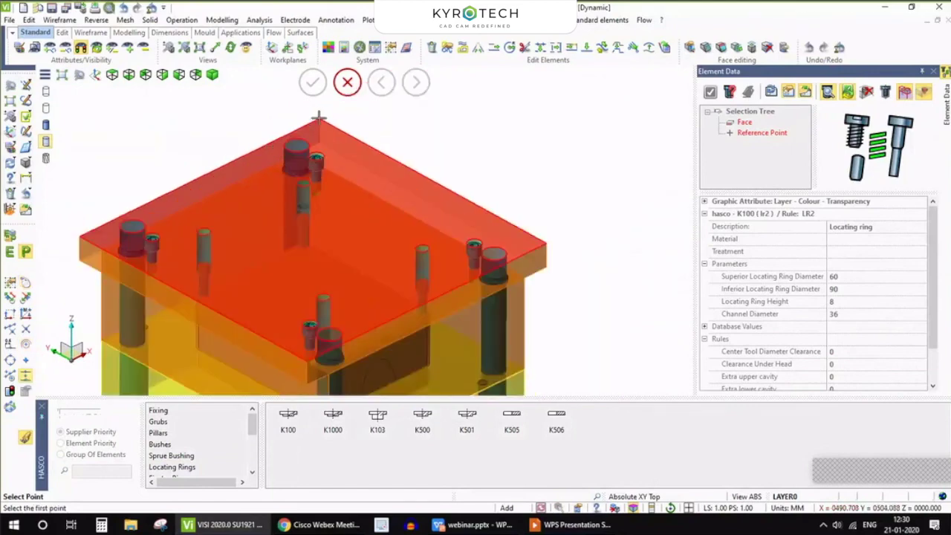
middle_click_drag(358, 156, 243, 189)
scroll(243, 189, "down", 3)
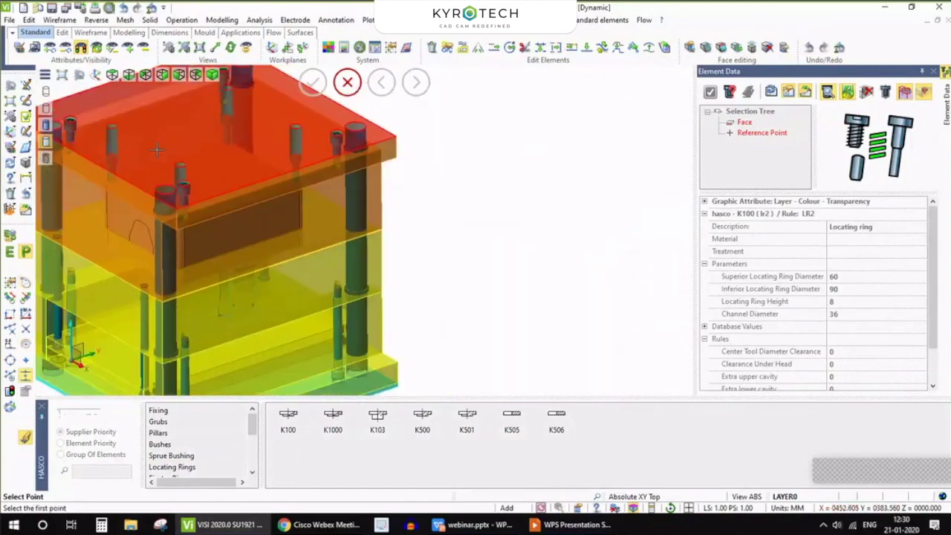
scroll(153, 178, "up", 3)
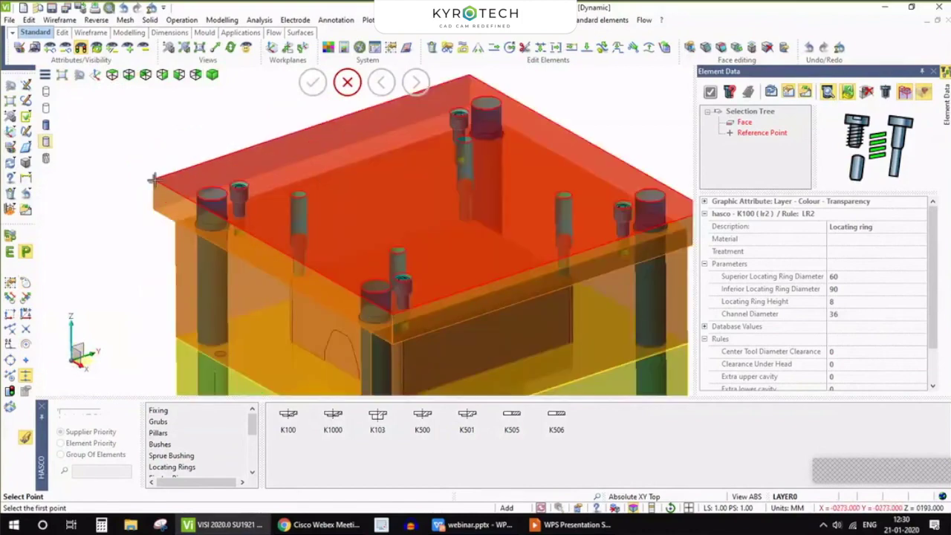
scroll(153, 178, "down", 3)
left_click(309, 213)
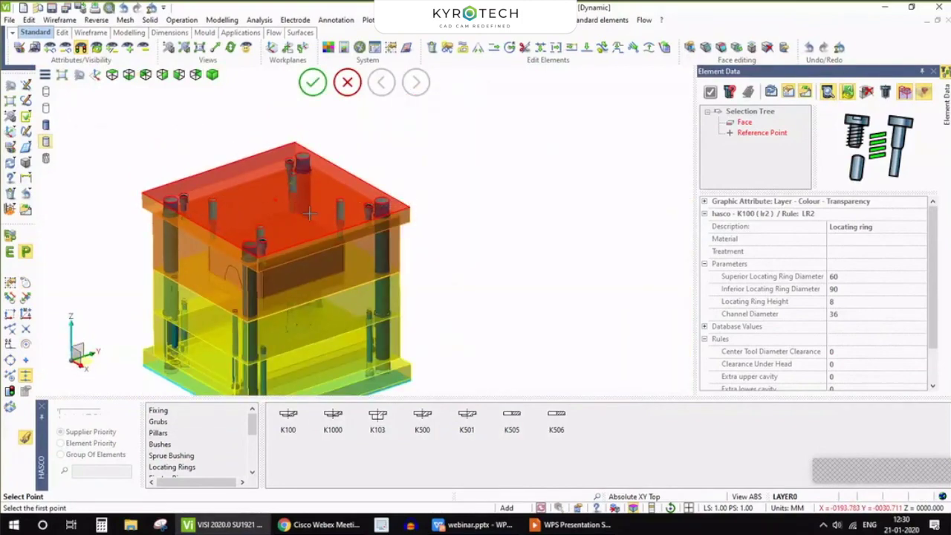
scroll(309, 213, "up", 4)
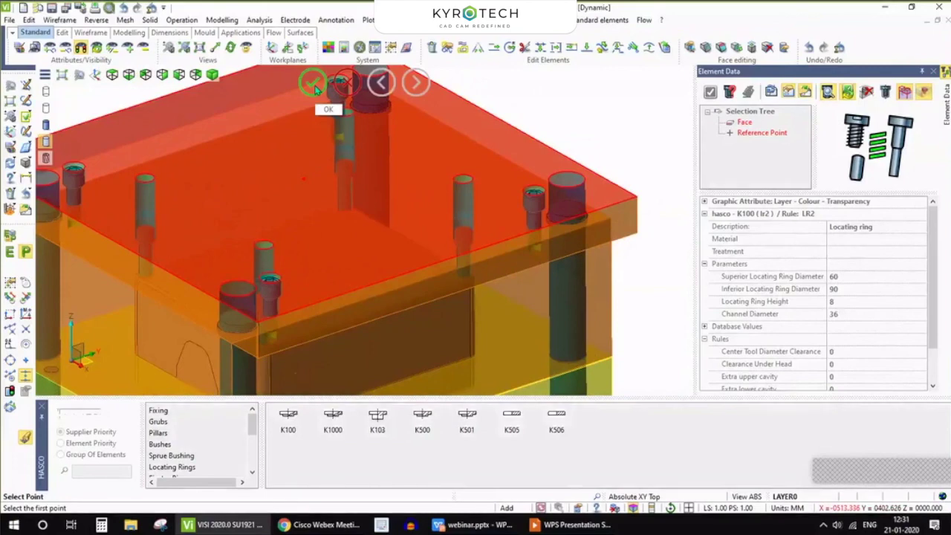
left_click(314, 85)
- Set the superior locating ring diameter to 120 and the locating ring height to 12
scroll(285, 236, "up", 3)
left_click(888, 278)
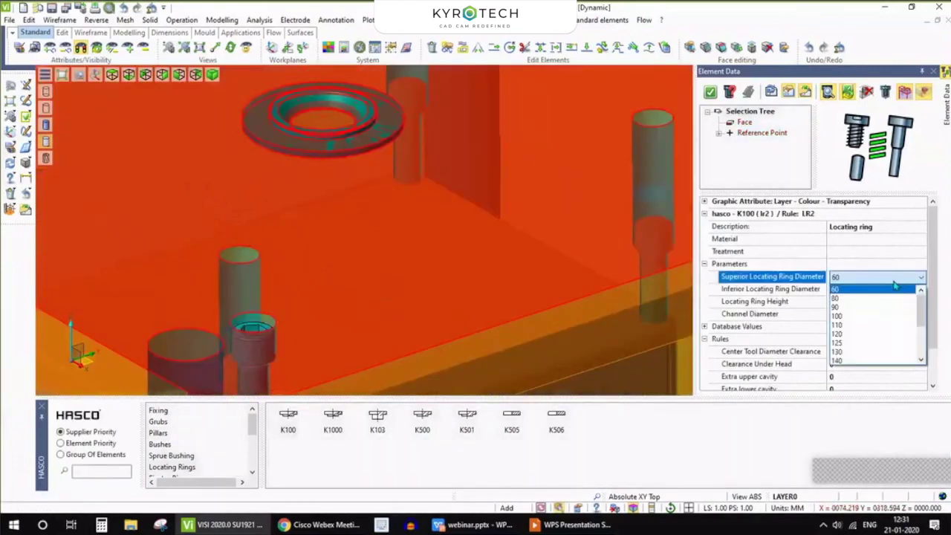
left_click(877, 334)
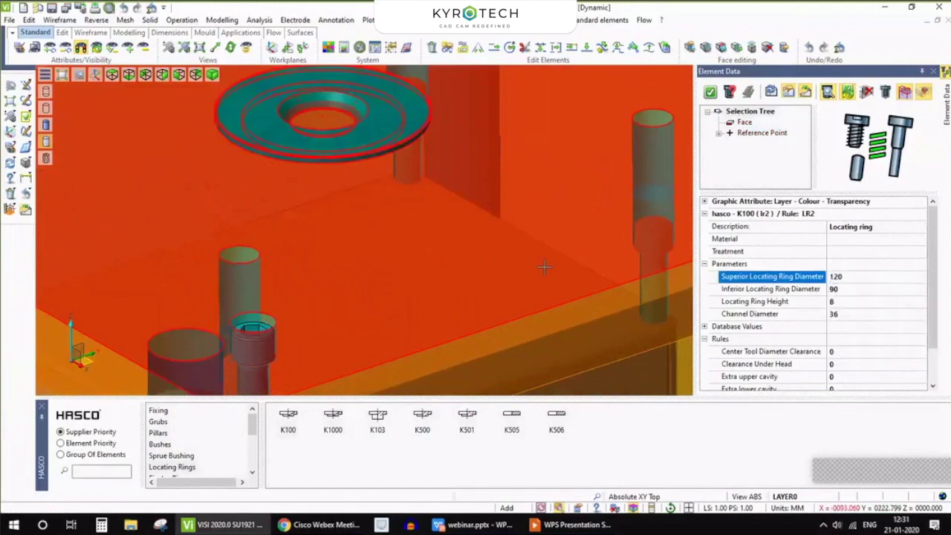
key("F5")
key("F6")
scroll(329, 121, "up", 6)
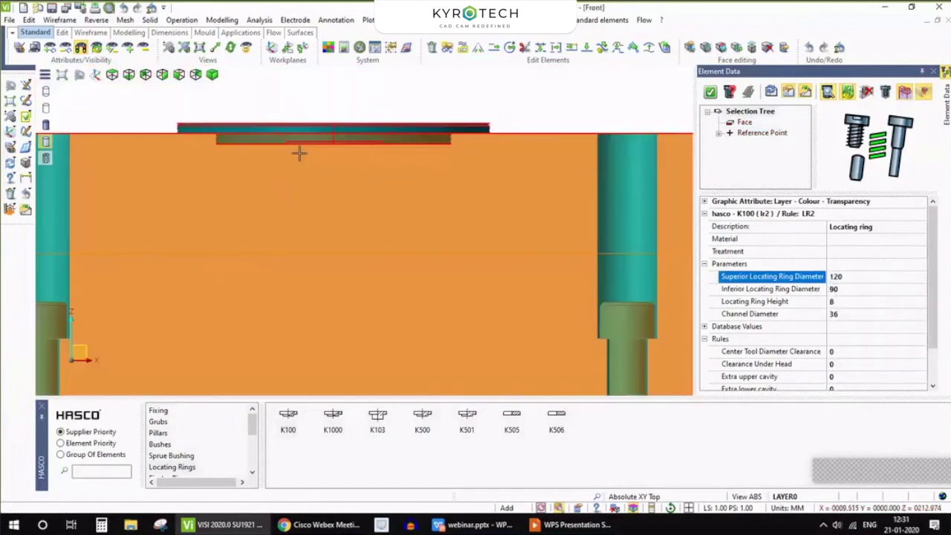
left_click(875, 302)
left_click(877, 302)
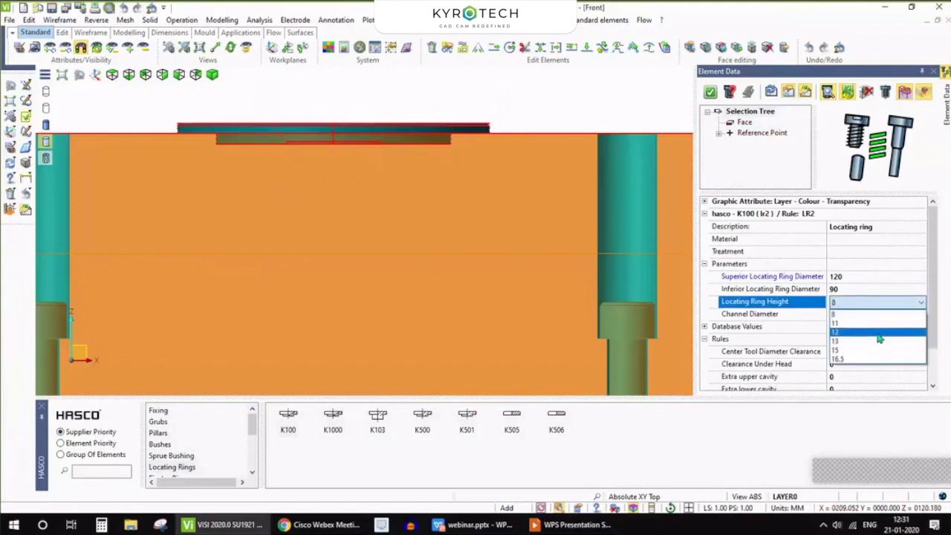
left_click(877, 334)
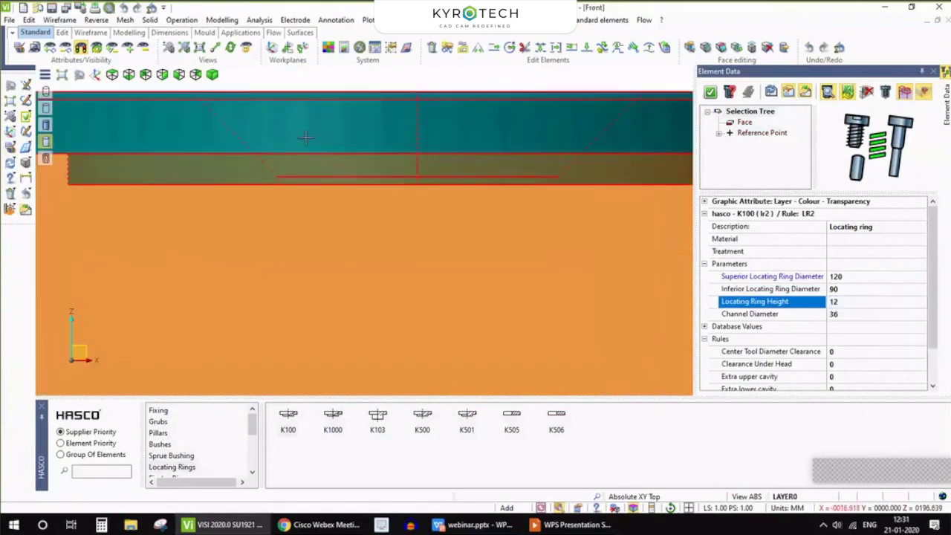
- Insert the K100 locating ring with the chosen parameters and end the element command
middle_click_drag(333, 142, 348, 191)
scroll(346, 189, "down", 2)
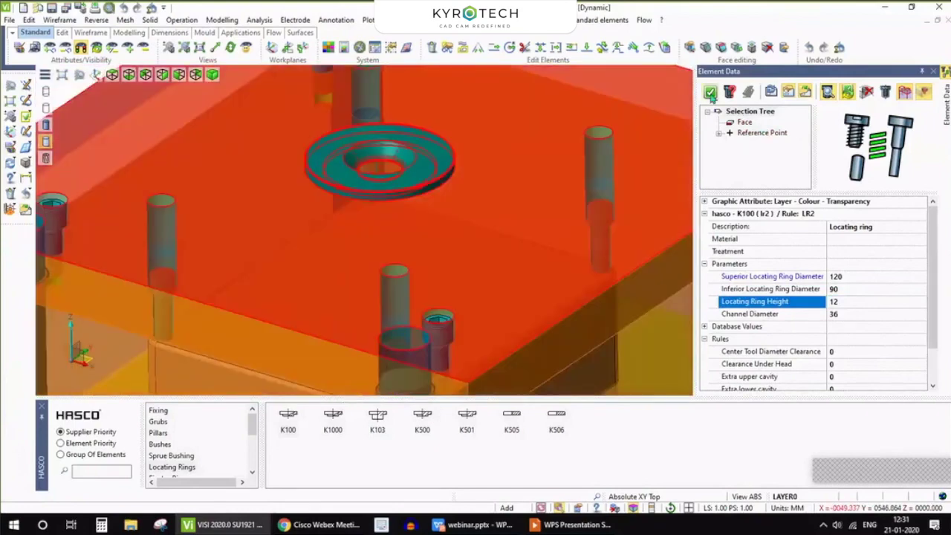
left_click(711, 92)
scroll(421, 145, "down", 2)
left_click(347, 83)
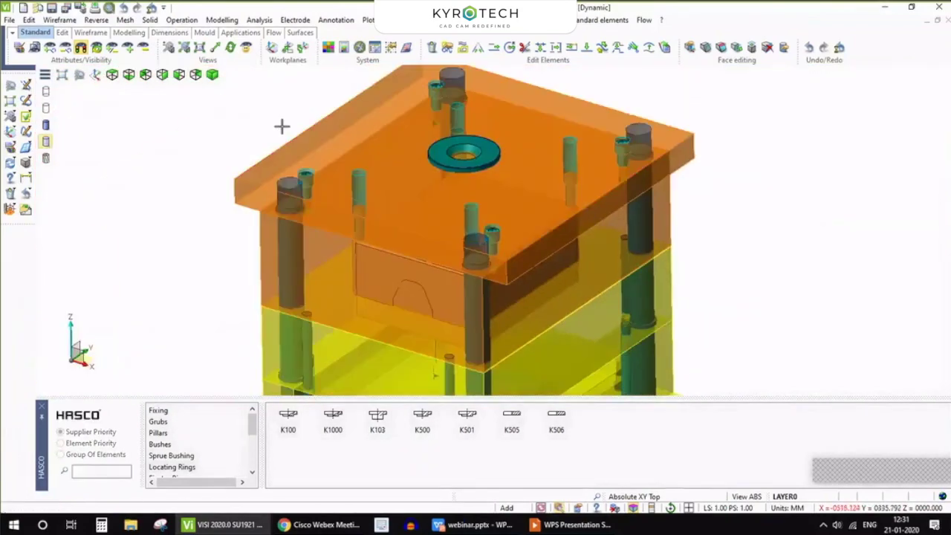
- Subtract the element cavities of the mould assembly, applied on all solids with Simplify enabled
scroll(280, 127, "down", 2)
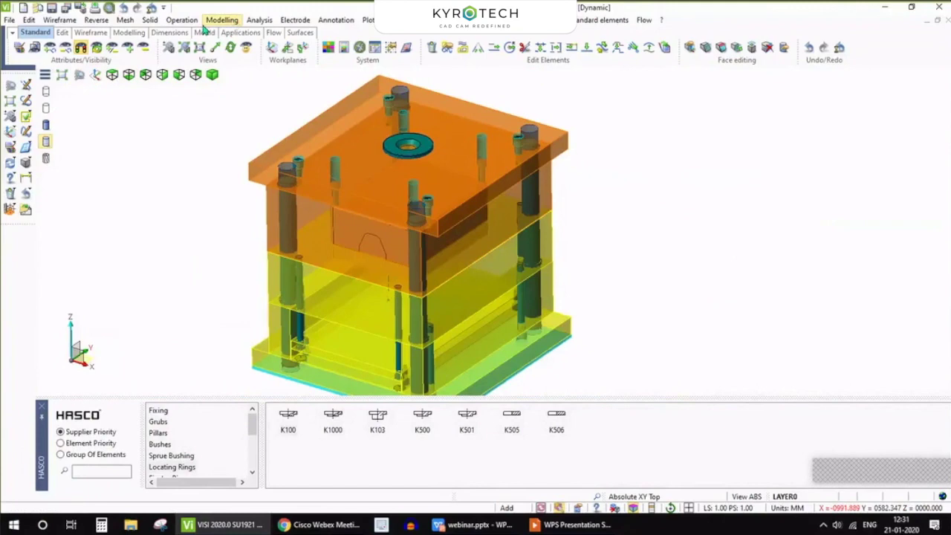
left_click(210, 23)
left_click(240, 360)
scroll(286, 189, "down", 3)
left_click_drag(230, 97, 526, 284)
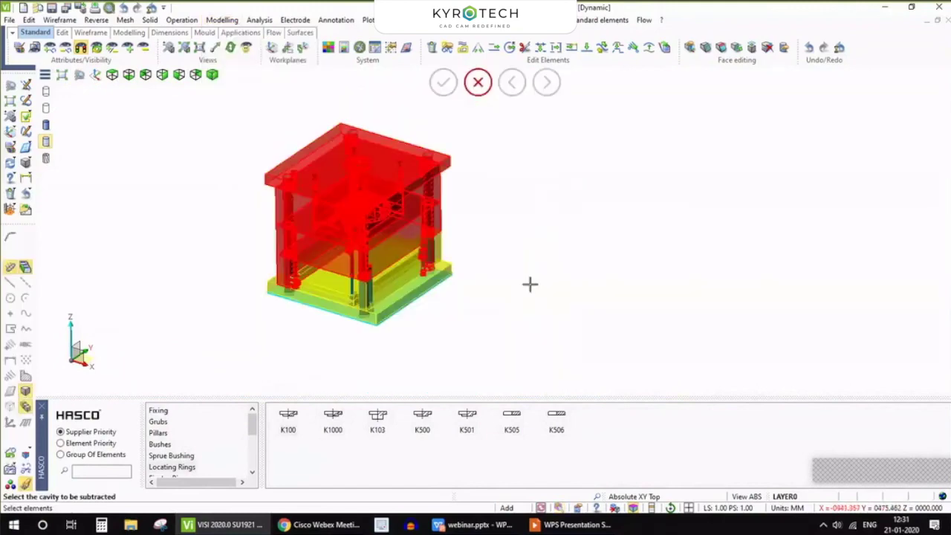
left_click(441, 83)
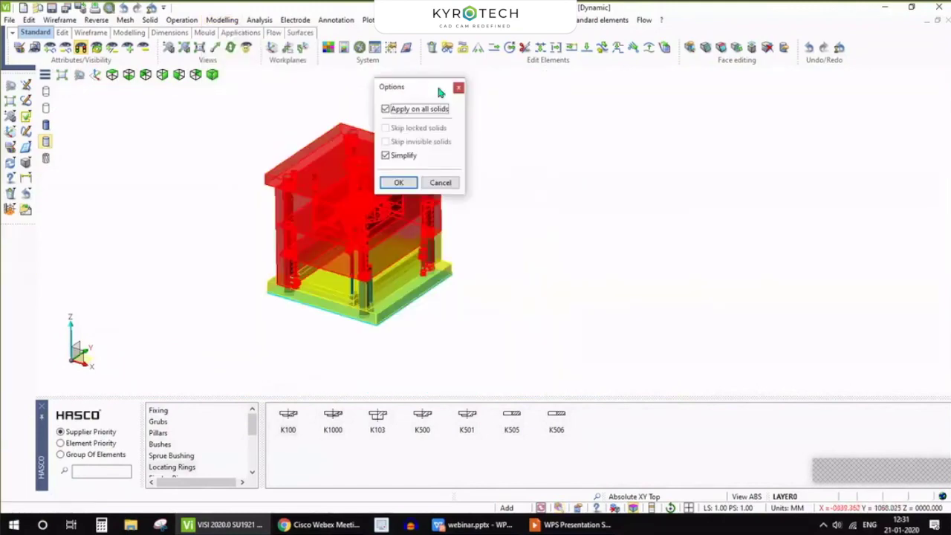
left_click(399, 182)
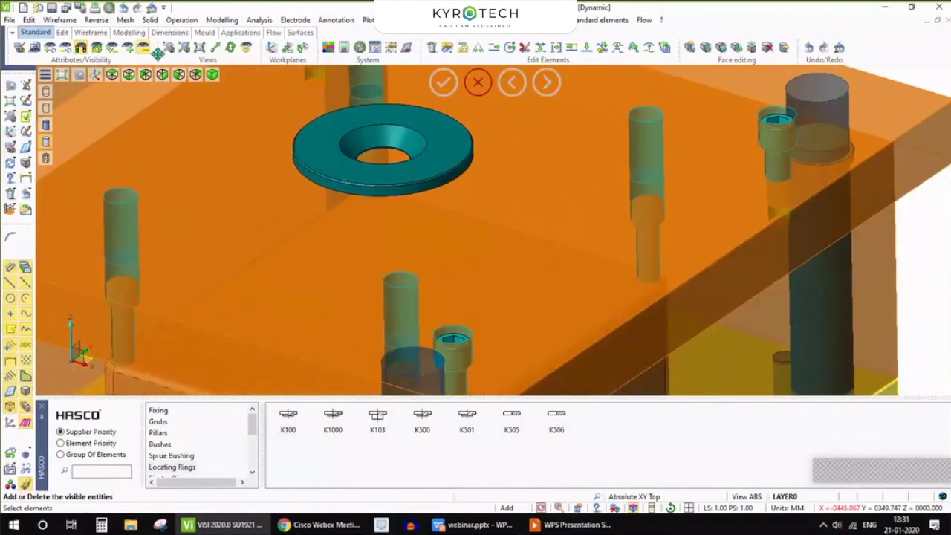
- Hide the locating ring and inspect its recess in the top clamping plate
left_click(348, 141)
left_click(443, 83)
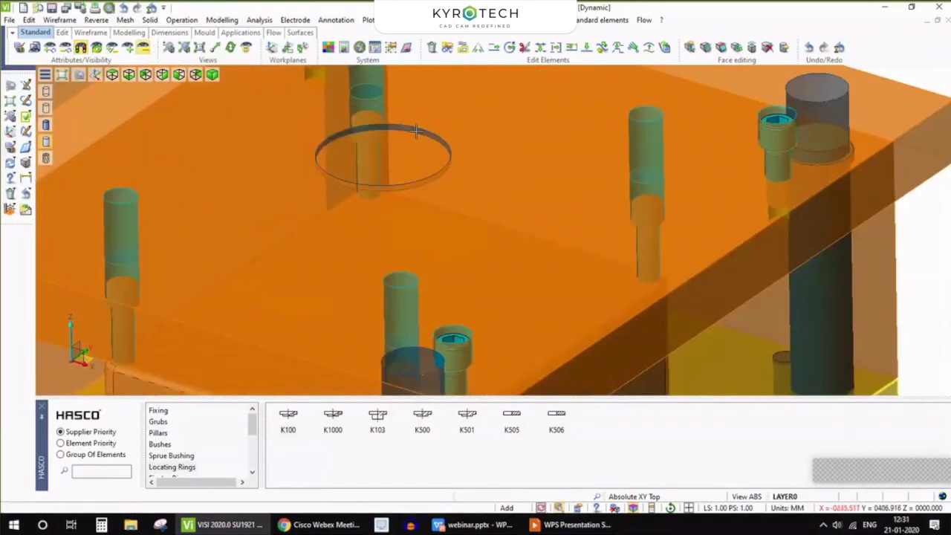
middle_click_drag(417, 132, 461, 215)
scroll(461, 215, "down", 4)
scroll(399, 168, "up", 5)
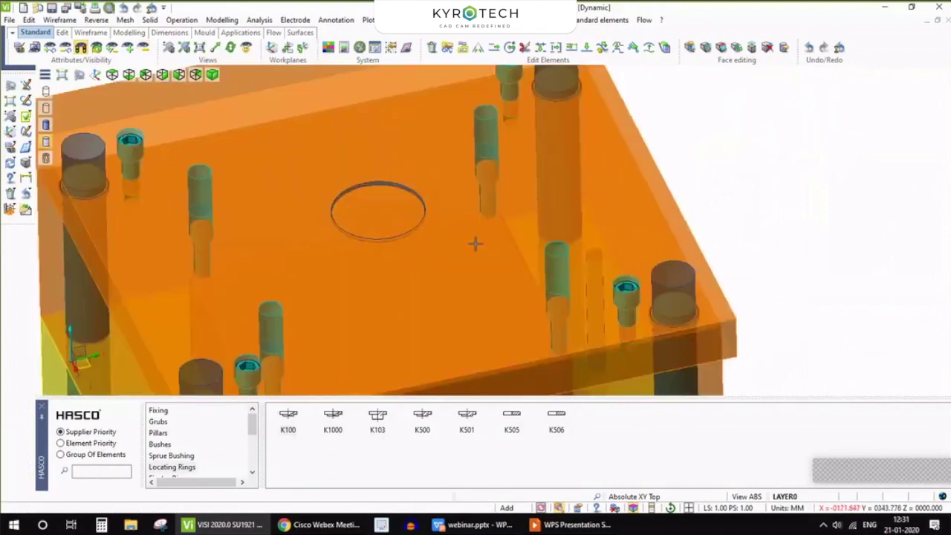
left_click(260, 20)
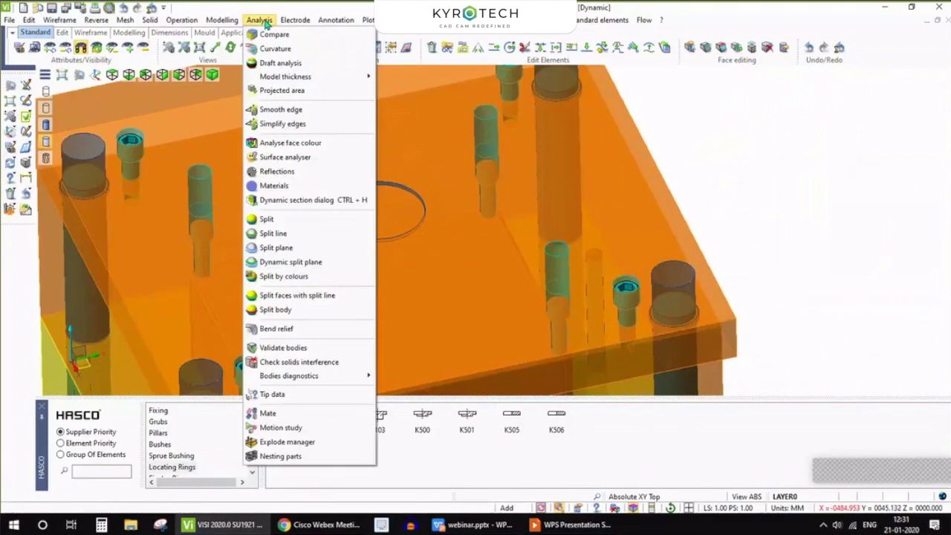
left_click(611, 251)
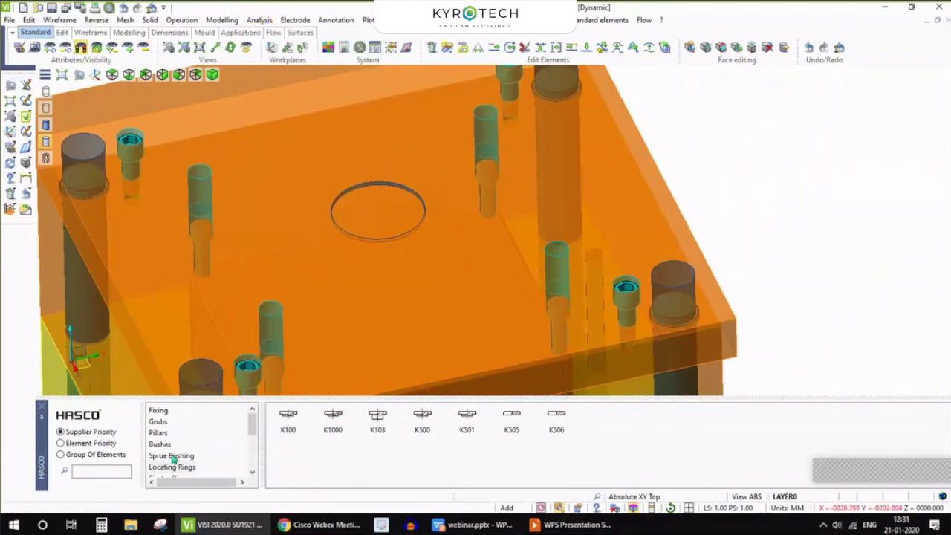
- Start a HASCO Z50 sprue bushing with the top clamping plate as start plate and the upper insert as end plate
left_click(172, 455)
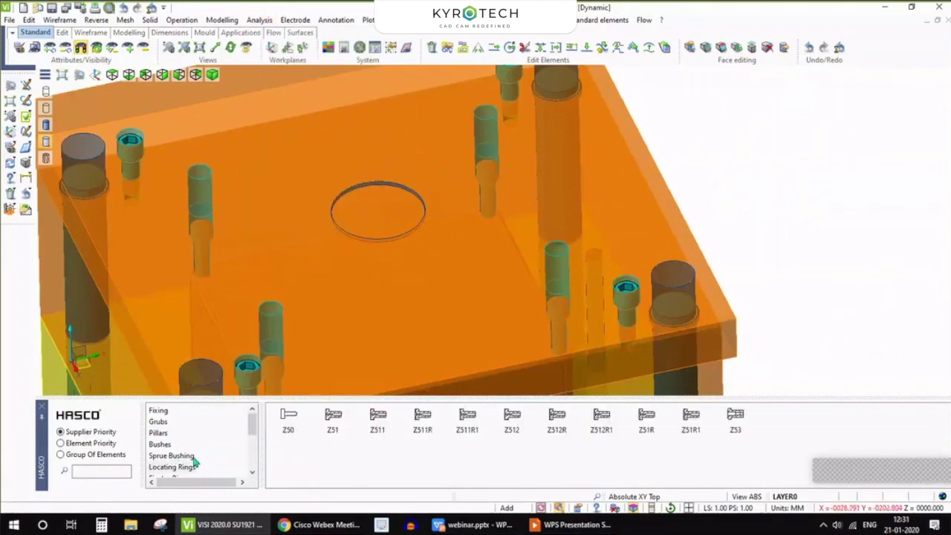
left_click(304, 421)
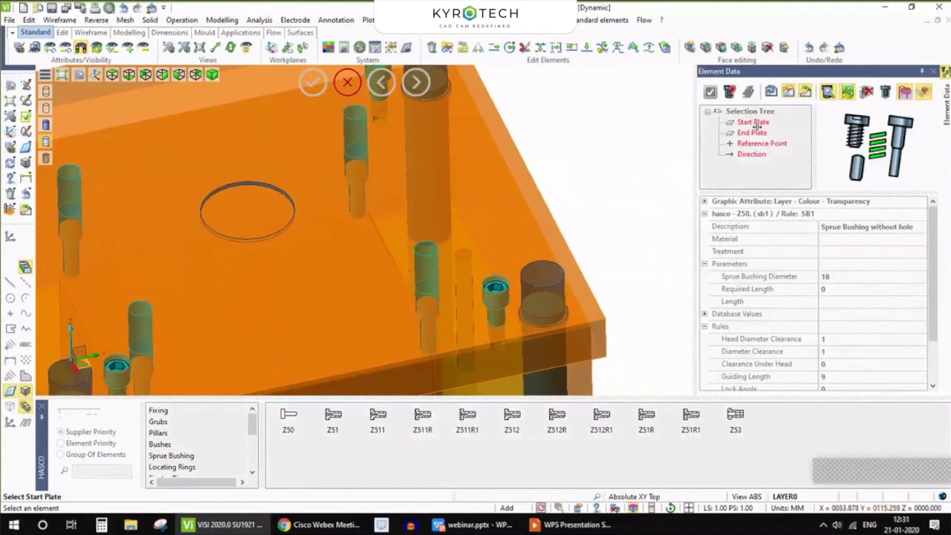
scroll(490, 211, "down", 5)
middle_click_drag(367, 282, 572, 234)
left_click(545, 185)
scroll(572, 235, "down", 3)
scroll(393, 211, "up", 3)
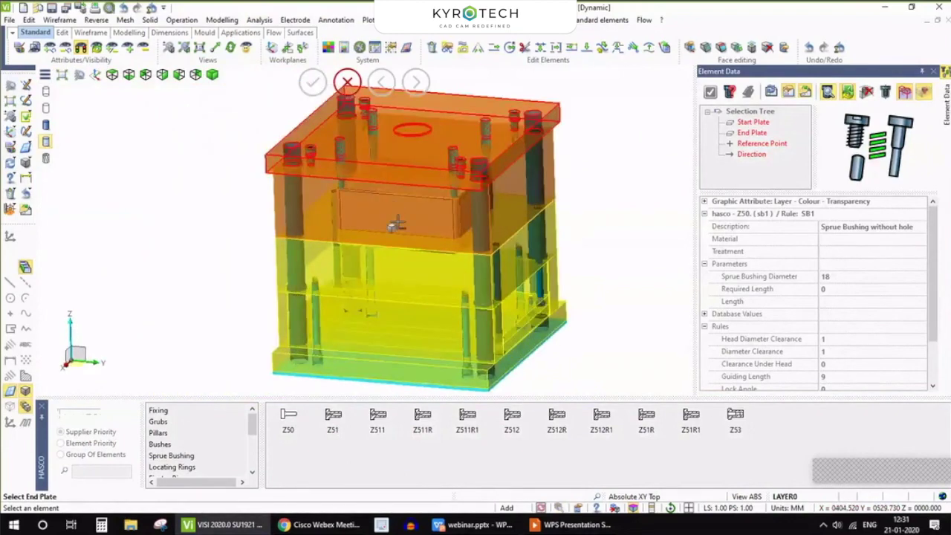
scroll(396, 224, "up", 2)
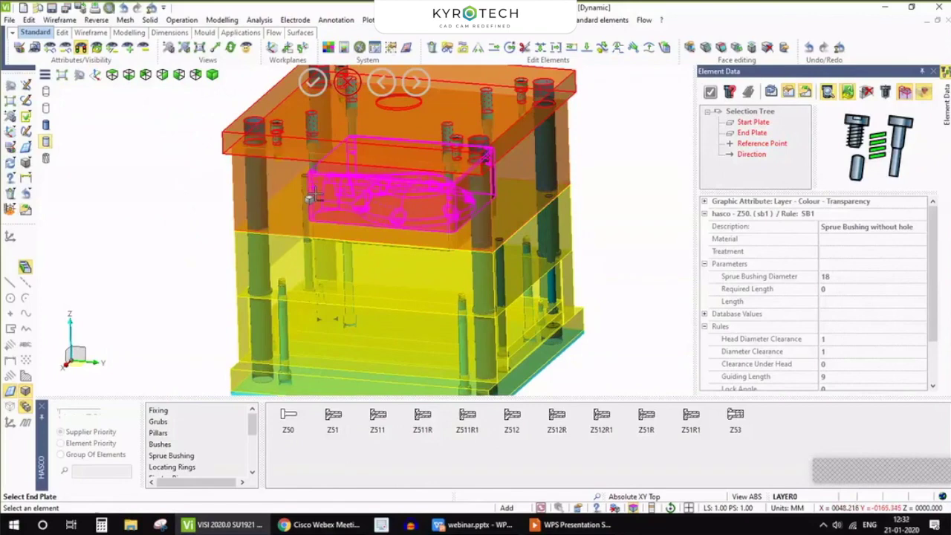
left_click(314, 195)
scroll(385, 205, "down", 3)
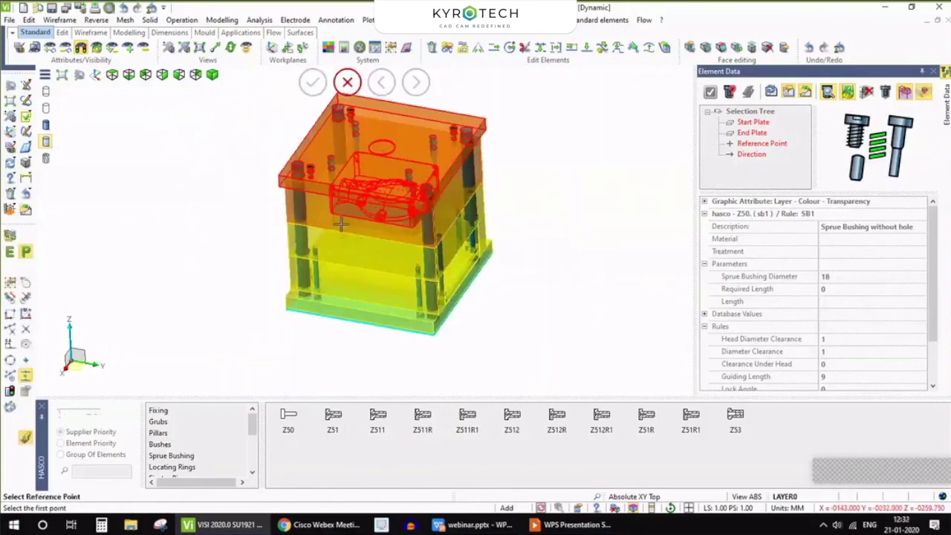
- Place the Z50 sprue bushing with its reference point at the centre of the locating ring recess in the top clamping plate
scroll(340, 224, "up", 5)
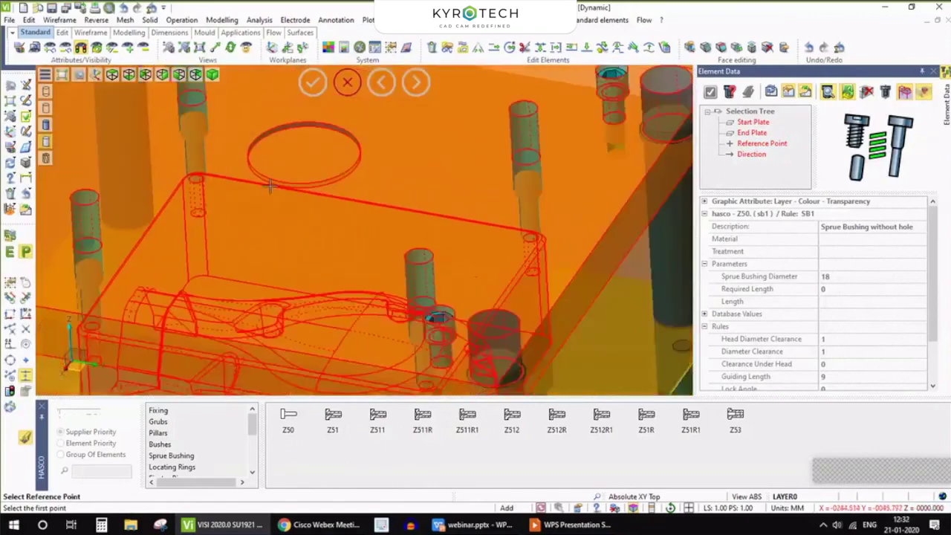
scroll(283, 143, "up", 1)
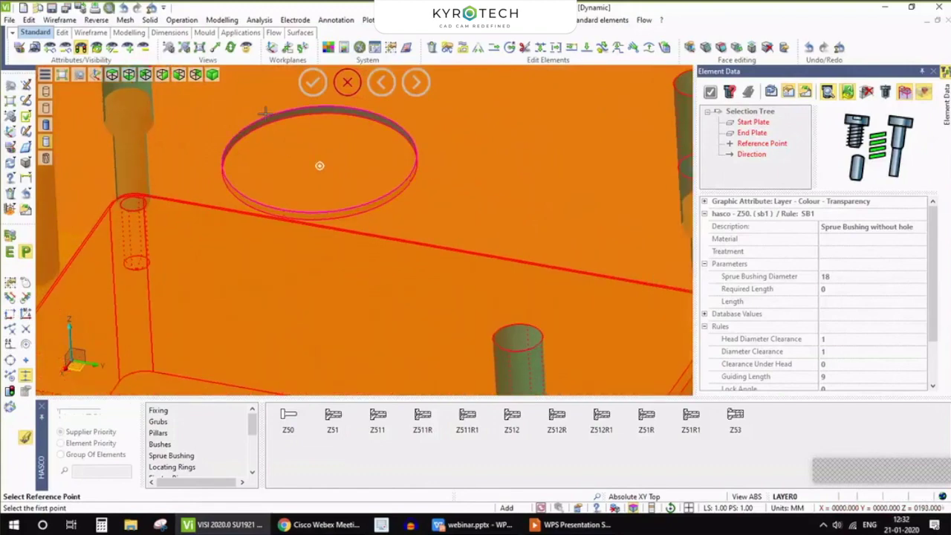
scroll(327, 117, "up", 3)
left_click(413, 120)
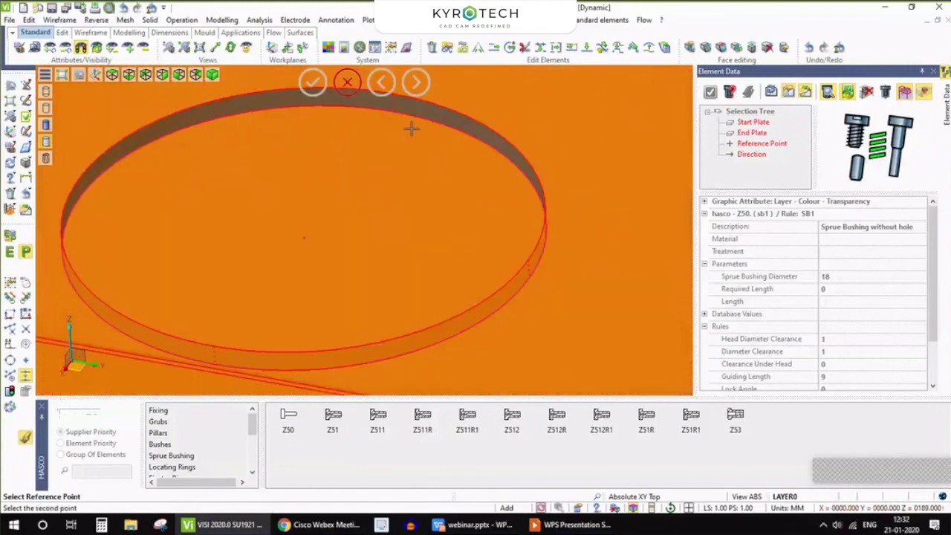
left_click(415, 120)
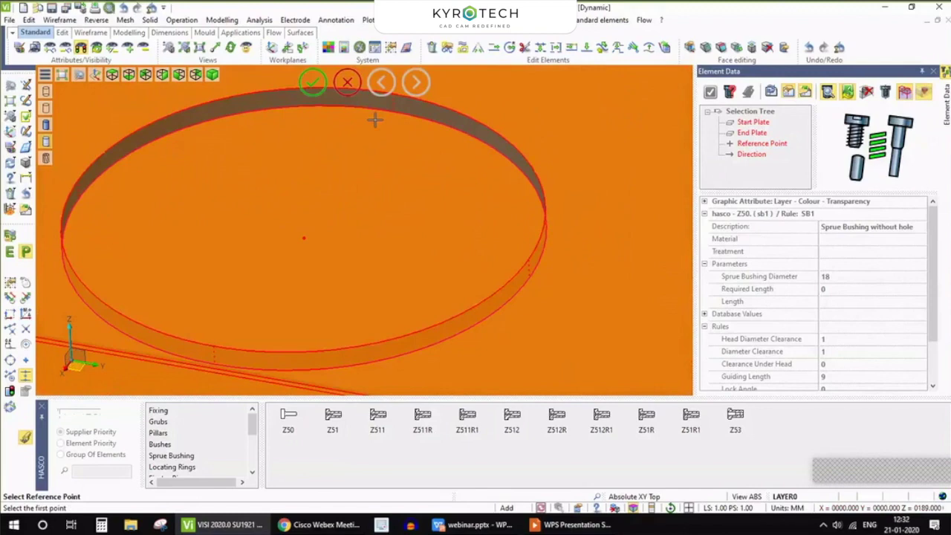
scroll(306, 129, "down", 3)
left_click(321, 86)
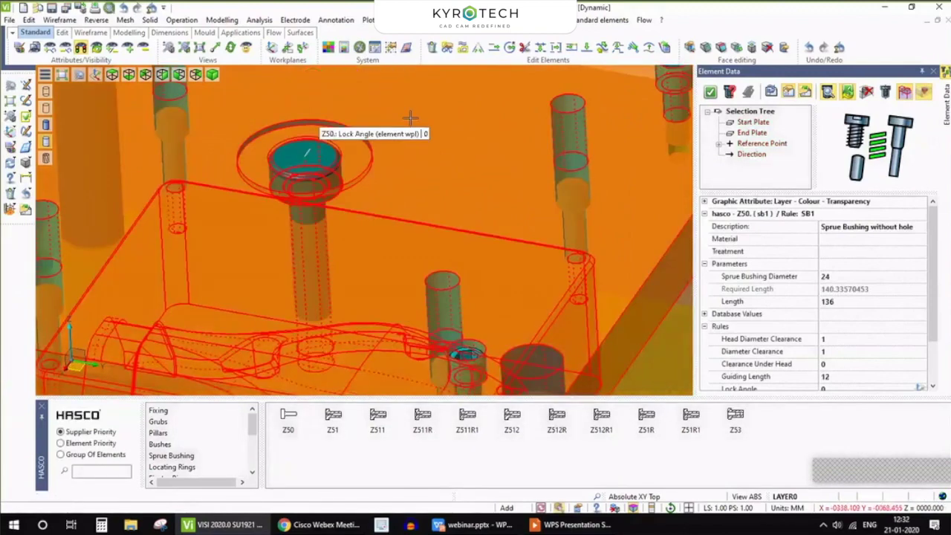
scroll(410, 118, "down", 4)
key("F1")
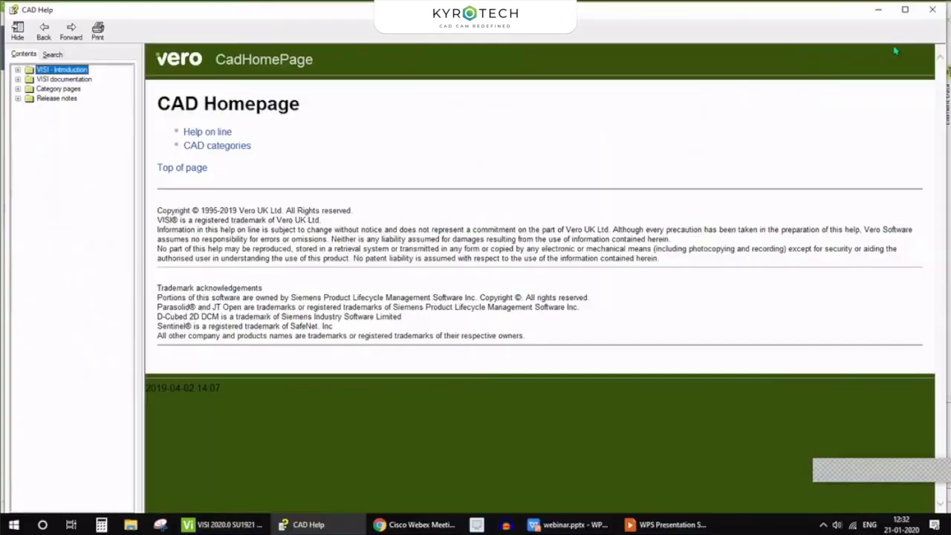
left_click(932, 12)
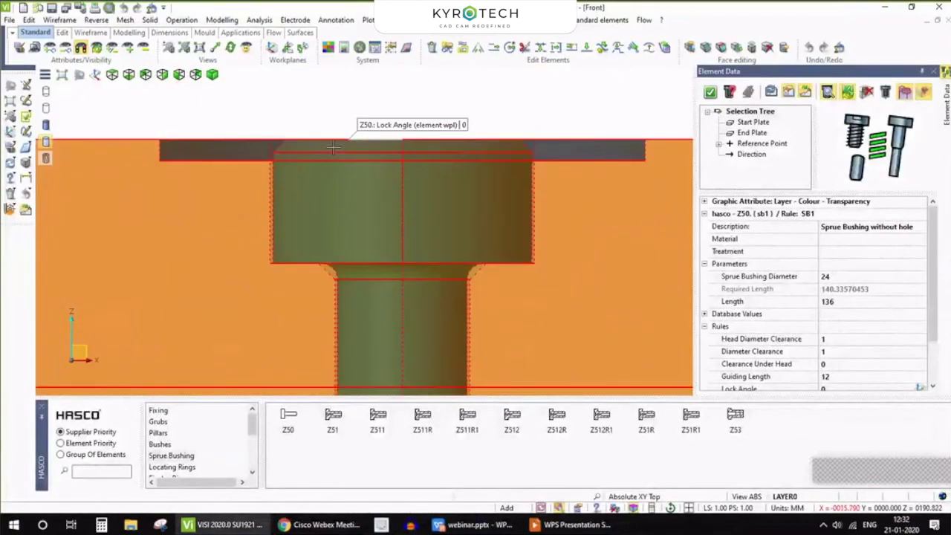
- Compare the sprue bushing head with the recess in front view and set its Clearance Under Head to 4
scroll(279, 97, "down", 4)
scroll(293, 110, "up", 6)
scroll(231, 102, "down", 1)
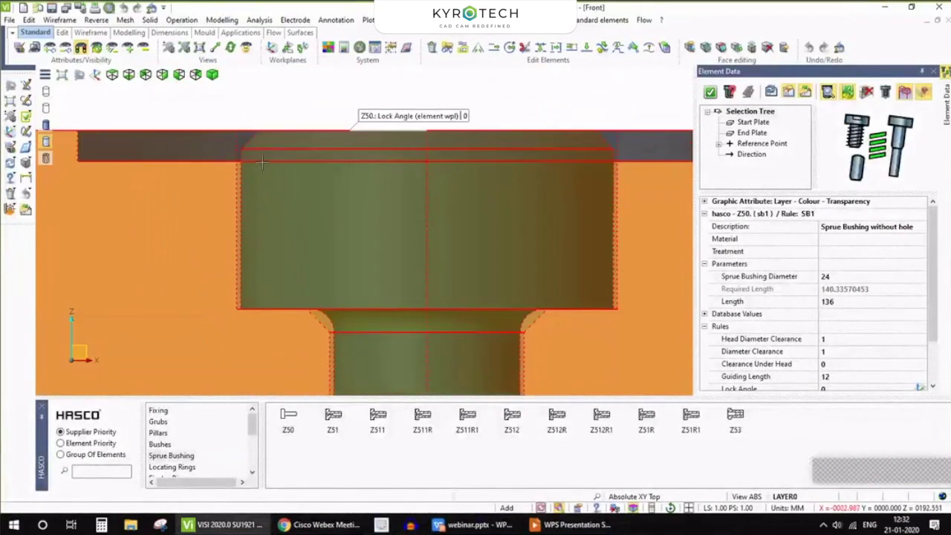
scroll(179, 119, "up", 2)
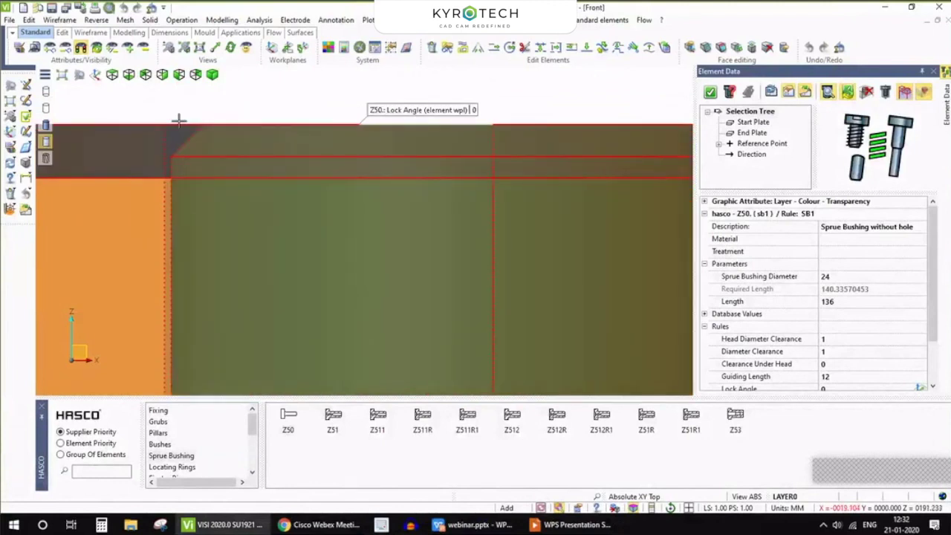
scroll(312, 107, "down", 2)
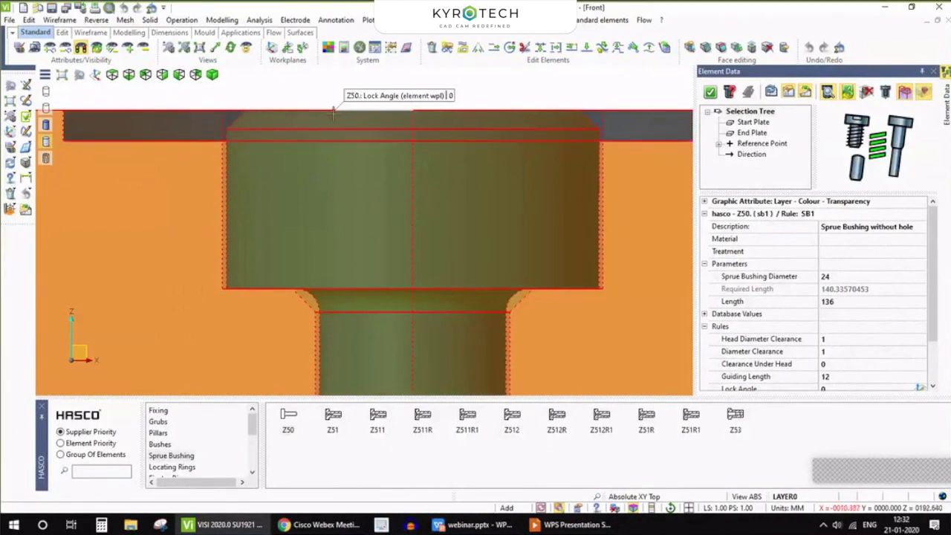
scroll(342, 153, "down", 2)
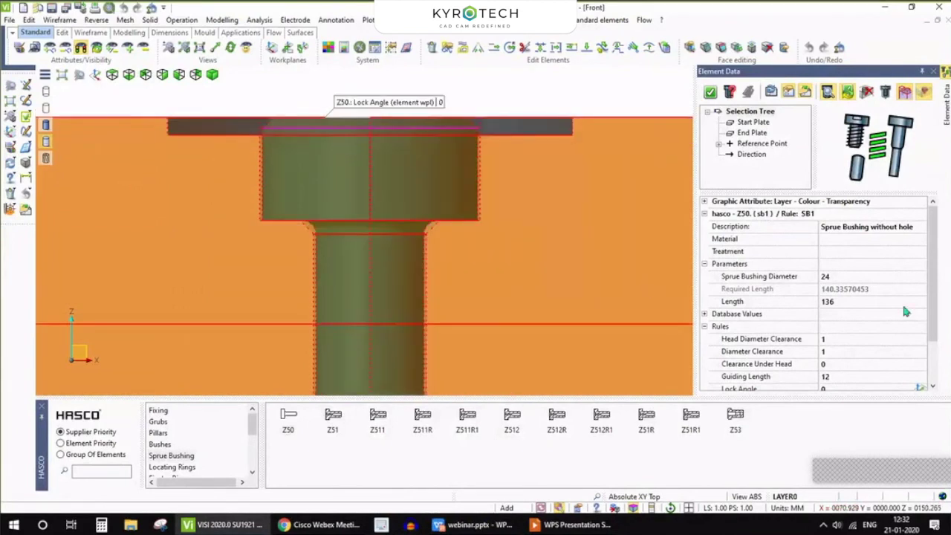
scroll(934, 343, "down", 2)
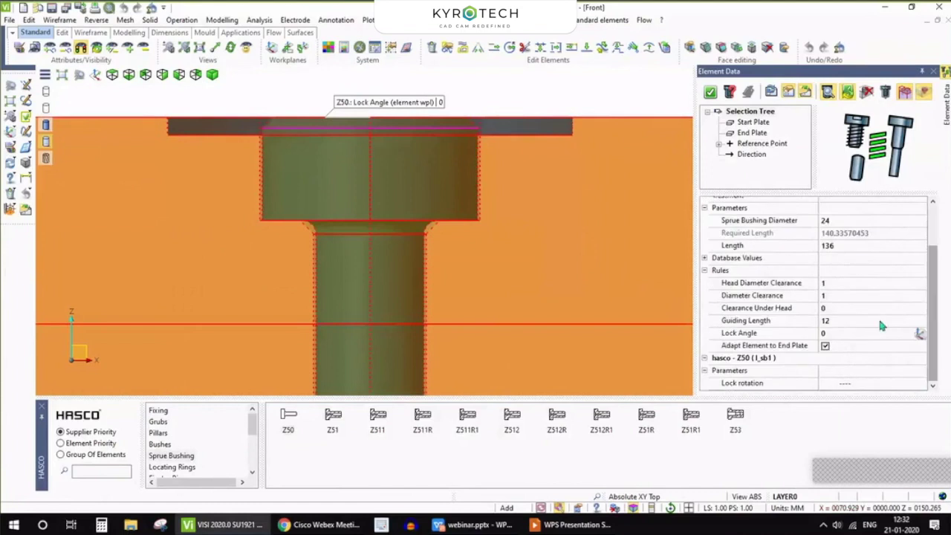
left_click(840, 308)
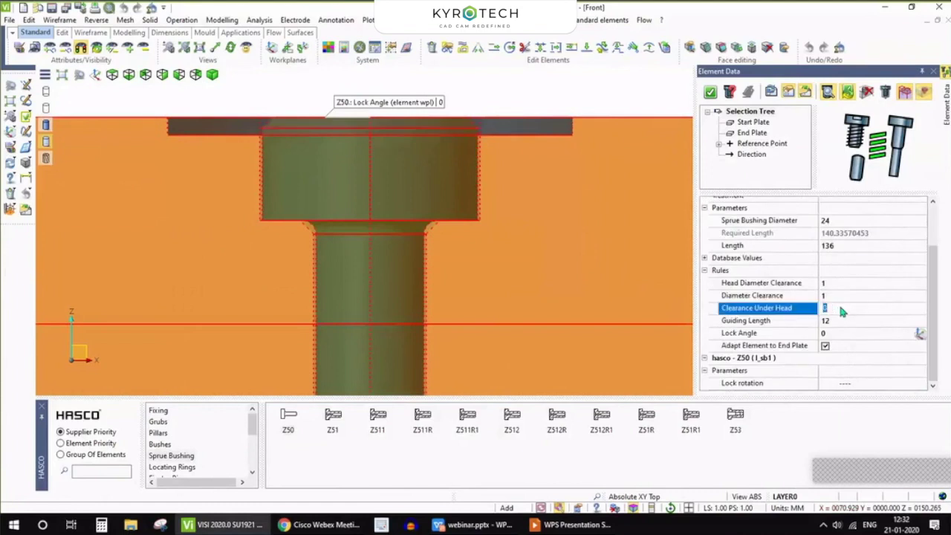
type("4")
key("Return")
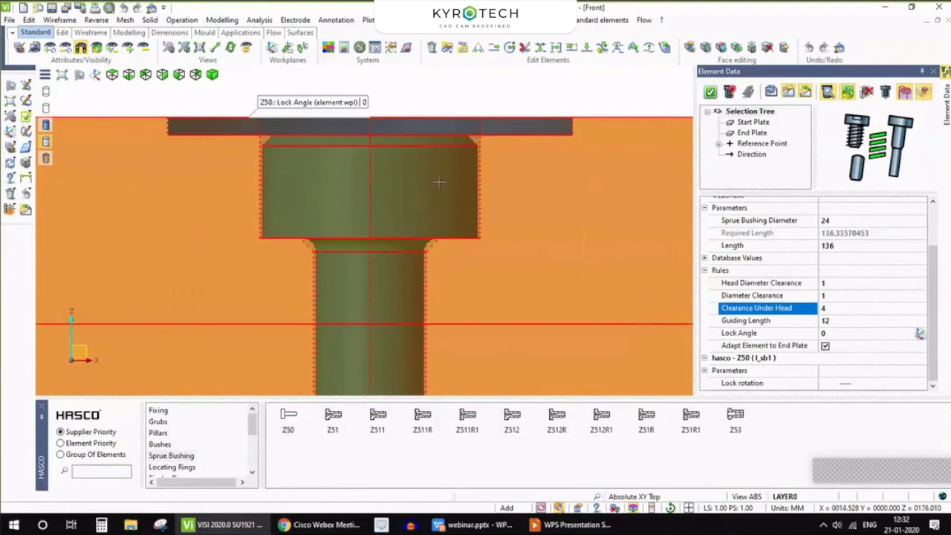
- Examine the sprue bushing's head seating in the recess and its stem reaching the upper insert, in dynamic and front views
scroll(277, 141, "up", 8)
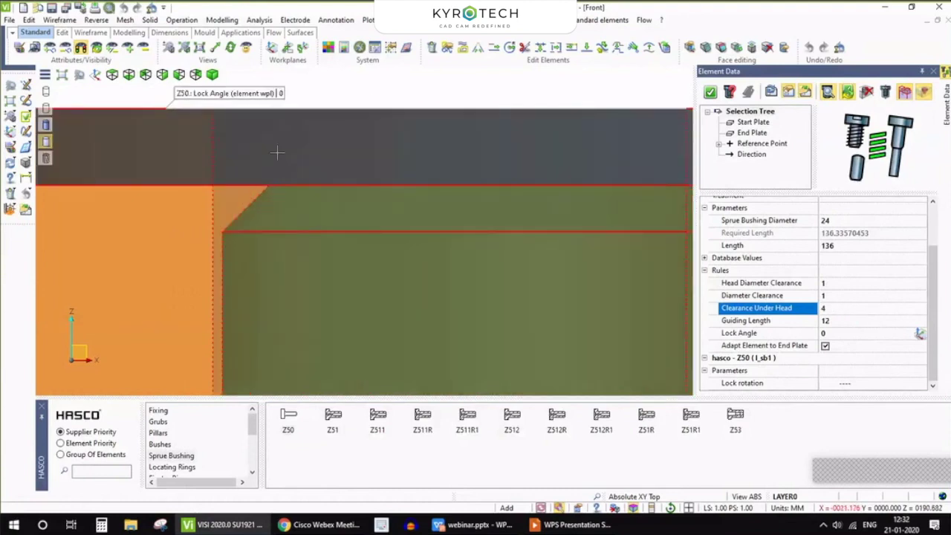
scroll(275, 151, "down", 7)
middle_click_drag(416, 160, 358, 180)
scroll(336, 191, "down", 10)
scroll(338, 192, "up", 4)
scroll(356, 191, "down", 3)
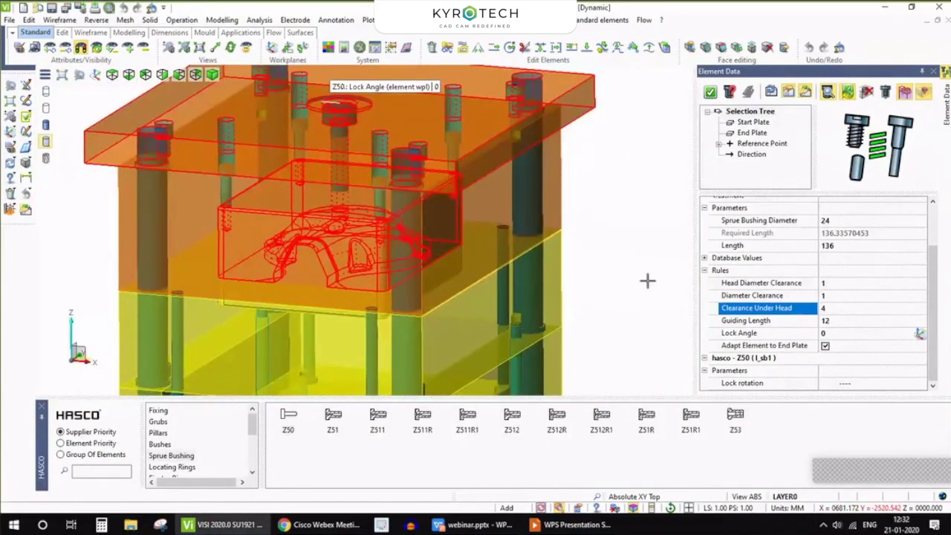
key("F4")
key("F4")
key("F4")
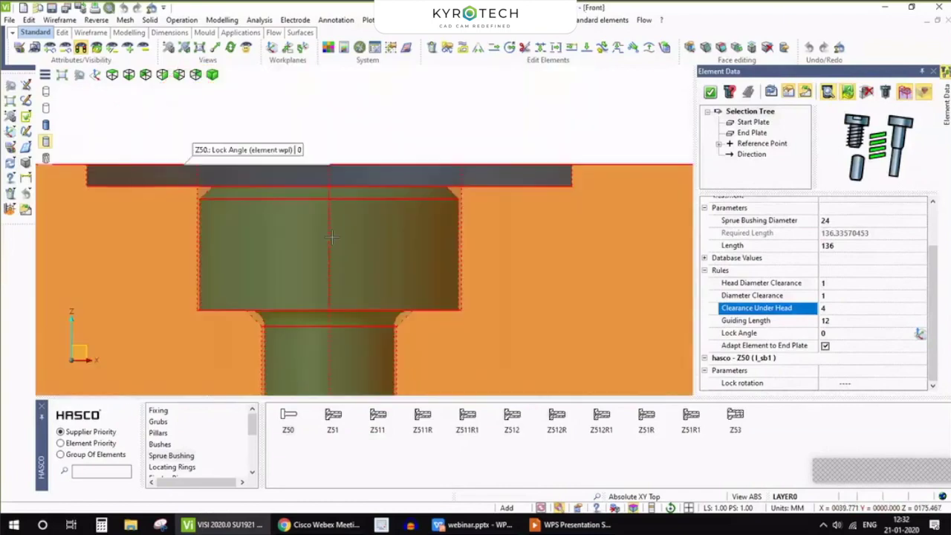
scroll(395, 158, "down", 3)
scroll(368, 272, "down", 3)
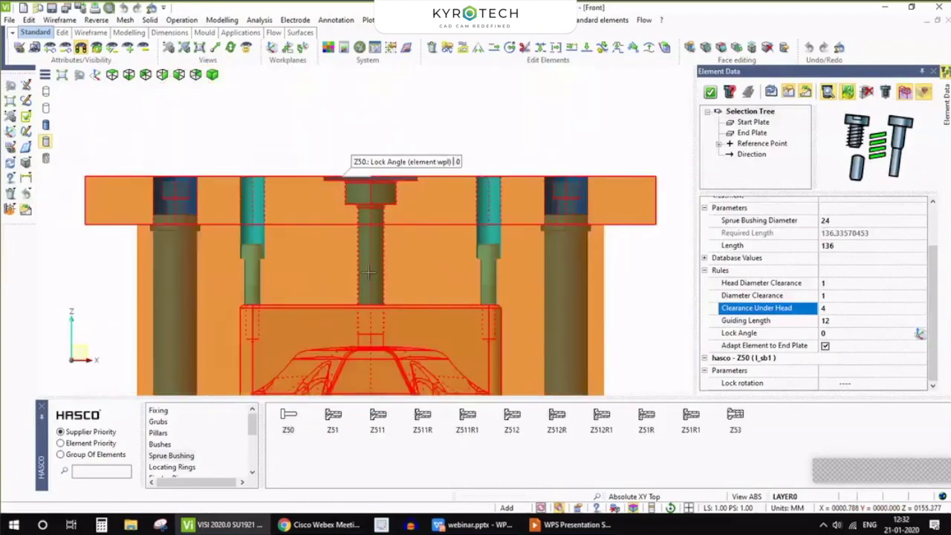
scroll(369, 272, "up", 3)
- Show the sprue bushing's database values and review its head dimensions and clearance rules
left_click_drag(937, 281, 934, 297)
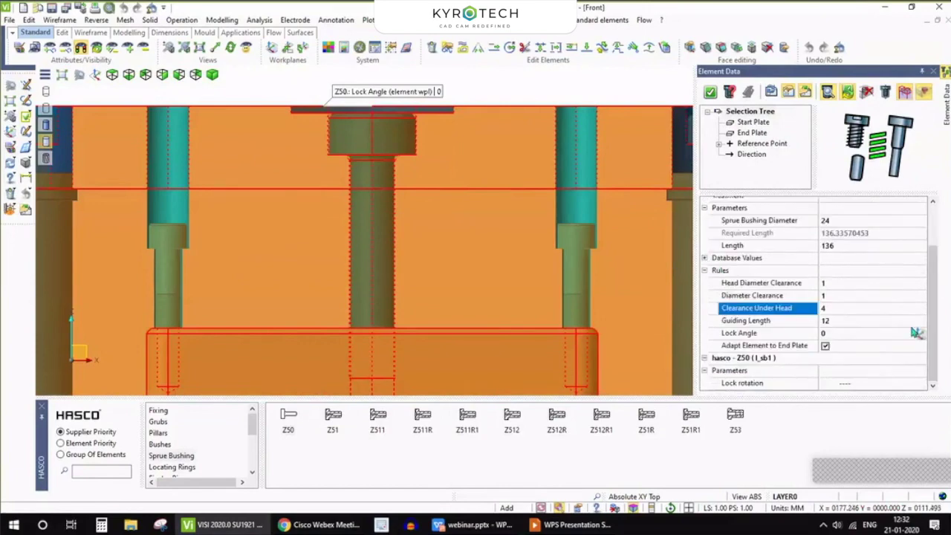
mouse_move(933, 303)
left_mouse_down()
mouse_move(938, 272)
mouse_move(937, 306)
left_mouse_up()
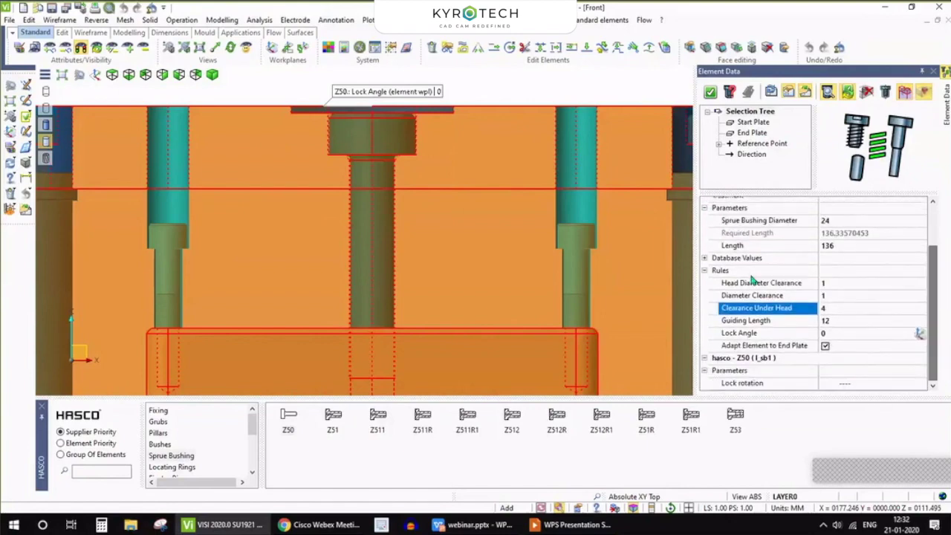
left_click(706, 259)
left_click(706, 259)
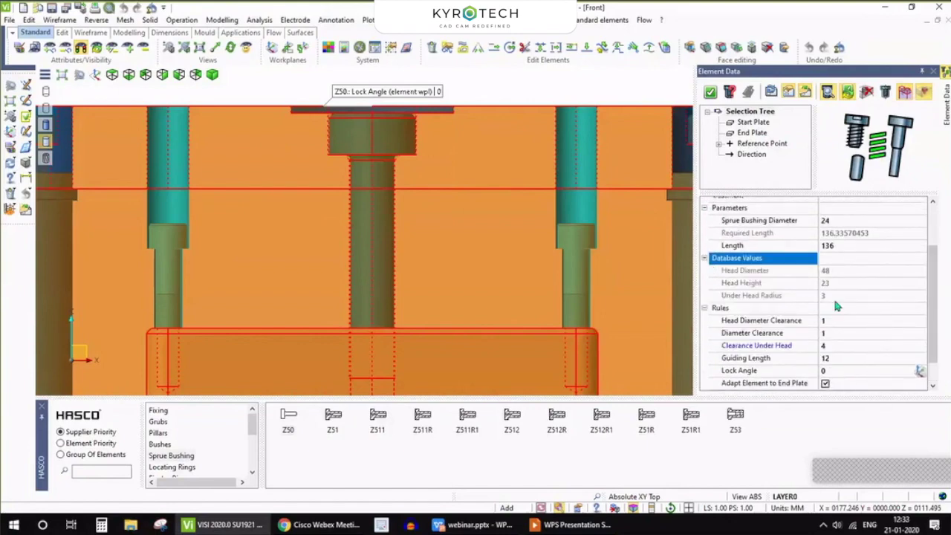
left_click_drag(934, 297, 936, 318)
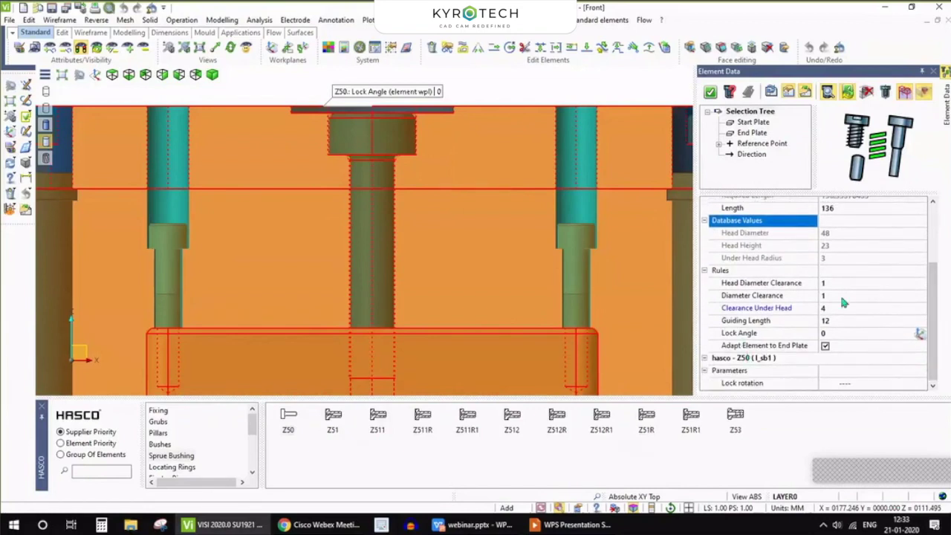
scroll(837, 279, "up", 2)
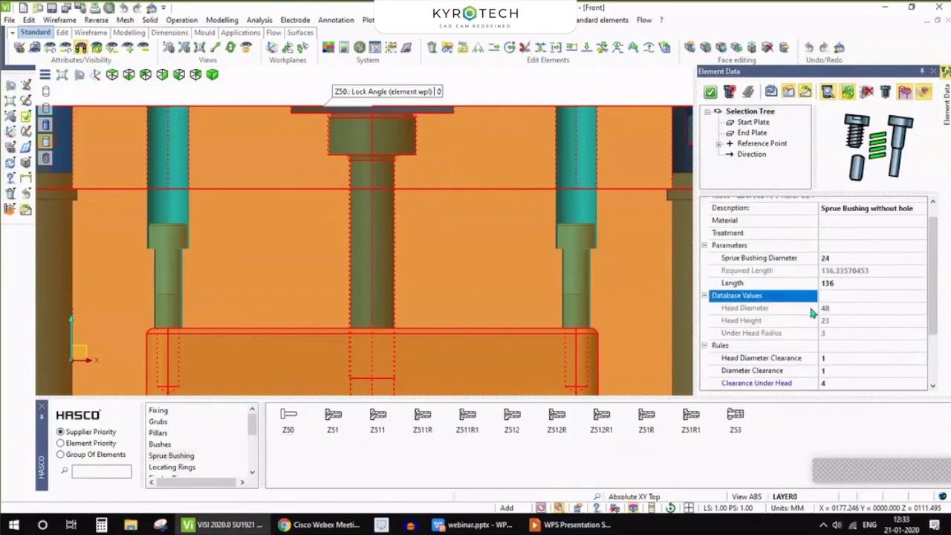
- View the available sprue bushing diameters and keep 24 selected
left_click(868, 260)
left_click(867, 264)
left_click(868, 266)
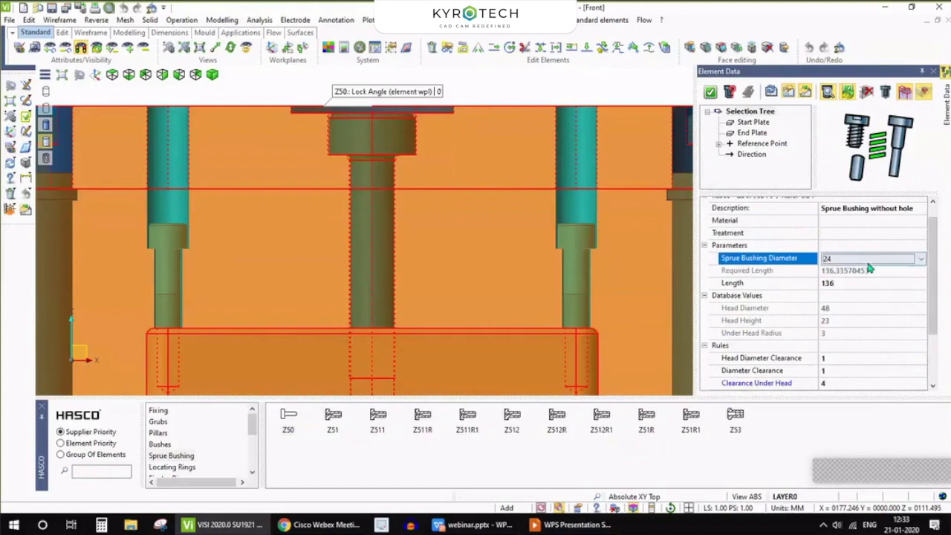
left_click(868, 266)
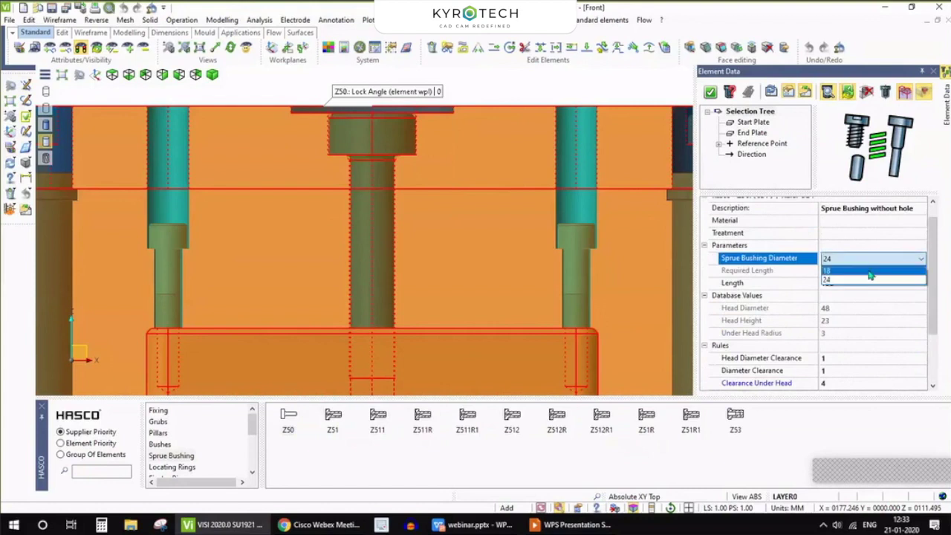
left_click(877, 280)
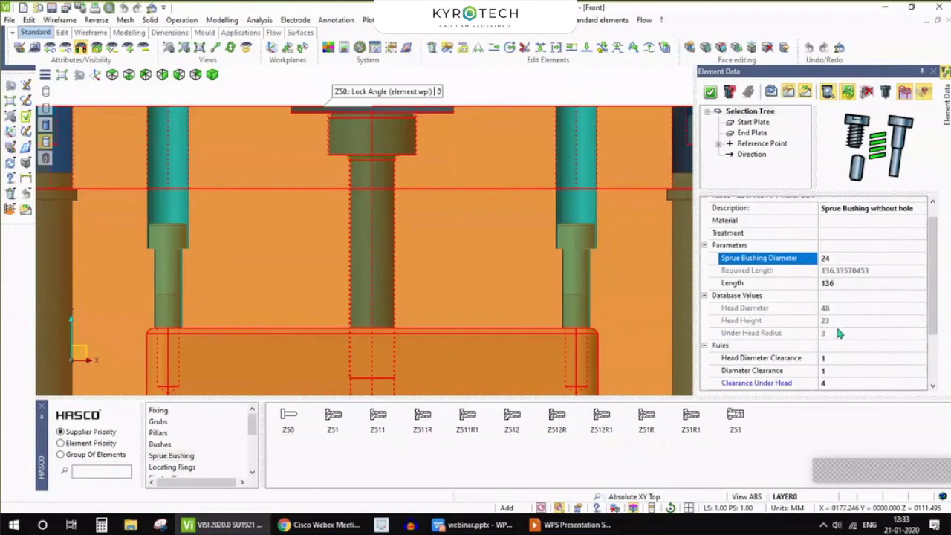
- Insert the Z50 sprue bushing with the chosen parameters and end the element command
left_click_drag(937, 288, 936, 317)
scroll(935, 317, "down", 2)
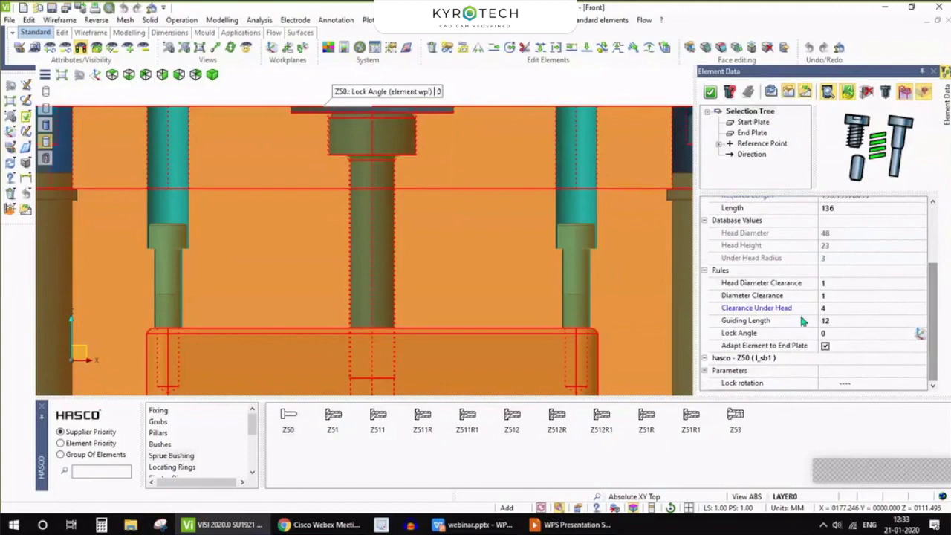
left_click(710, 94)
scroll(418, 178, "down", 3)
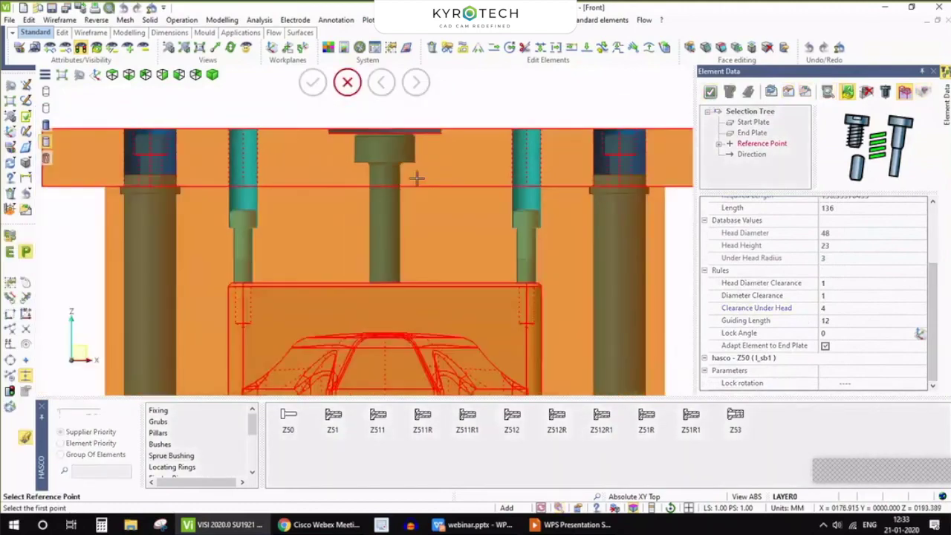
left_click(347, 82)
- Hide the whole upper half of the mould, including its plates, upper insert and sprue bushing, selecting it in front view
scroll(445, 148, "down", 3)
middle_click_drag(444, 147, 449, 205)
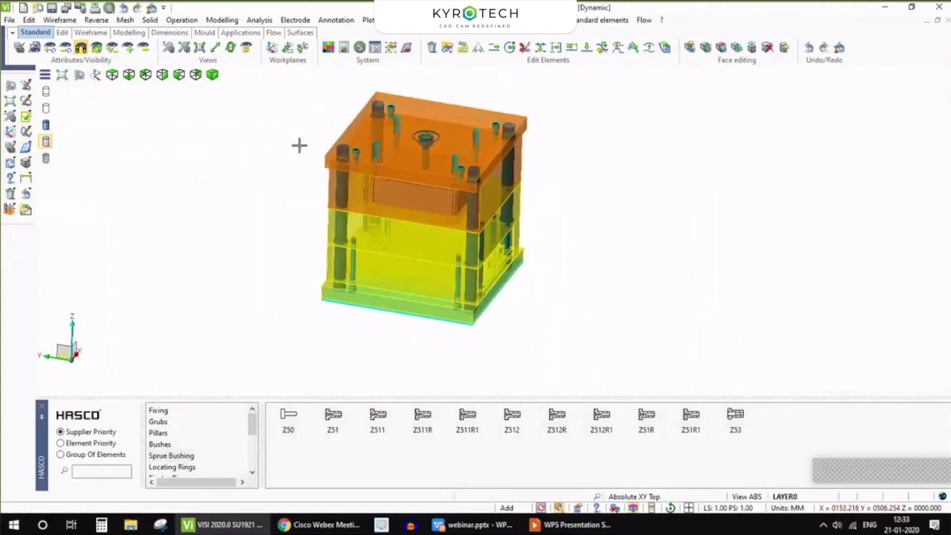
key("F5")
key("F6")
scroll(548, 182, "up", 3)
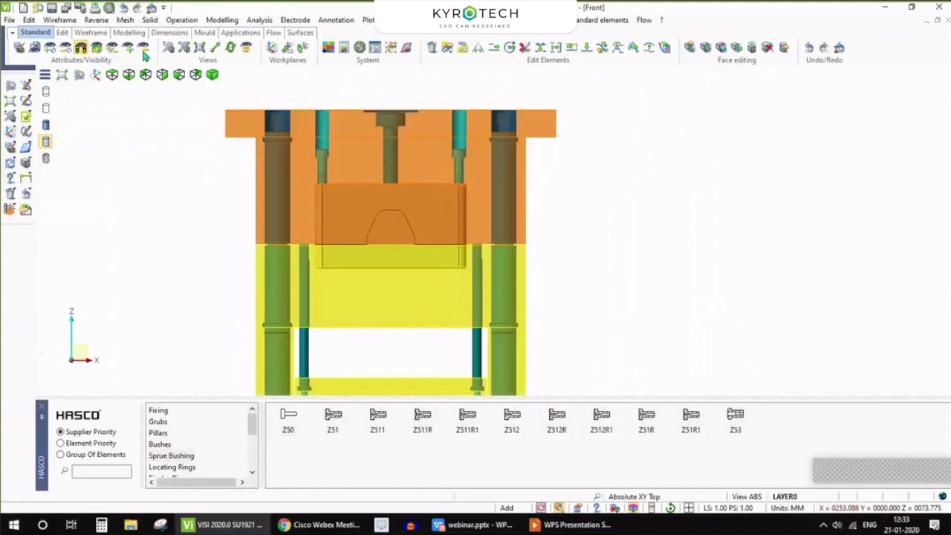
left_click(144, 49)
scroll(312, 275, "down", 2)
left_click_drag(190, 132, 545, 272)
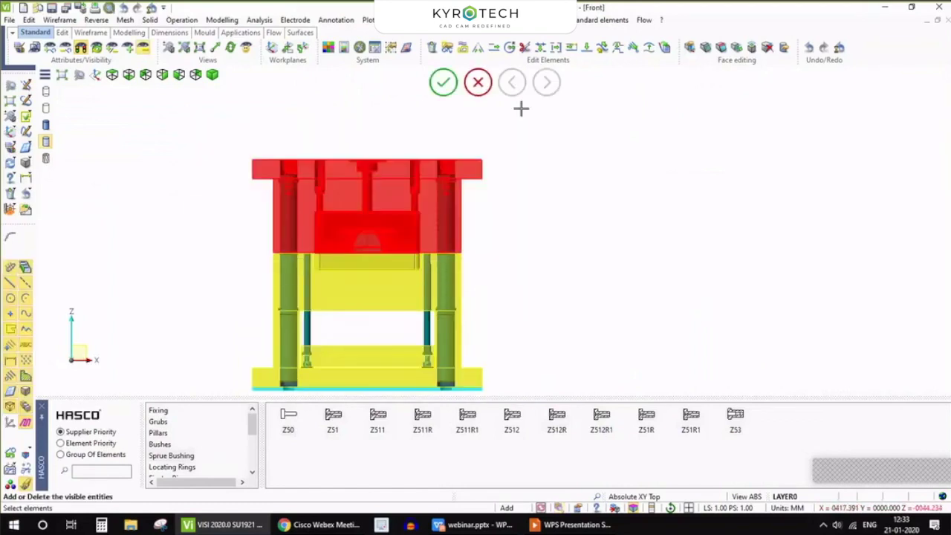
left_click(443, 81)
- Start a Z40 cylindrical ejector pin, with the upper ejector plate as start plate and the core insert as end plate
middle_click_drag(447, 211, 326, 265)
scroll(178, 431, "down", 2)
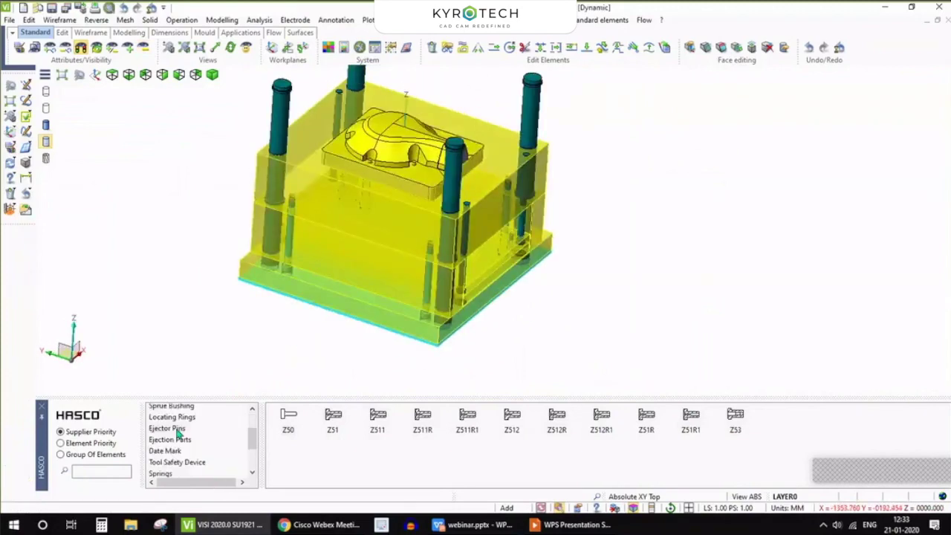
left_click(168, 428)
left_click(288, 419)
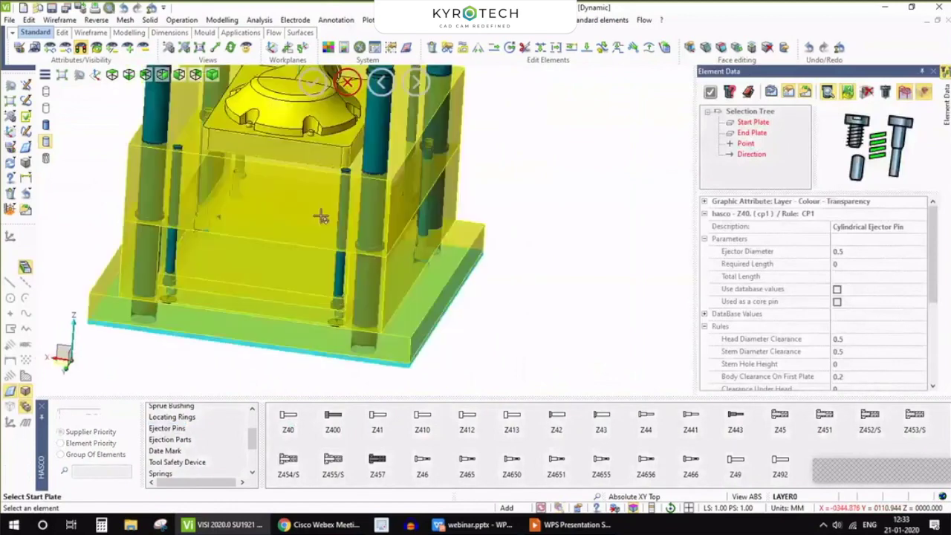
left_click(368, 248)
scroll(295, 197, "up", 4)
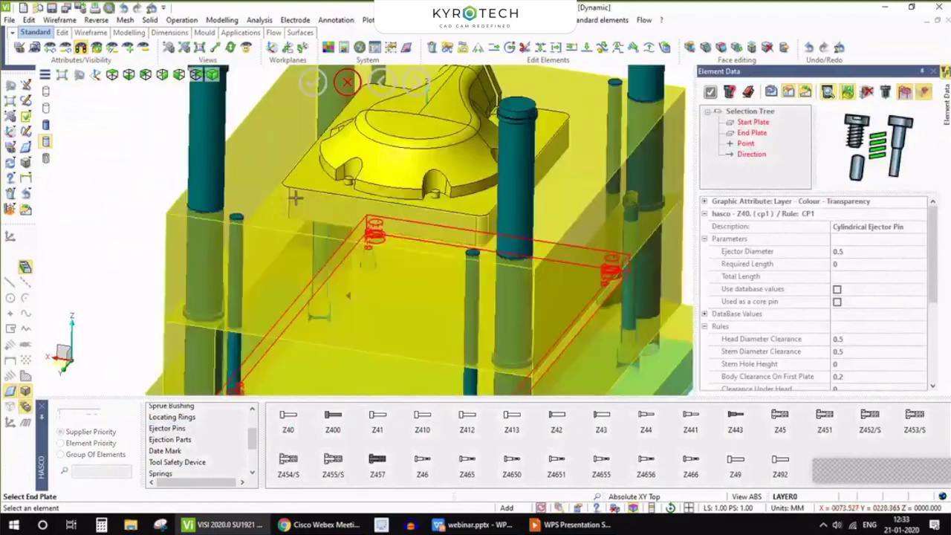
scroll(294, 197, "down", 3)
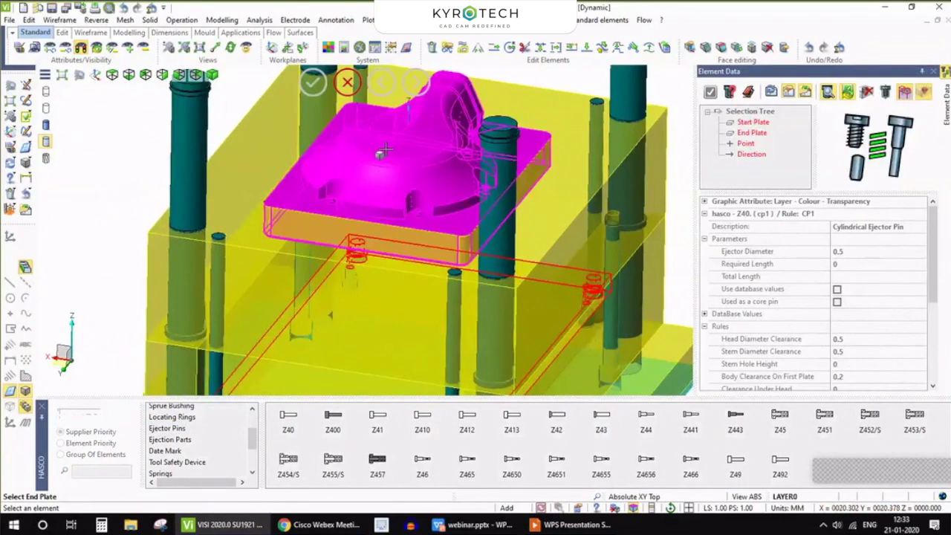
left_click(318, 164)
scroll(318, 164, "down", 2)
scroll(319, 164, "down", 1)
mouse_move(534, 206)
middle_mouse_down()
mouse_move(516, 197)
mouse_move(484, 225)
mouse_move(523, 197)
mouse_move(528, 210)
middle_mouse_up()
middle_click_drag(326, 295, 369, 215)
- Locate the ejector pins at the circle centres of four small bosses around the domed end of the core insert
scroll(313, 231, "up", 3)
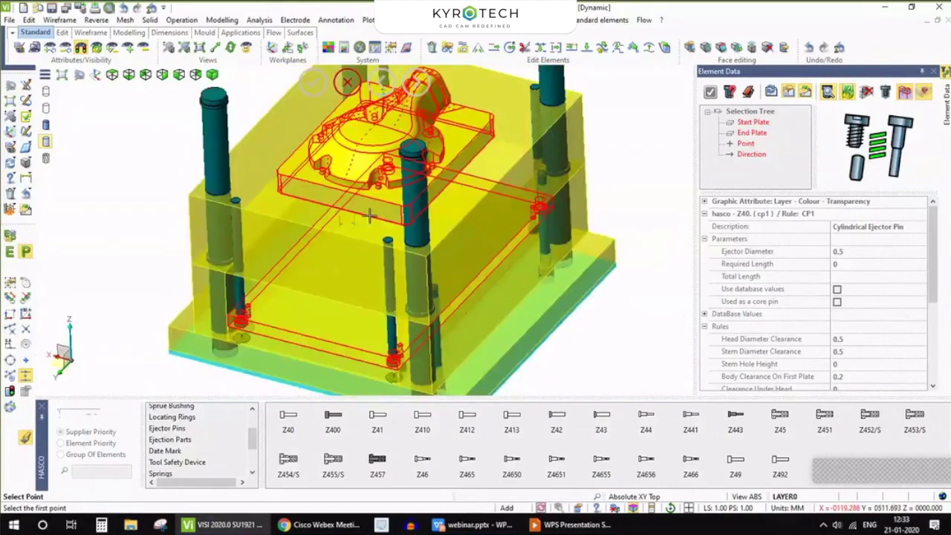
scroll(369, 216, "up", 3)
scroll(170, 222, "up", 3)
left_click(26, 344)
scroll(372, 223, "up", 5)
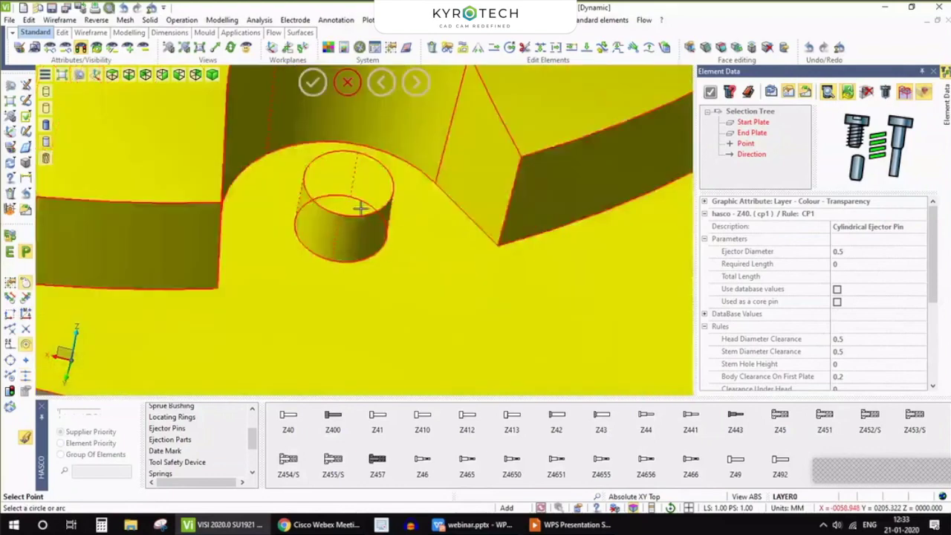
left_click(394, 219)
scroll(395, 218, "down", 4)
scroll(210, 177, "up", 3)
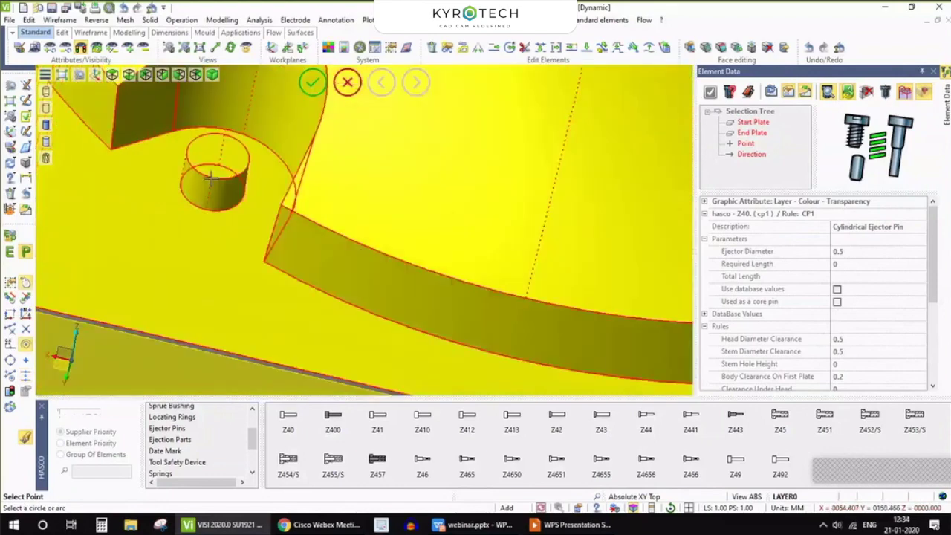
middle_click_drag(211, 176, 272, 205)
scroll(273, 205, "down", 10)
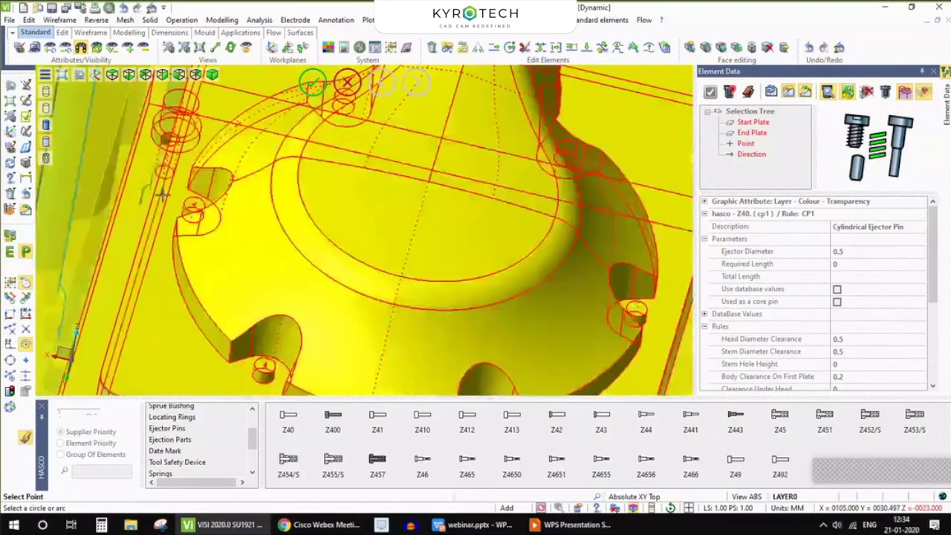
middle_click_drag(272, 205, 324, 214)
scroll(324, 213, "up", 10)
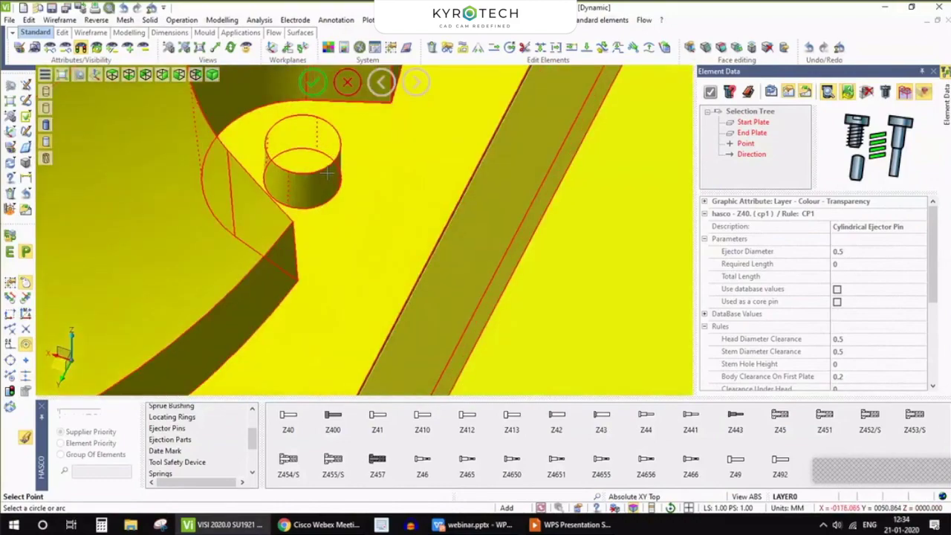
scroll(456, 160, "down", 3)
scroll(457, 164, "down", 5)
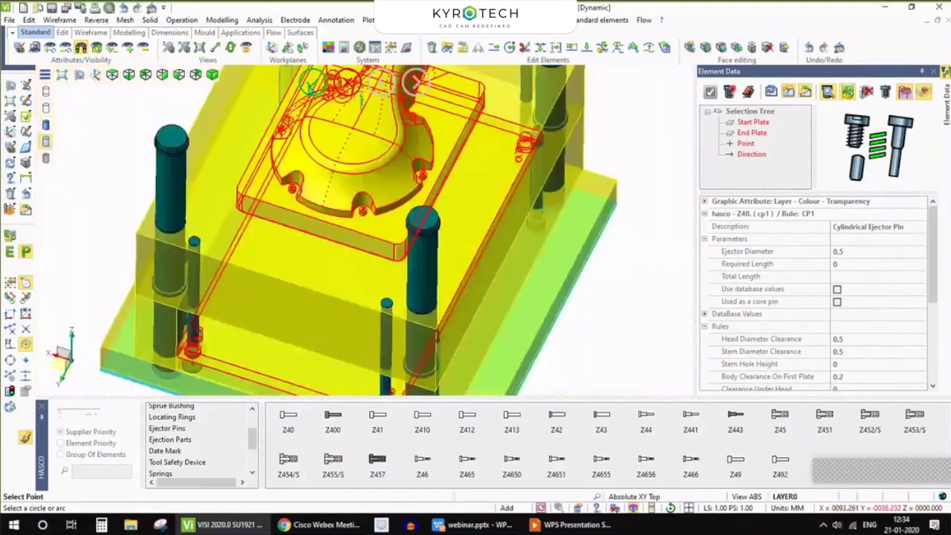
left_click(311, 83)
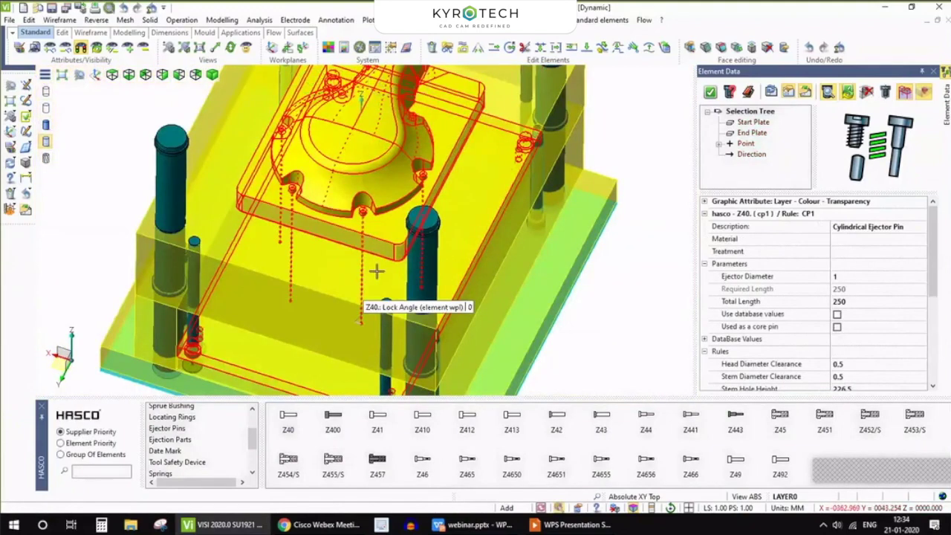
- Set the ejector diameter of the Z40 pins to 12.5
scroll(318, 287, "down", 1)
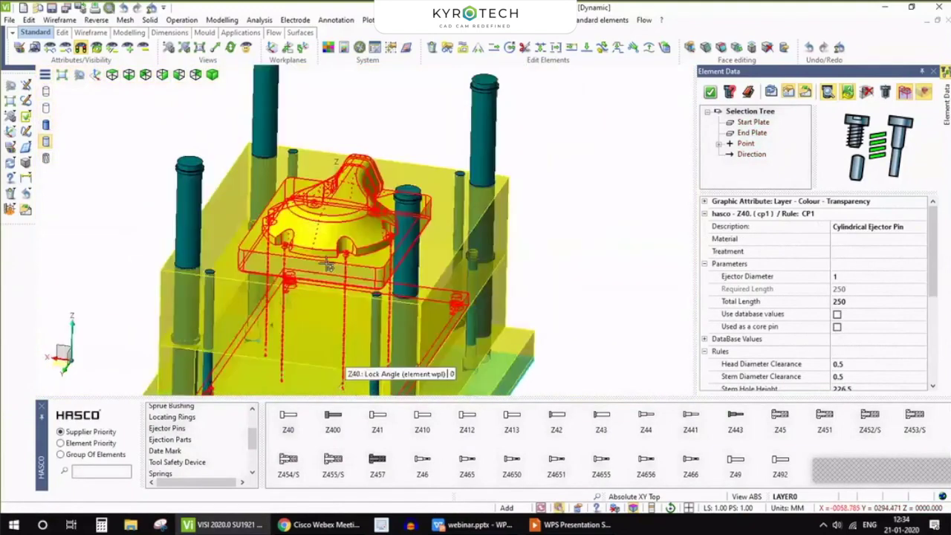
scroll(318, 288, "up", 3)
left_click(875, 281)
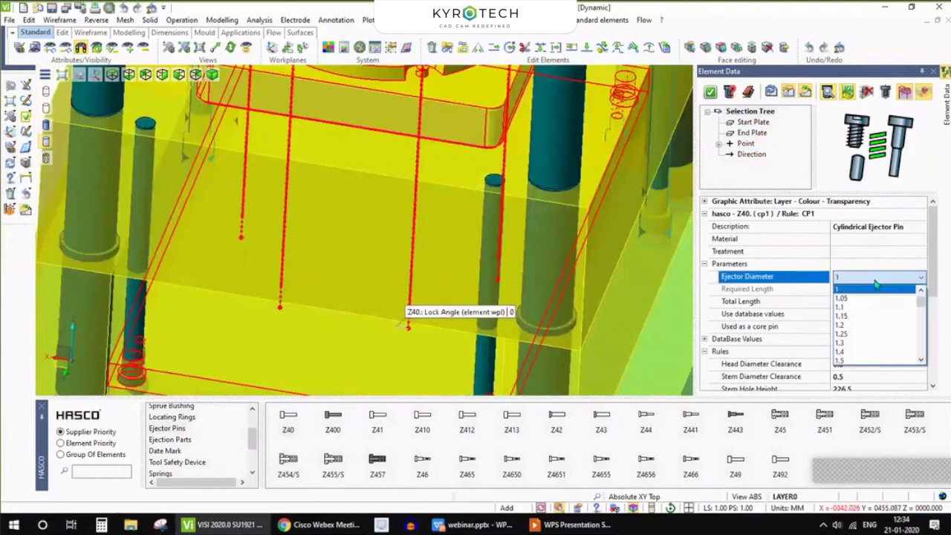
scroll(861, 349, "down", 5)
scroll(860, 355, "down", 6)
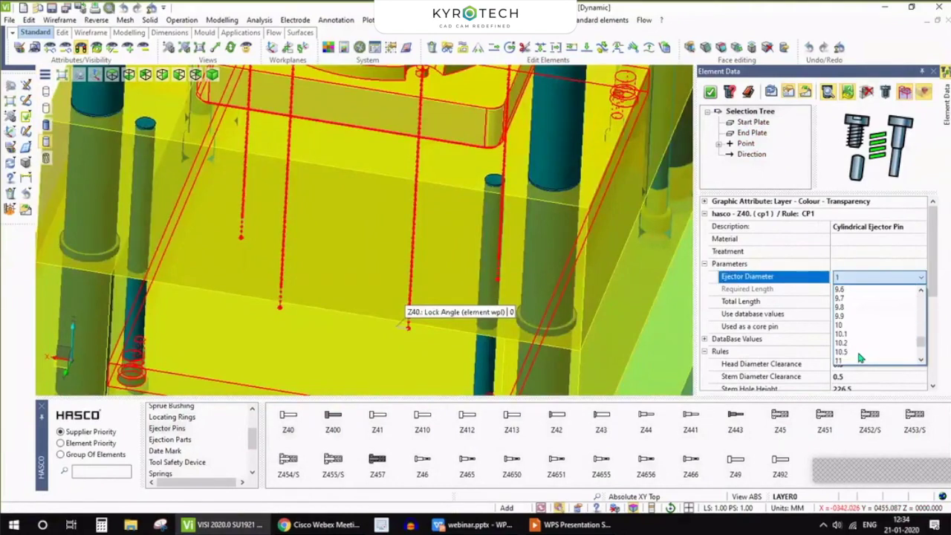
left_click(856, 344)
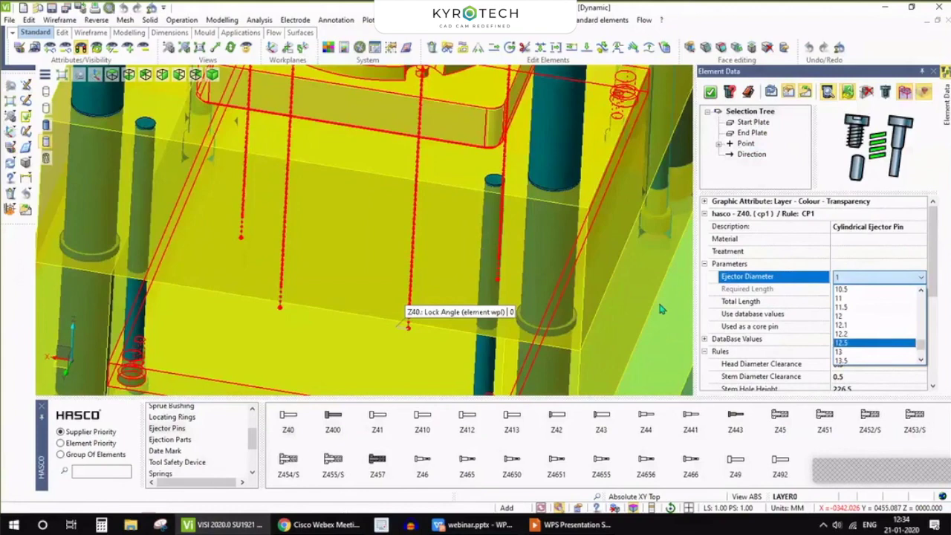
- Examine the ejector pin preview in top, front and right views, and close up at the heads, stem clearances and guided ends
key("F5")
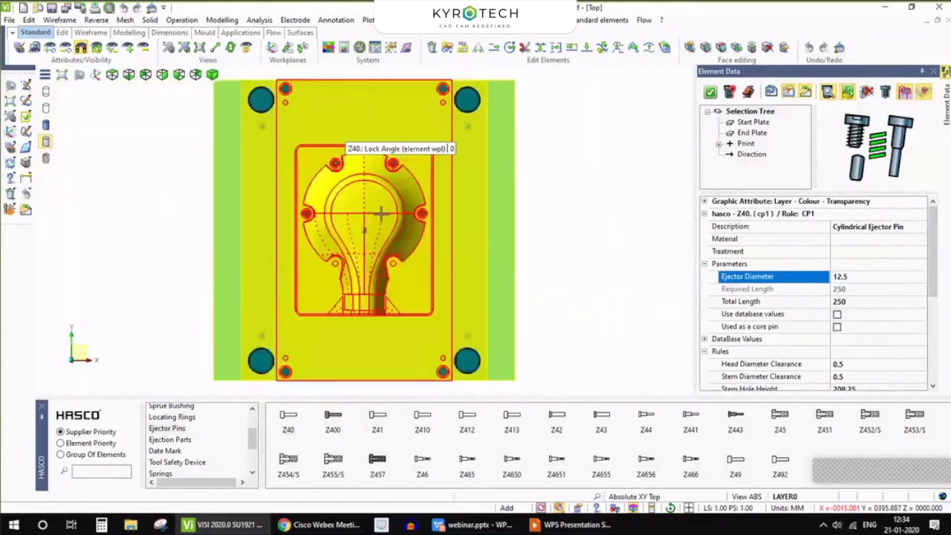
key("F6")
key("F7")
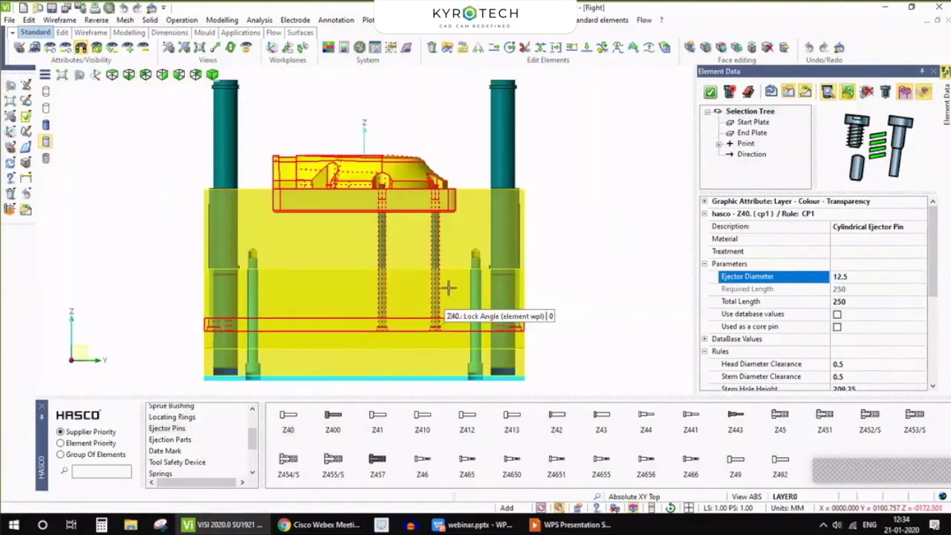
middle_click_drag(448, 288, 301, 232)
scroll(300, 234, "up", 3)
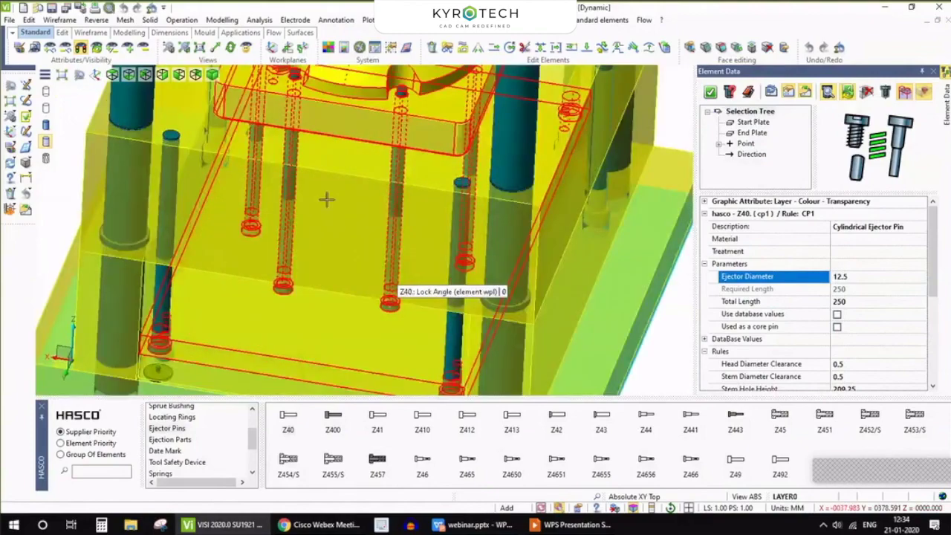
scroll(326, 199, "down", 3)
scroll(262, 196, "up", 3)
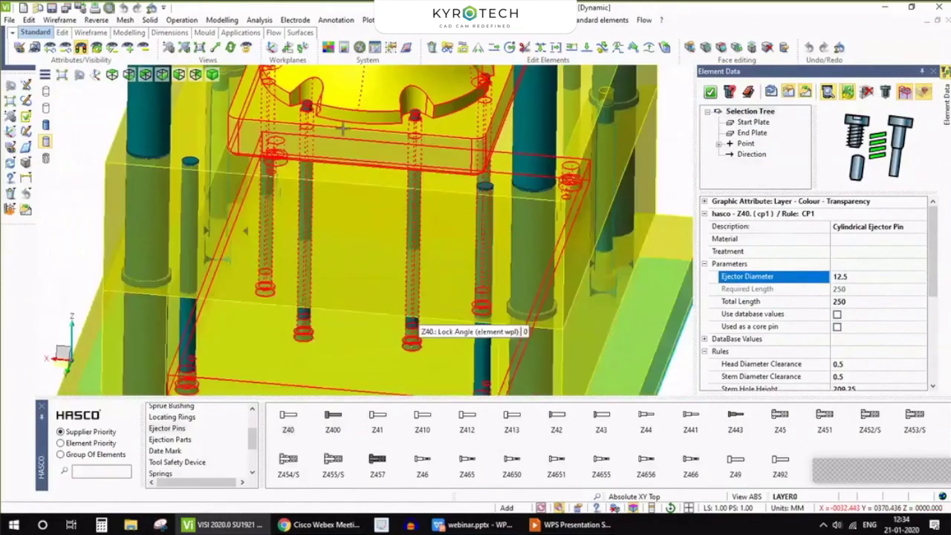
scroll(323, 265, "up", 3)
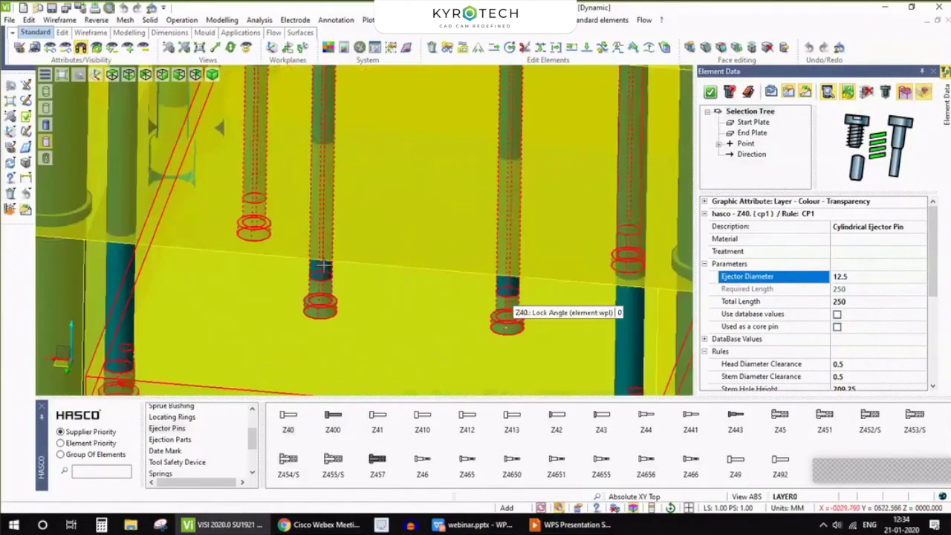
scroll(323, 265, "up", 5)
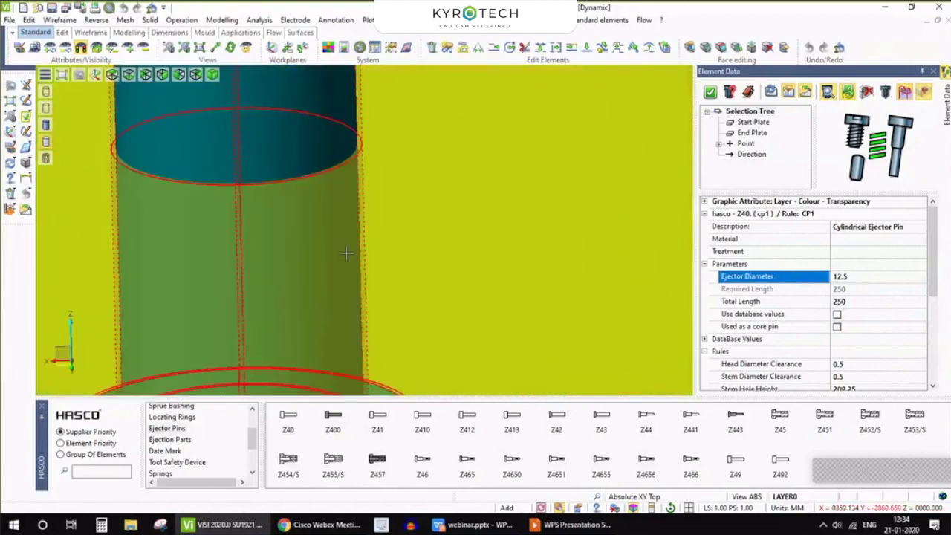
scroll(372, 279, "up", 2)
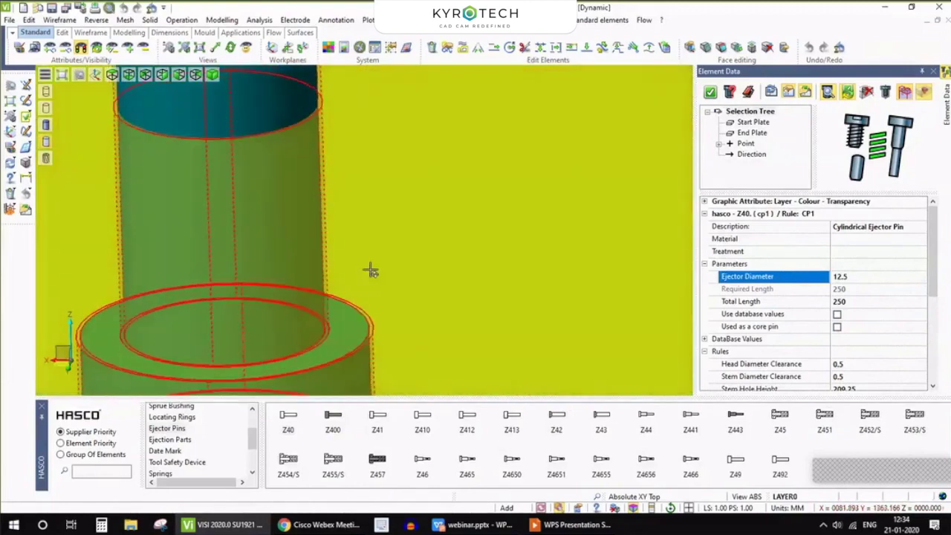
scroll(372, 274, "down", 5)
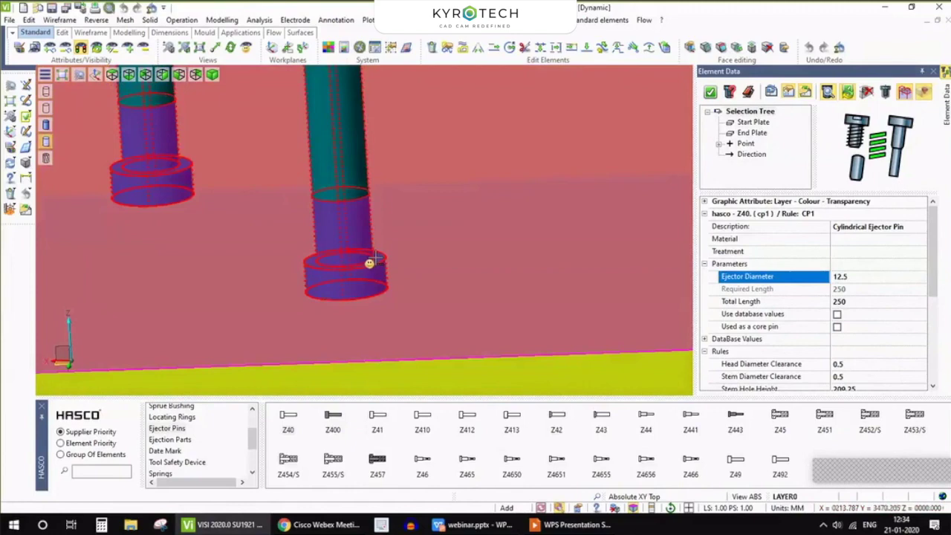
scroll(376, 258, "down", 5)
scroll(383, 145, "up", 5)
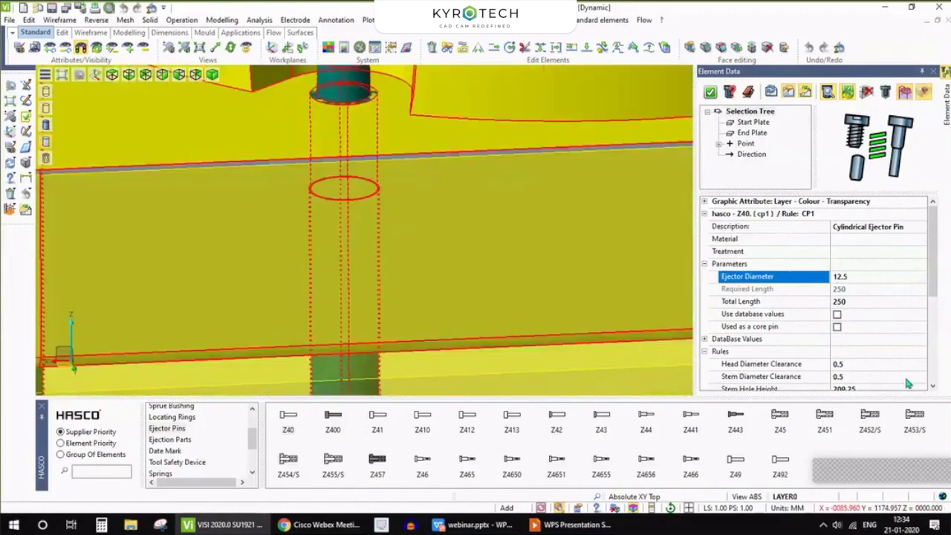
- Set the guiding length of the ejector pins to 20
left_click_drag(937, 276, 937, 337)
left_click(757, 296)
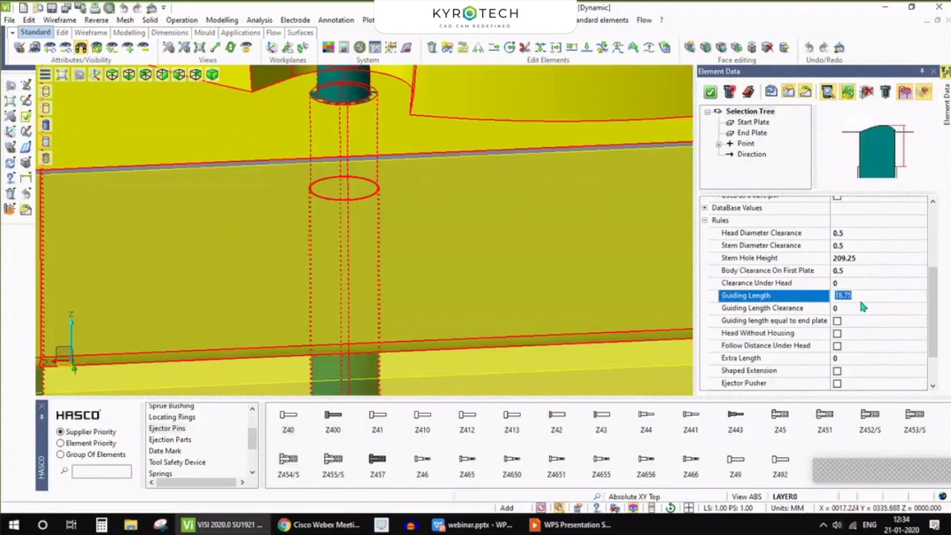
left_click_drag(871, 298, 831, 295)
key("BackSpace")
type("20")
key("Return")
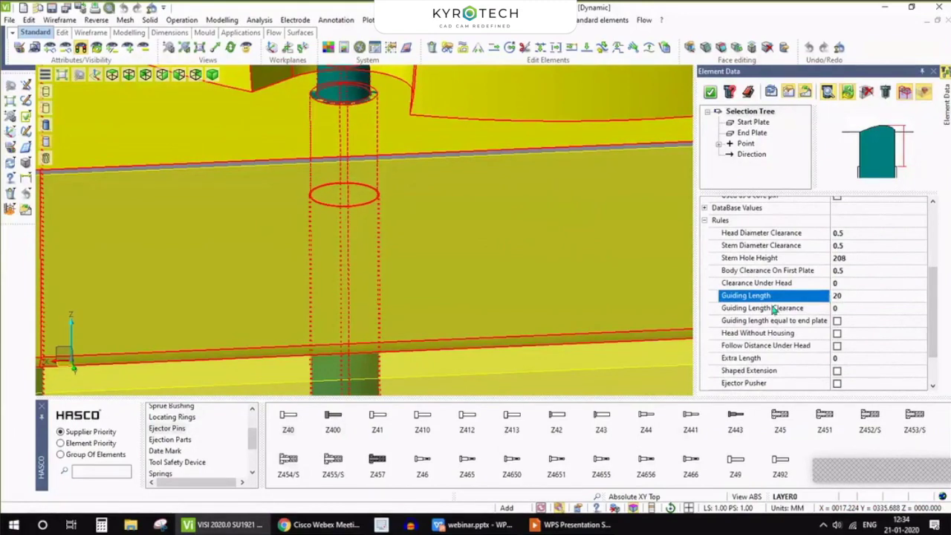
- Review the guided sections of the pins and the remaining rules, opening the lock angle value for editing
scroll(418, 265, "down", 3)
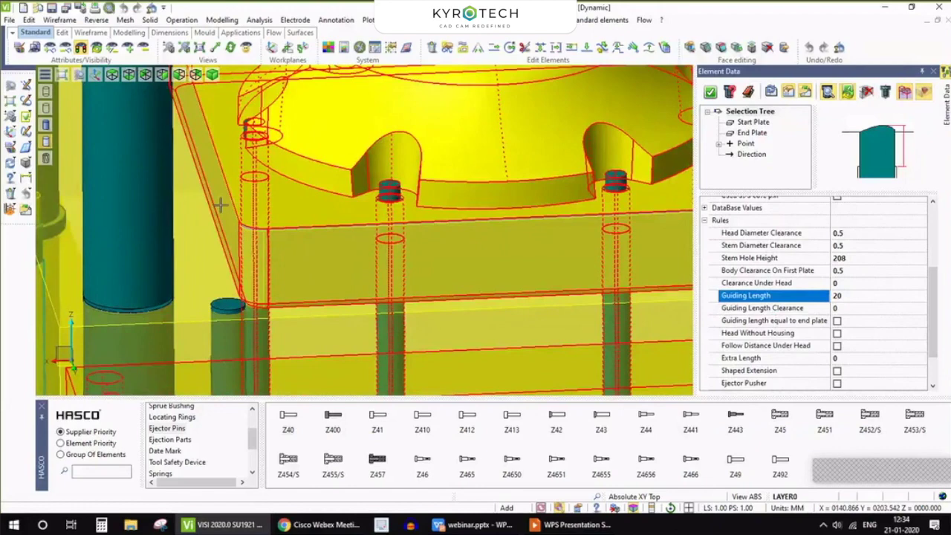
mouse_move(220, 202)
middle_mouse_down()
mouse_move(248, 202)
mouse_move(193, 200)
mouse_move(222, 199)
middle_mouse_up()
scroll(346, 151, "down", 3)
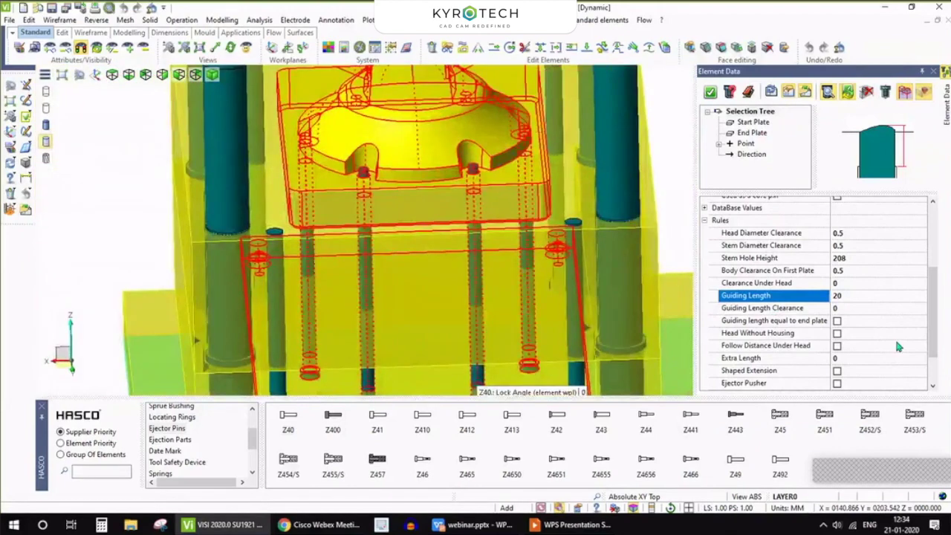
scroll(795, 270, "down", 2)
scroll(854, 320, "up", 2)
scroll(856, 331, "down", 2)
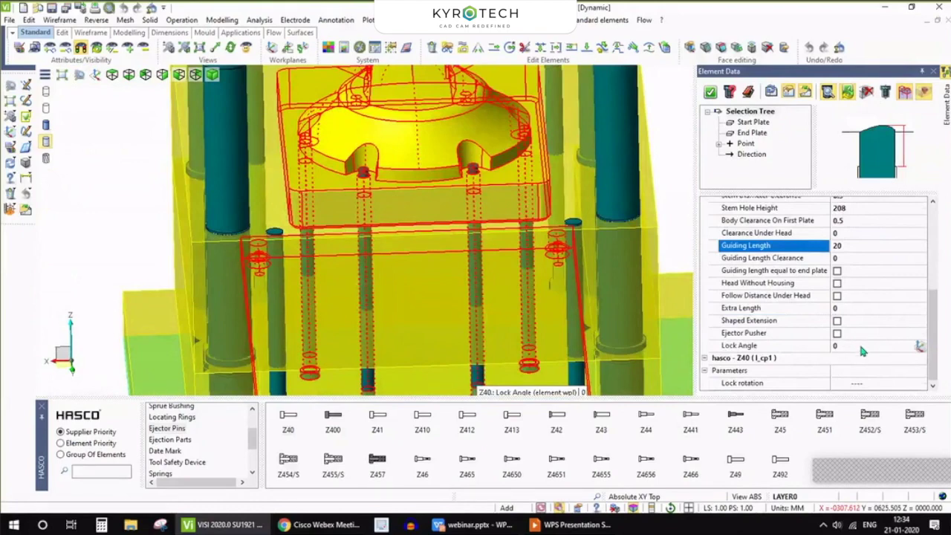
left_click(861, 347)
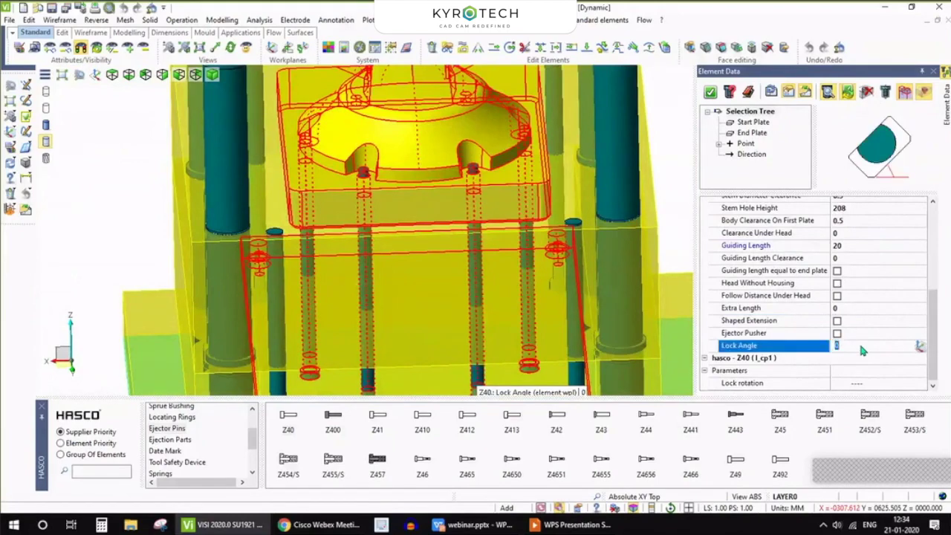
scroll(410, 166, "down", 2)
middle_click_drag(410, 166, 431, 250)
scroll(402, 215, "down", 3)
scroll(402, 216, "up", 5)
scroll(430, 250, "down", 4)
scroll(638, 153, "up", 3)
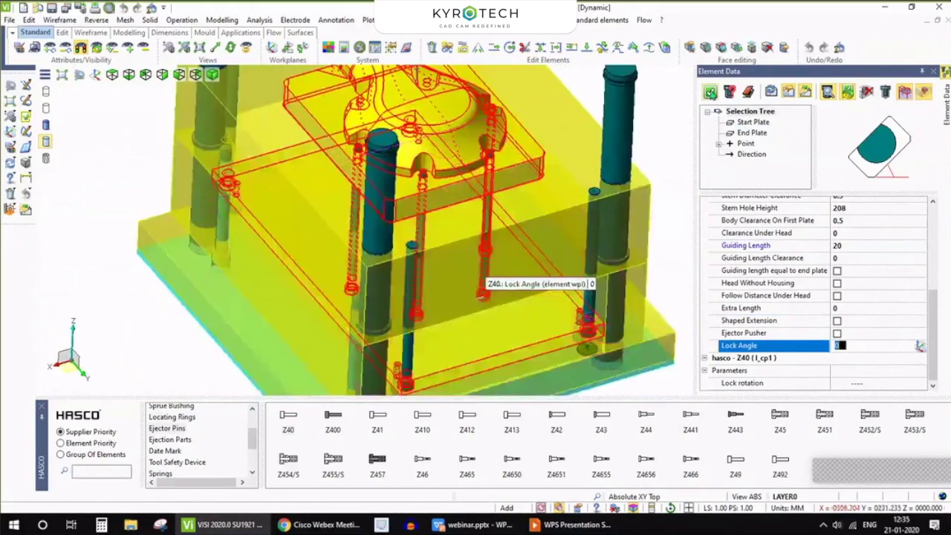
- Insert the four Z40 ejector pins with the lock angle kept at 0, and end the element command
key("Return")
scroll(429, 209, "up", 5)
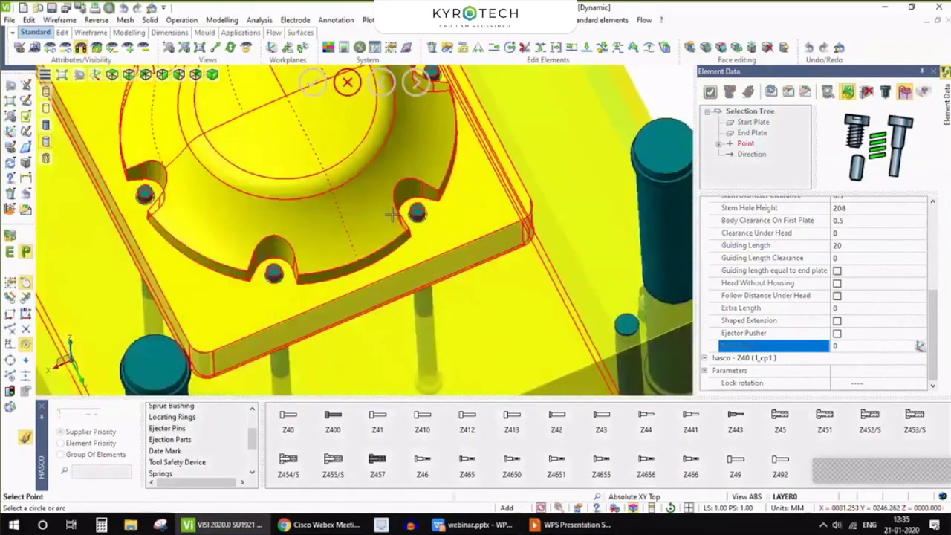
scroll(392, 215, "down", 1)
mouse_move(392, 214)
middle_mouse_down()
mouse_move(374, 219)
mouse_move(380, 225)
middle_mouse_up()
scroll(380, 225, "down", 2)
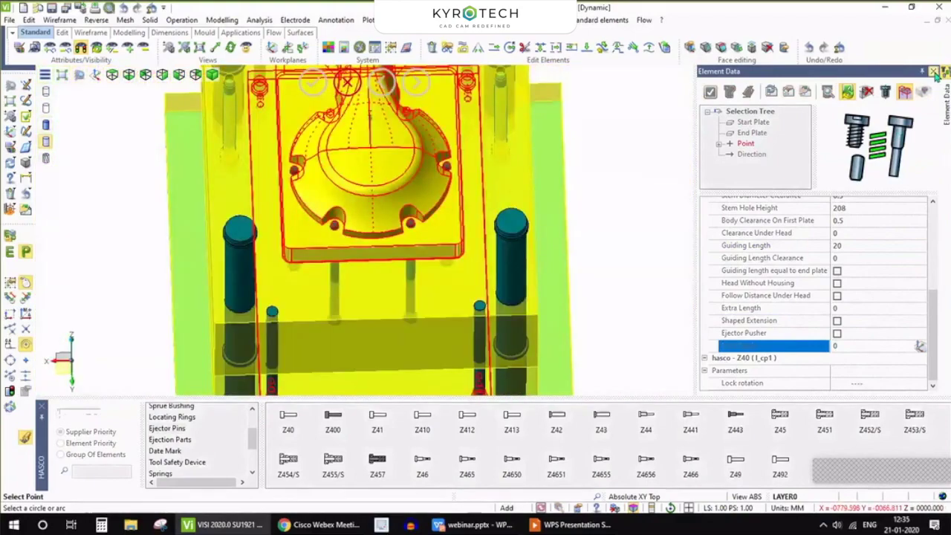
left_click(933, 72)
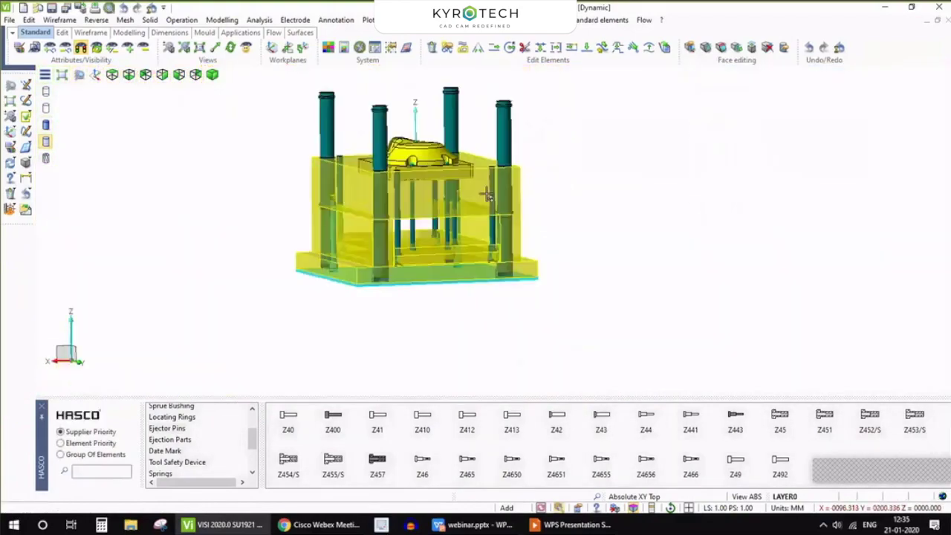
- Examine the inserted ejector pins running through the lower mould half and the core insert
middle_click_drag(486, 193, 506, 233)
scroll(419, 230, "up", 3)
scroll(363, 270, "down", 3)
middle_click_drag(363, 269, 379, 222)
scroll(378, 219, "up", 3)
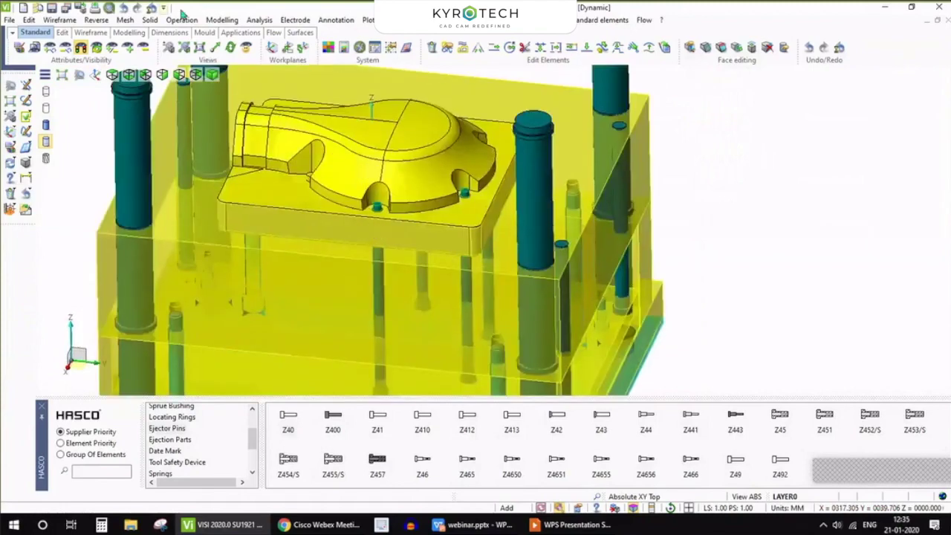
- Subtract the element cavities from the whole mould assembly, applying the operation to all solids with Simplify enabled
left_click(221, 19)
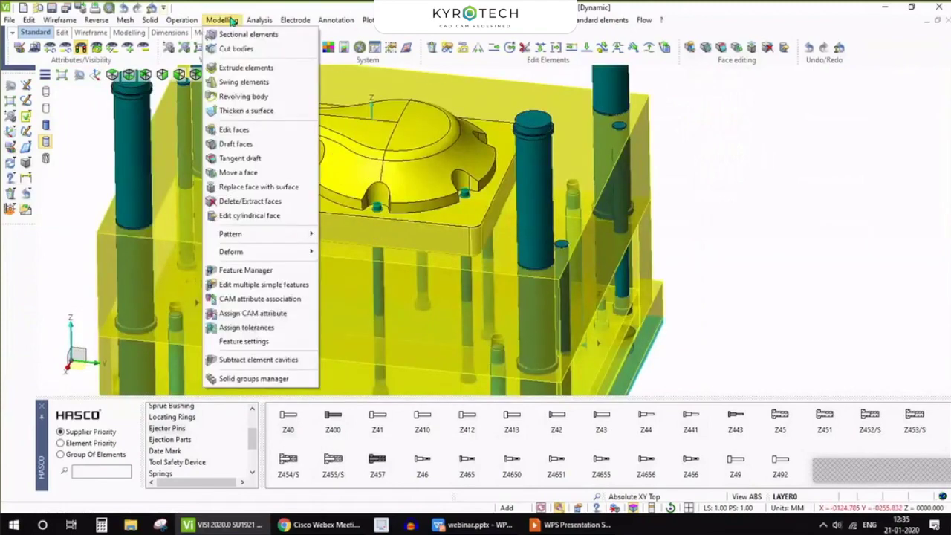
left_click(252, 362)
scroll(384, 210, "down", 3)
left_click_drag(319, 96, 481, 302)
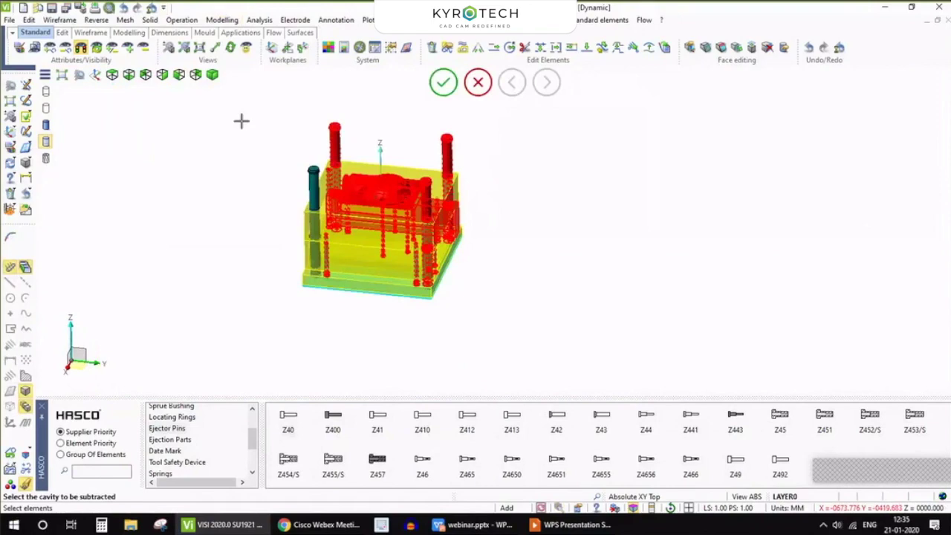
left_click_drag(240, 110, 633, 387)
right_click(634, 386)
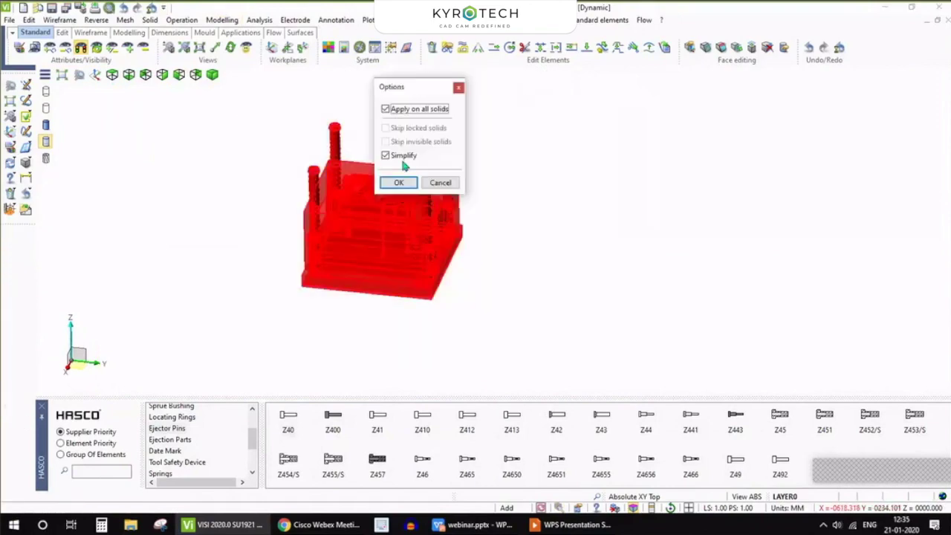
left_click(399, 182)
left_click(503, 263)
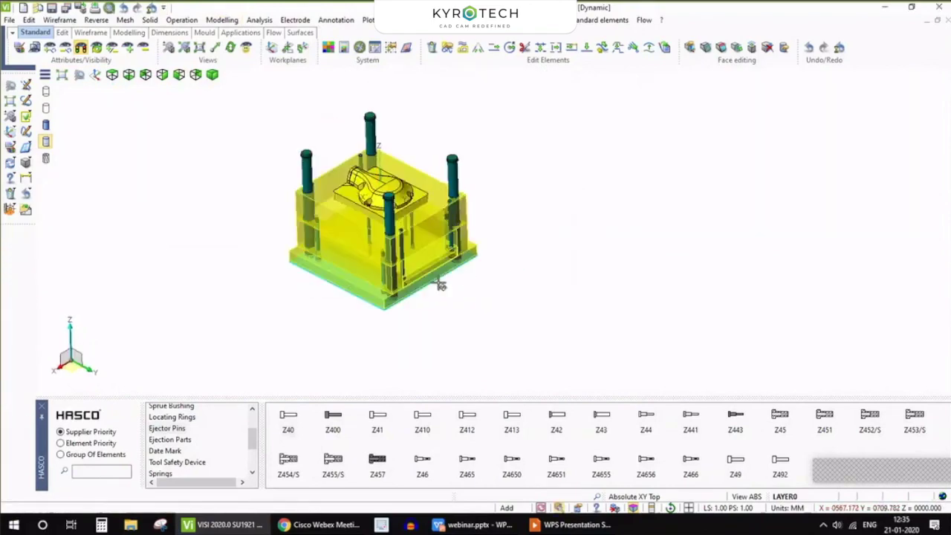
- Open a hatched dynamic section of the lower mould half perpendicular to X and move its plane to an ejector pin's centre
scroll(365, 199, "up", 7)
key("d")
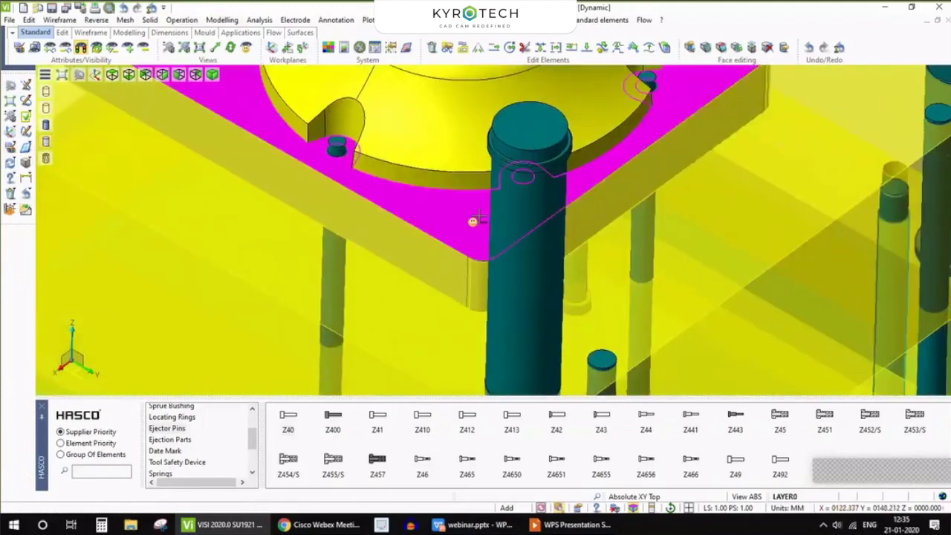
left_click(473, 221)
scroll(393, 203, "down", 5)
mouse_move(540, 229)
middle_mouse_down()
mouse_move(508, 169)
mouse_move(430, 171)
mouse_move(487, 166)
middle_mouse_up()
left_click(901, 382)
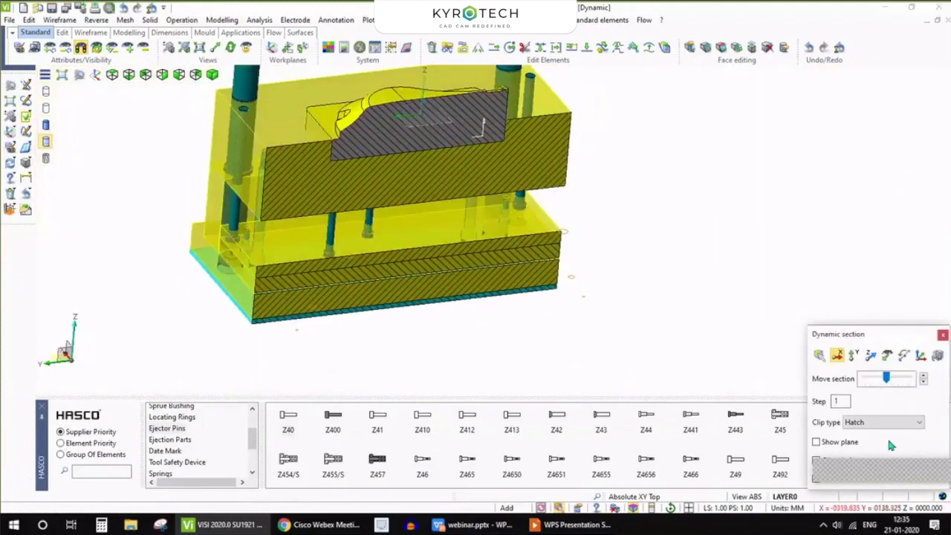
middle_click_drag(296, 90, 297, 139)
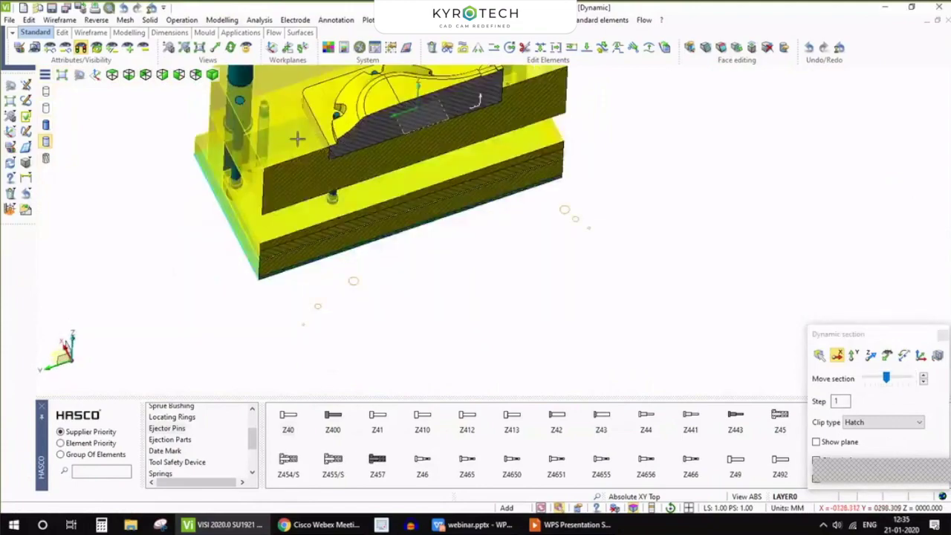
scroll(297, 138, "up", 5)
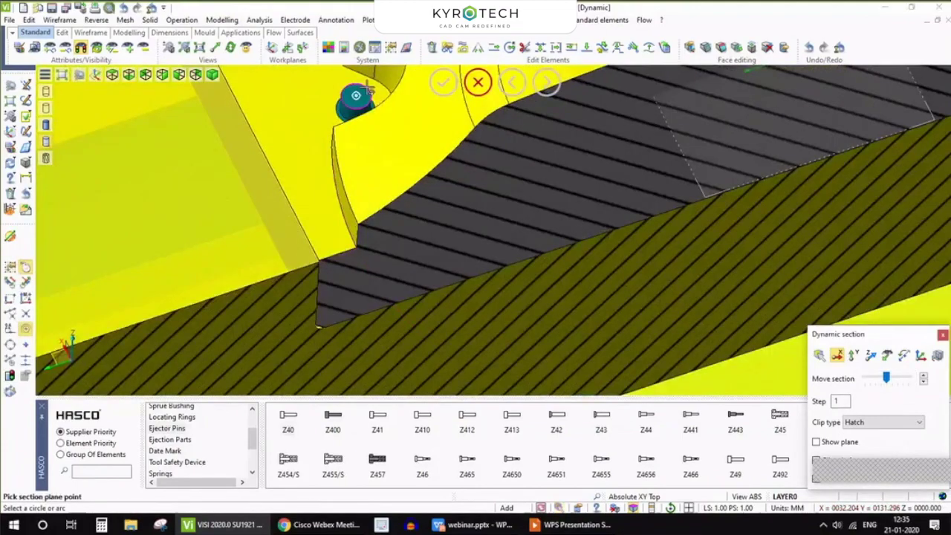
left_click(367, 89)
- Examine the sectioned ejector pin's hole, clearances and head pocket through the core insert and plates, and close the dynamic section
scroll(312, 123, "down", 2)
middle_click_drag(329, 165, 300, 184)
scroll(292, 99, "up", 4)
scroll(292, 99, "up", 2)
scroll(300, 185, "down", 5)
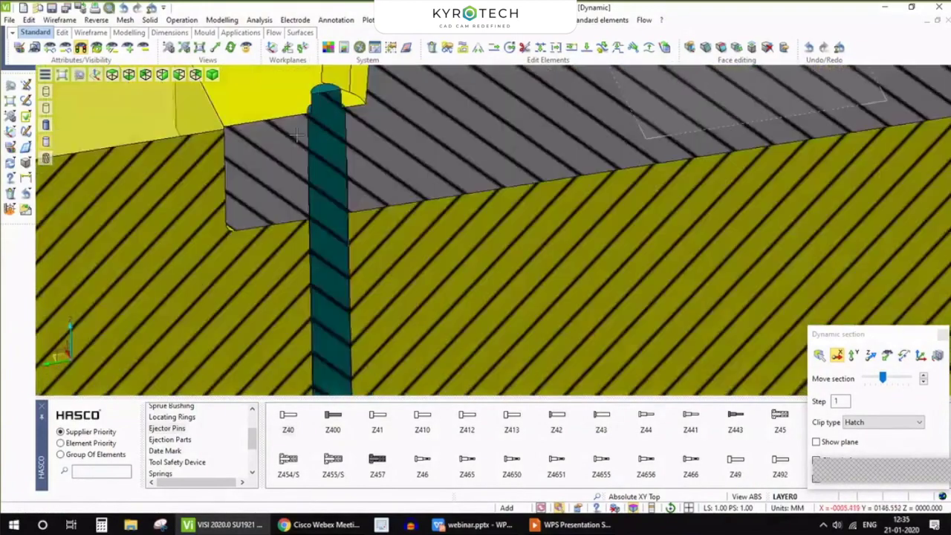
scroll(322, 237, "down", 4)
scroll(333, 338, "up", 6)
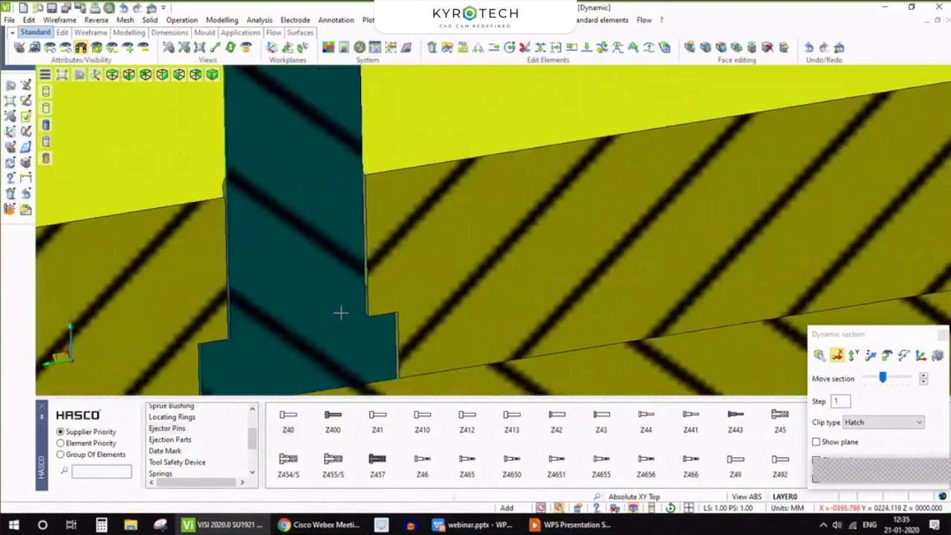
scroll(340, 312, "down", 3)
scroll(340, 321, "down", 5)
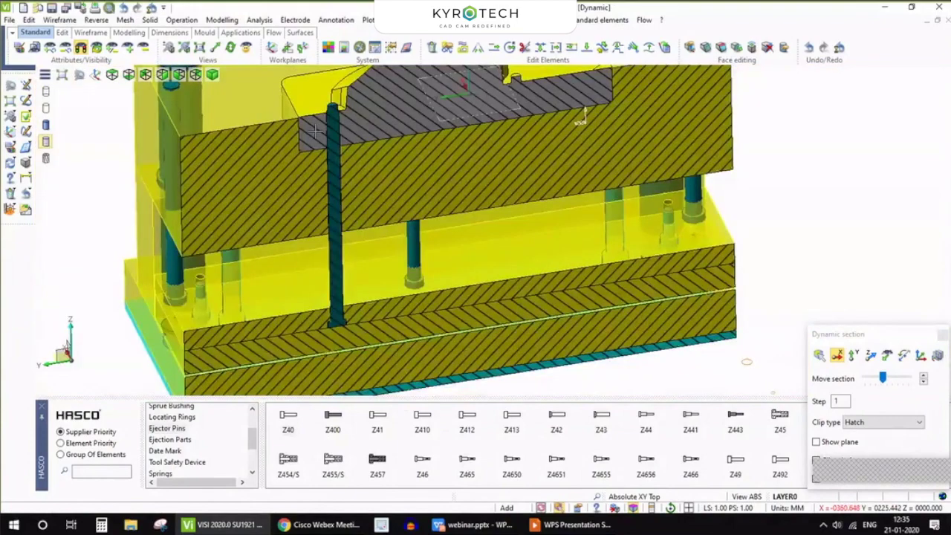
scroll(315, 131, "up", 2)
middle_click_drag(315, 132, 357, 141)
left_click(942, 335)
- Inspect the lower mould half and browse the HASCO element categories, including sprue bushings and pillars
scroll(475, 171, "down", 5)
middle_click_drag(475, 171, 559, 175)
scroll(411, 231, "up", 2)
middle_click_drag(411, 230, 394, 278)
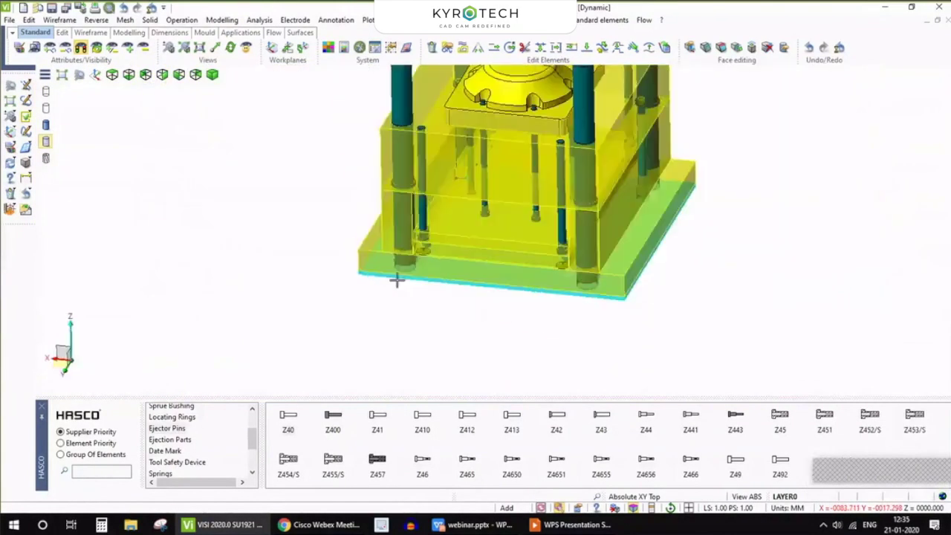
scroll(349, 290, "down", 4)
scroll(363, 249, "up", 3)
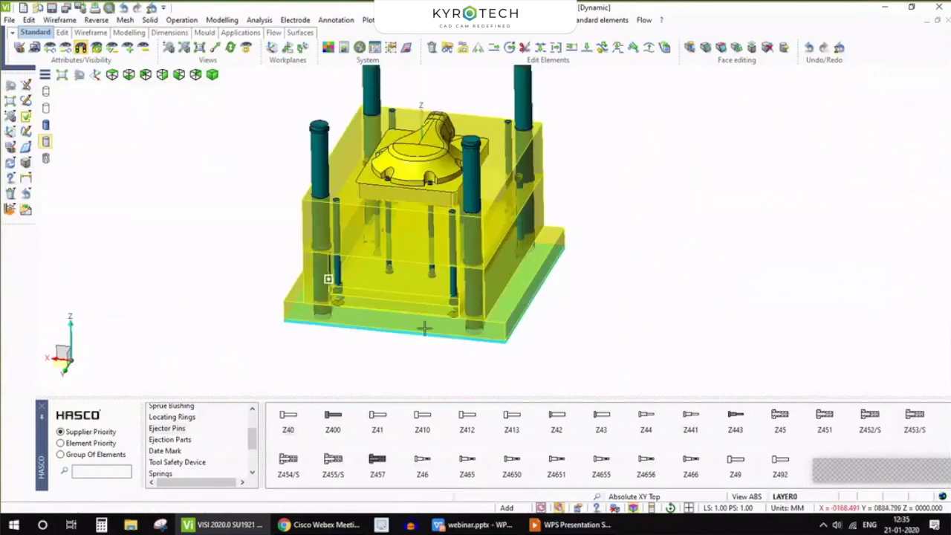
scroll(195, 456, "down", 2)
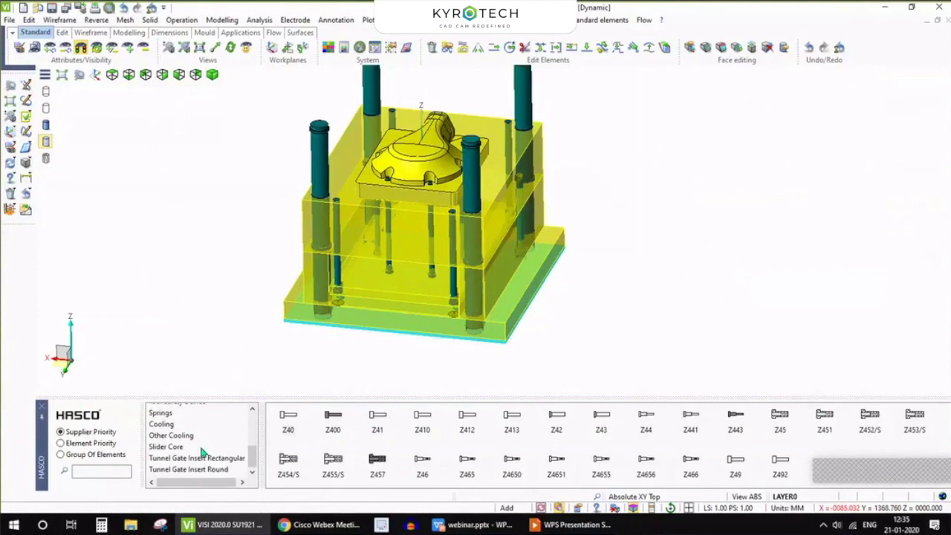
scroll(178, 453, "up", 3)
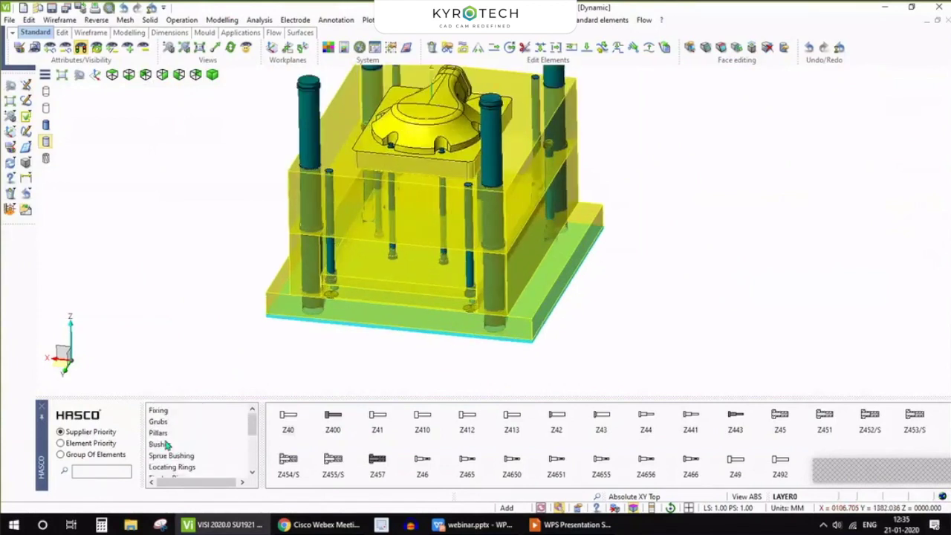
left_click(169, 454)
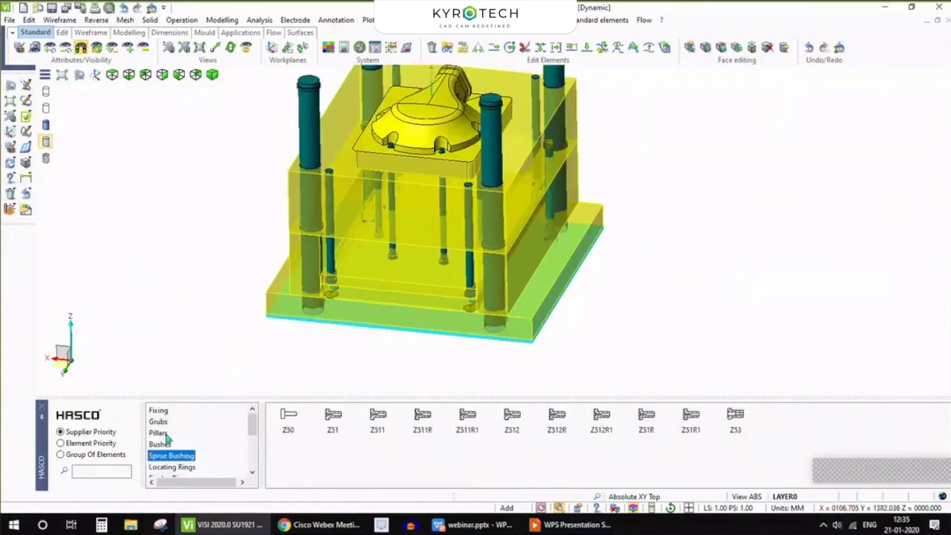
left_click(165, 434)
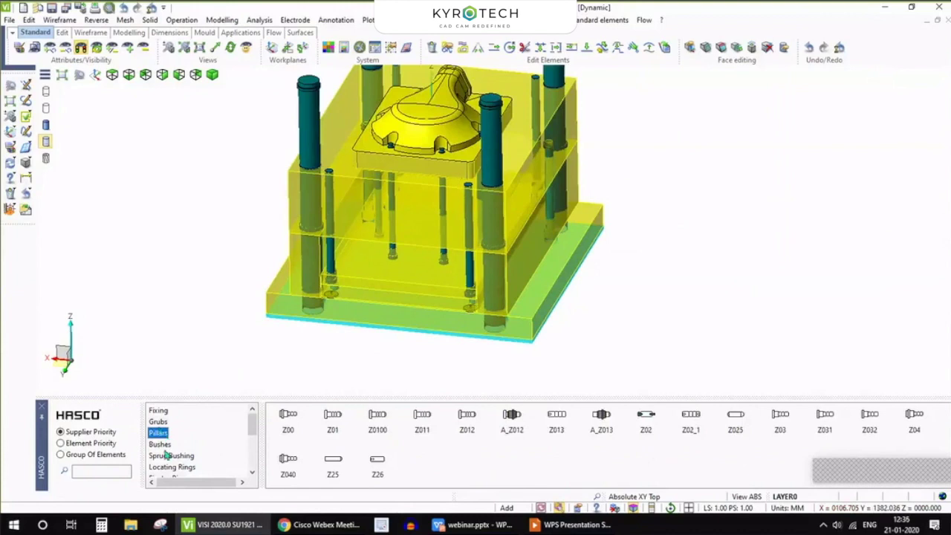
scroll(172, 459, "down", 2)
scroll(176, 465, "up", 2)
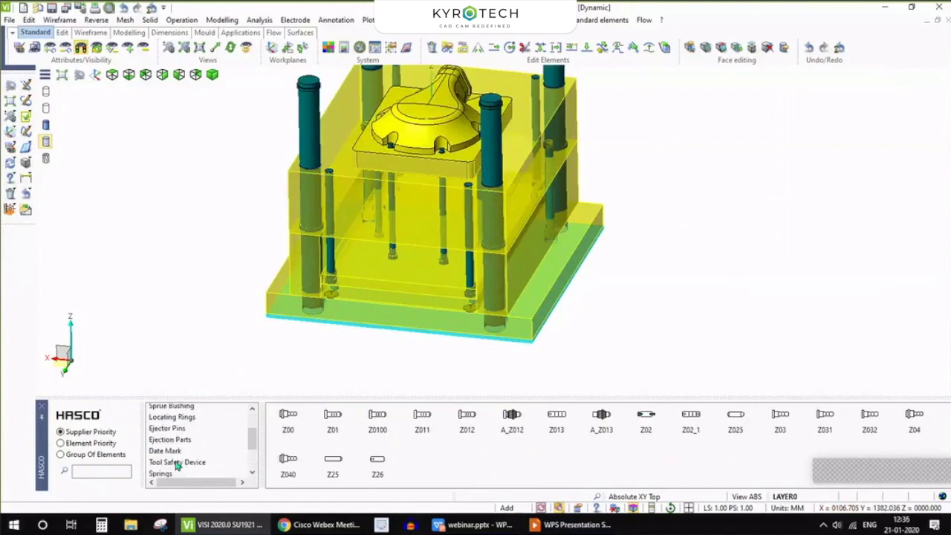
- Choose the HASCO Z160 threaded insert from the ejection parts for insertion and display the mould as opaque shaded solids
left_click(170, 440)
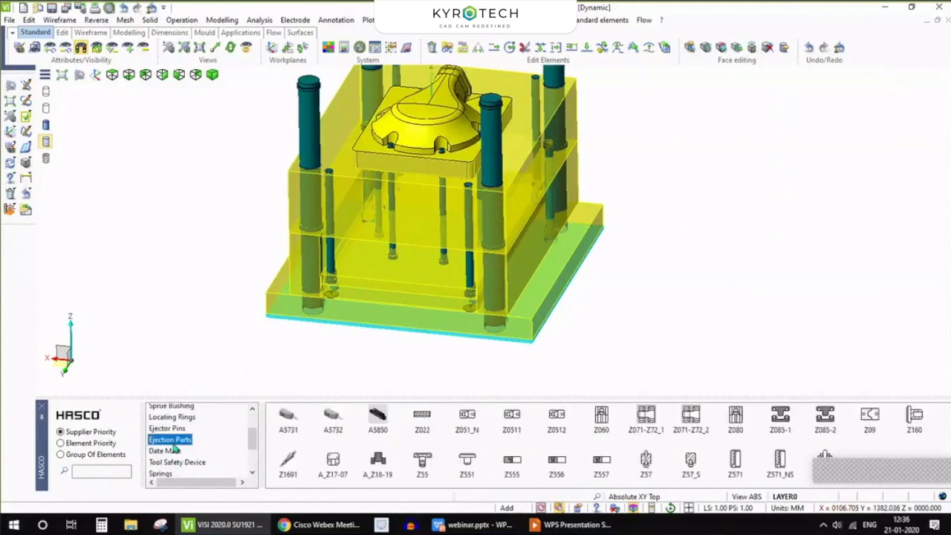
left_click(914, 418)
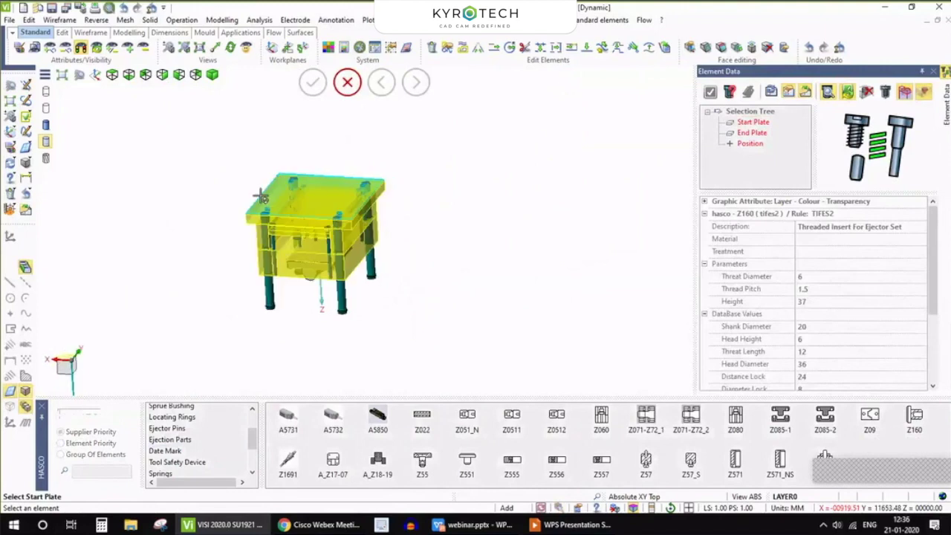
left_click(46, 125)
scroll(314, 202, "up", 1)
middle_click_drag(314, 201, 298, 213)
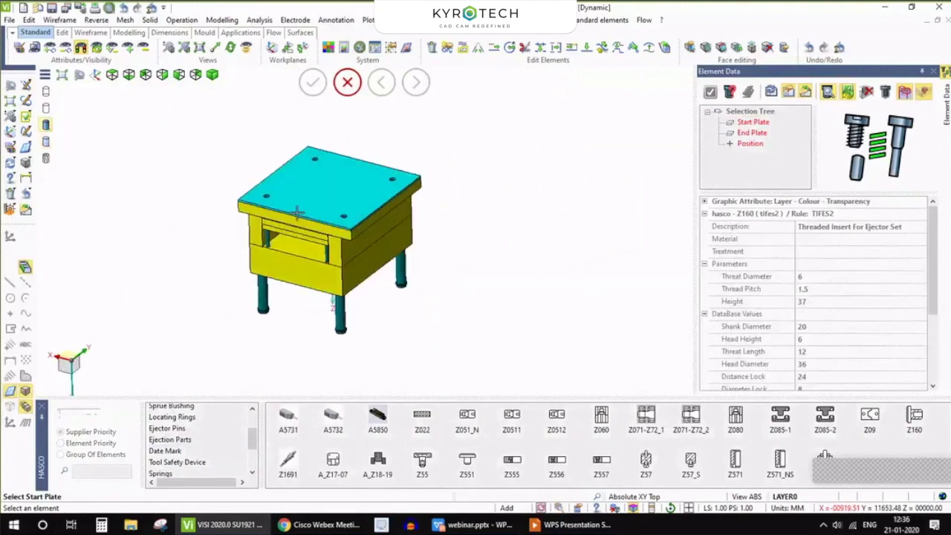
scroll(296, 213, "up", 3)
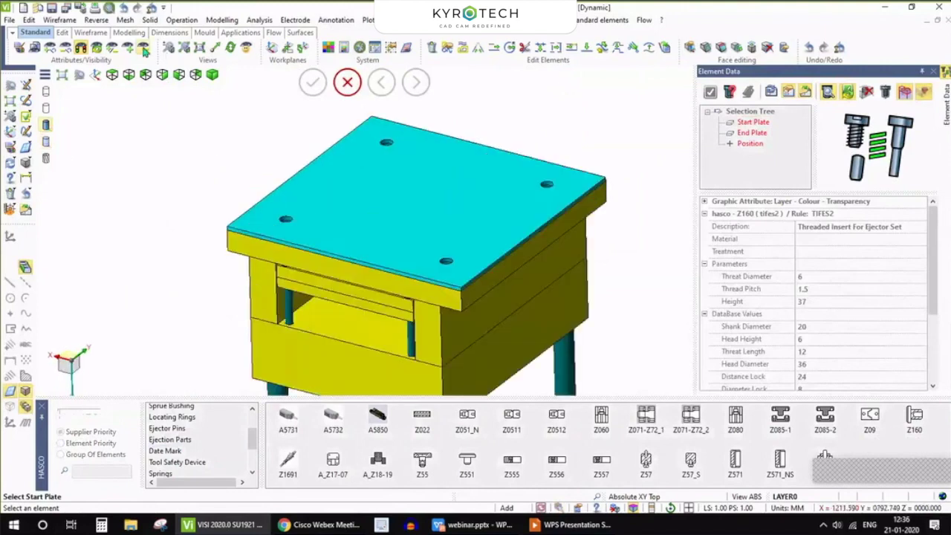
- Hide the thin cyan plate covering the outer face of the lower clamping plate
left_click(145, 50)
left_click(323, 175)
left_click(313, 83)
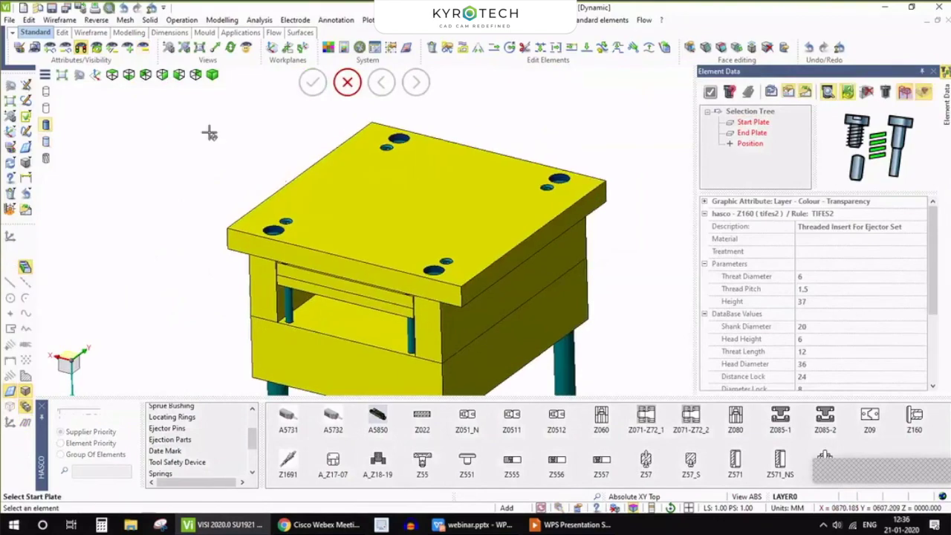
middle_click_drag(210, 132, 254, 139)
scroll(420, 159, "down", 3)
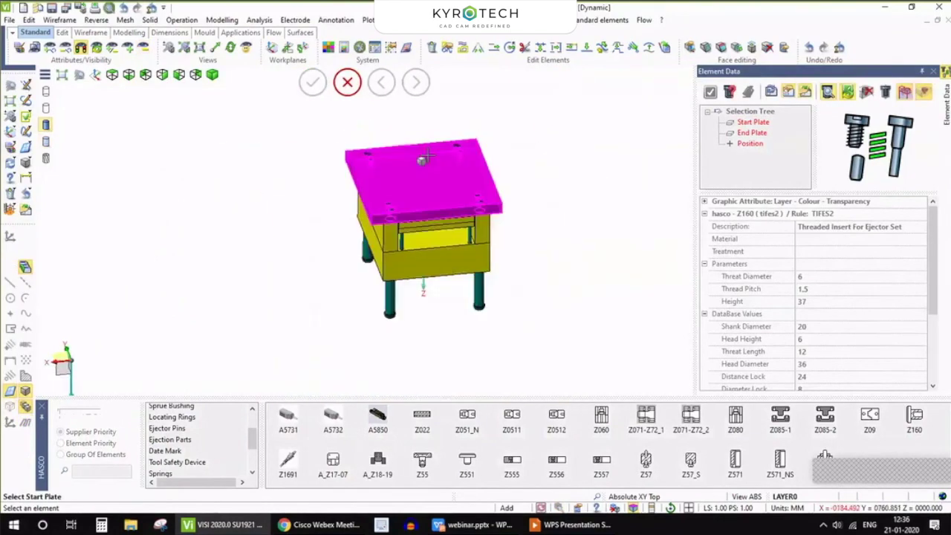
- Assign the outer ejector plate as the Z160 insert's start plate and the lower clamping plate as its end plate
scroll(424, 231, "up", 4)
middle_click_drag(549, 220, 412, 197)
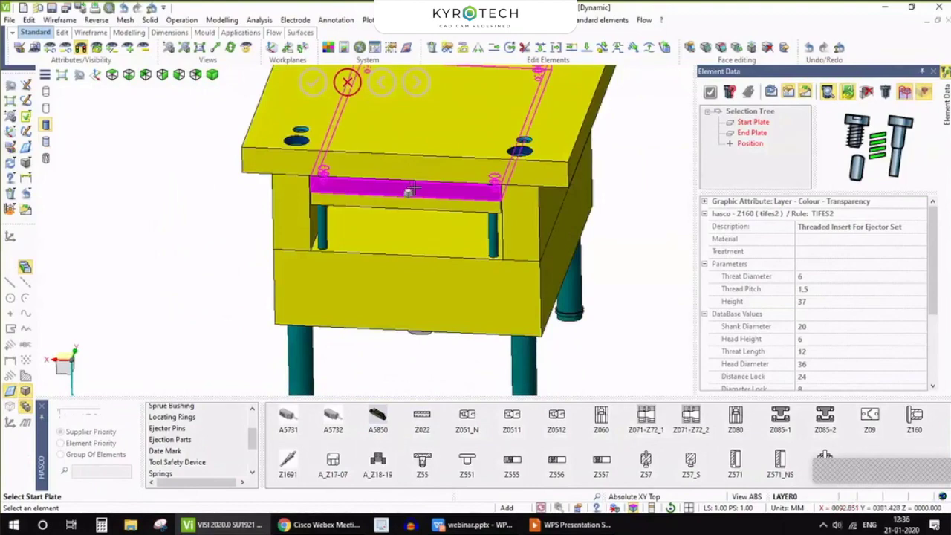
left_click(413, 188)
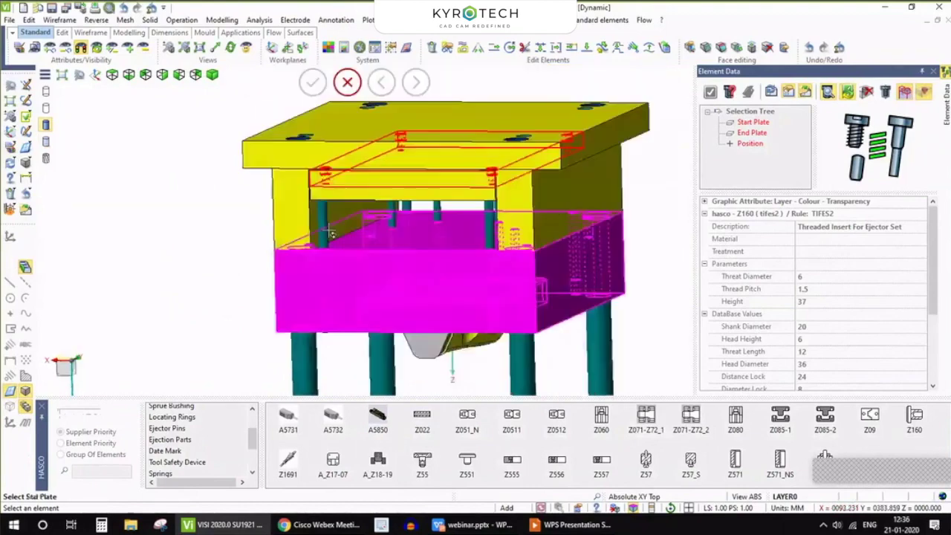
scroll(197, 234, "down", 2)
scroll(198, 235, "up", 2)
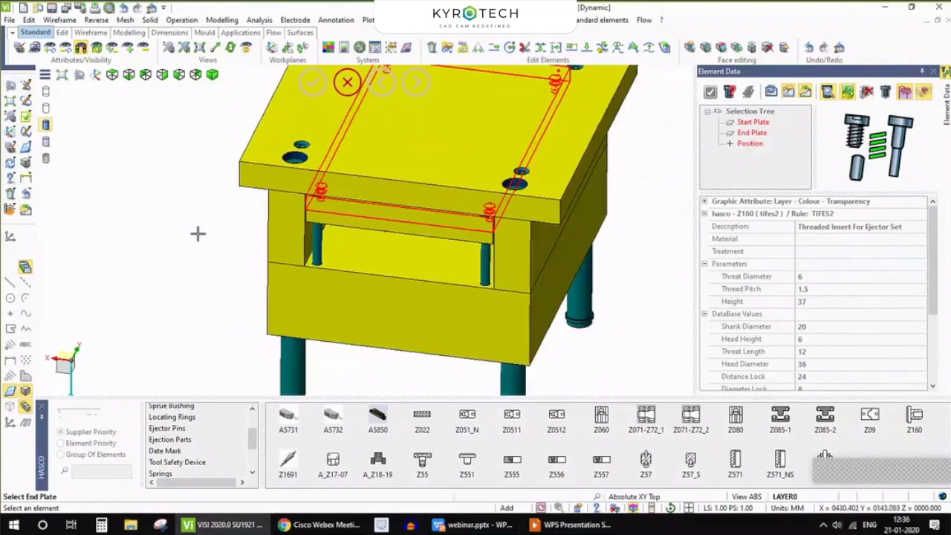
scroll(218, 278, "down", 2)
scroll(220, 278, "up", 4)
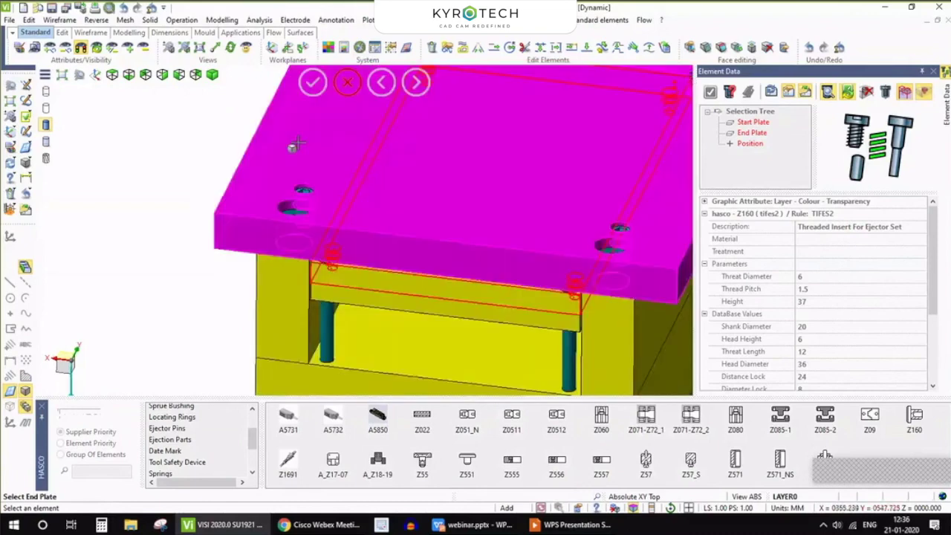
scroll(189, 148, "down", 4)
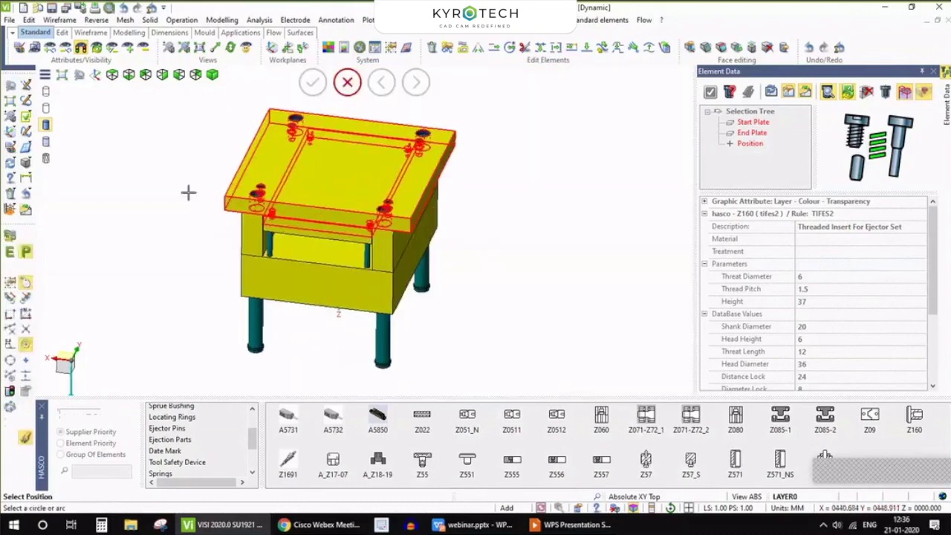
- Set the Z160 insert's position at the midpoint between two diagonally opposite corners of the clamping plate
scroll(189, 192, "up", 3)
mouse_move(189, 192)
middle_mouse_down()
mouse_move(199, 184)
mouse_move(180, 195)
middle_mouse_up()
scroll(180, 195, "down", 3)
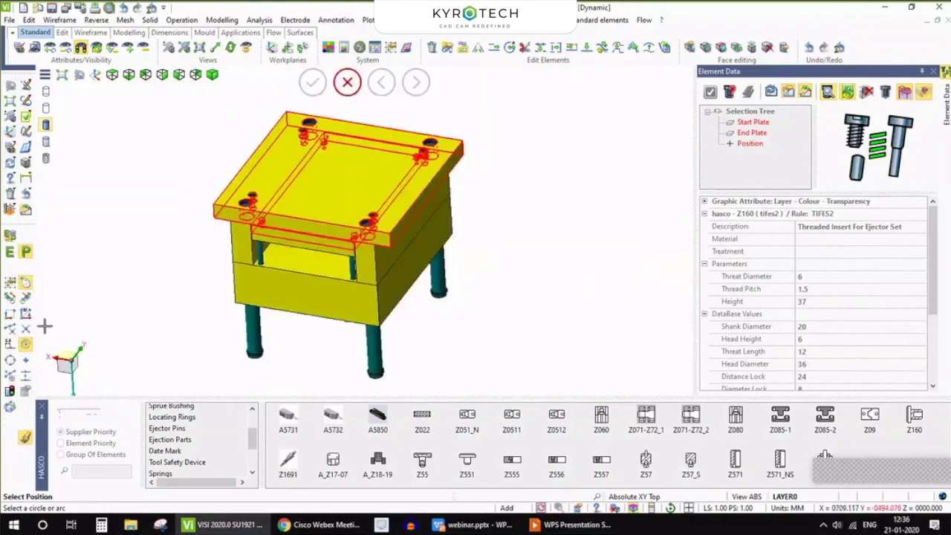
left_click(26, 375)
scroll(248, 120, "up", 3)
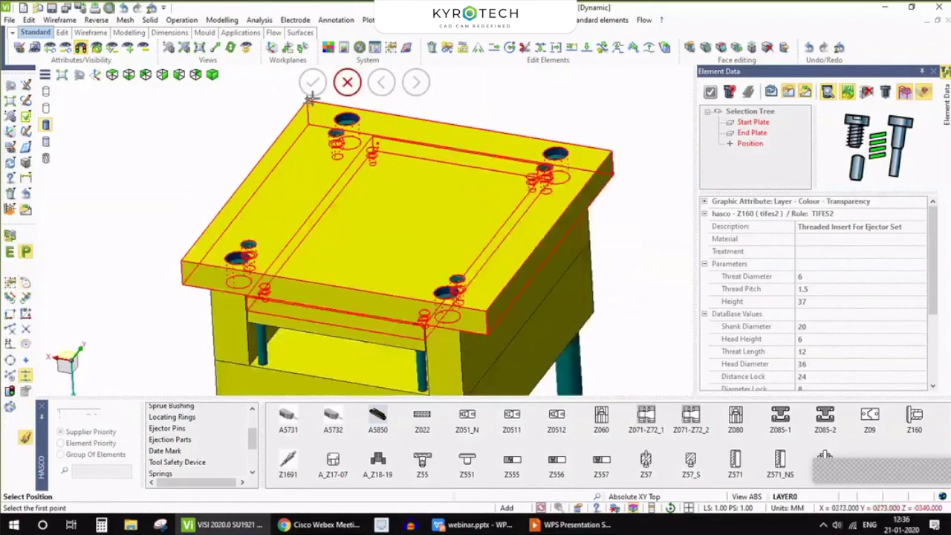
middle_click_drag(312, 97, 221, 242)
scroll(212, 234, "up", 4)
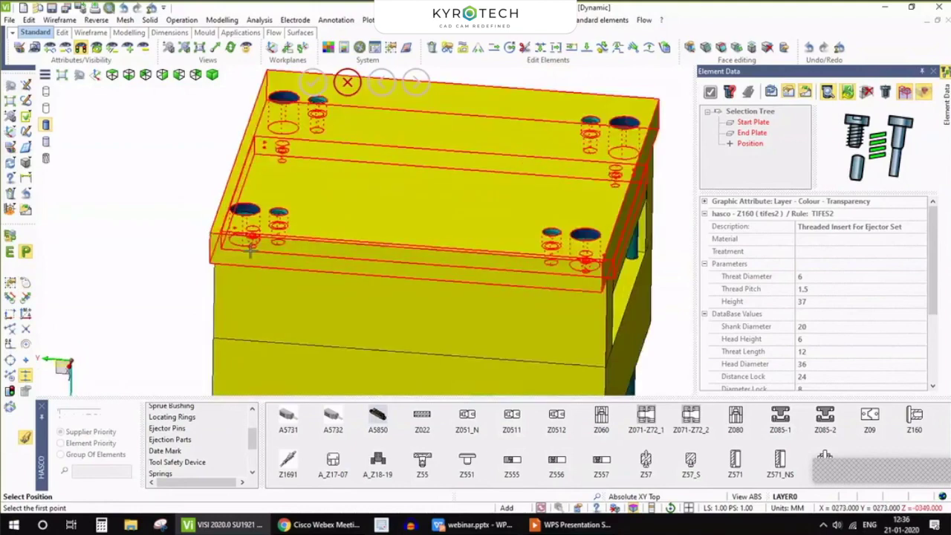
left_click(201, 227)
scroll(192, 251, "down", 4)
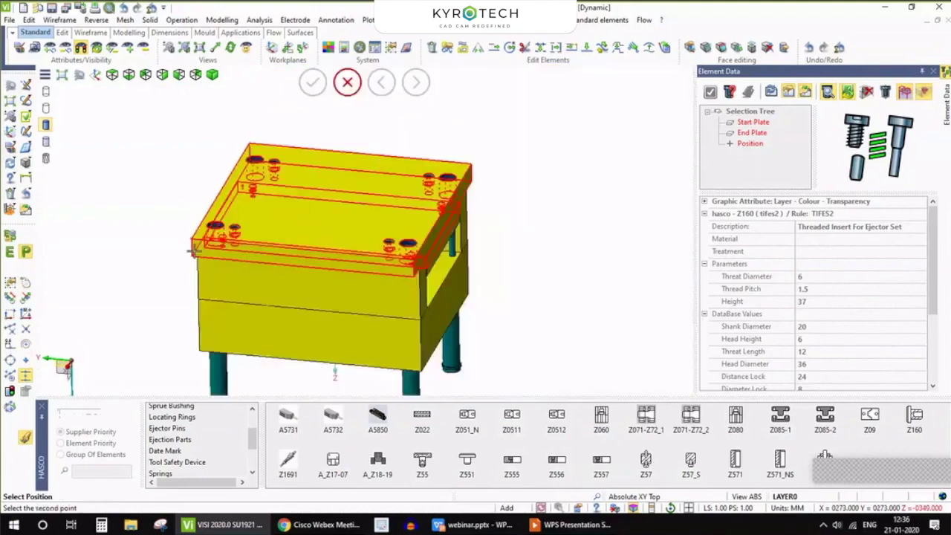
left_click(472, 164)
middle_click_drag(274, 277, 201, 248)
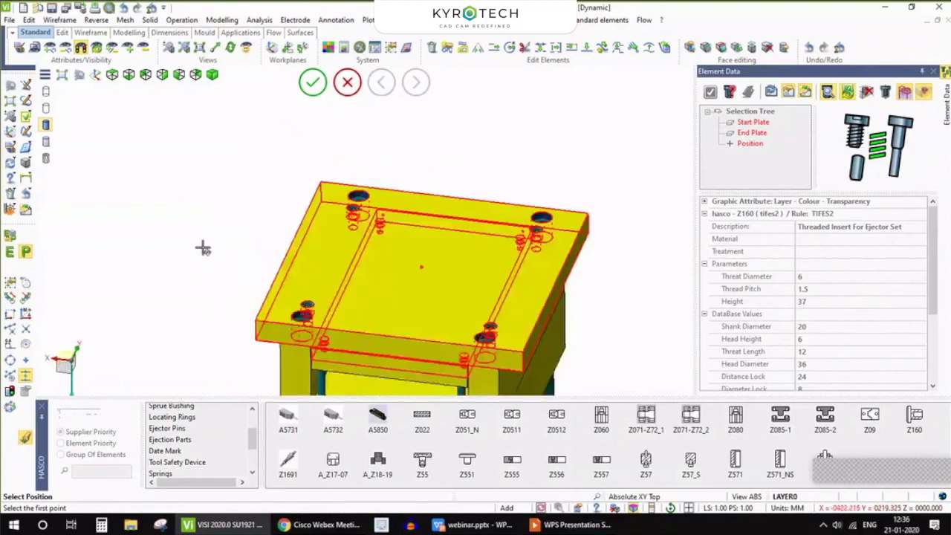
scroll(201, 248, "down", 3)
scroll(304, 102, "up", 4)
scroll(304, 102, "down", 2)
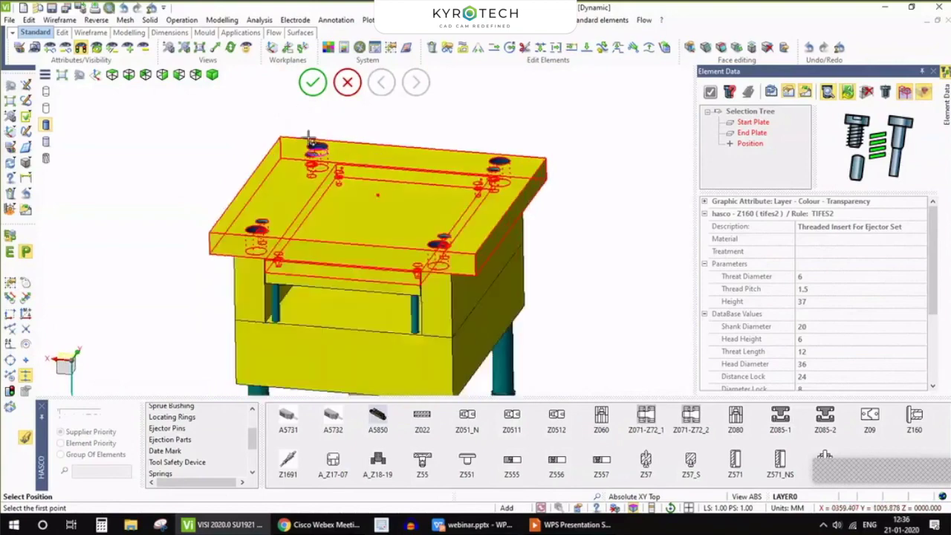
- Confirm the Z160 insert's position and set its thread diameter to 16
left_click(312, 82)
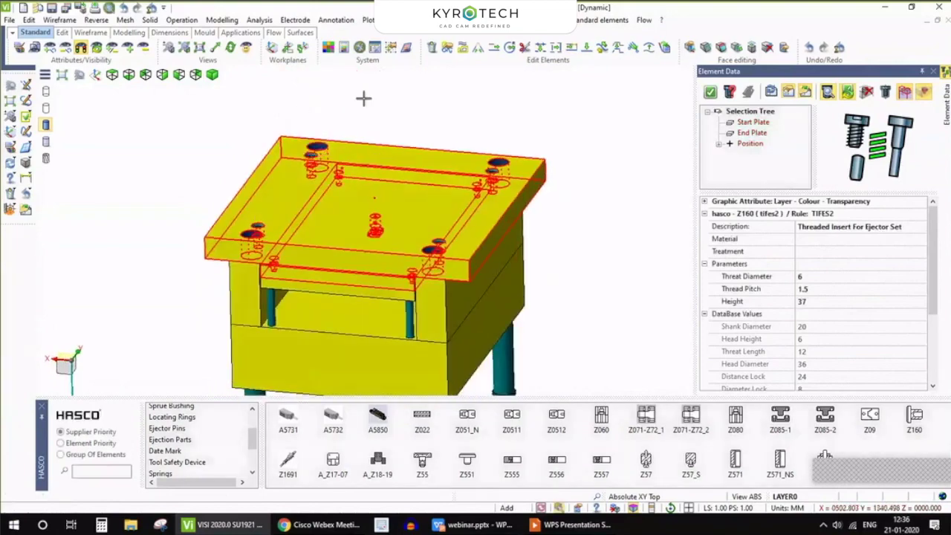
left_click(874, 278)
left_click(875, 281)
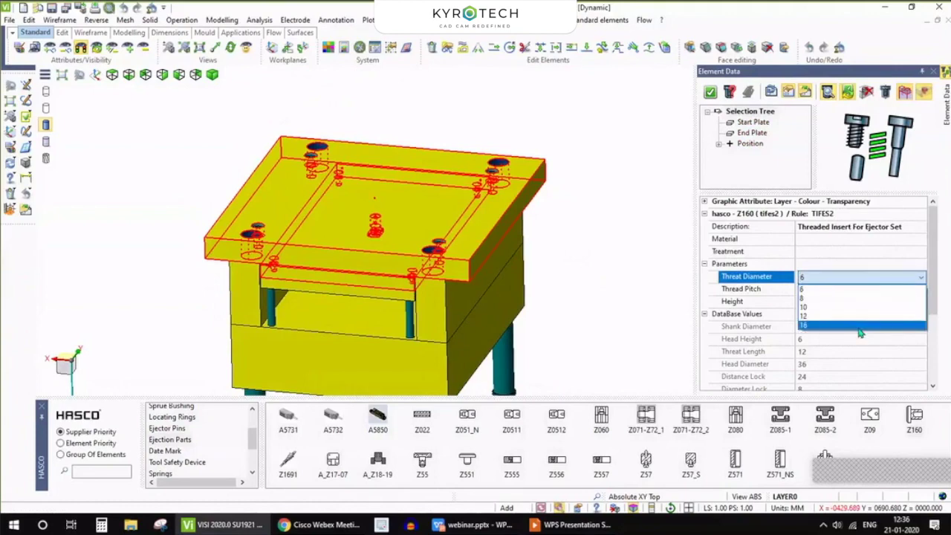
left_click(860, 327)
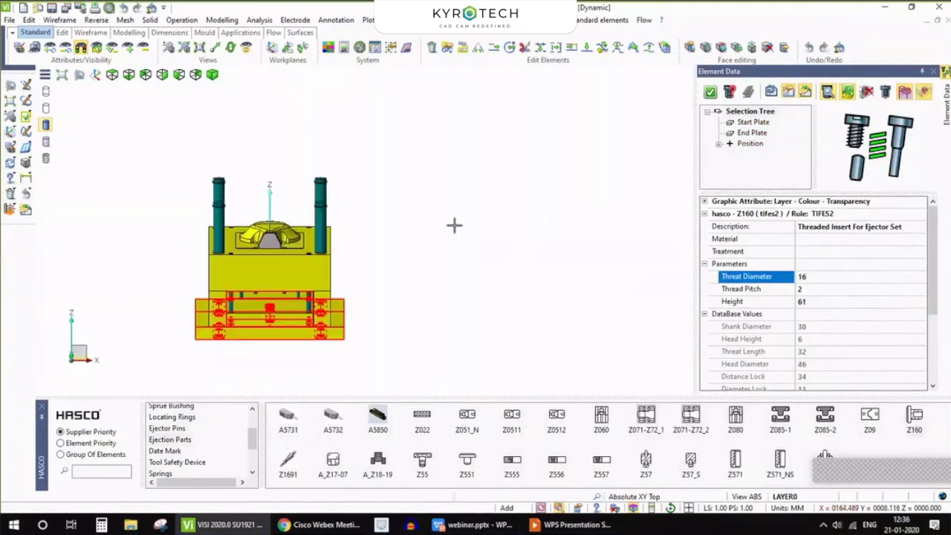
left_click(80, 353)
scroll(260, 312, "up", 8)
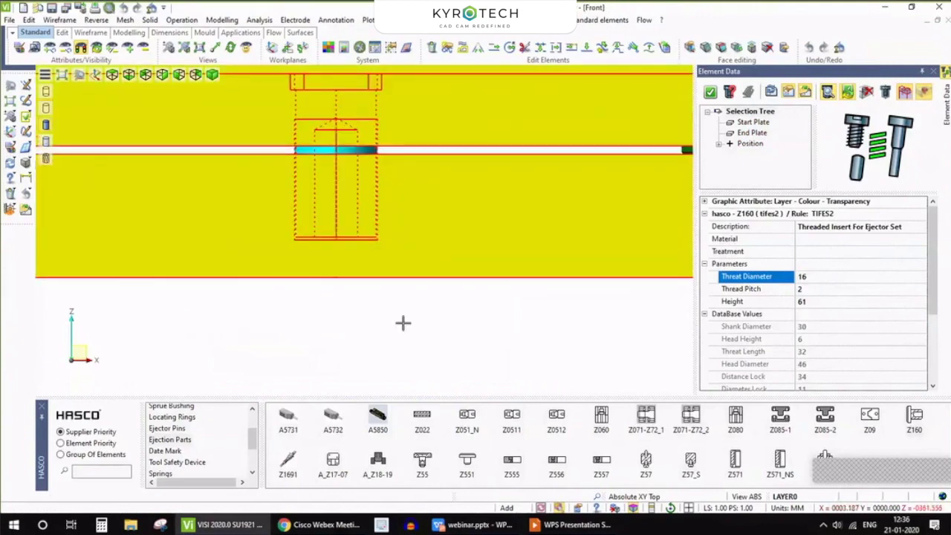
- Set the Z160 insert's height to 75 and check its fit through the clamping plate in the front view
left_click(850, 274)
left_click(845, 301)
left_click(844, 303)
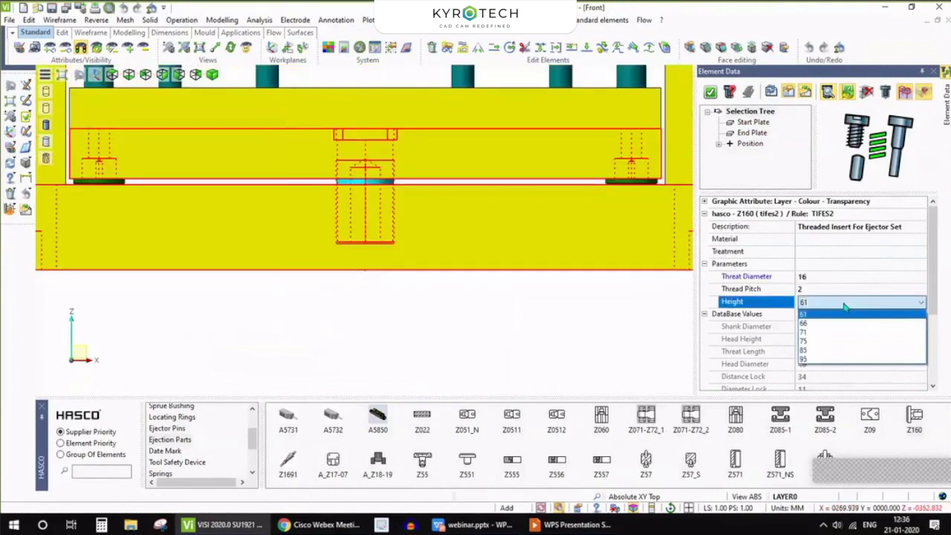
left_click(826, 339)
scroll(435, 259, "up", 3)
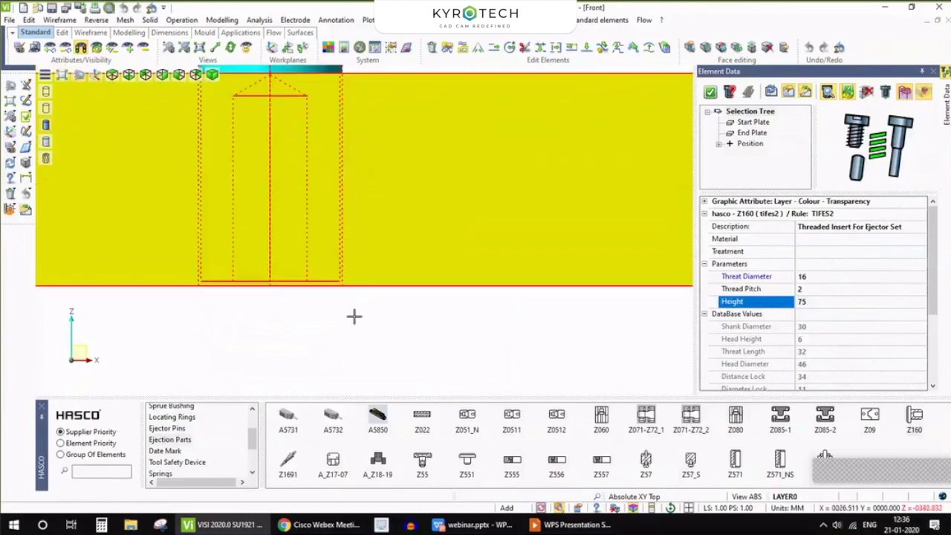
scroll(310, 183, "down", 2)
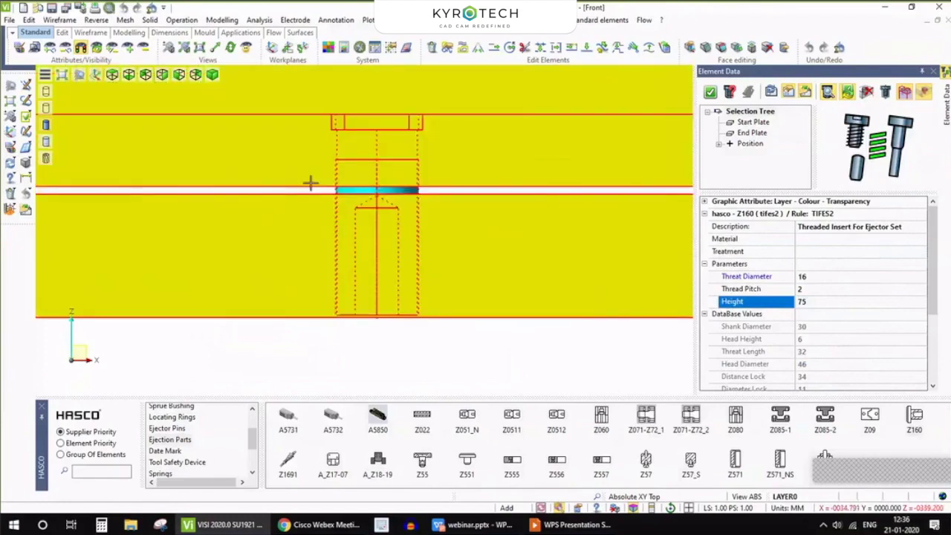
scroll(311, 182, "down", 3)
scroll(405, 291, "down", 2)
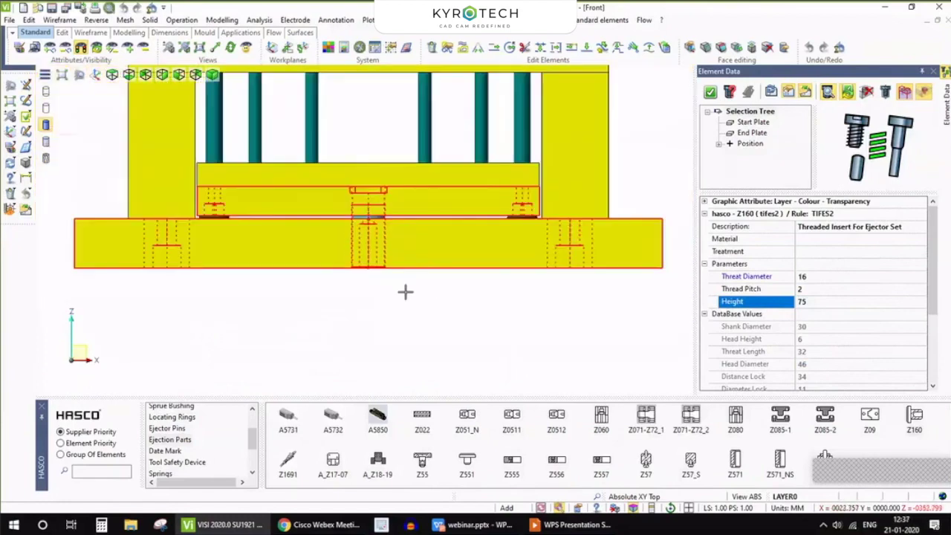
scroll(405, 291, "up", 4)
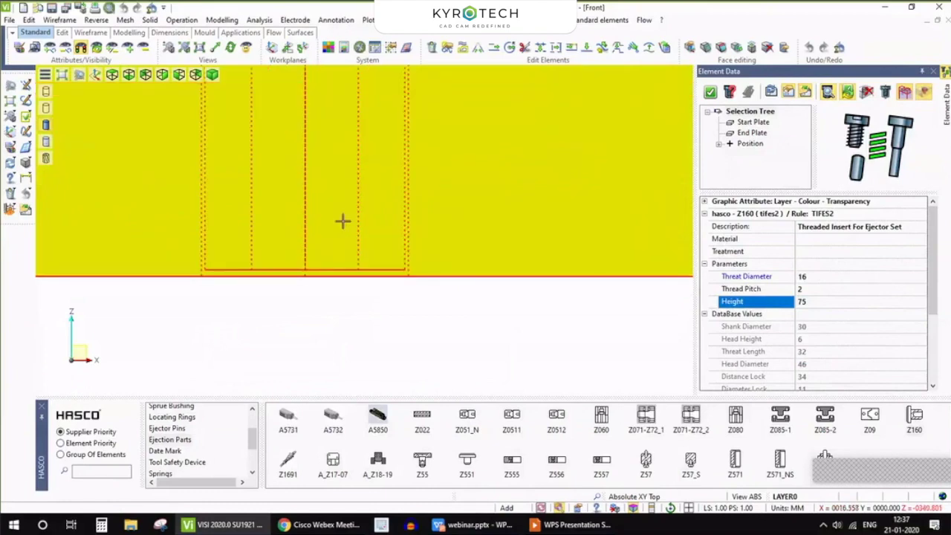
scroll(437, 272, "down", 3)
scroll(456, 210, "up", 2)
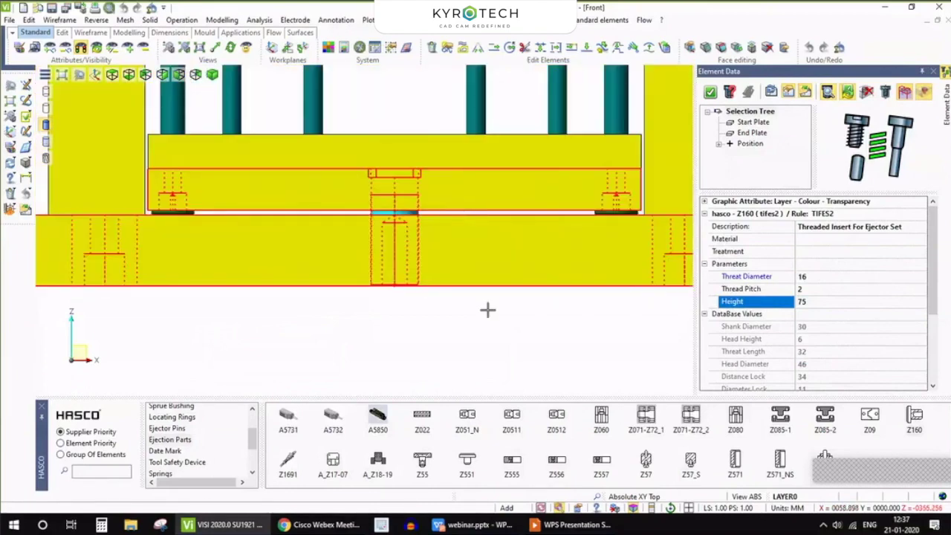
- Insert the Z160 element into the mould and redisplay all hidden parts in the isometric view
left_click(711, 93)
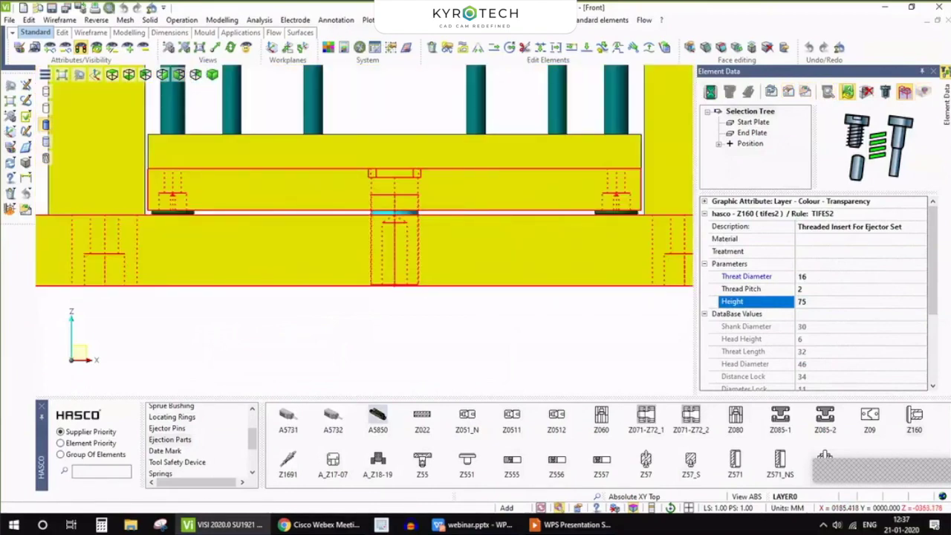
scroll(480, 227, "down", 4)
left_click(933, 72)
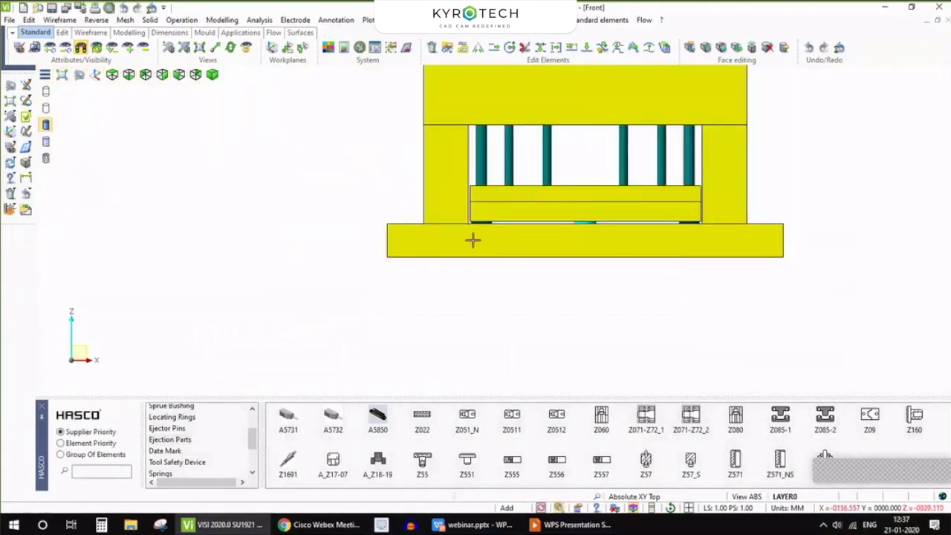
left_click(212, 73)
left_click(128, 47)
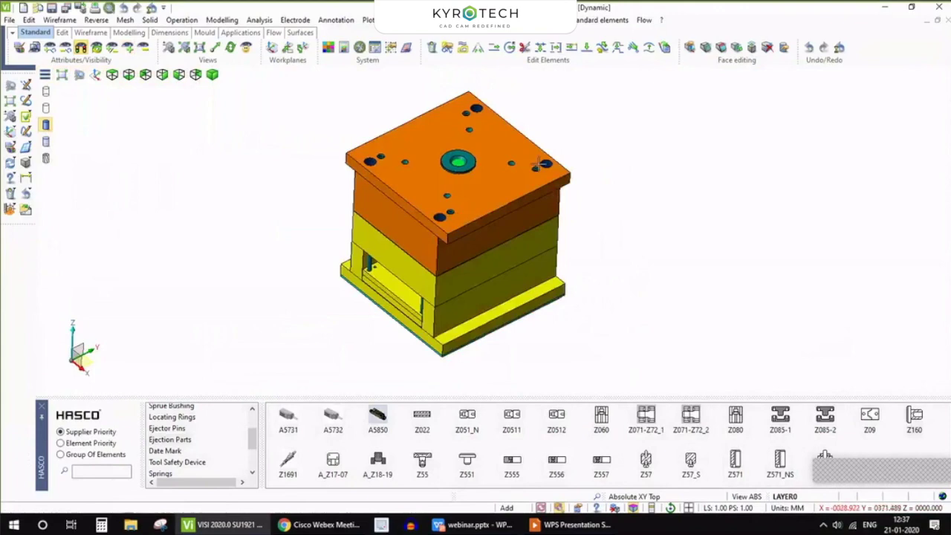
- Subtract the element cavities of the inserted standard parts from the mould
left_click(181, 20)
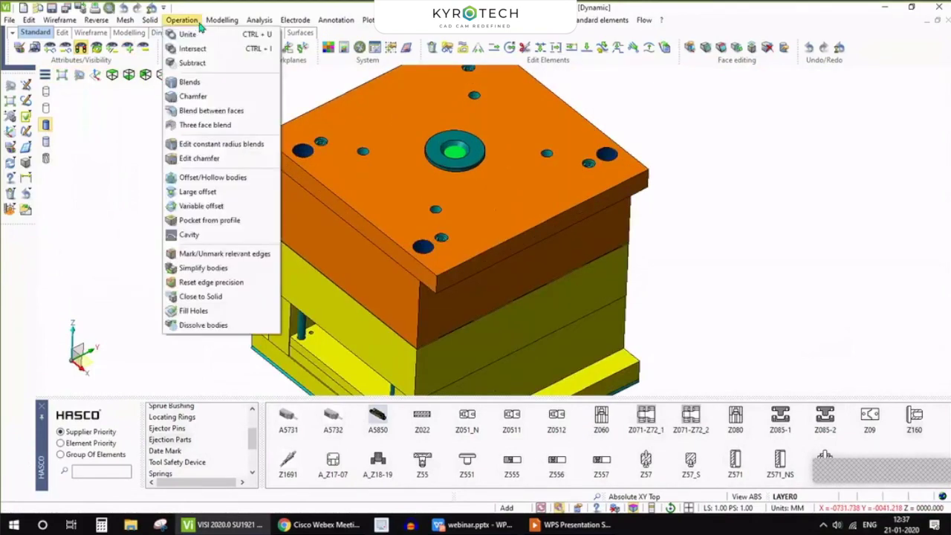
mouse_move(222, 20)
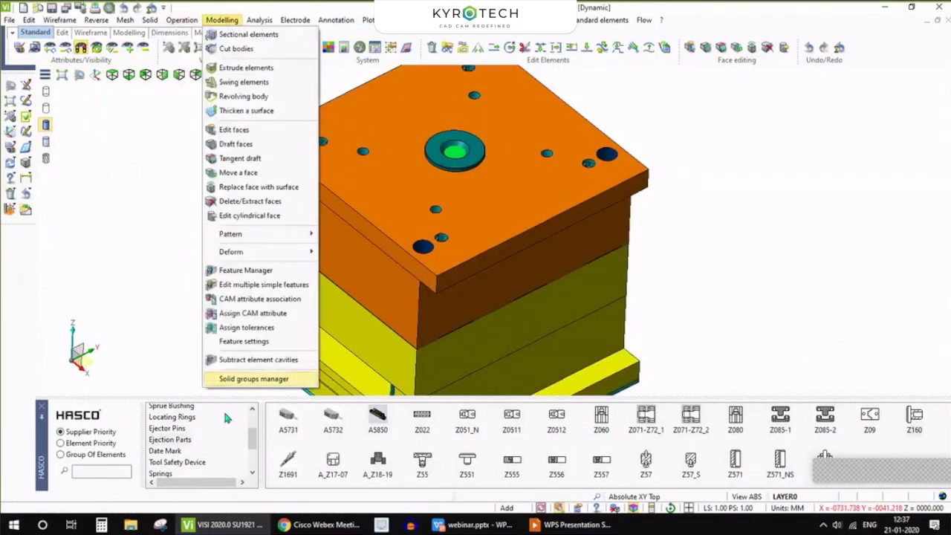
left_click(245, 359)
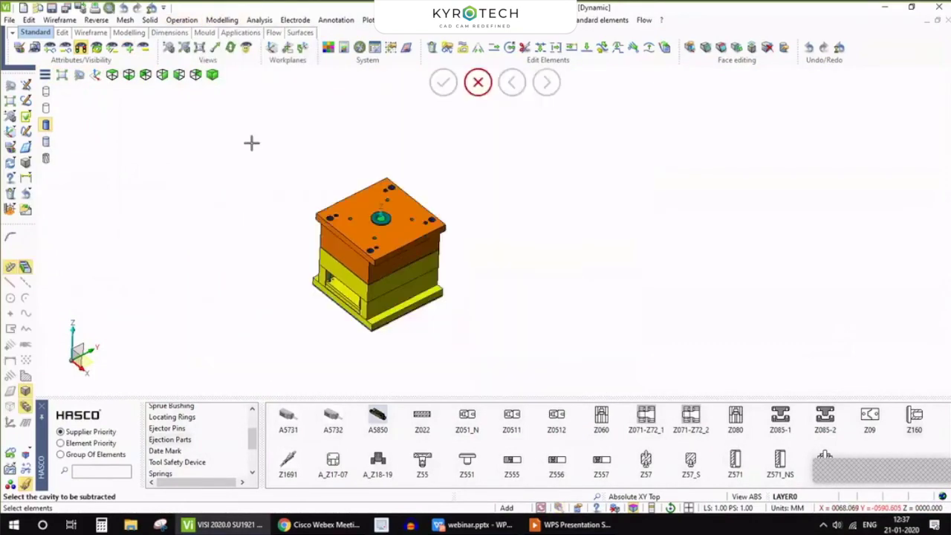
left_click(399, 283)
left_click(397, 182)
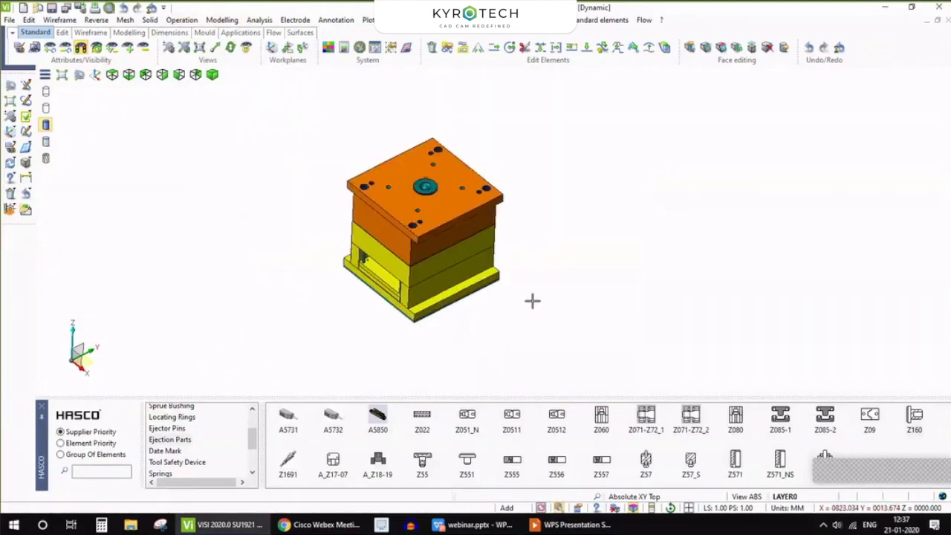
- Cut the mould with a hatched dynamic section along X near its middle
key("ctrl+d")
middle_click_drag(335, 230, 508, 284)
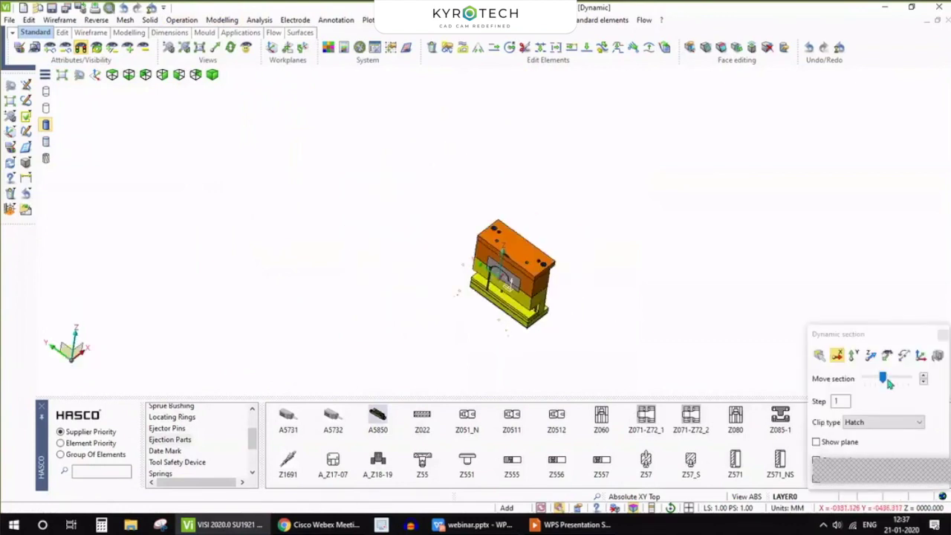
left_click_drag(887, 380, 888, 378)
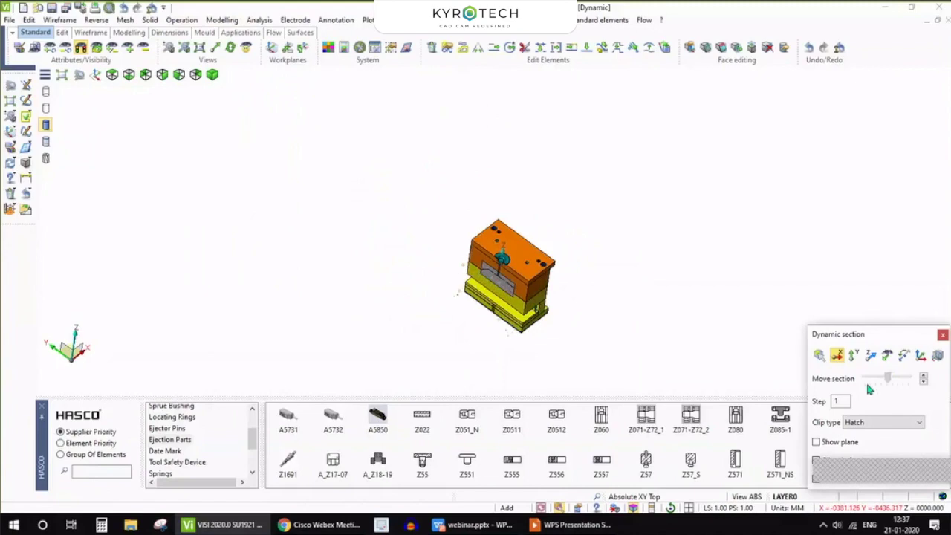
scroll(501, 318, "up", 3)
middle_click_drag(501, 318, 515, 304)
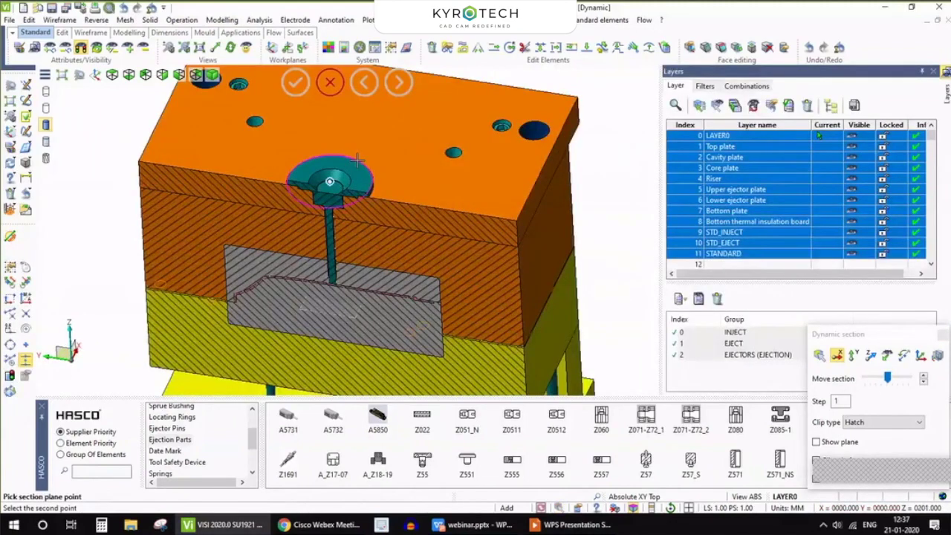
- Place the section plane through the locating ring's centre and examine the sprue bushing and threaded insert cavities
left_click(357, 160)
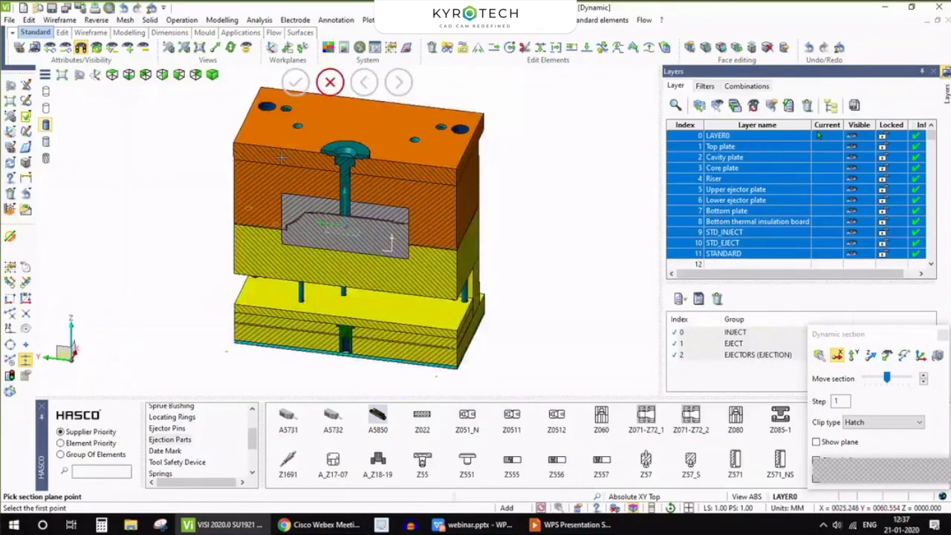
scroll(306, 174, "up", 5)
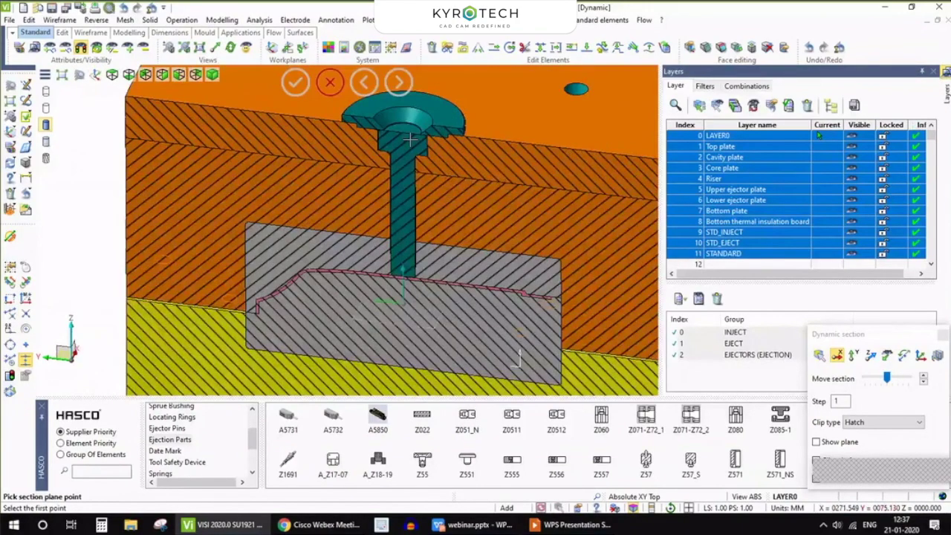
middle_click_drag(410, 139, 339, 161)
scroll(341, 159, "down", 5)
scroll(351, 324, "up", 5)
middle_click_drag(344, 321, 330, 337)
scroll(322, 327, "down", 5)
scroll(322, 280, "down", 1)
scroll(248, 199, "up", 1)
scroll(312, 258, "down", 3)
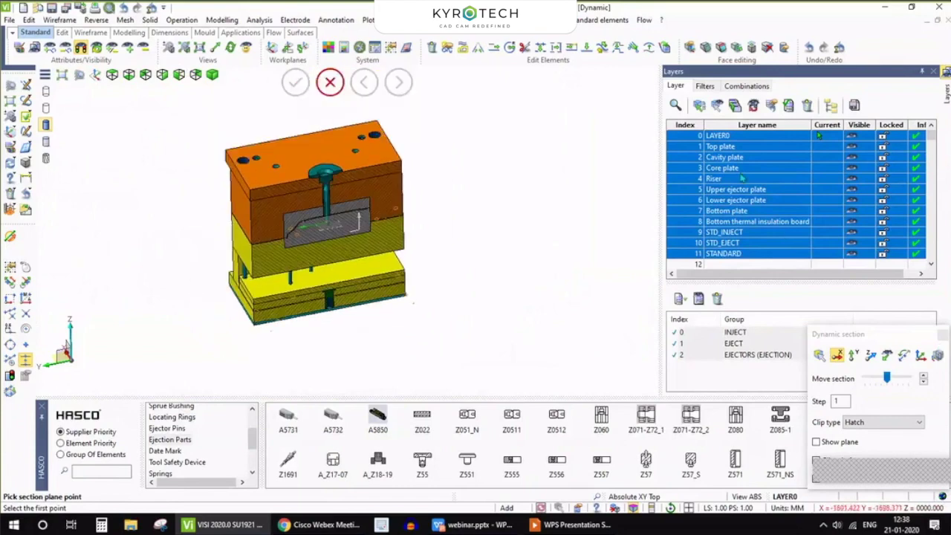
- Isolate LAYER0 to view the sectioned inserts alone, and make all the mould layers visible again
left_click(731, 136)
left_click(731, 148)
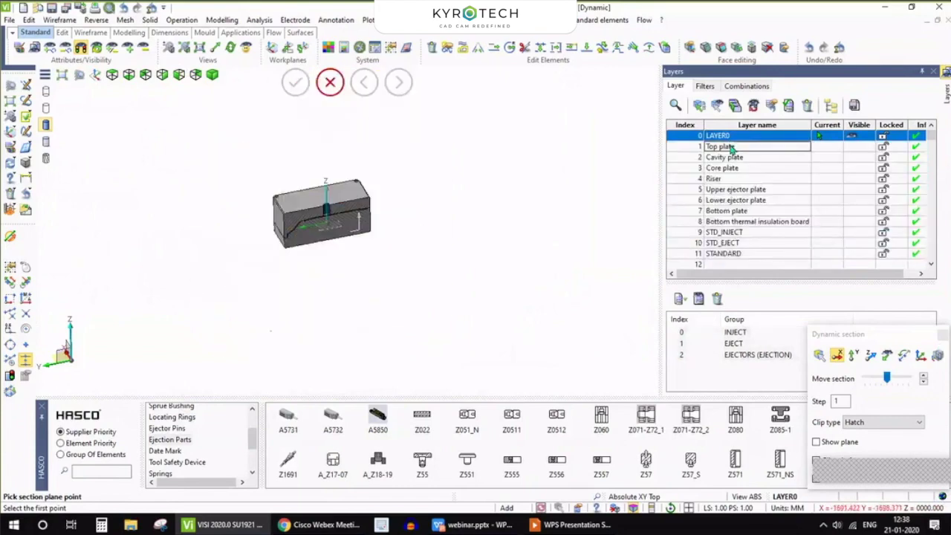
left_click(852, 136)
left_click_drag(853, 161, 863, 253)
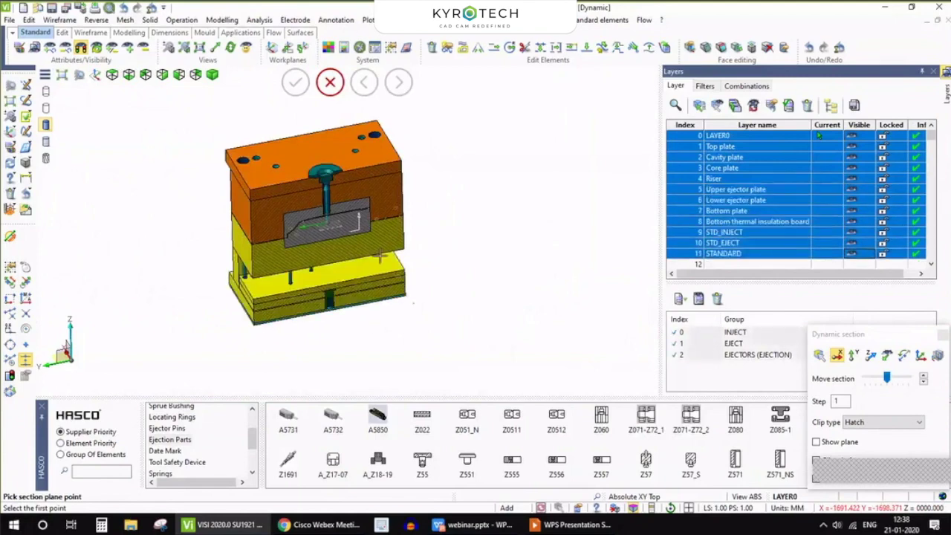
- Examine the sectioned mould around the sprue bushing, cavity and core inserts, and ejector pins
scroll(380, 256, "up", 5)
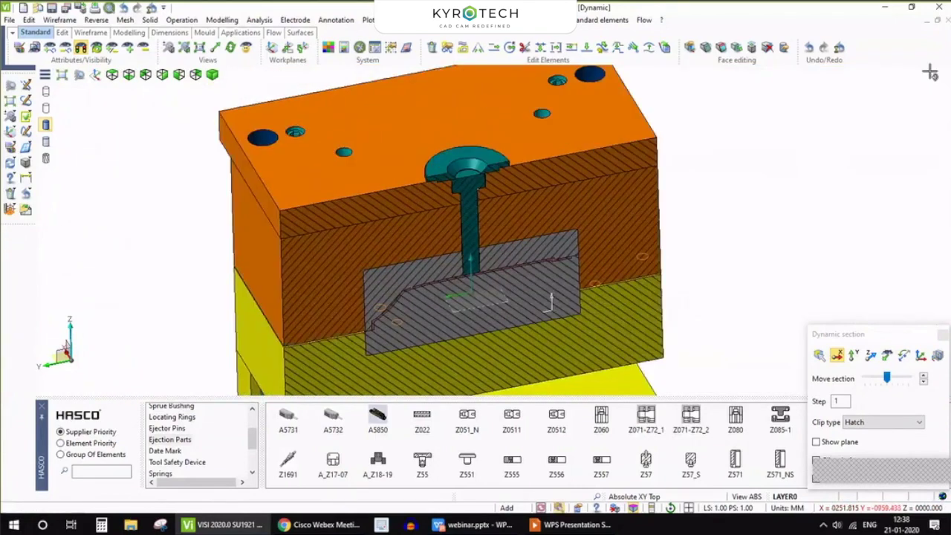
scroll(422, 235, "down", 5)
scroll(422, 235, "up", 5)
scroll(421, 247, "down", 1)
middle_click_drag(422, 246, 379, 362)
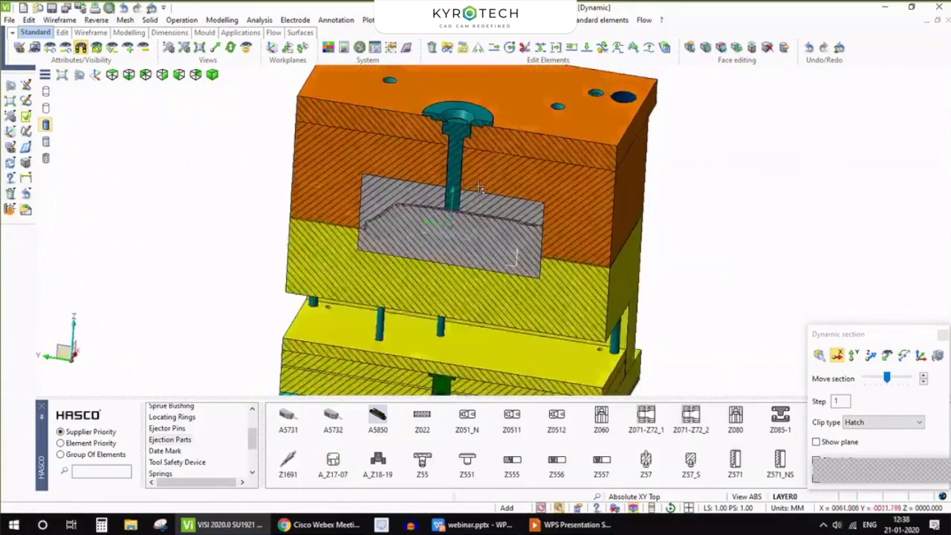
scroll(475, 125, "up", 2)
scroll(475, 126, "down", 2)
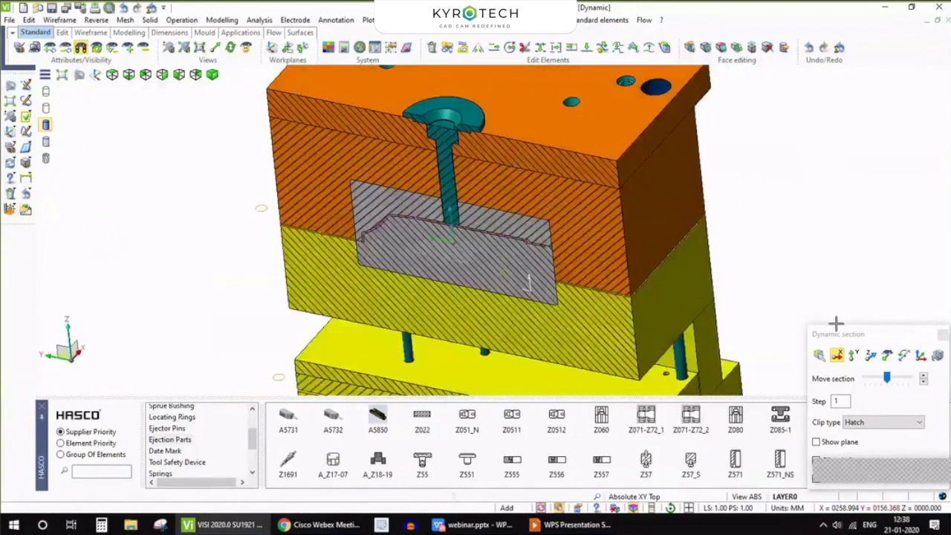
- Close the dynamic section and display the mould as translucent shaded solids
left_click(942, 334)
scroll(418, 212, "down", 4)
middle_click_drag(415, 312, 311, 320)
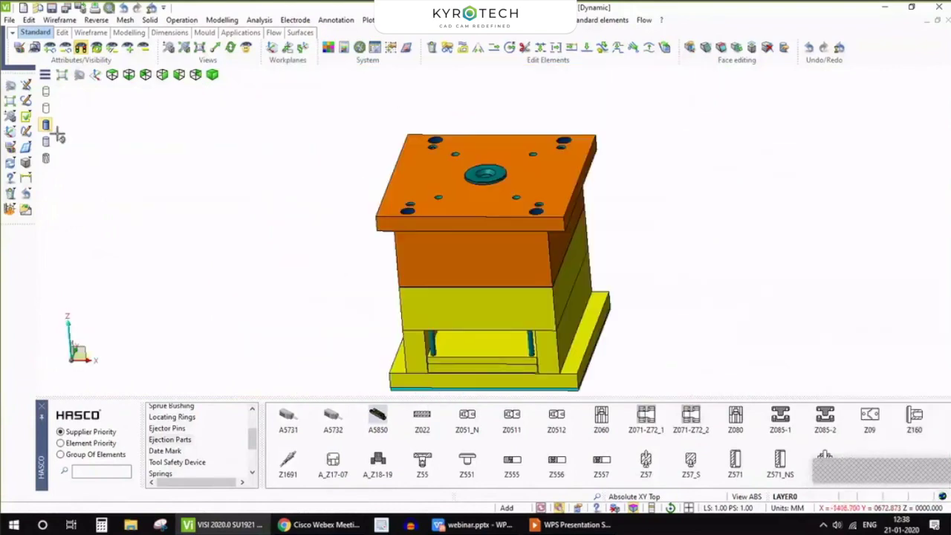
left_click(46, 141)
mouse_move(393, 246)
middle_mouse_down()
mouse_move(374, 253)
mouse_move(380, 283)
middle_mouse_up()
scroll(381, 283, "down", 2)
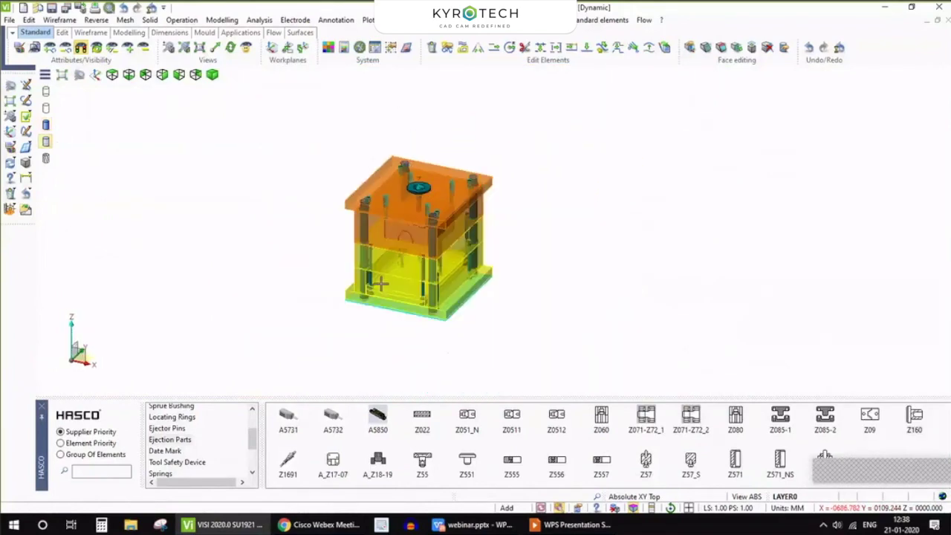
- Inspect the screws, guide pillars and ejector components inside the translucent mould
scroll(380, 283, "up", 3)
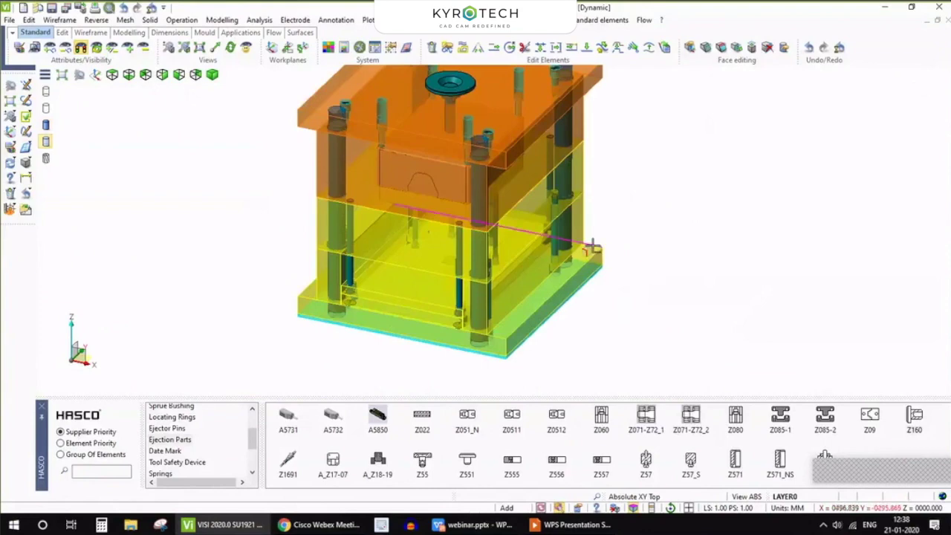
scroll(416, 358, "up", 2)
scroll(416, 358, "down", 1)
mouse_move(416, 357)
middle_mouse_down()
mouse_move(420, 335)
mouse_move(405, 344)
middle_mouse_up()
scroll(378, 344, "down", 2)
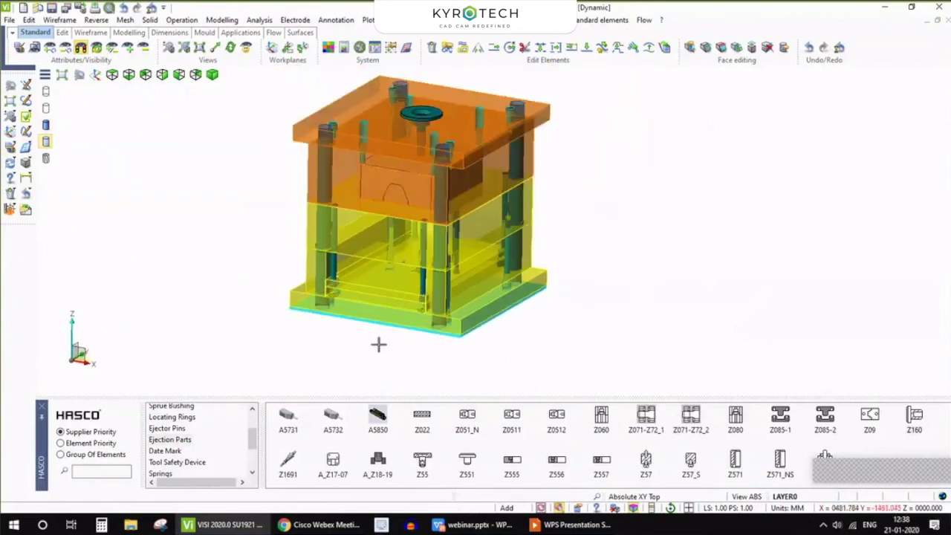
scroll(378, 345, "up", 3)
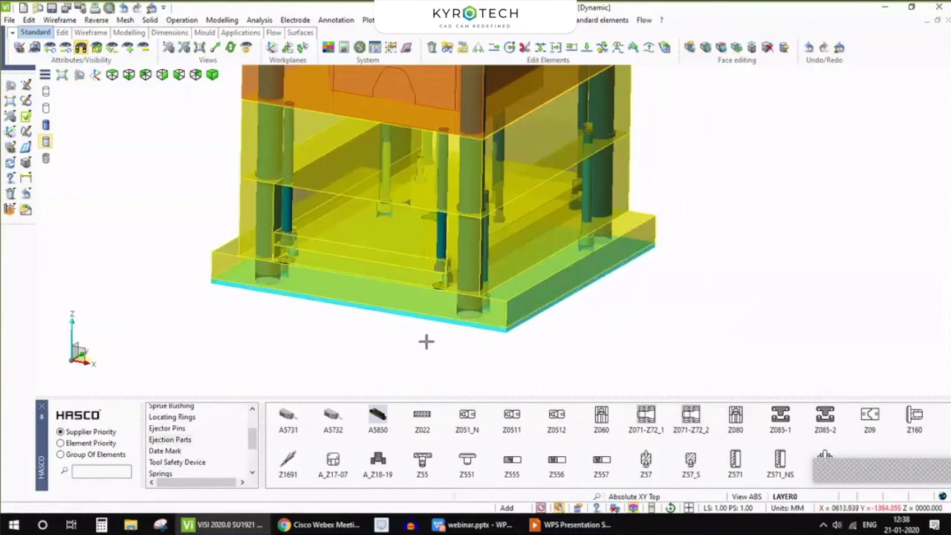
middle_click_drag(220, 314, 316, 331)
scroll(317, 331, "up", 1)
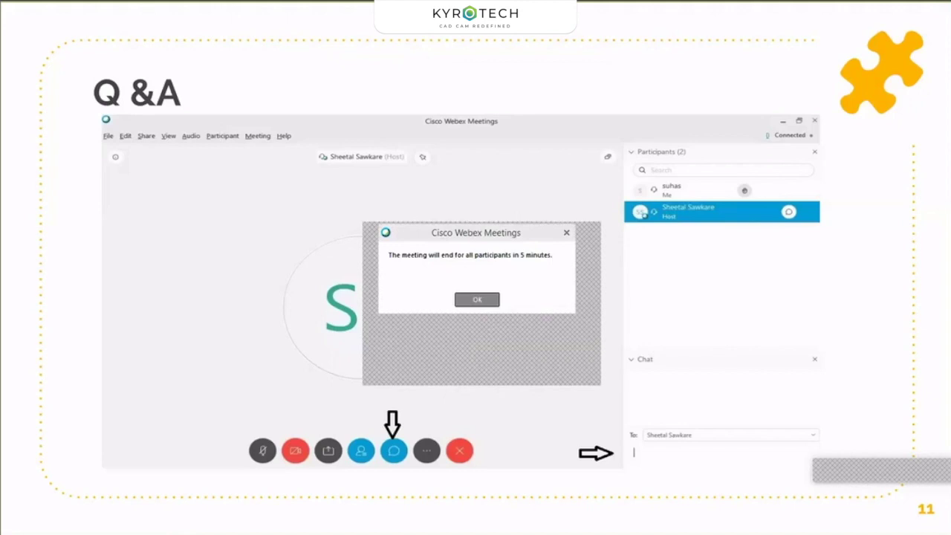
key("Right")
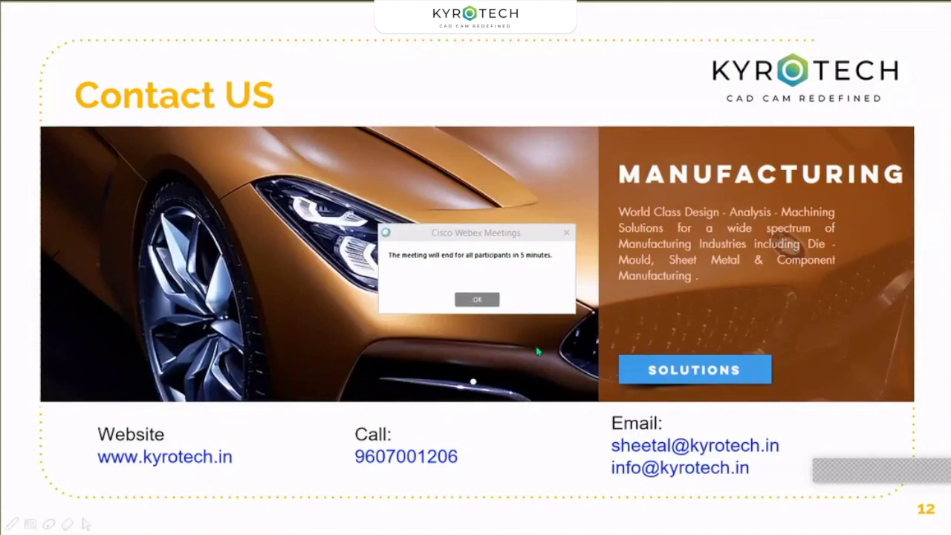
left_click(483, 300)
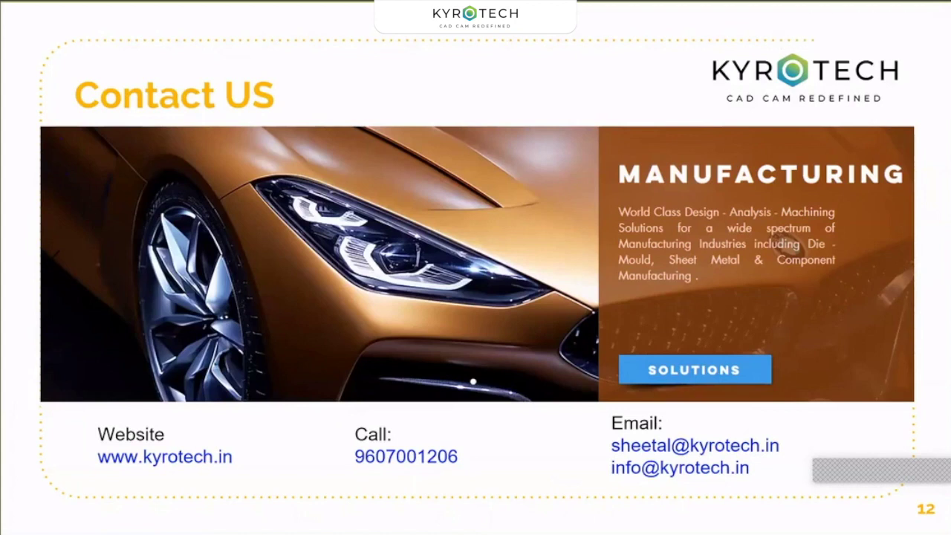
right_click(536, 432)
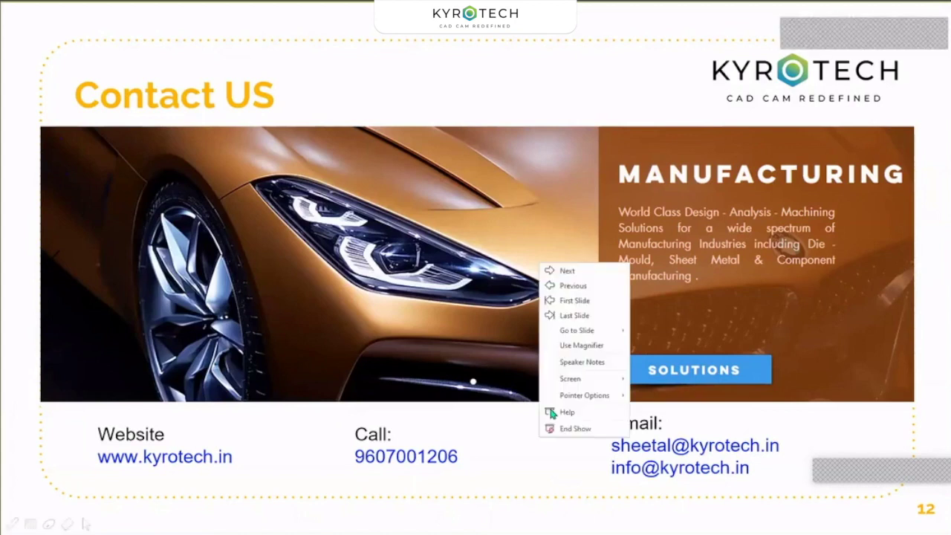
left_click(584, 315)
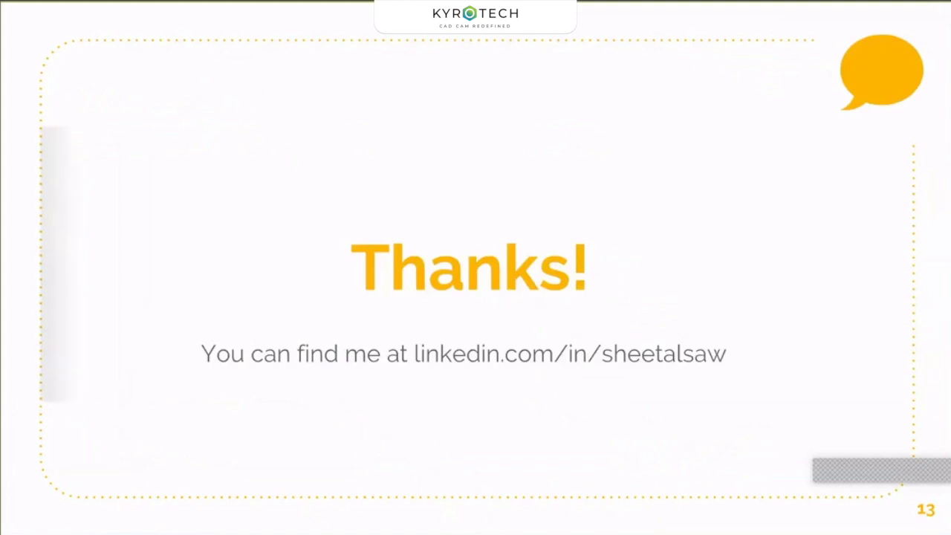
key("Left")
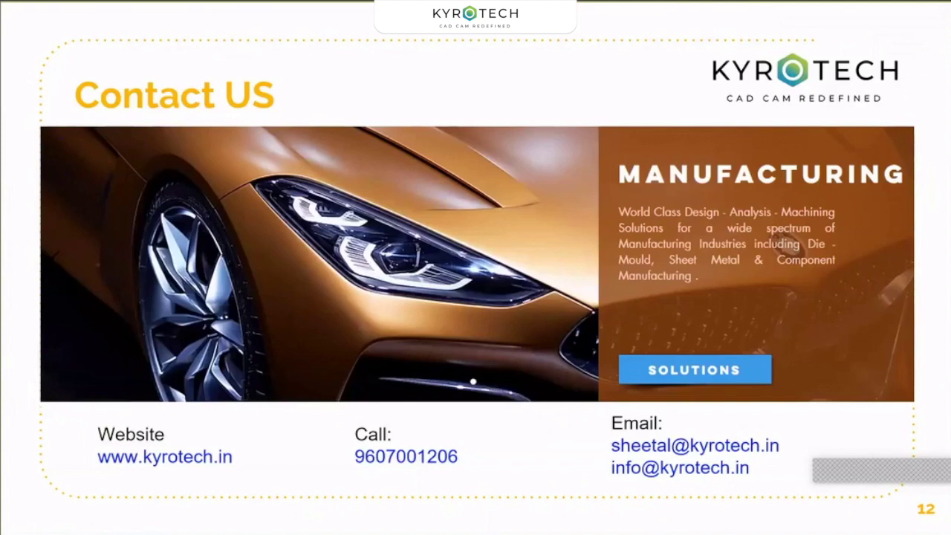
key("Right")
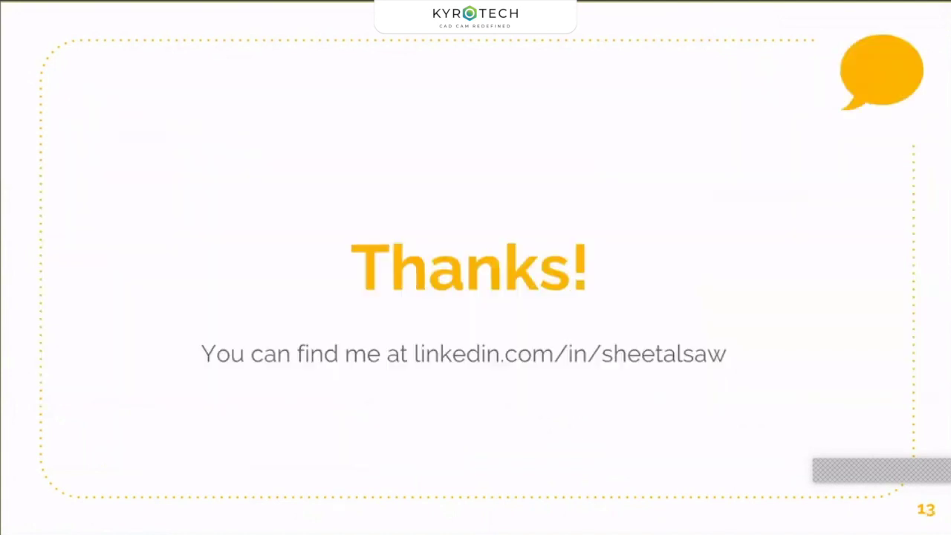